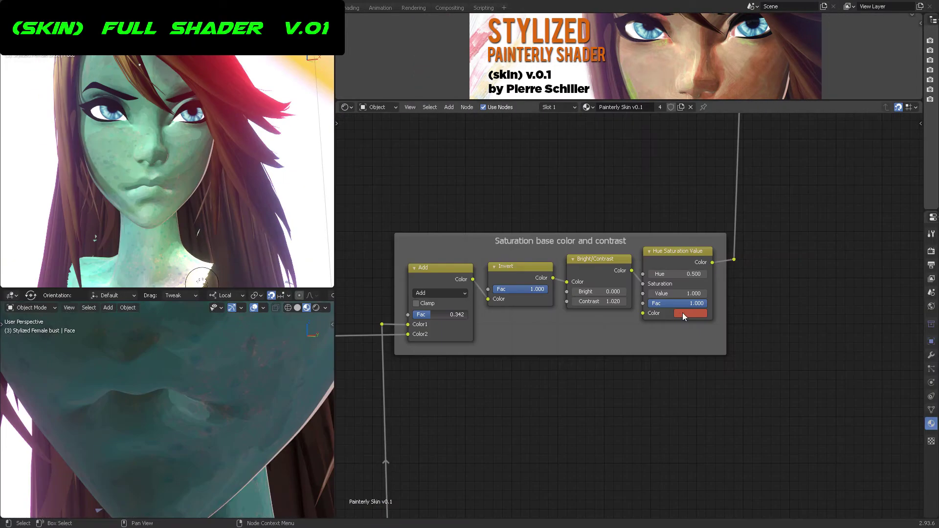
Adjust the color input of the Hue Saturation Value node in the saturation base color and contrast frame
click(687, 313)
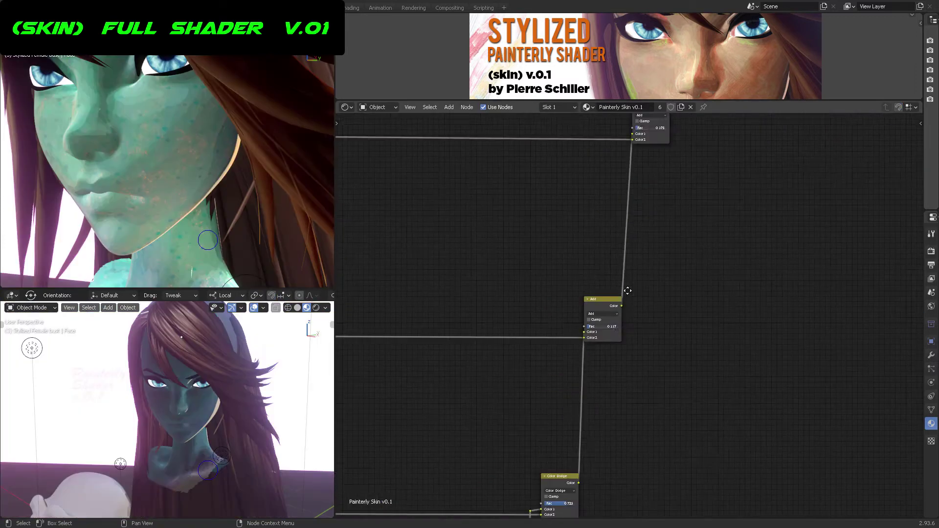
mouse_move(625, 293)
middle_down()
mouse_move(696, 285)
mouse_move(717, 379)
mouse_move(712, 318)
middle_up()
click(711, 318)
drag(734, 241, 726, 241)
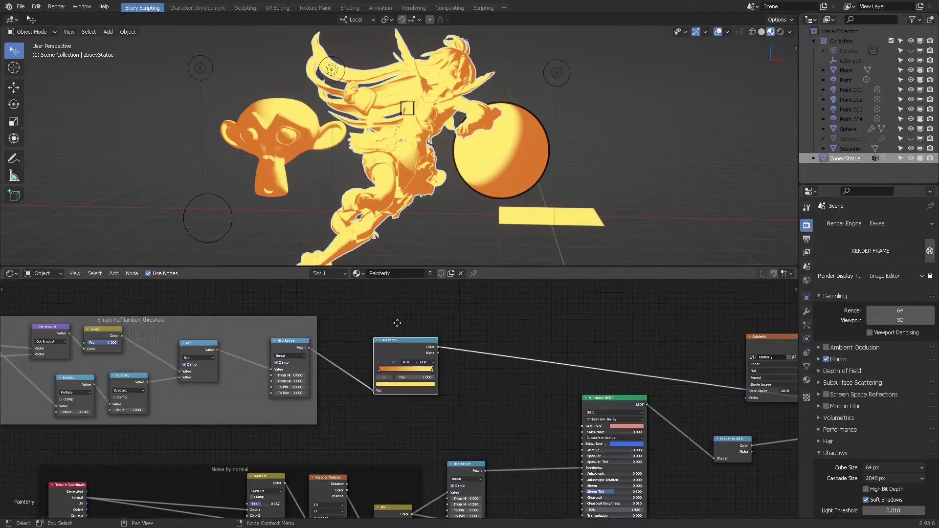
Switch the 3D view to rendered shading and inspect the statue, monkey head and sphere under the scene lights
ctrl+scroll(440, 329, right, 10)
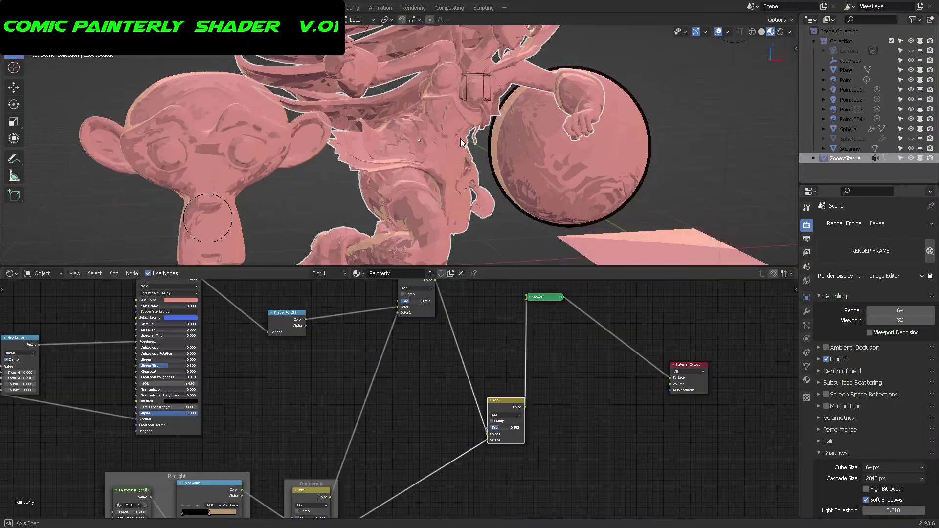
scroll(473, 149, down, 3)
mouse_move(423, 134)
middle_down()
mouse_move(473, 149)
mouse_move(482, 128)
middle_up()
click(780, 31)
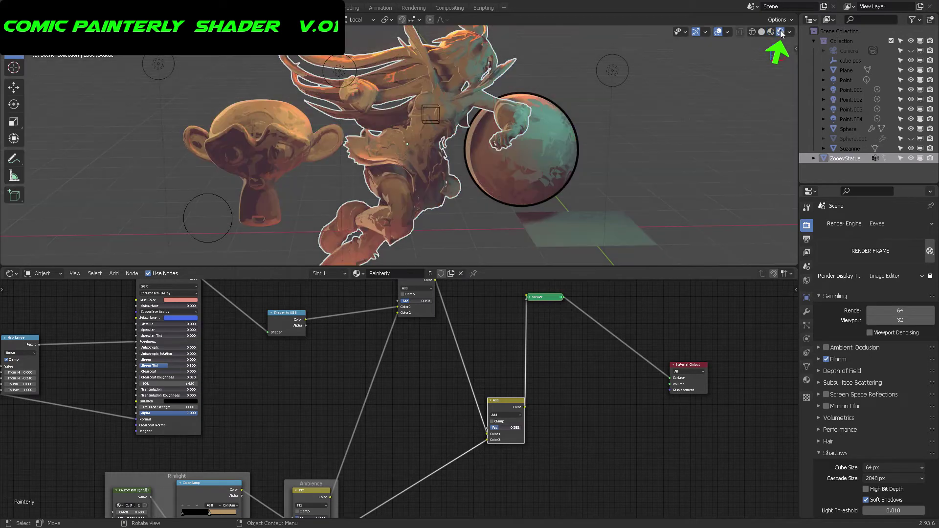
middle_drag(705, 102, 481, 139)
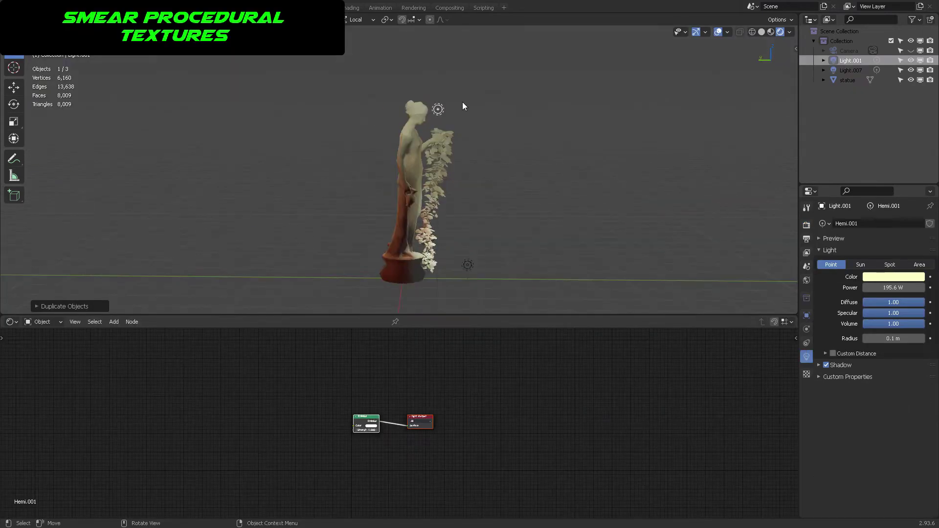
Open the color of the duplicated point light beside the statue's head
click(906, 279)
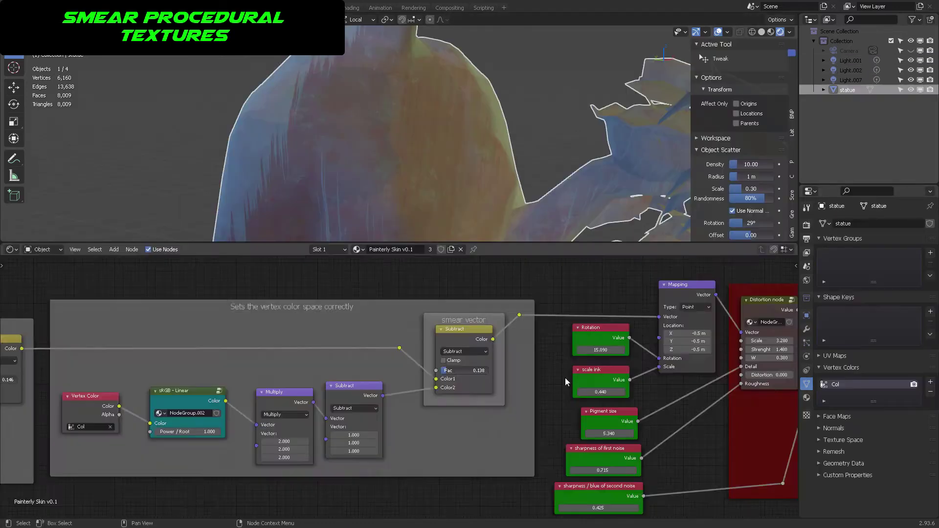
Preview the output of the Map Range node in the cloud blend color red frame on the statue
scroll(565, 378, down, 10)
middle_drag(763, 362, 544, 336)
scroll(421, 354, up, 7)
ctrl+shift+click(453, 304)
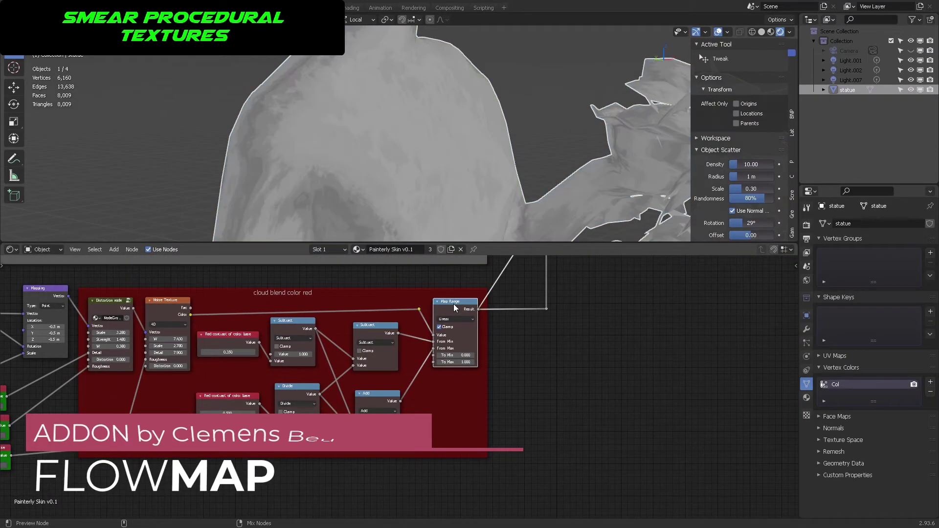
Switch the statue to Vertex Paint mode and start the Flowmap Vertex Paint Mode
key(ctrl+Tab)
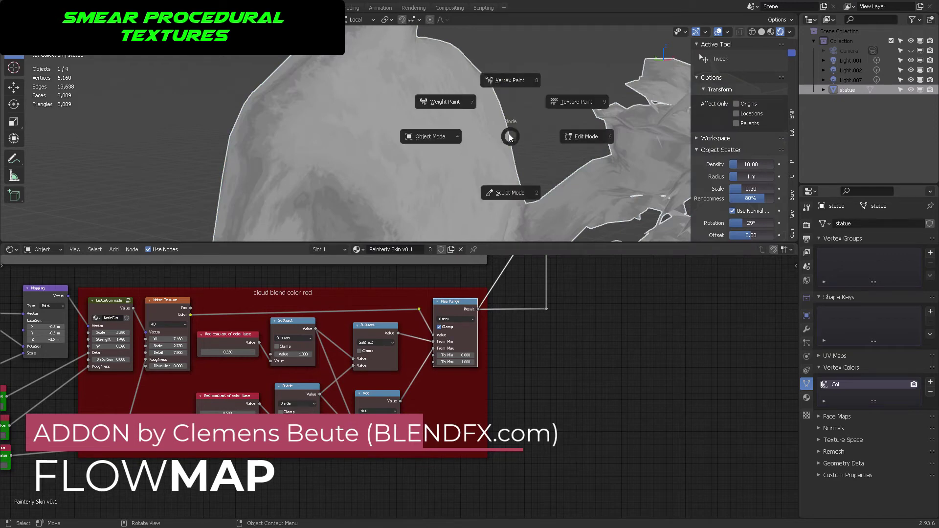
click(512, 80)
scroll(761, 120, down, 5)
click(743, 228)
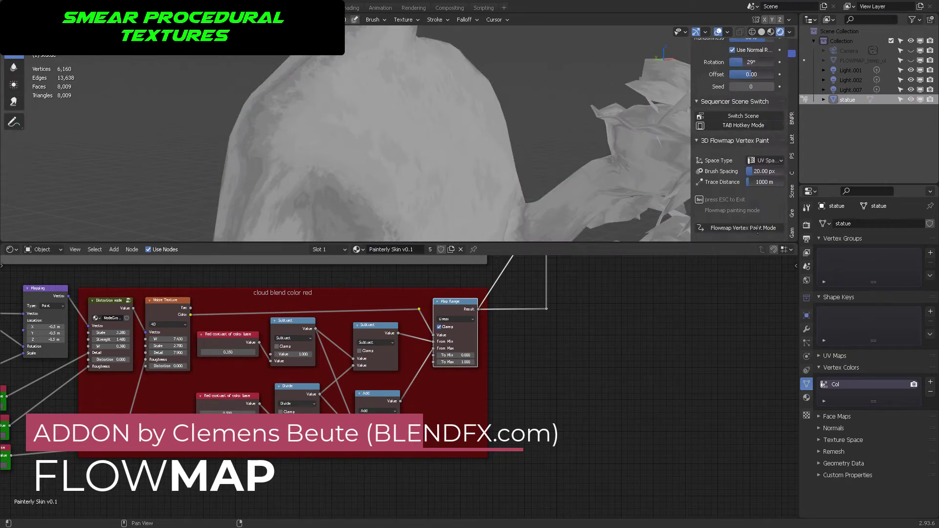
middle_drag(326, 160, 320, 135)
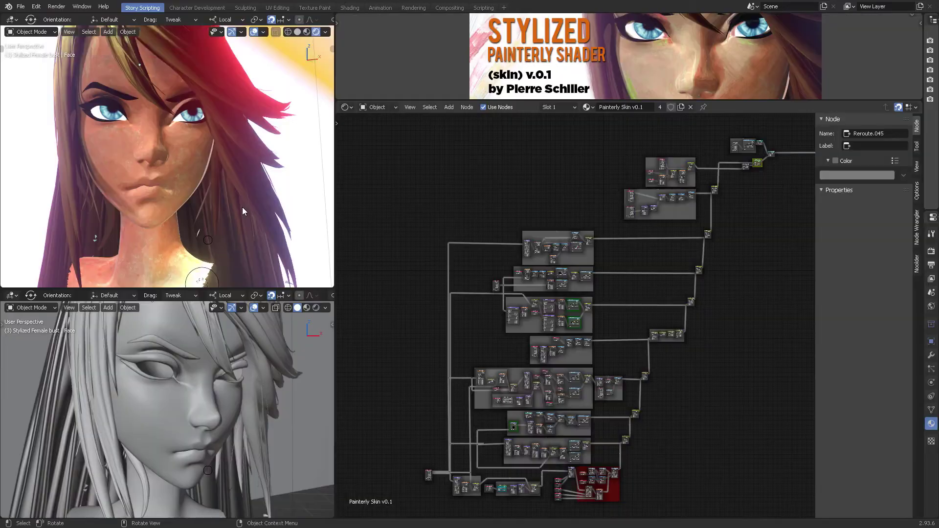
View the female bust through the scene camera and render the image
key(KP_0)
key(F12)
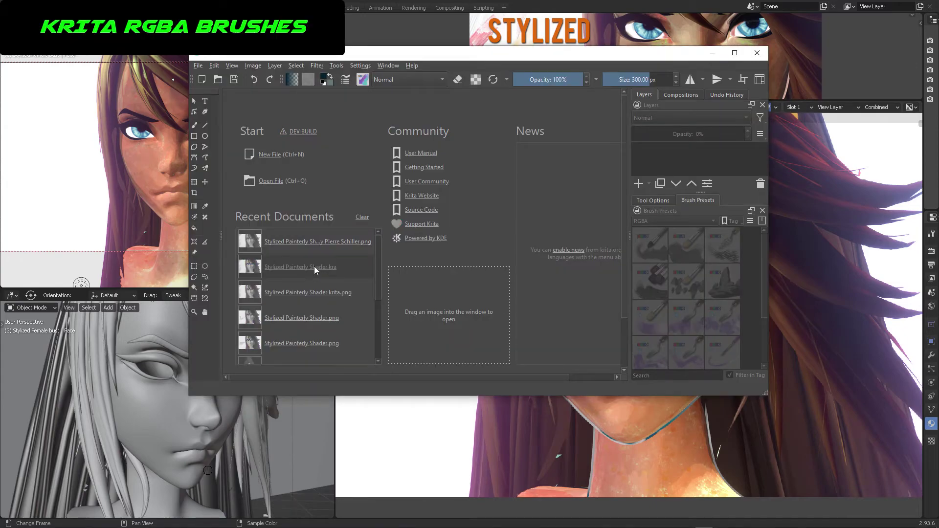
In Krita, open the recent document Stylized Painterly Shader.kra and filter the brush presets by the RGBA tag
click(314, 268)
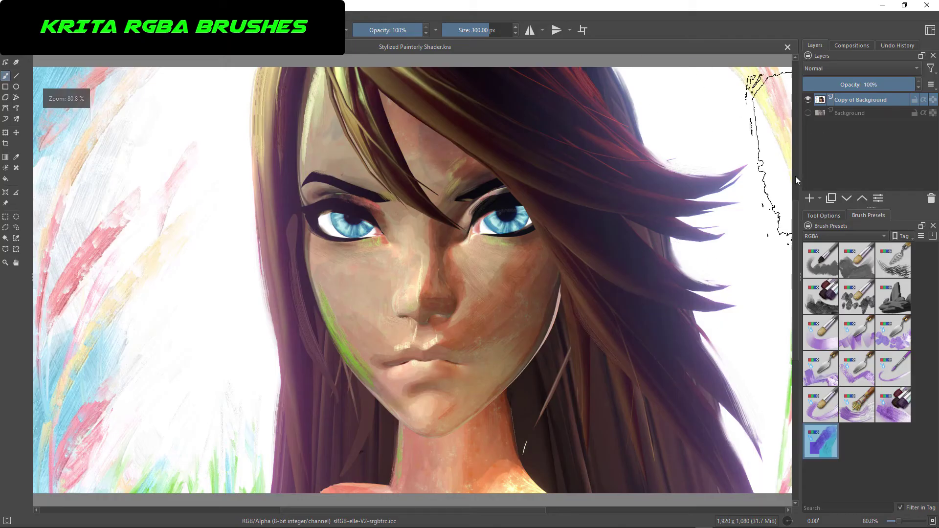
click(844, 236)
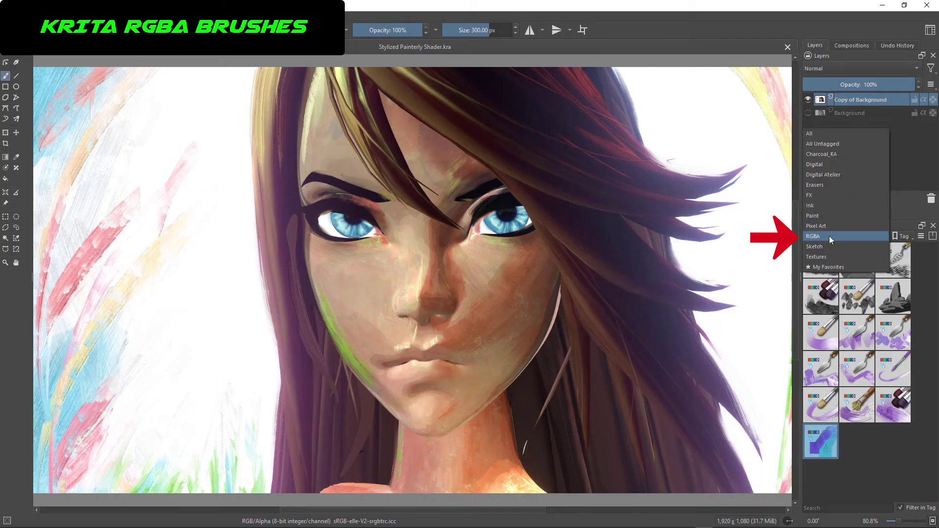
click(830, 236)
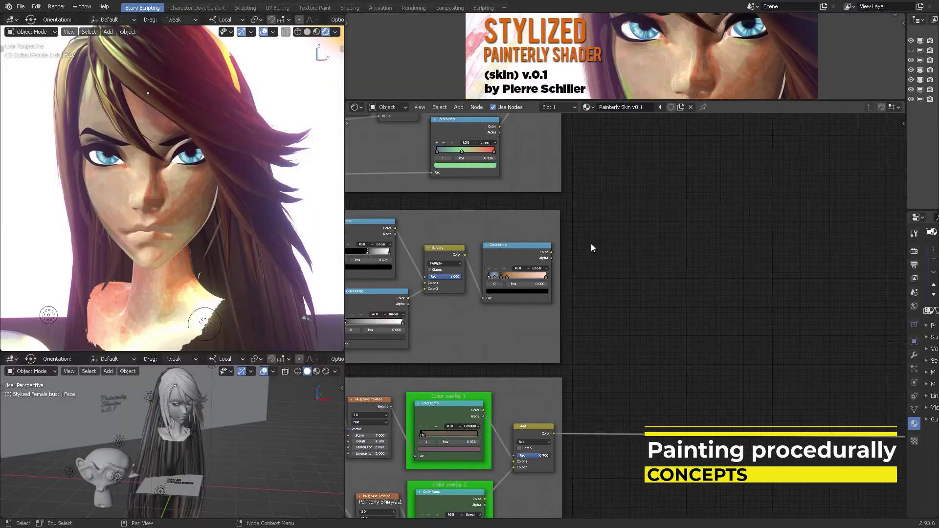
In Blender, preview the final ColorRamp of the Monocromatic Pigment dots frame on the face
middle_drag(716, 274, 809, 272)
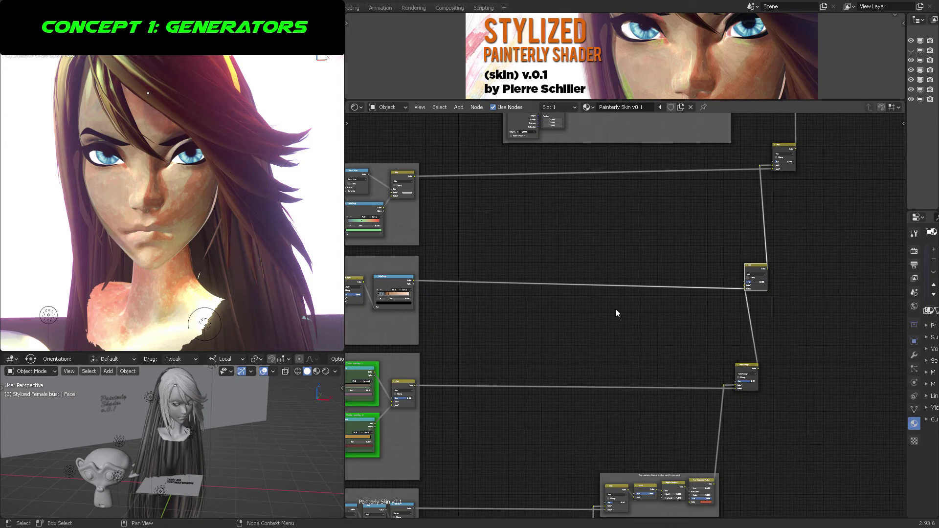
middle_drag(441, 314, 814, 329)
scroll(813, 329, up, 5)
scroll(670, 315, up, 5)
middle_drag(723, 228, 663, 209)
scroll(662, 209, down, 2)
ctrl+shift+click(747, 253)
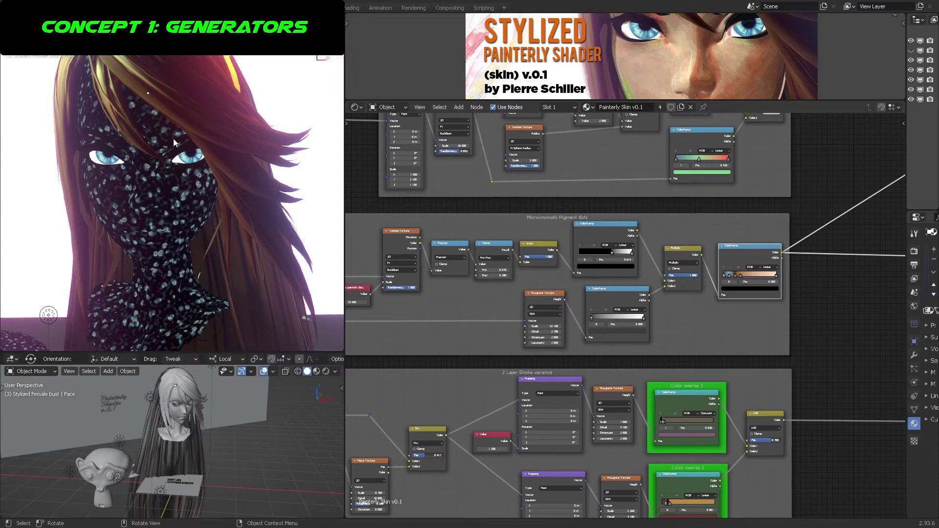
Lower the Scale painterly dots value that feeds the Voronoi Texture in the Monocromatic Pigment dots frame
scroll(593, 268, up, 4)
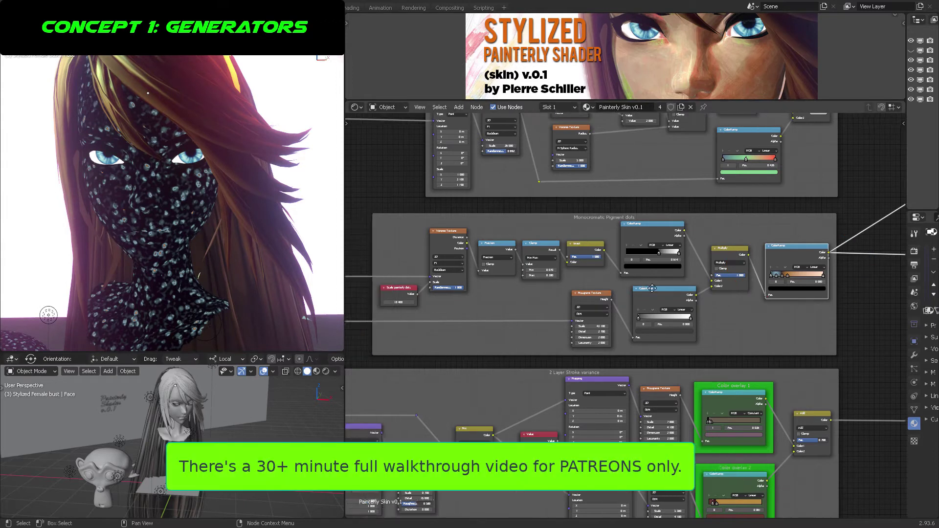
middle_drag(463, 298, 515, 306)
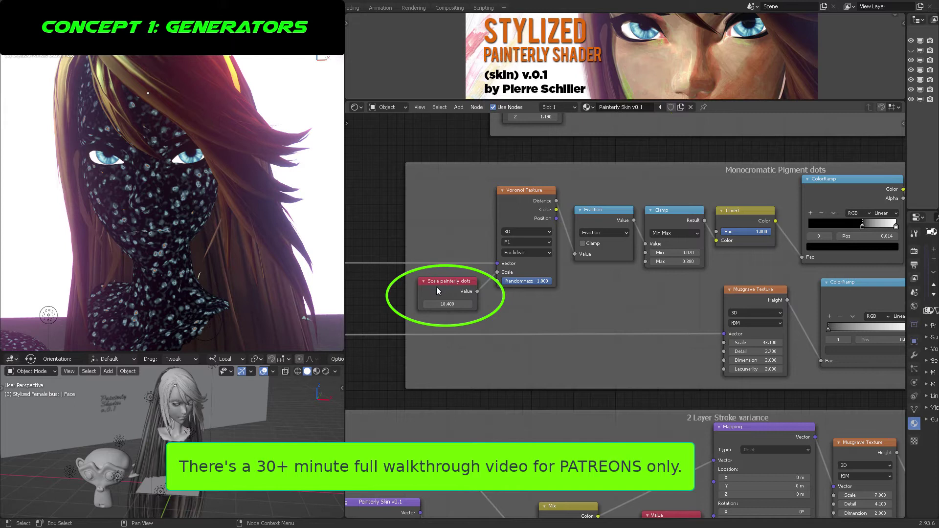
mouse_move(447, 304)
mouse_down()
mouse_move(361, 303)
mouse_move(374, 303)
mouse_up()
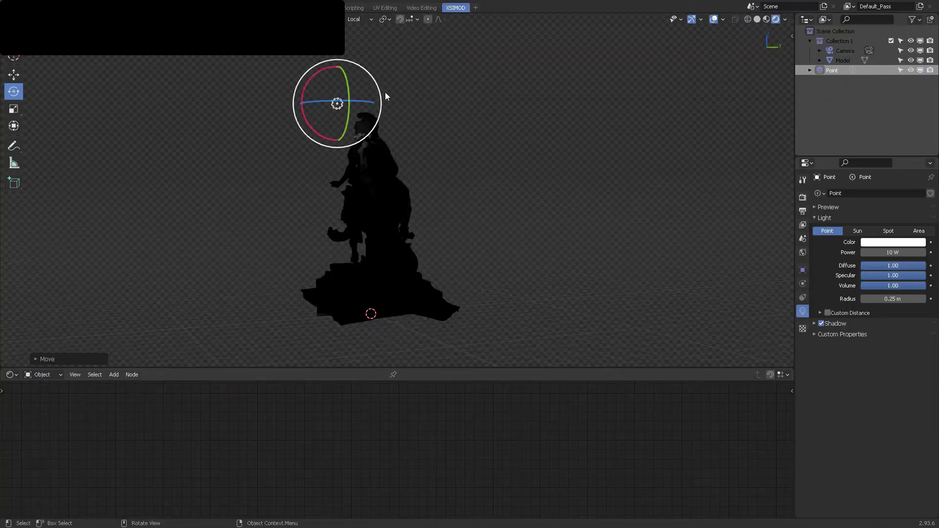
Tint the point light above the equestrian statue pale green
scroll(555, 142, up, 3)
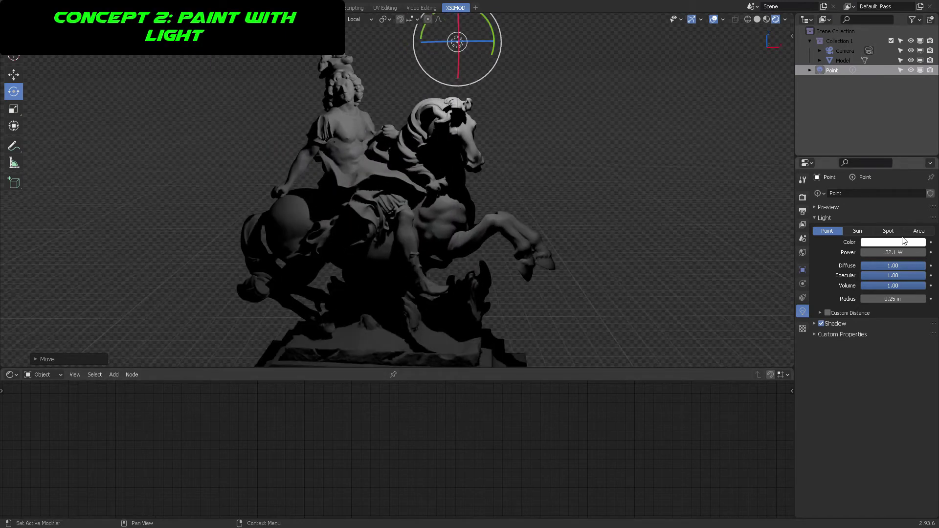
click(904, 242)
click(875, 148)
Duplicate the green point light and position the copy behind the horse's hindquarters
key(shift+d)
click(95, 237)
middle_drag(362, 259, 460, 294)
key(g)
click(441, 215)
middle_drag(455, 205, 380, 174)
Set the rear light's color to peach with hue 0.060, saturation 0.603 and value 1.000
click(892, 243)
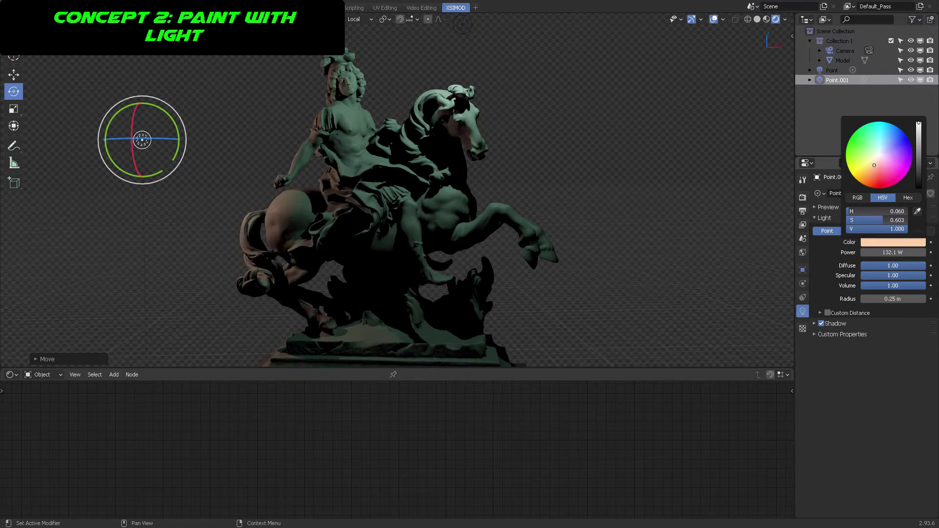
drag(874, 165, 874, 166)
click(534, 100)
Duplicate the peach point light and place the copy away from the original
click(142, 140)
middle_drag(147, 139, 237, 98)
key(shift+d)
click(623, 4)
Duplicate the peach light behind the horse again and position this copy low on the front side of the statue
click(166, 147)
middle_drag(169, 146, 252, 131)
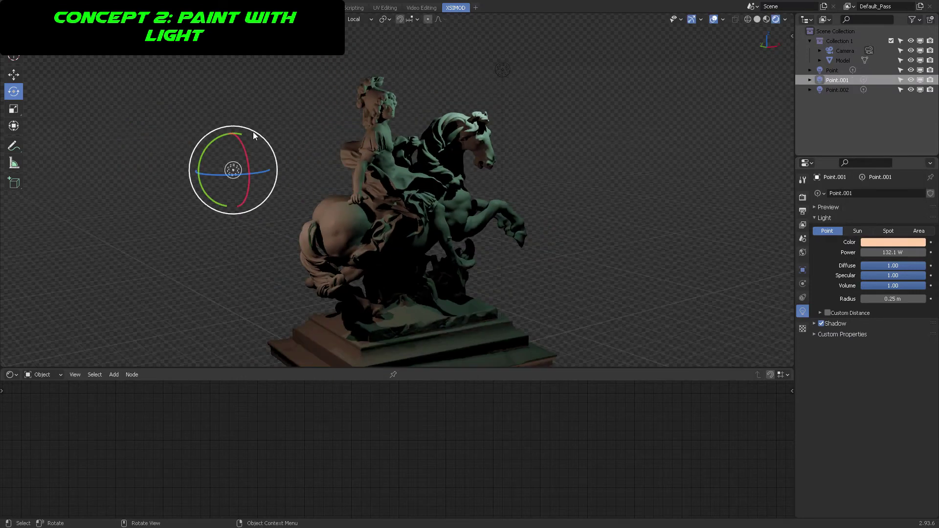
key(shift+d)
click(548, 248)
middle_drag(560, 246, 364, 234)
key(g)
click(455, 244)
middle_drag(455, 244, 631, 201)
key(g)
click(614, 272)
Change the newest point light's color to orange and set its power to 850 W
click(881, 244)
click(860, 174)
double_click(891, 252)
text(850)
key(Return)
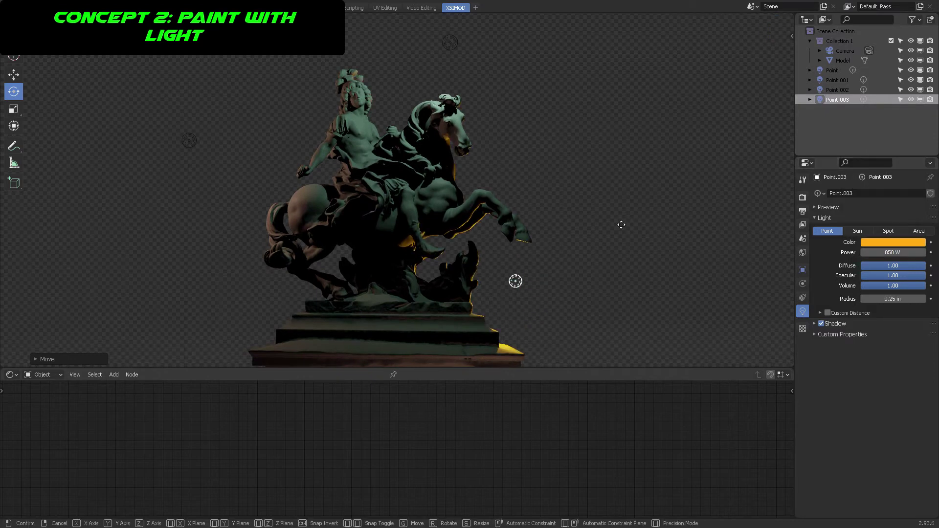
Move the orange light to just below the horse's raised front legs
key(g)
click(619, 225)
click(606, 166)
scroll(606, 167, up, 2)
mouse_move(606, 167)
middle_down()
mouse_move(570, 161)
mouse_move(603, 160)
middle_up()
Enlarge the 3D view over the node editor and reframe the statue with nothing selected
click(469, 115)
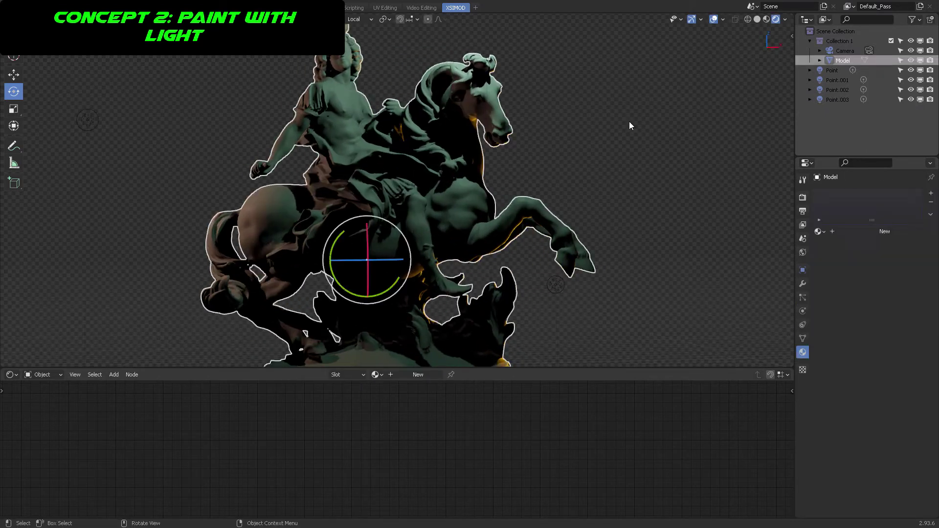
click(614, 147)
drag(553, 368, 552, 422)
scroll(533, 244, down, 1)
middle_drag(529, 142, 522, 142)
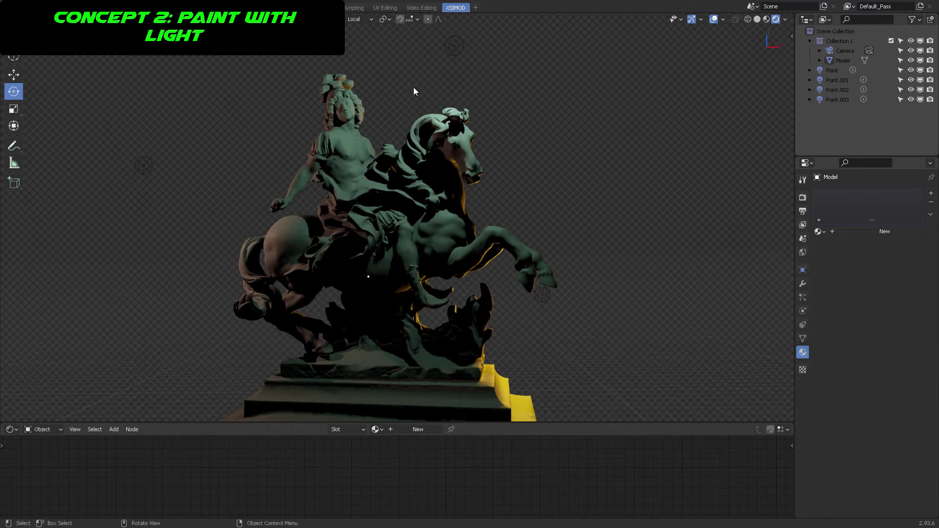
shift+middle_drag(574, 193, 580, 145)
Select the statue and start an append, browsing to Desktop\Painterly Effect\10_Blend_files\ARCANE Stylized Shader
click(477, 115)
key(w)
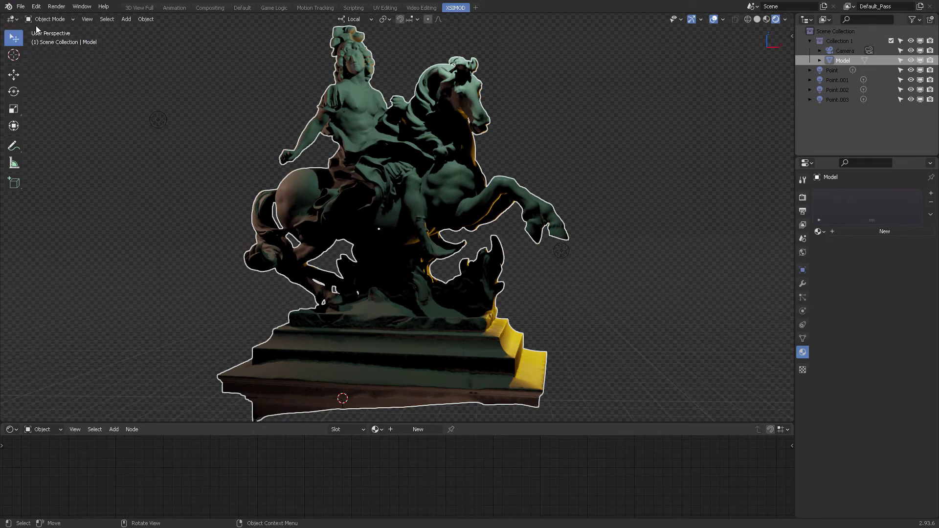
click(21, 7)
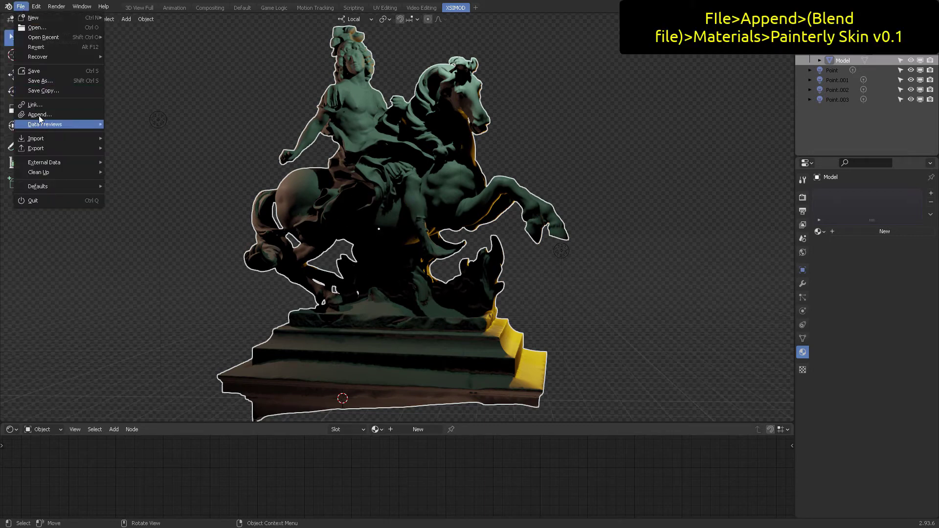
click(61, 115)
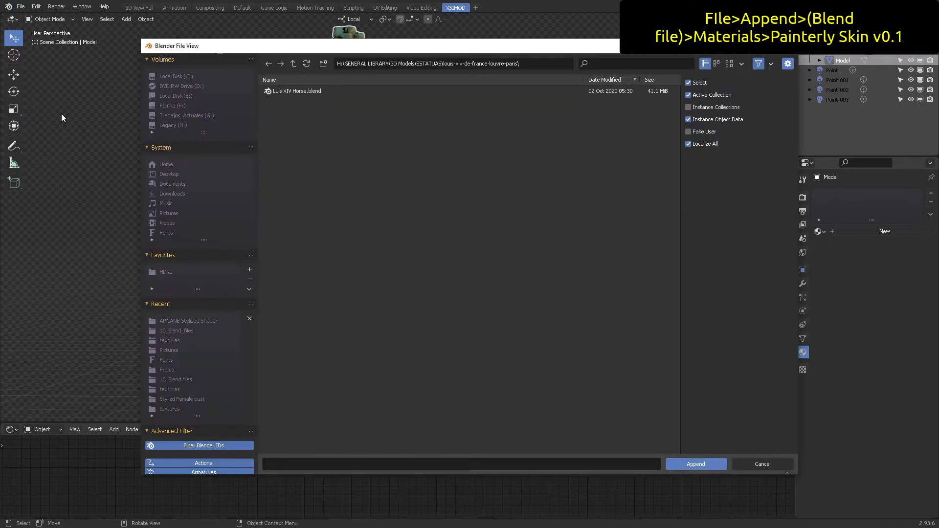
click(164, 176)
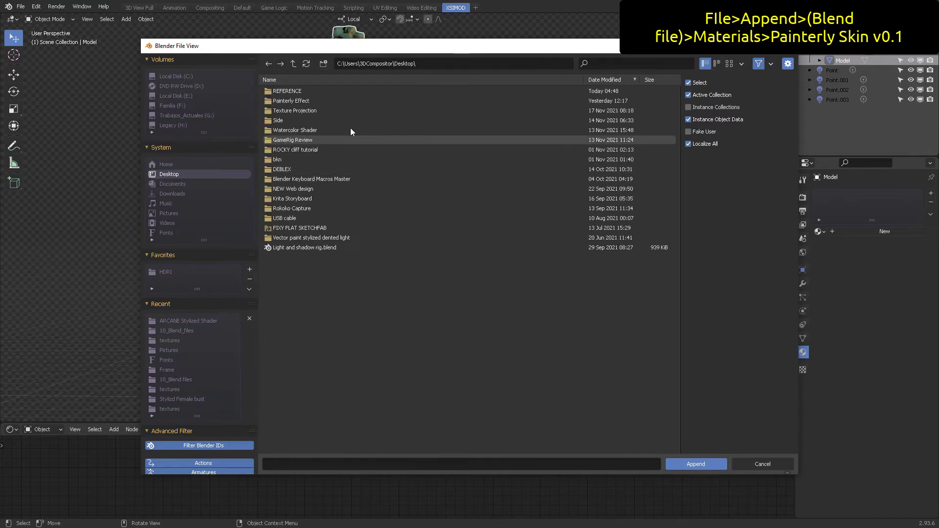
double_click(312, 100)
double_click(290, 139)
double_click(337, 91)
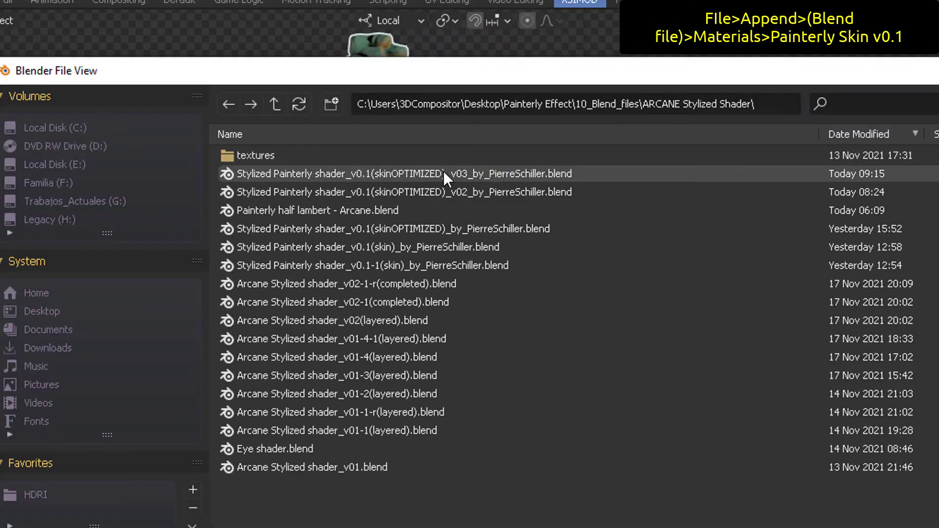
Append the Painterly Skin v0.1 material from the skinOPTIMIZED v03 Stylized Painterly shader blend file and reselect the statue
double_click(443, 173)
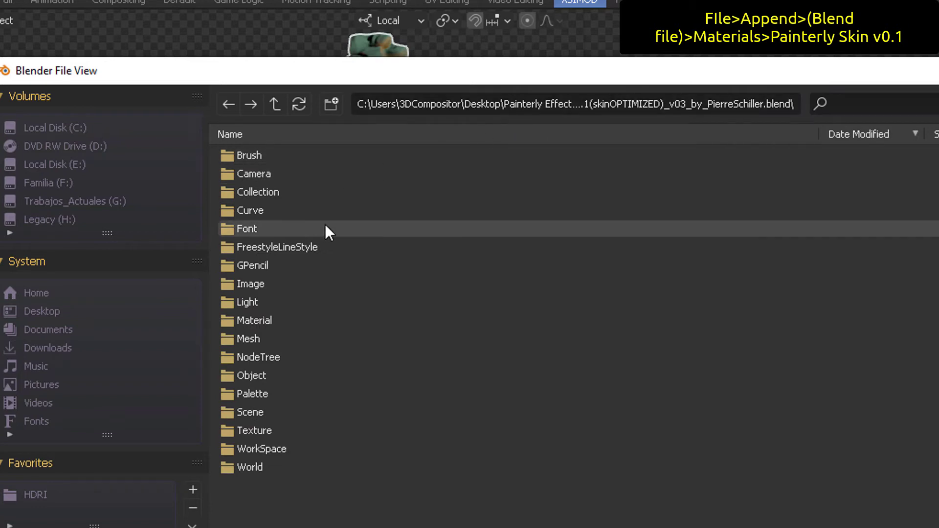
double_click(275, 315)
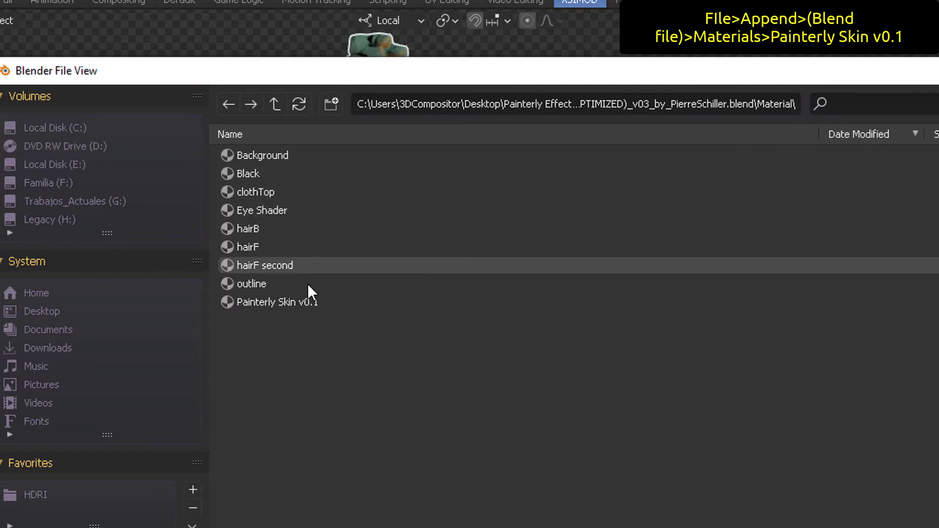
click(274, 301)
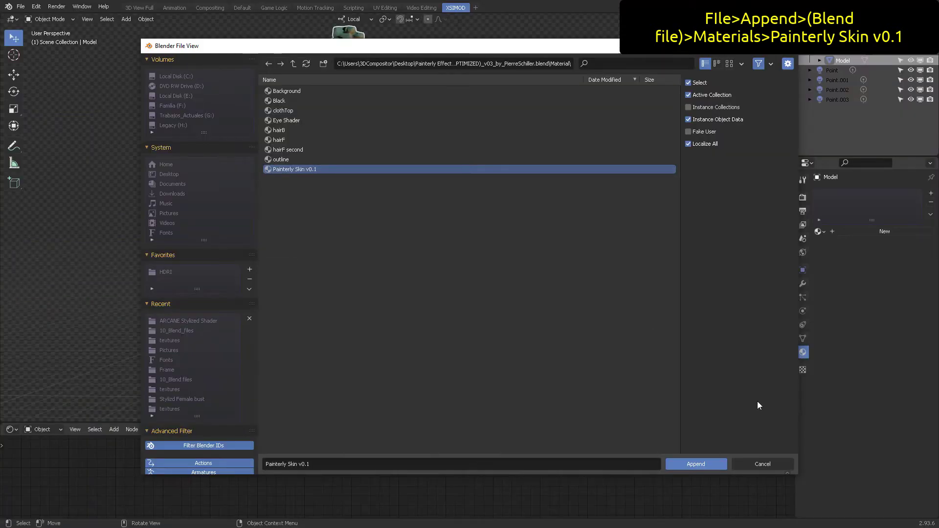
click(706, 465)
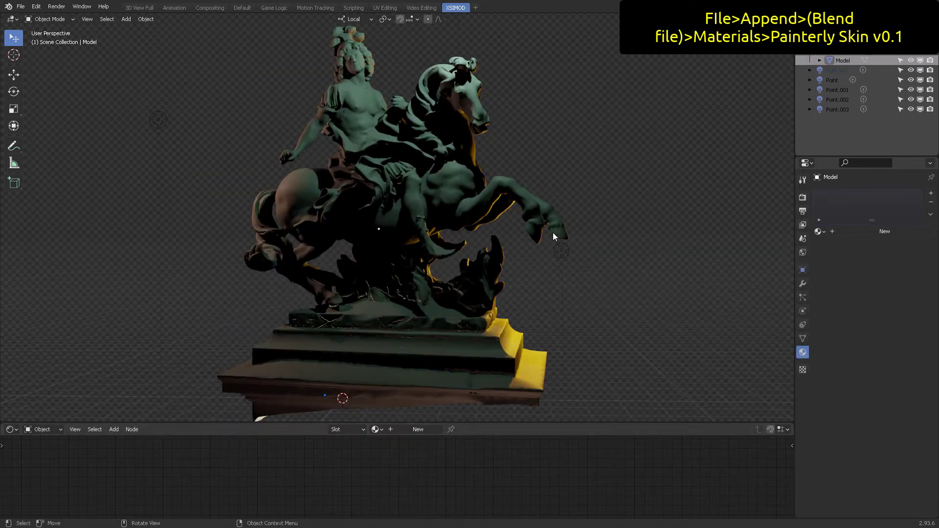
click(456, 135)
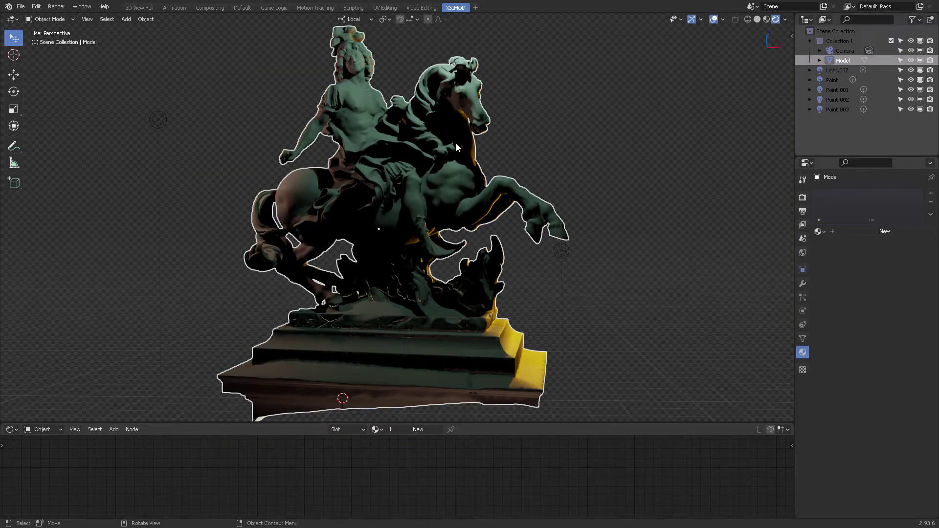
Assign the Painterly Skin v0.1 material to the statue and check how the shading responds on the rider and horse
click(379, 430)
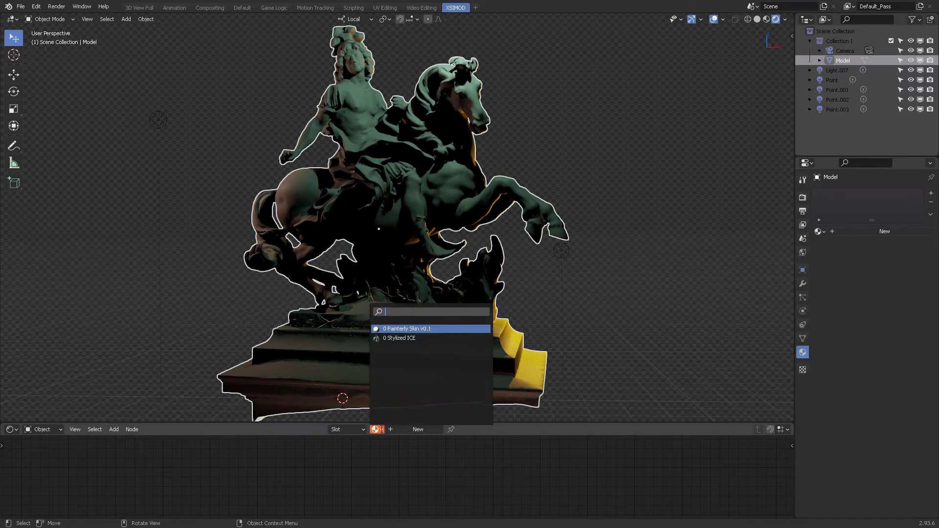
click(413, 328)
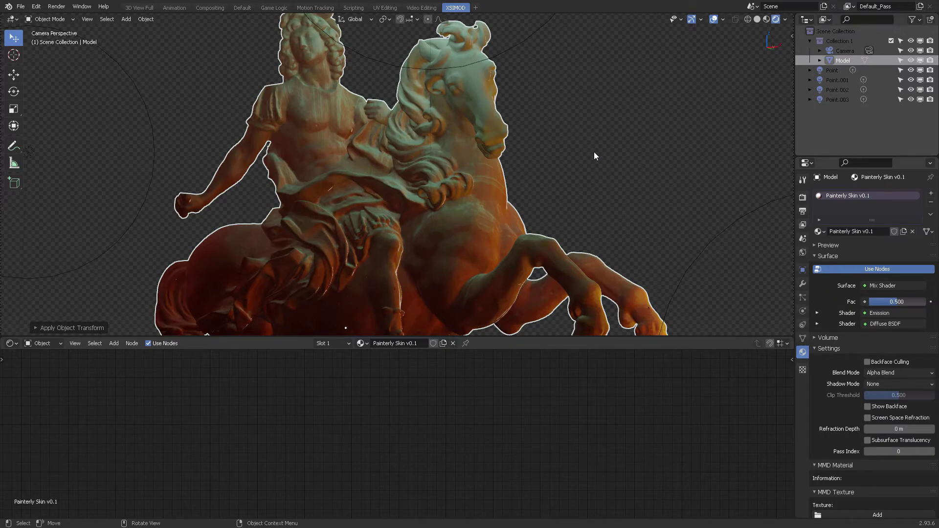
middle_drag(595, 155, 594, 194)
scroll(615, 180, down, 2)
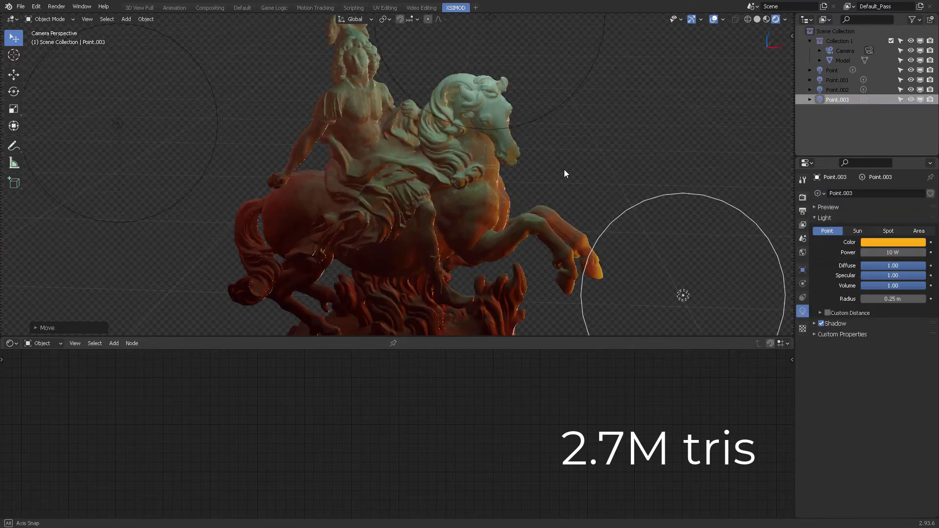
middle_drag(565, 170, 575, 159)
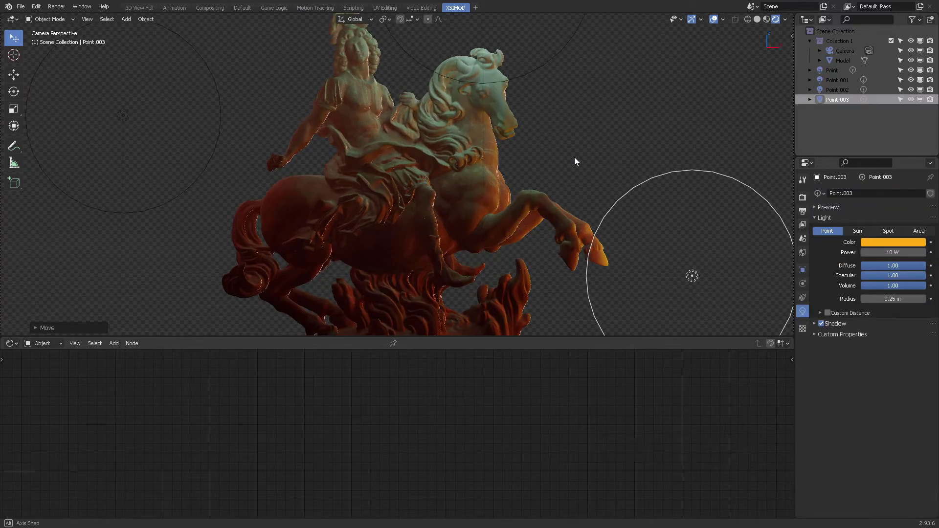
scroll(571, 151, up, 3)
Open the add-on preferences, search for "flow" and expand the Flow Map Painter entry
click(36, 6)
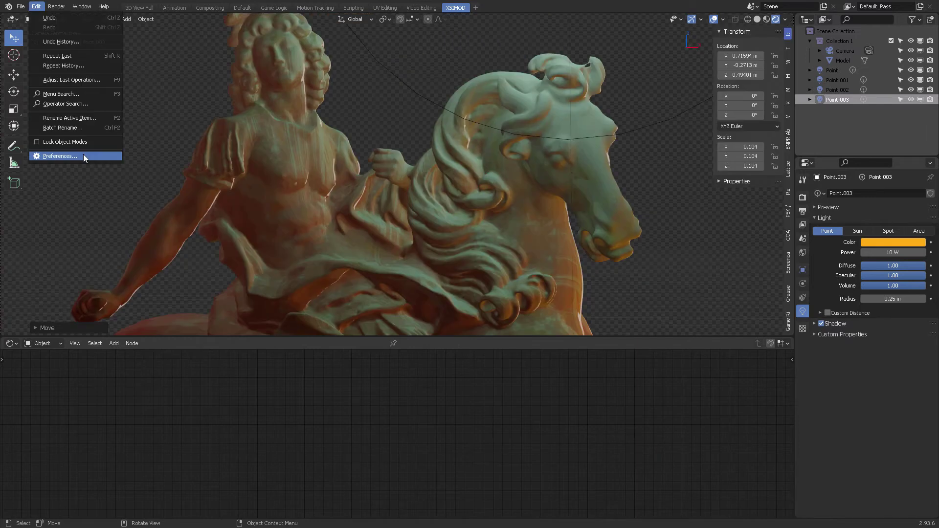
click(84, 154)
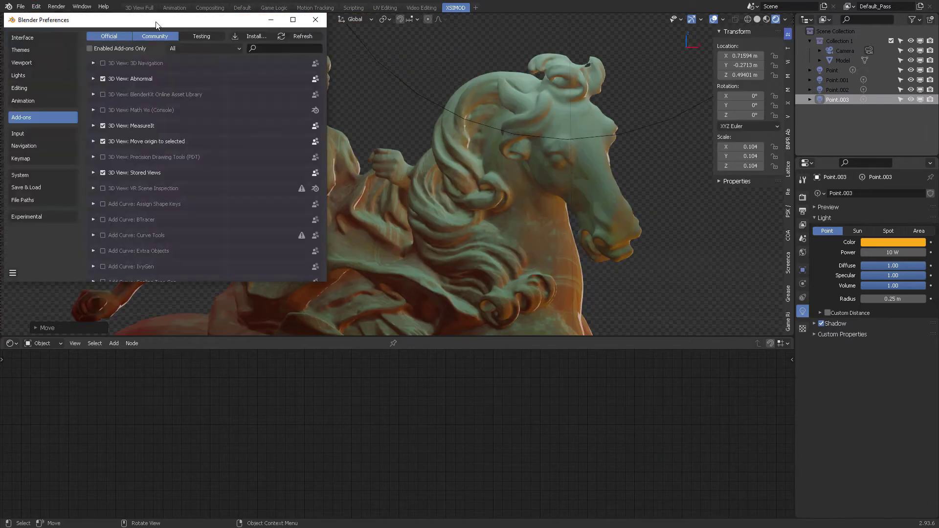
drag(156, 20, 248, 47)
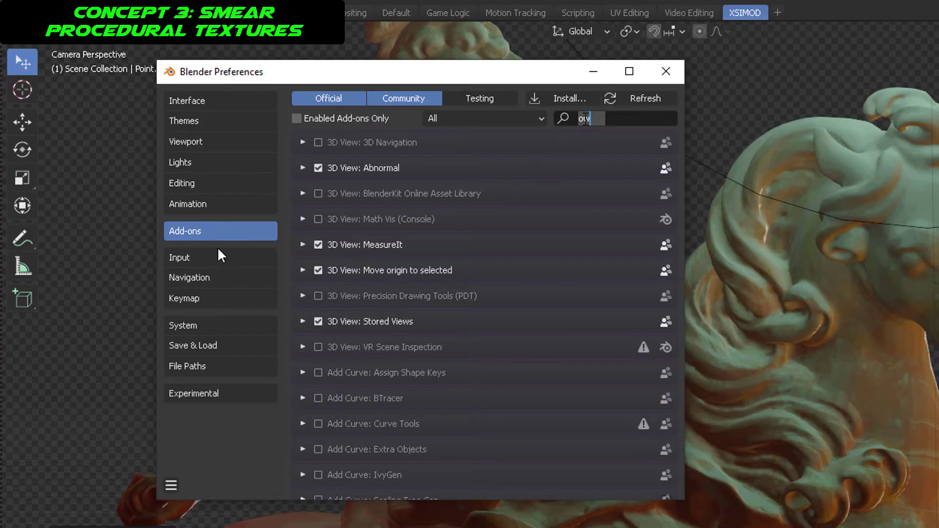
click(587, 117)
text(f)
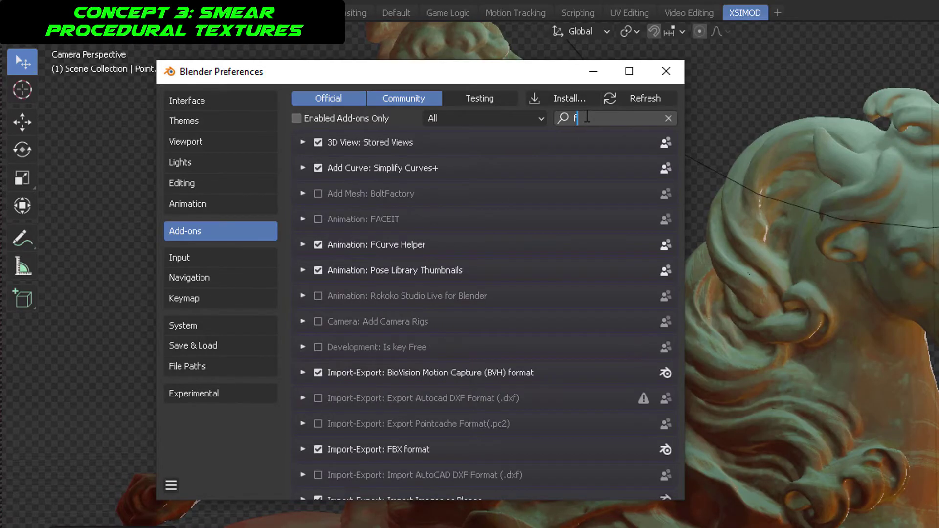
text(low)
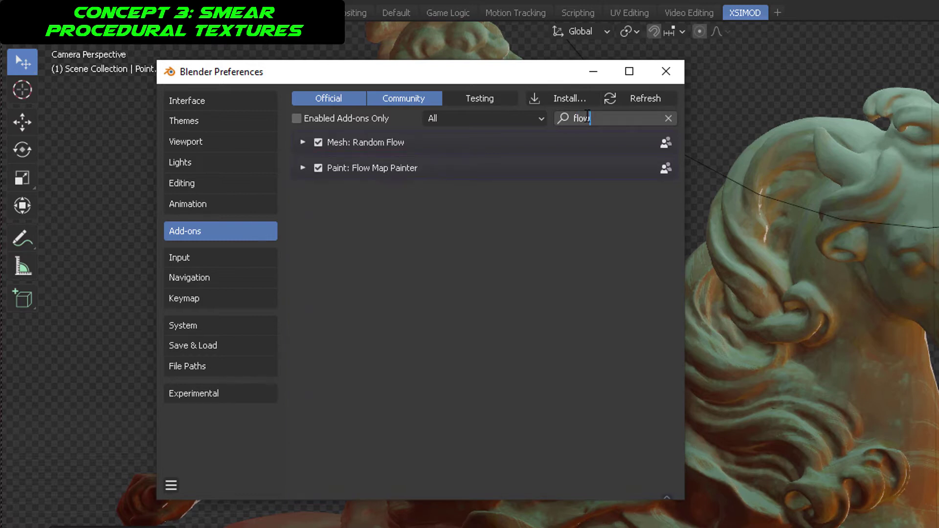
key(Return)
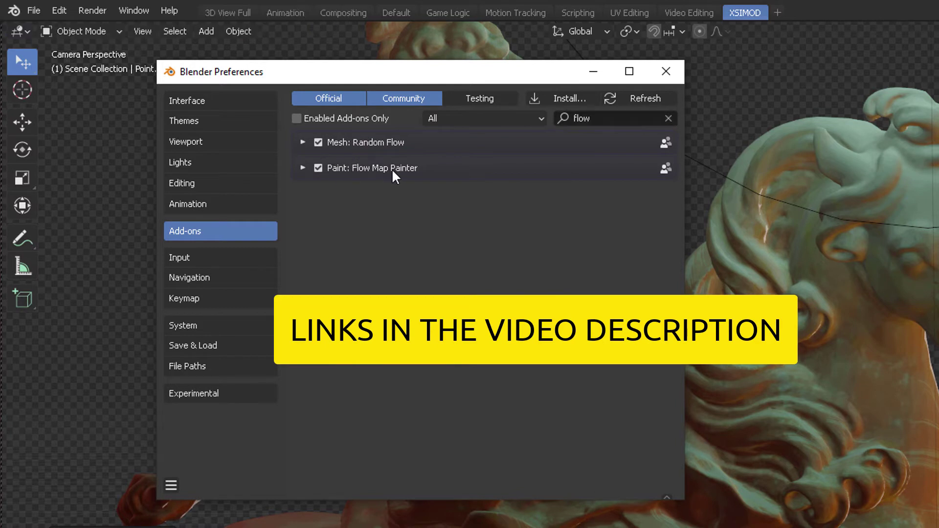
click(302, 169)
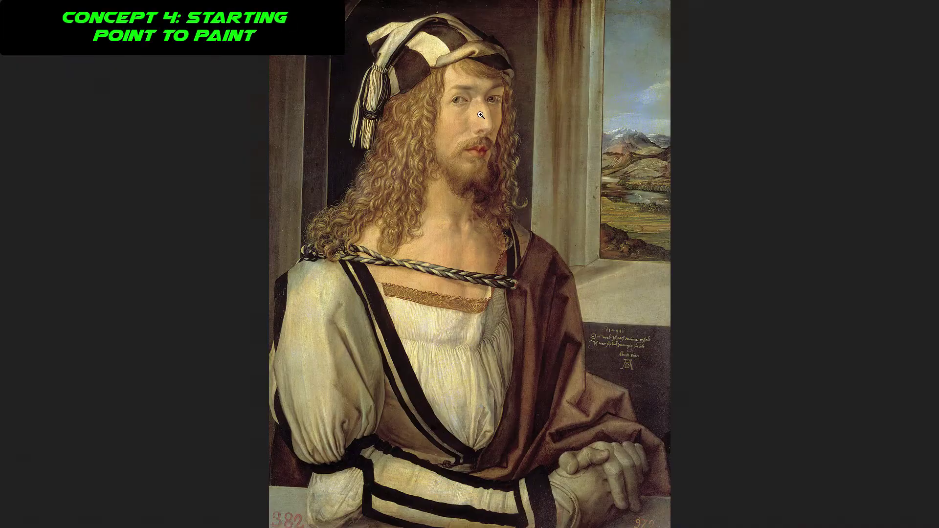
Switch to the reference images in the browser and look through Google Images results for "rubens paintings" and "caravaggio paintings"
click(458, 159)
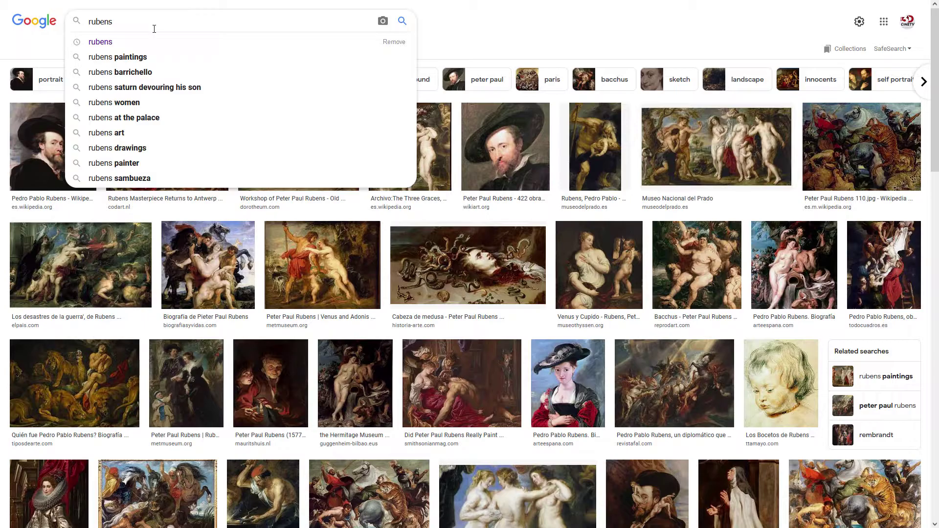
click(142, 57)
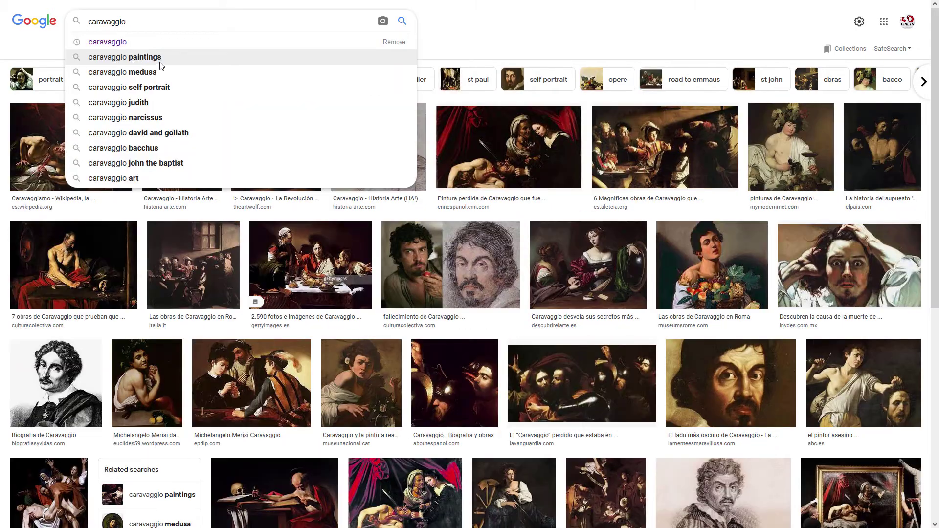
click(161, 66)
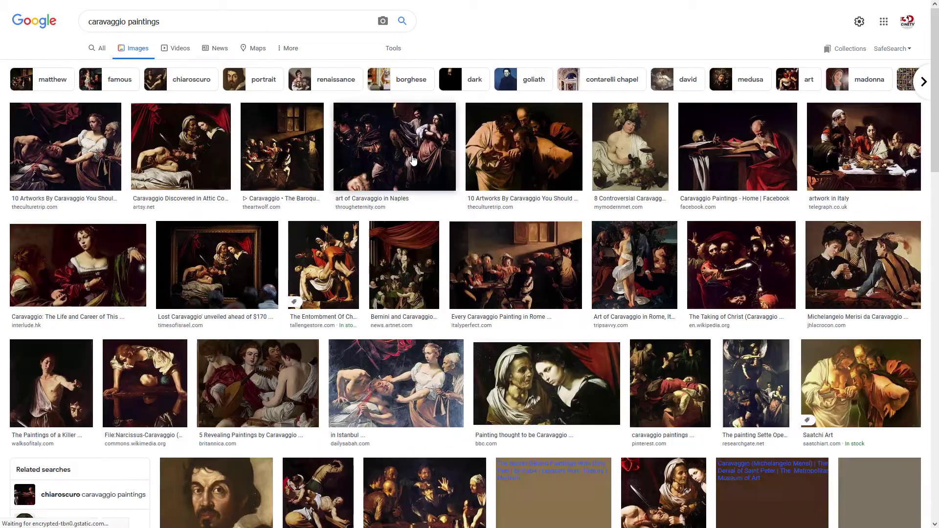
click(667, 127)
key(ctrl+Tab)
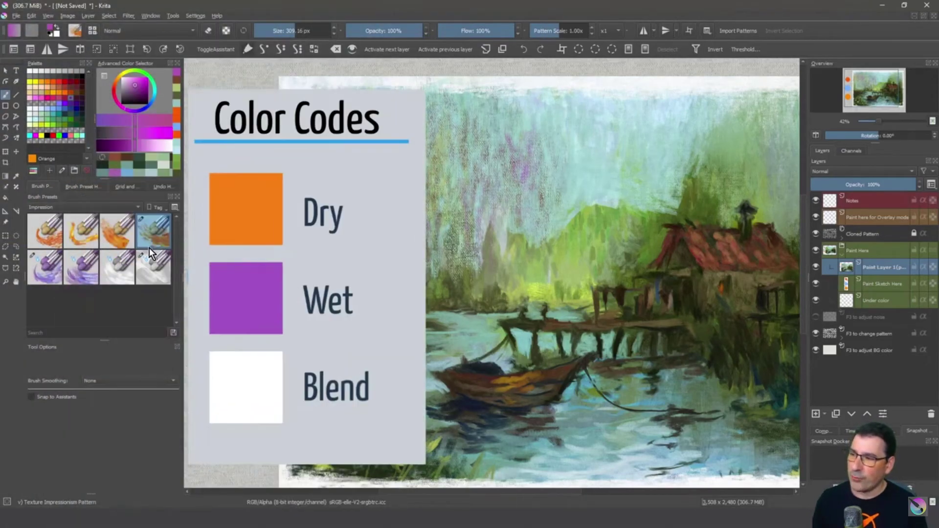
Switch to Krita and brush green foliage strokes above the boat in the landscape painting with the Impression presets
click(153, 267)
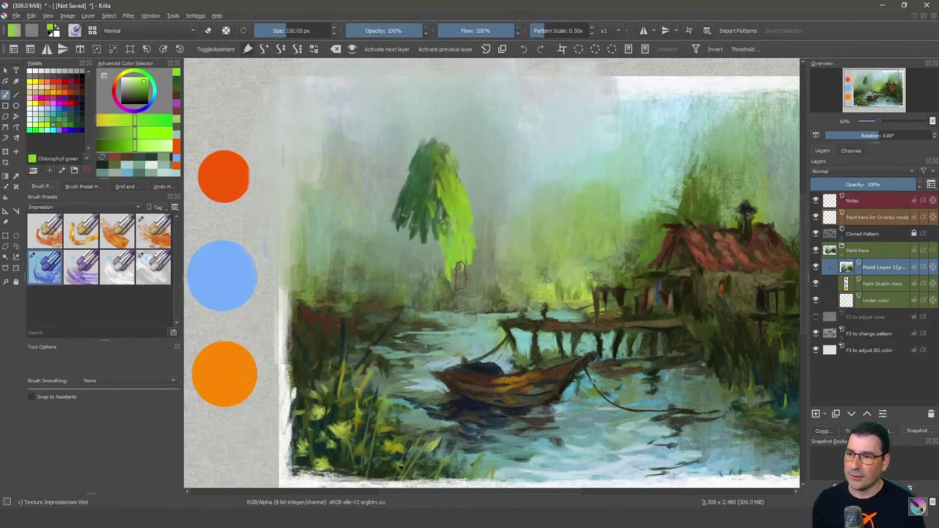
drag(408, 294, 430, 225)
drag(455, 281, 450, 250)
drag(399, 279, 425, 225)
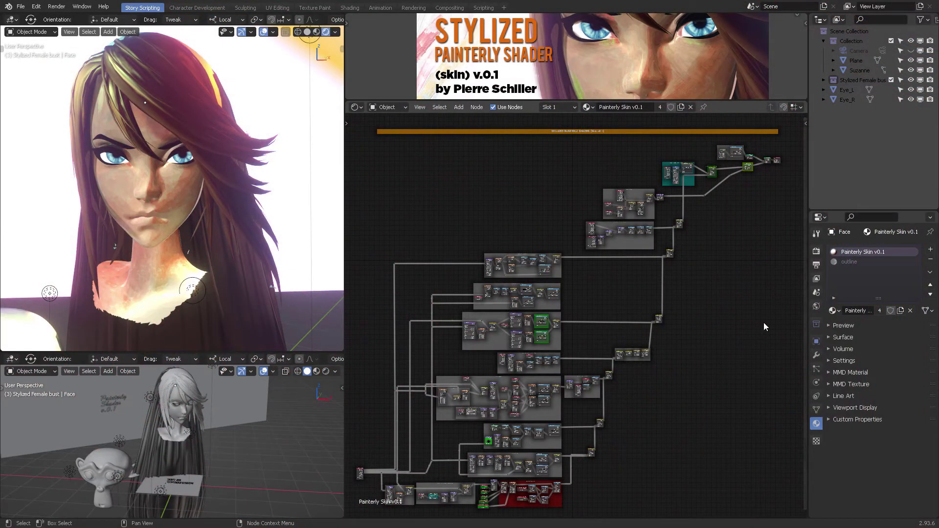
Examine the overall layout of the face's Painterly Skin v0.1 node tree and select its texture and output nodes
middle_drag(669, 416, 672, 412)
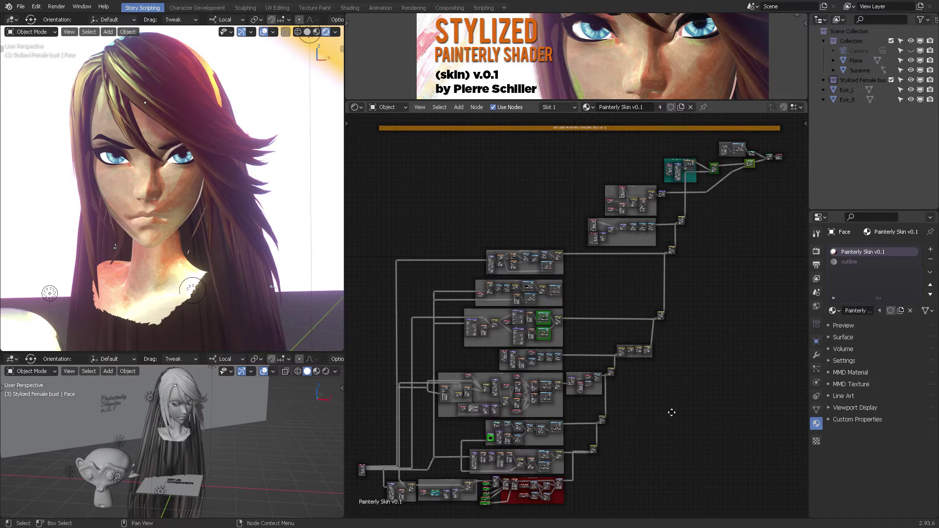
click(557, 466)
middle_drag(707, 292, 608, 391)
scroll(633, 351, up, 7)
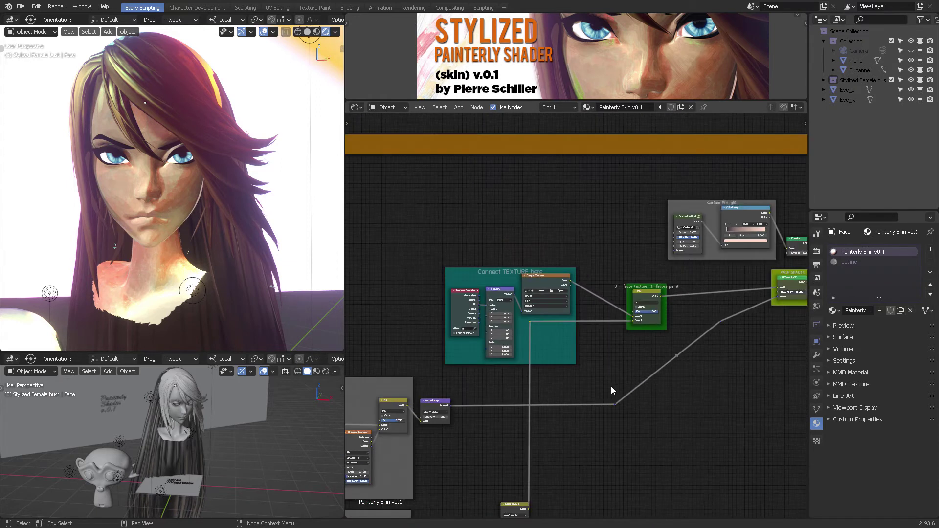
scroll(608, 391, down, 4)
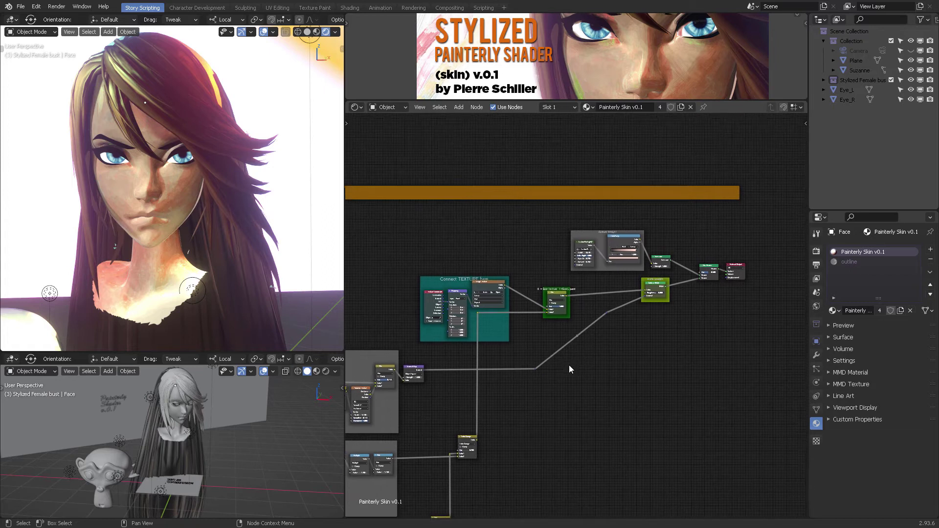
scroll(587, 365, up, 1)
middle_drag(540, 369, 556, 370)
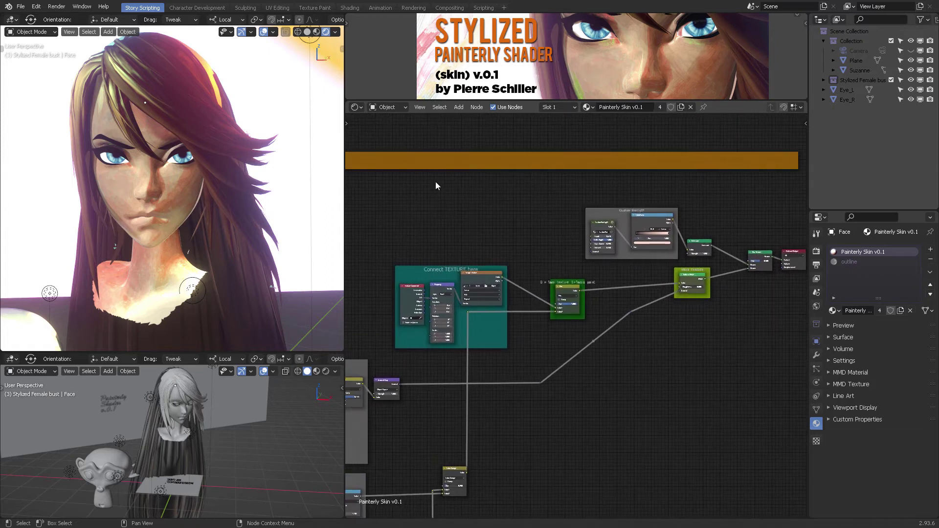
drag(382, 185, 805, 349)
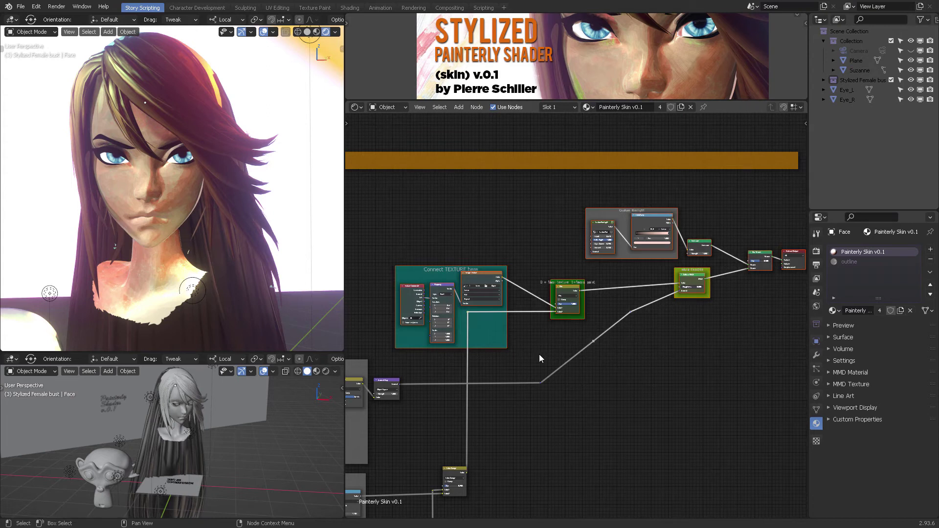
Examine the "Connect TEXTURE here" frame and the Mix node that balances image texture against paint
scroll(533, 339, up, 4)
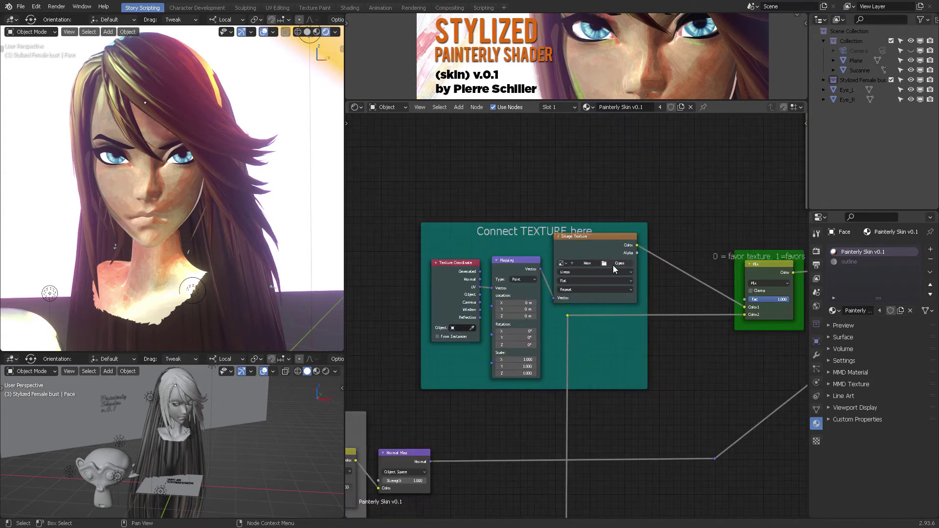
middle_drag(547, 252, 508, 239)
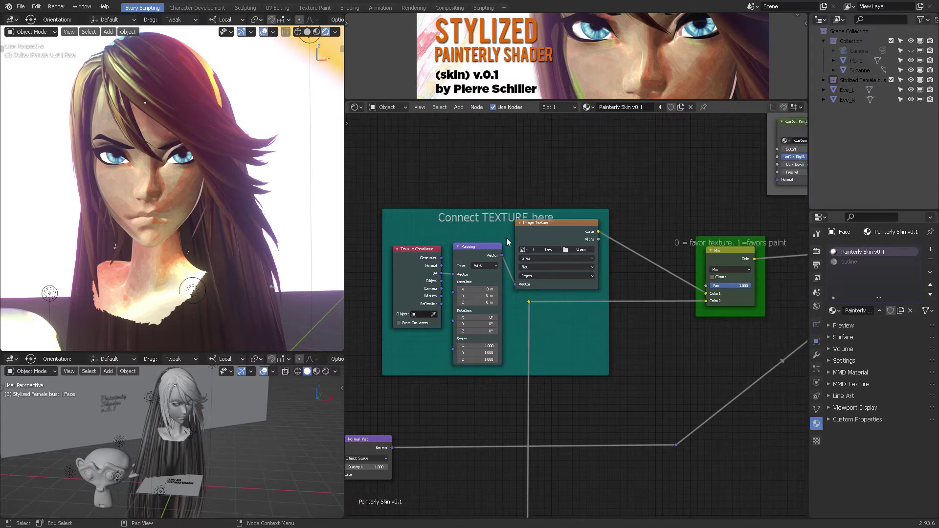
middle_drag(639, 203, 495, 182)
click(582, 230)
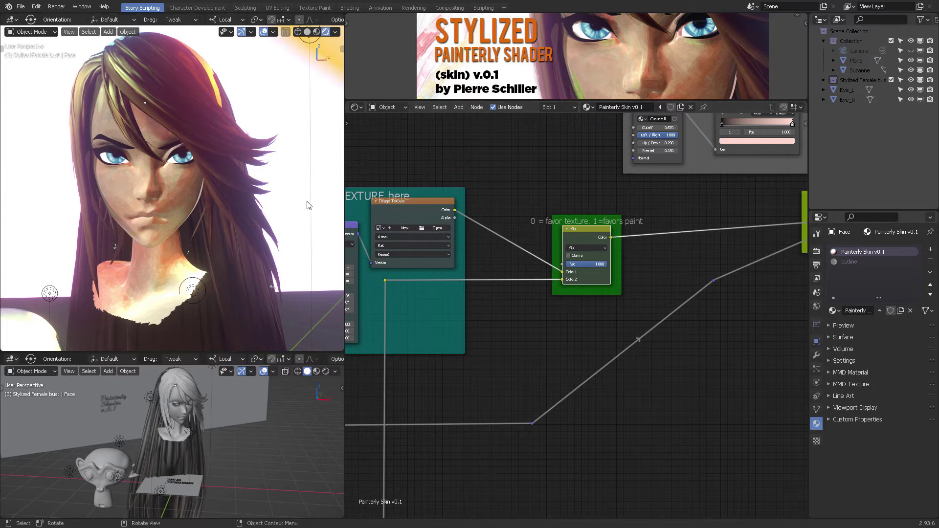
click(588, 248)
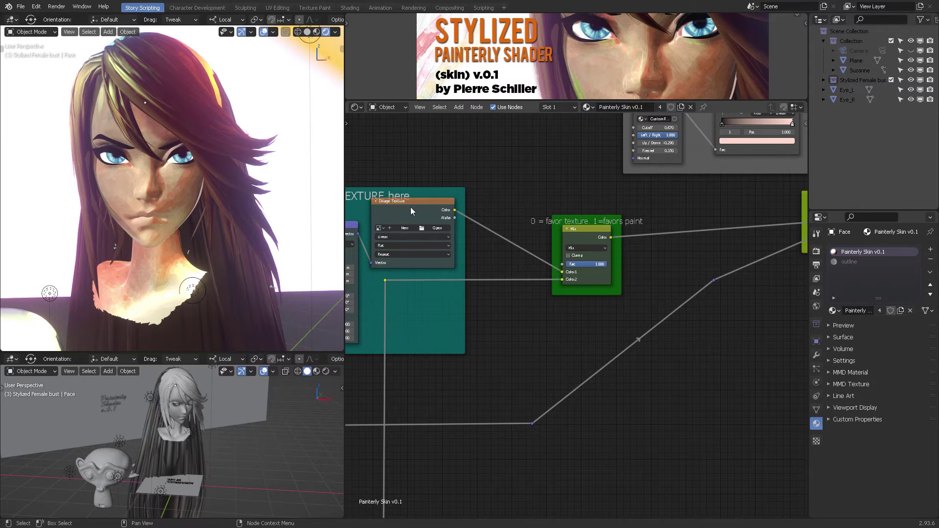
middle_drag(499, 191, 532, 188)
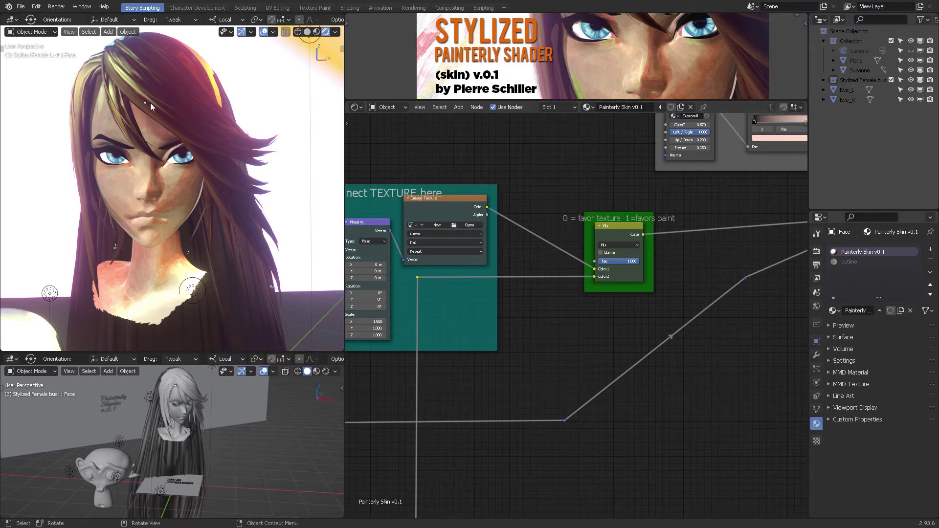
middle_drag(562, 216, 447, 248)
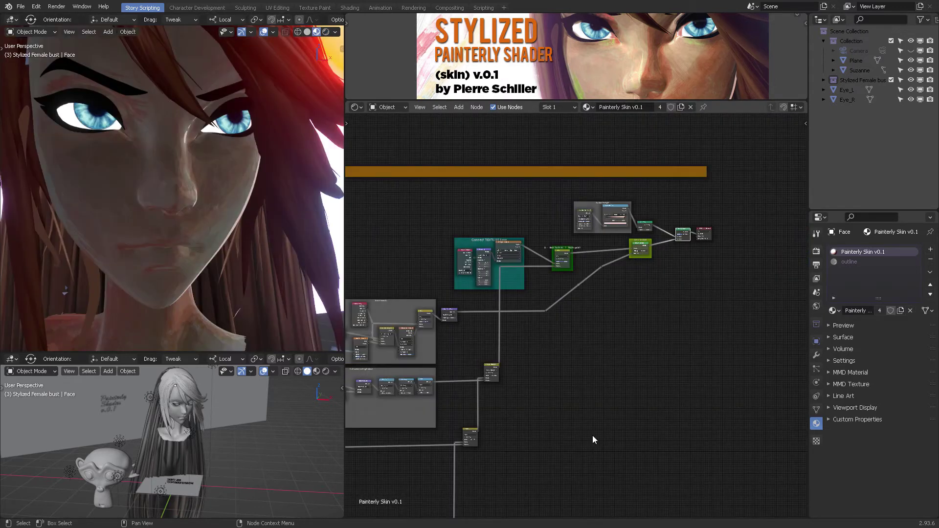
Examine the layered node frames from the mix chain back to the texture coordinate input at the tree's start
scroll(593, 440, down, 5)
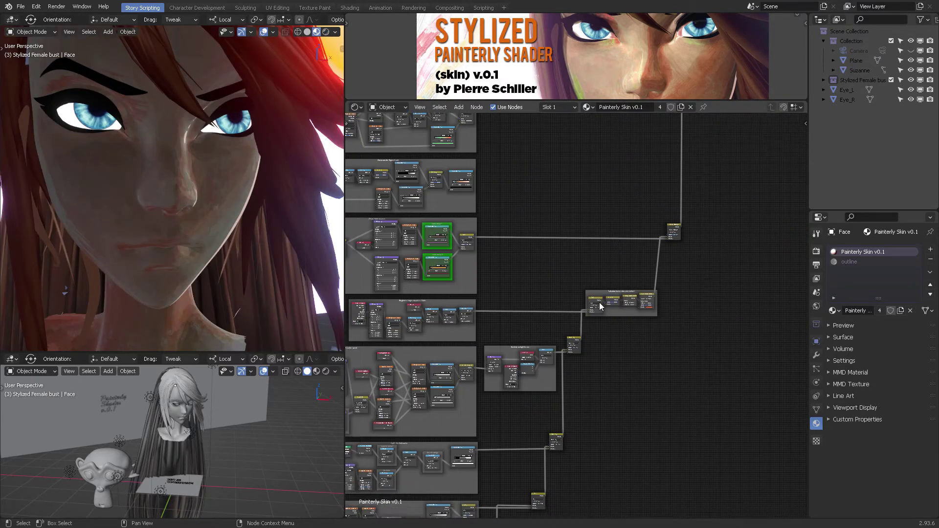
scroll(658, 240, up, 7)
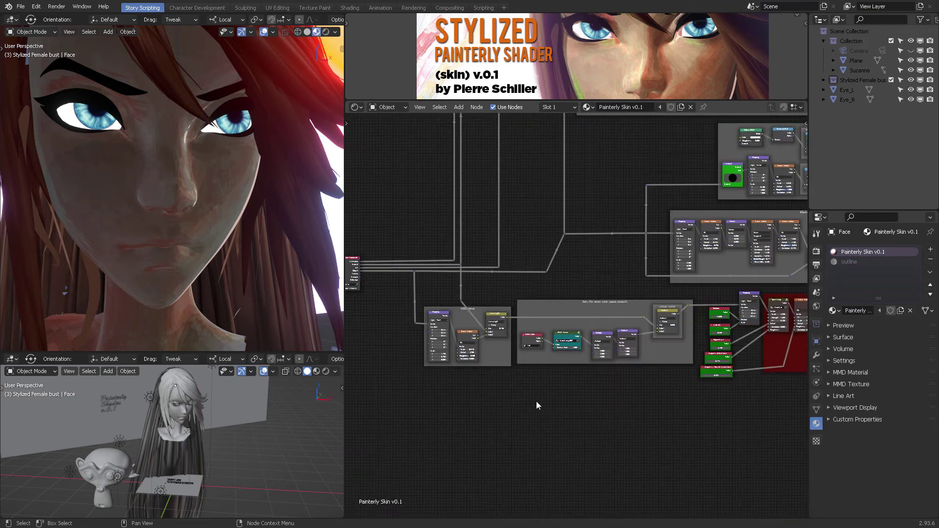
scroll(527, 385, up, 1)
middle_drag(522, 334, 598, 314)
middle_drag(641, 252, 693, 258)
scroll(543, 275, up, 1)
middle_drag(543, 276, 709, 272)
middle_drag(534, 308, 494, 301)
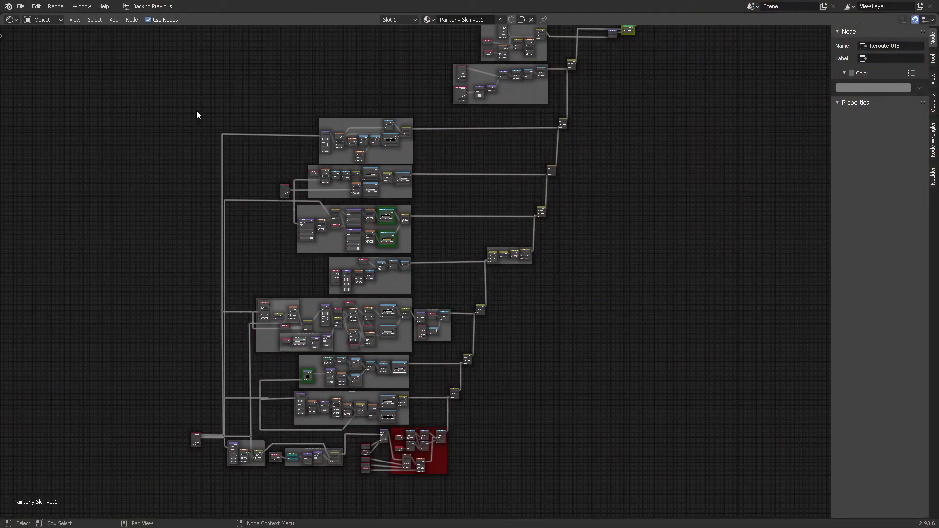
Select the stacked effect frames with their Mix nodes, and follow the mix chain from the red cloud frame up to the material output
drag(186, 113, 603, 486)
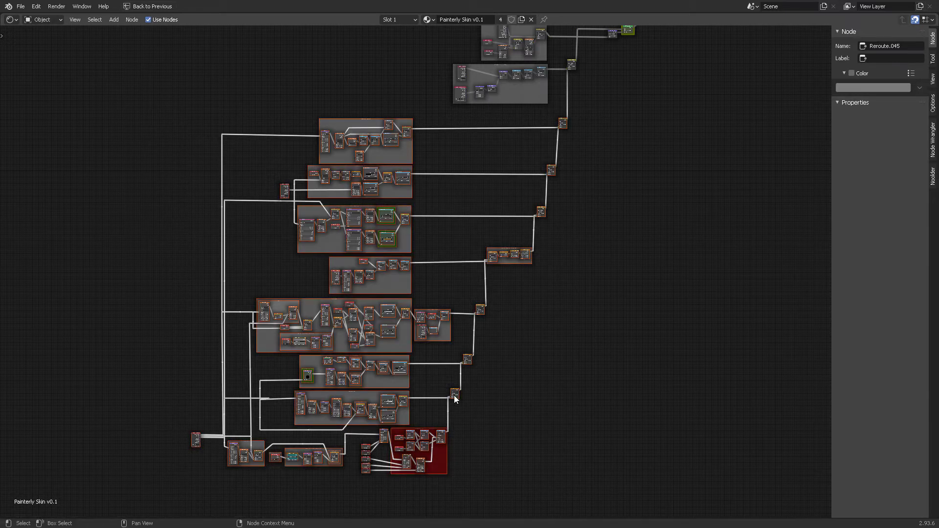
click(460, 400)
scroll(495, 302, up, 4)
scroll(521, 326, up, 6)
middle_drag(556, 445, 366, 349)
scroll(417, 245, up, 10)
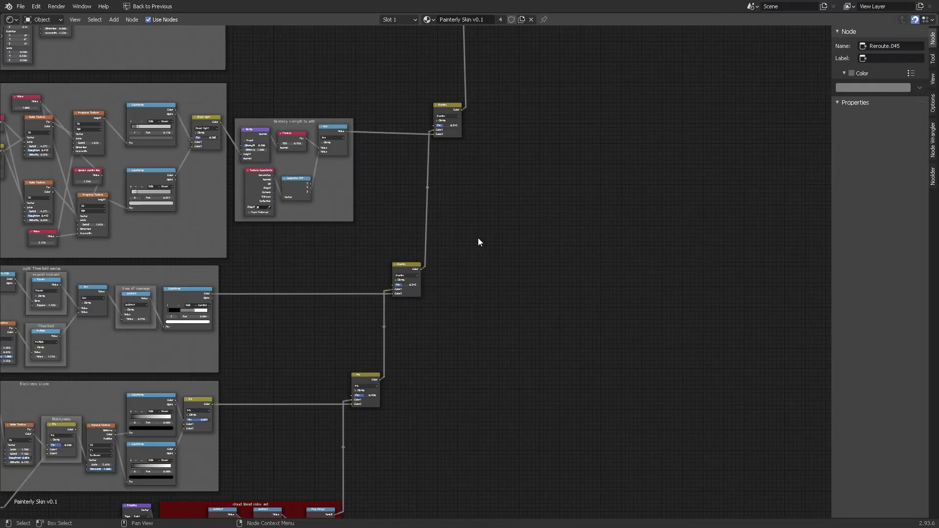
middle_drag(589, 254, 560, 345)
mouse_move(573, 303)
middle_down()
mouse_move(543, 386)
mouse_move(570, 310)
mouse_move(546, 366)
middle_up()
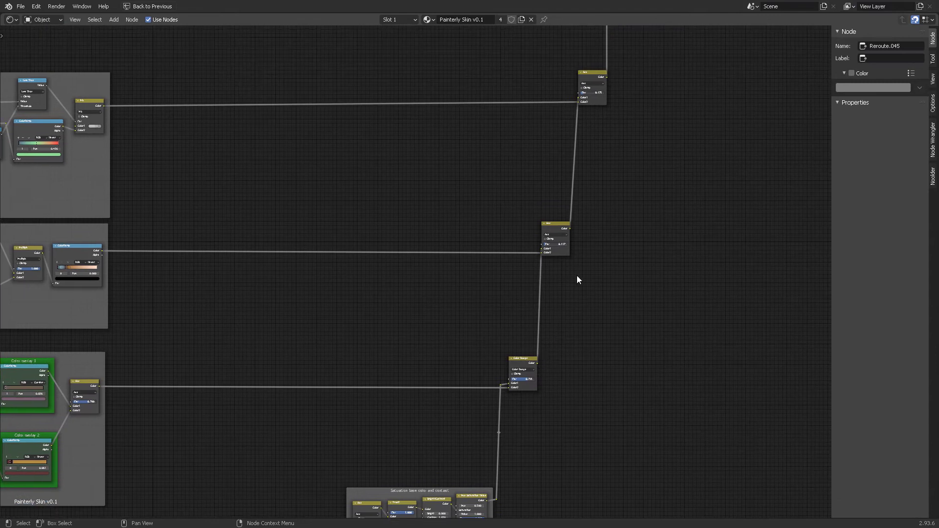
scroll(548, 335, up, 5)
scroll(606, 242, down, 5)
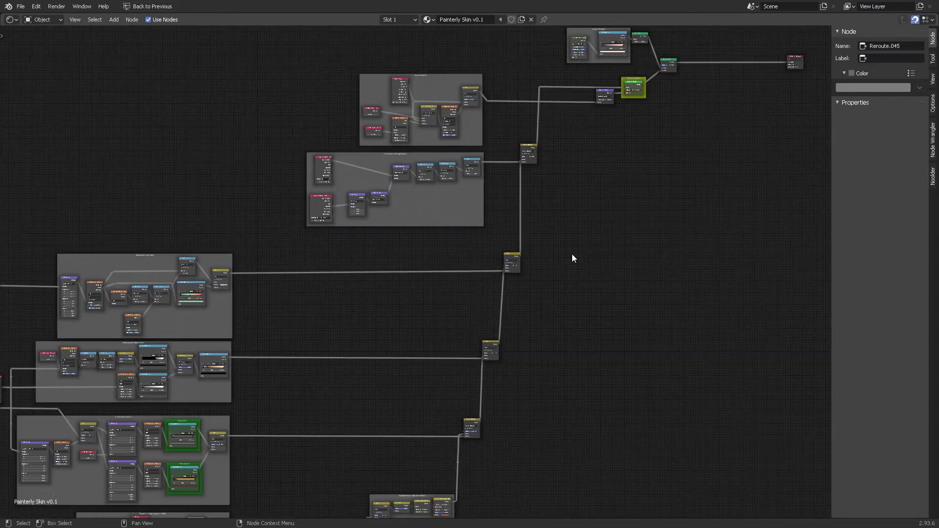
Examine the stacked effect frames and their Mix chain, from the upper frames down to the bottom row of the node tree
drag(0, 0, 0, 0)
middle_drag(579, 241, 628, 177)
scroll(594, 250, down, 2)
middle_drag(594, 250, 666, 169)
middle_drag(644, 237, 679, 204)
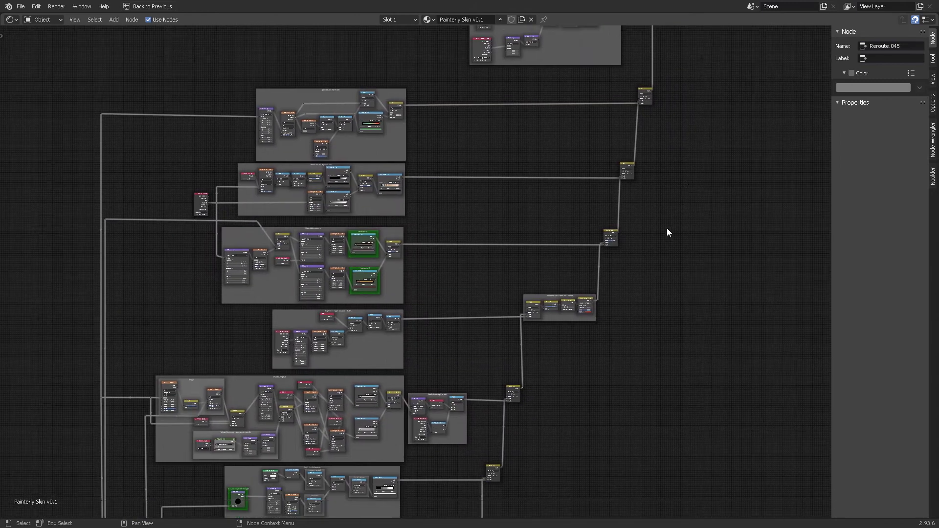
scroll(646, 269, down, 1)
middle_drag(645, 268, 667, 238)
scroll(662, 262, down, 1)
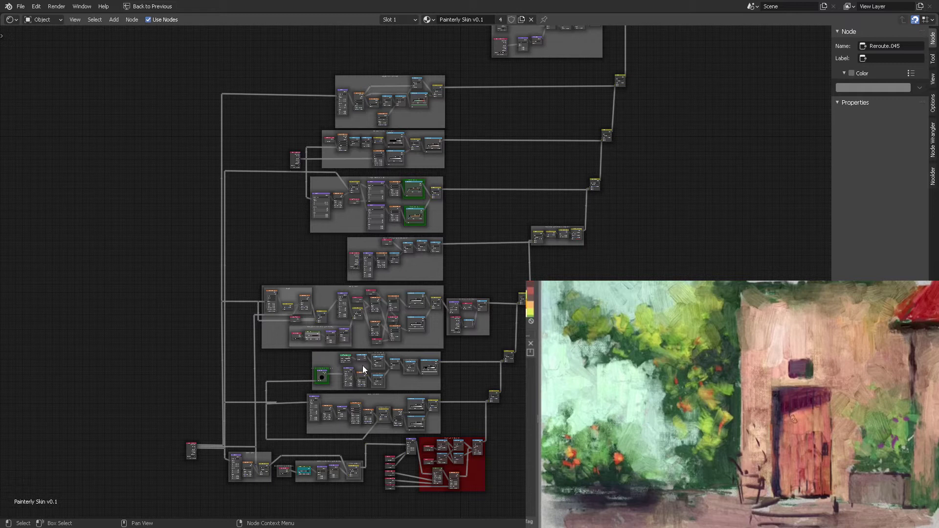
middle_drag(564, 461, 595, 406)
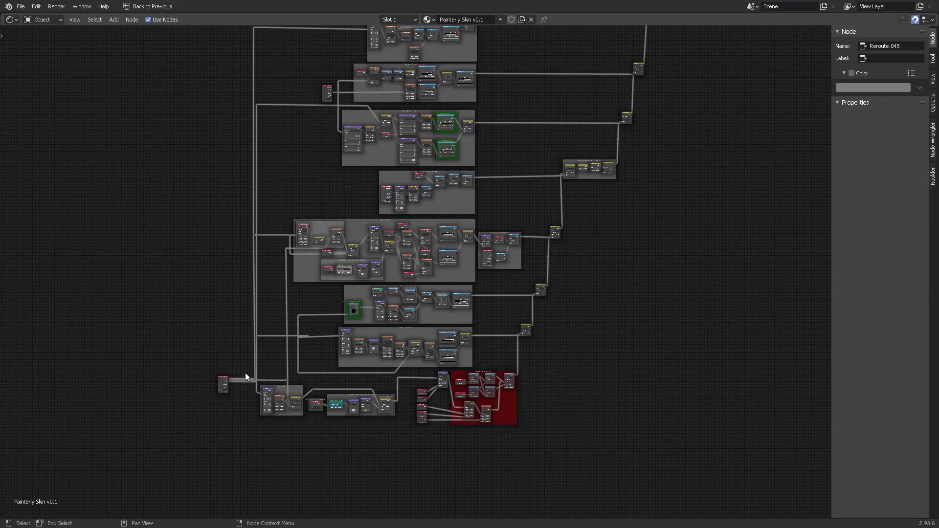
Select the bottom row of node frames, from the smear frames to the red cloud blend frame
drag(245, 370, 546, 445)
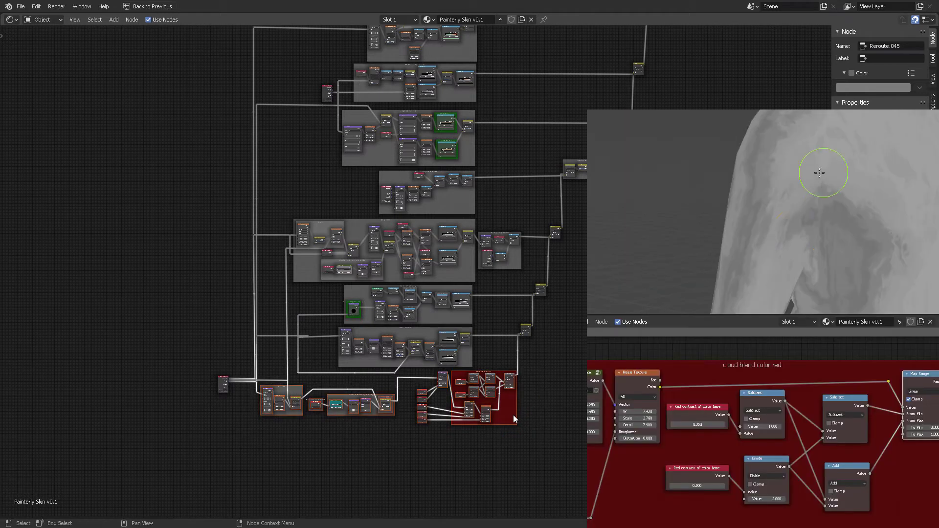
key(g)
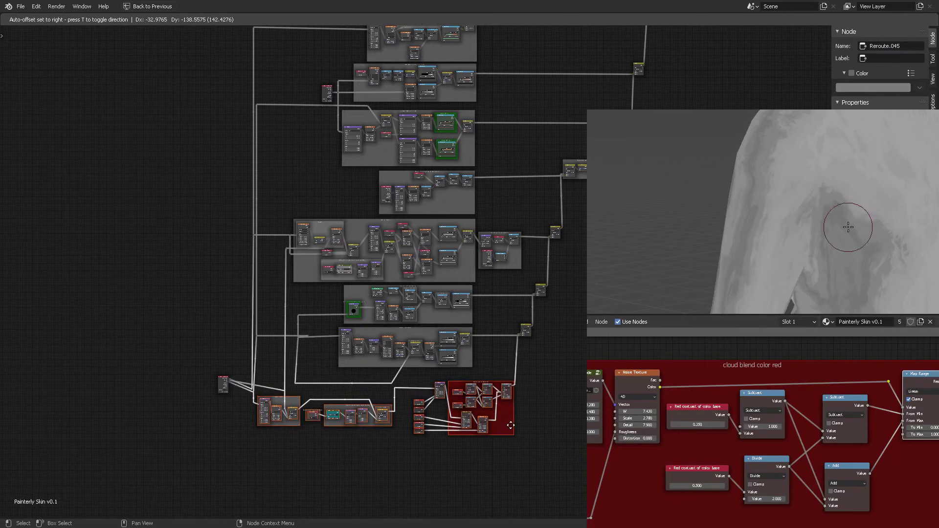
right_click(532, 405)
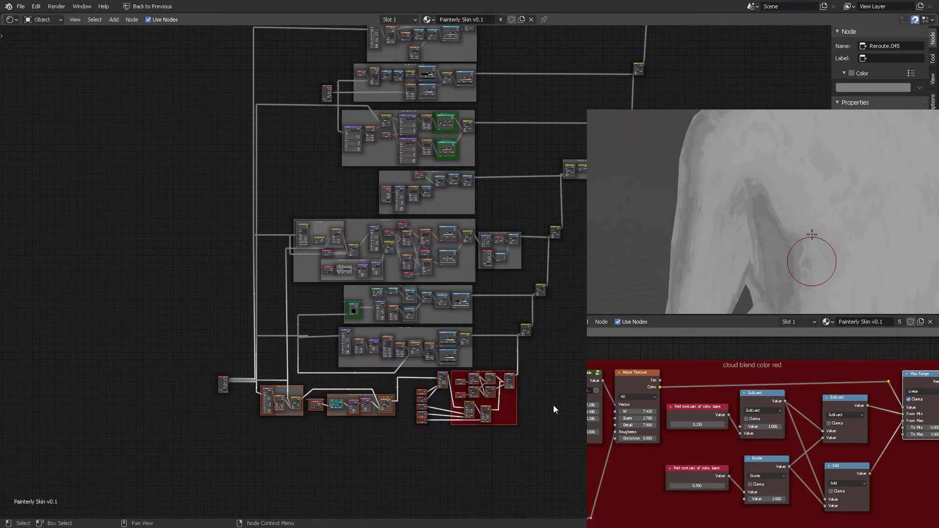
Examine the "cloud blend color red" frame and the red value nodes feeding its Mapping, Distortion and Noise Texture nodes
scroll(562, 408, up, 2)
middle_drag(562, 408, 555, 246)
scroll(555, 246, up, 5)
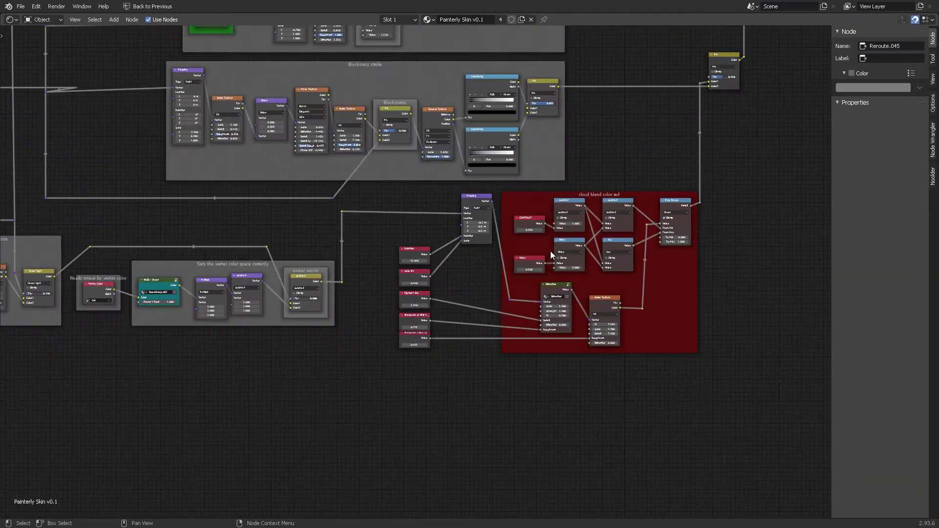
scroll(471, 256, up, 2)
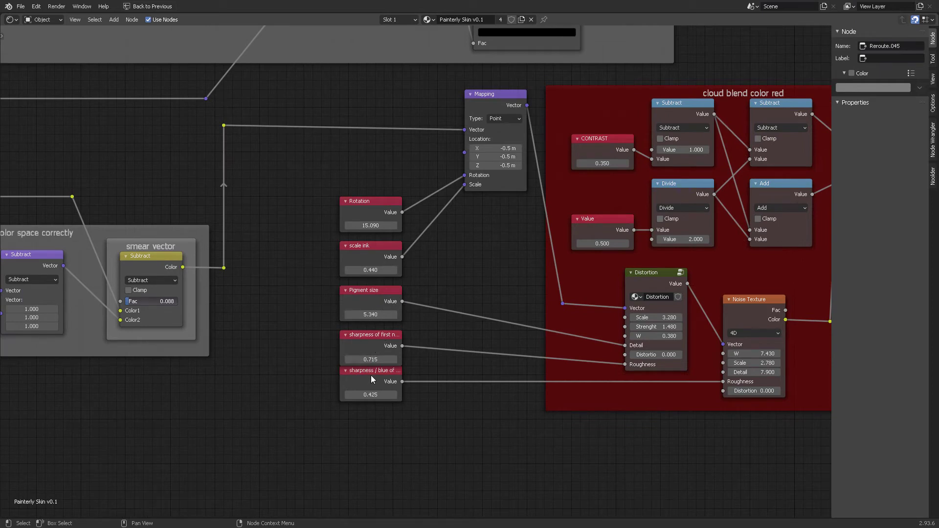
scroll(446, 320, down, 8)
middle_drag(430, 306, 343, 400)
middle_drag(641, 343, 719, 320)
middle_drag(263, 281, 452, 275)
middle_drag(343, 292, 550, 271)
scroll(474, 268, up, 2)
middle_drag(474, 268, 509, 212)
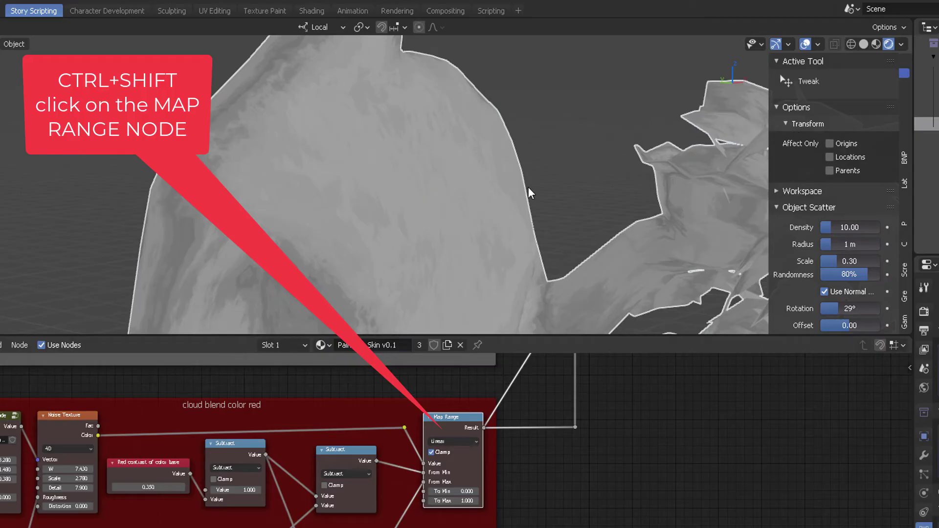
Switch the selected object to Vertex Paint and start the 3D Flowmap Vertex Paint mode
key(ctrl+Tab)
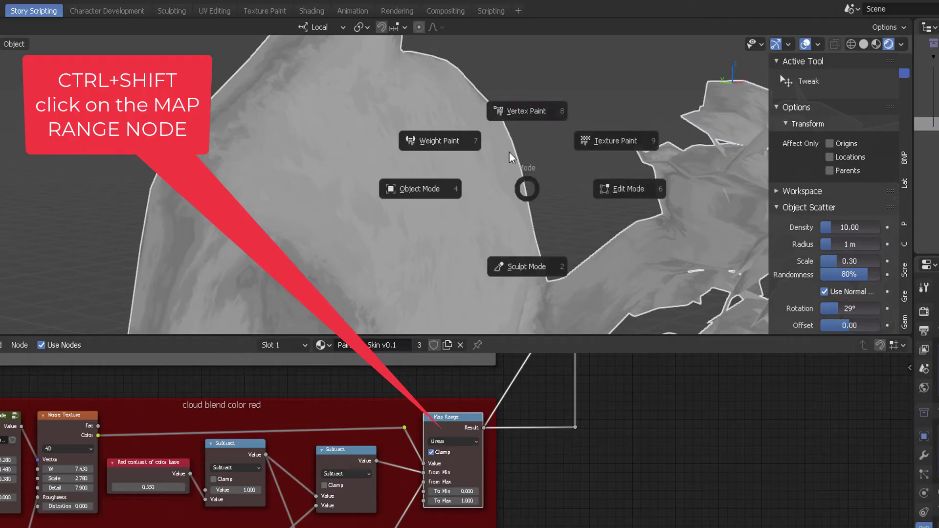
click(535, 110)
scroll(862, 164, down, 15)
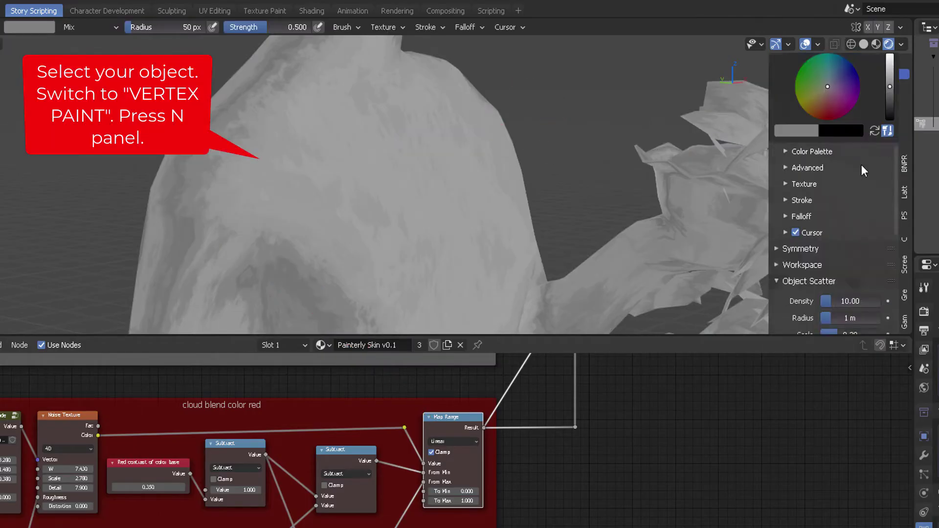
click(824, 316)
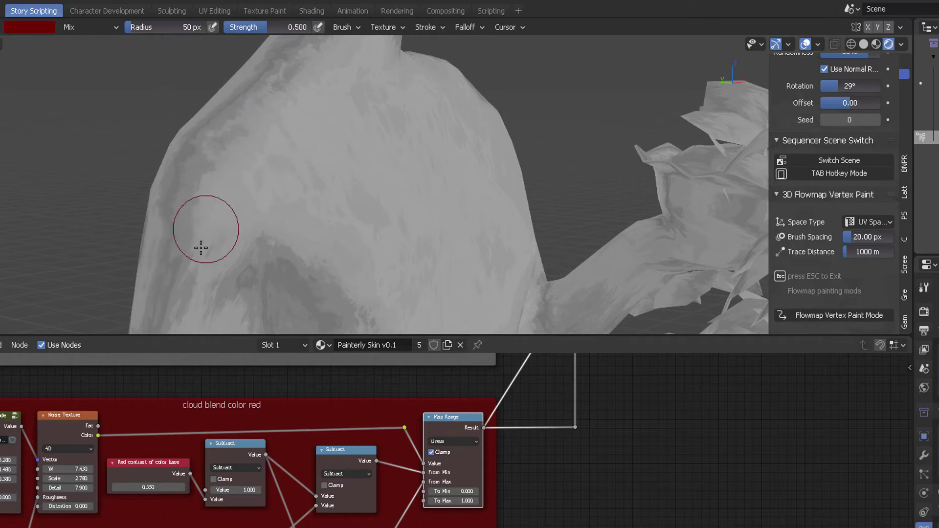
Paint short flow strokes across the body's surface to smear the cloud pattern, and view the painted area from another angle
shift+middle_drag(278, 220, 329, 145)
drag(299, 182, 275, 226)
mouse_move(409, 159)
mouse_down()
mouse_move(387, 220)
mouse_move(381, 210)
mouse_up()
middle_drag(405, 161, 268, 168)
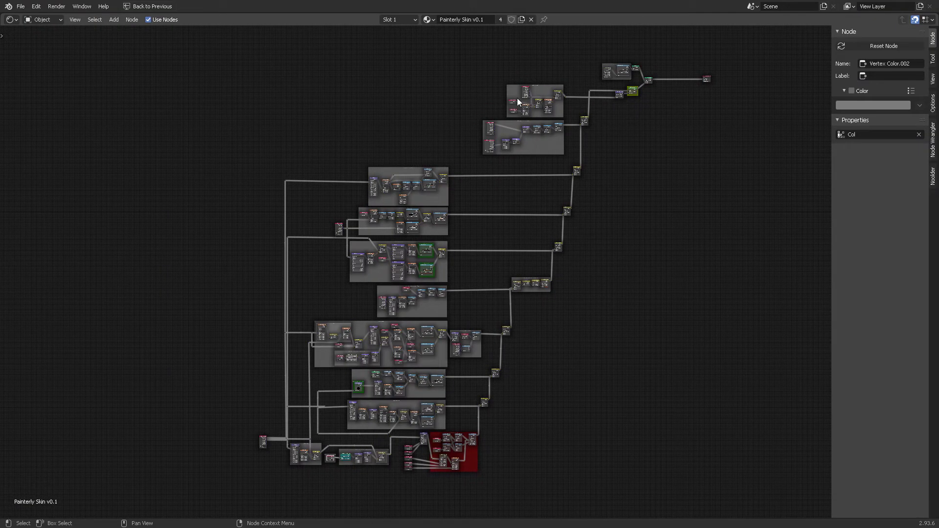
Examine the "polycromatic noise dots" frame, its Mapping scale values and the 3D Voronoi Texture node
scroll(487, 190, up, 4)
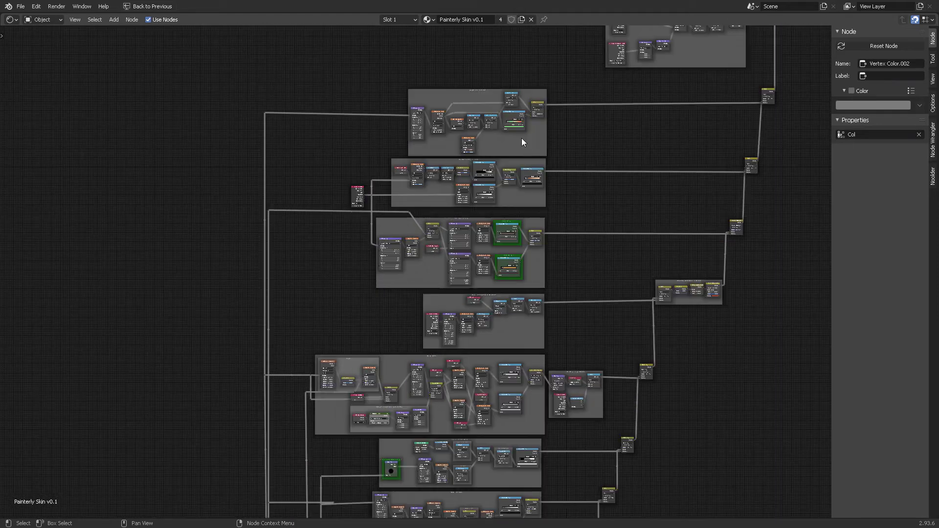
middle_drag(600, 119, 569, 165)
mouse_move(495, 166)
mouse_down()
mouse_move(477, 144)
mouse_move(496, 148)
mouse_move(492, 158)
mouse_up()
scroll(562, 131, up, 4)
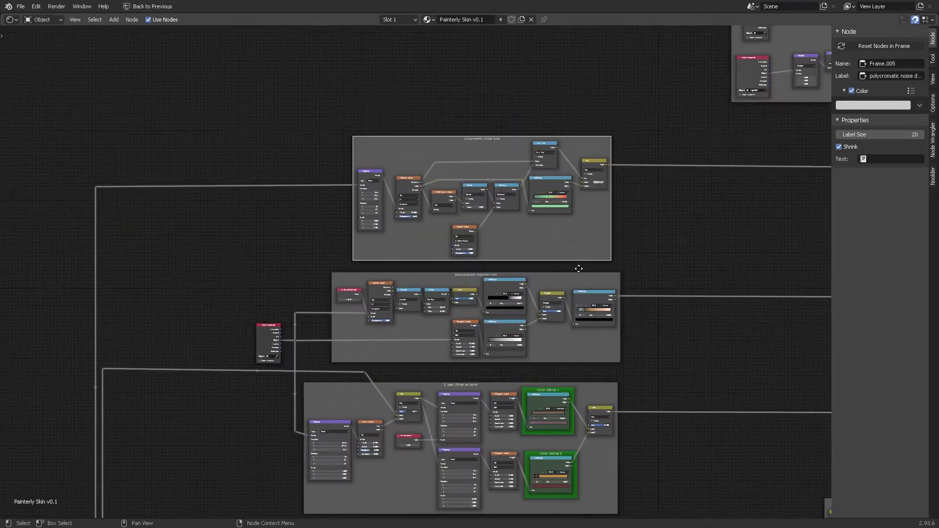
scroll(271, 184, up, 2)
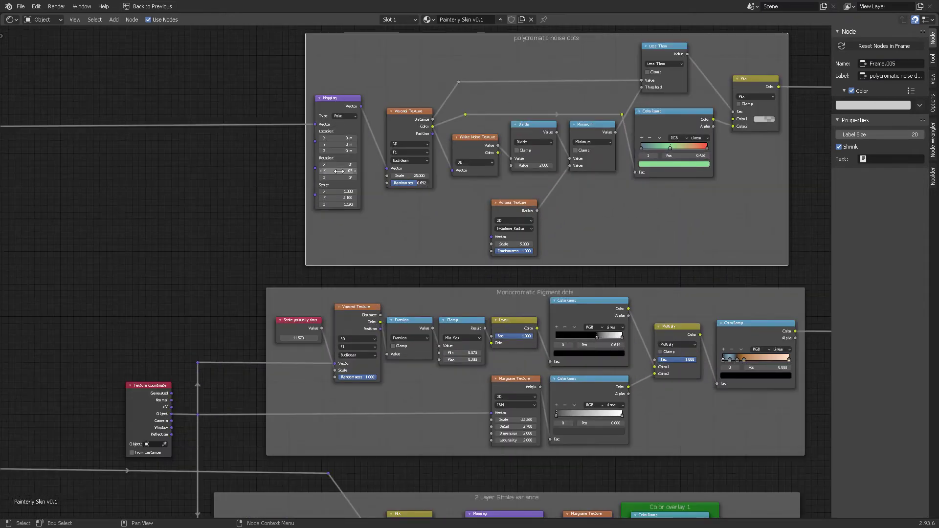
scroll(251, 216, up, 4)
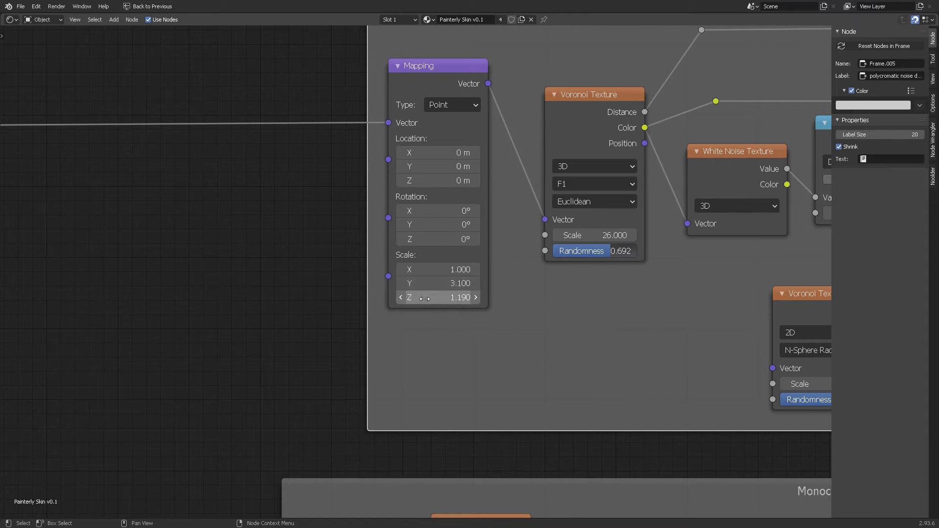
middle_drag(329, 275, 200, 303)
mouse_move(458, 148)
mouse_down()
mouse_move(443, 147)
mouse_move(464, 155)
mouse_up()
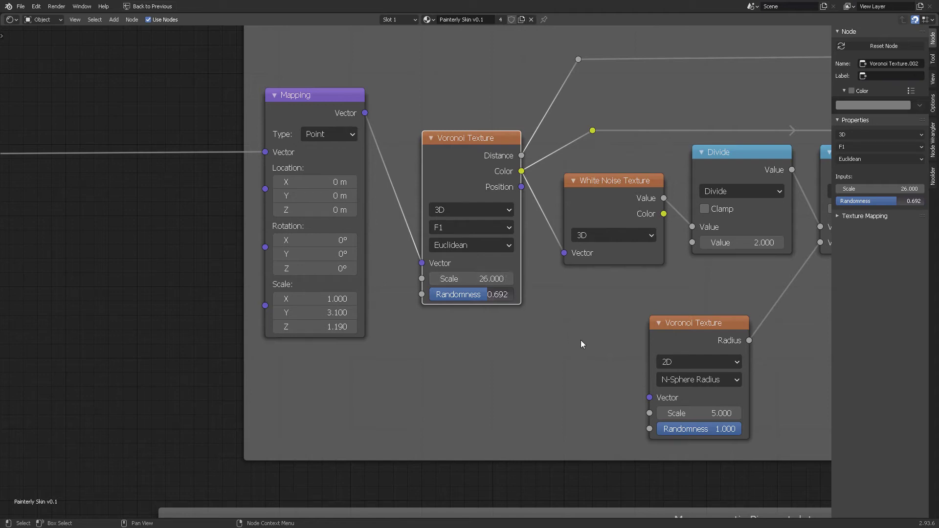
Examine the remaining generator frames, from the two dots frames down to "Light Threshold overlay" and "Blockiness stroke"
scroll(574, 347, down, 4)
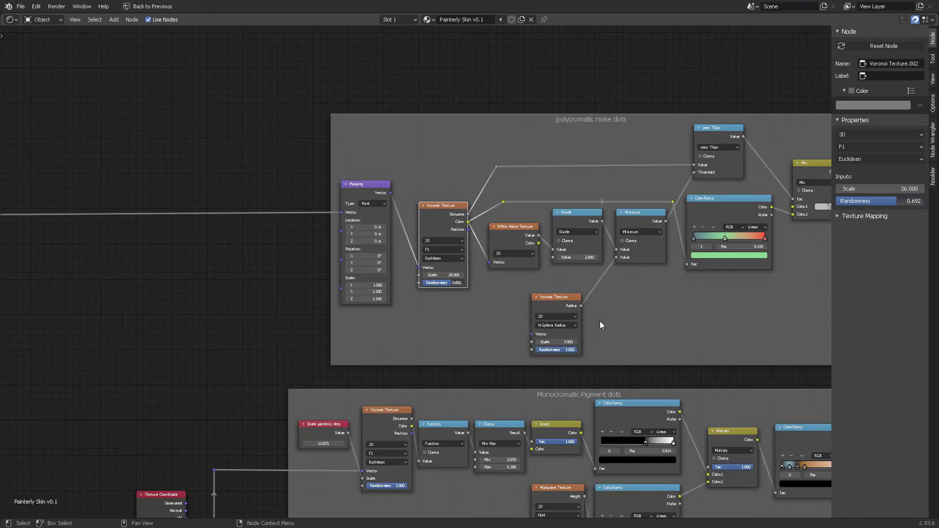
middle_drag(601, 325, 443, 291)
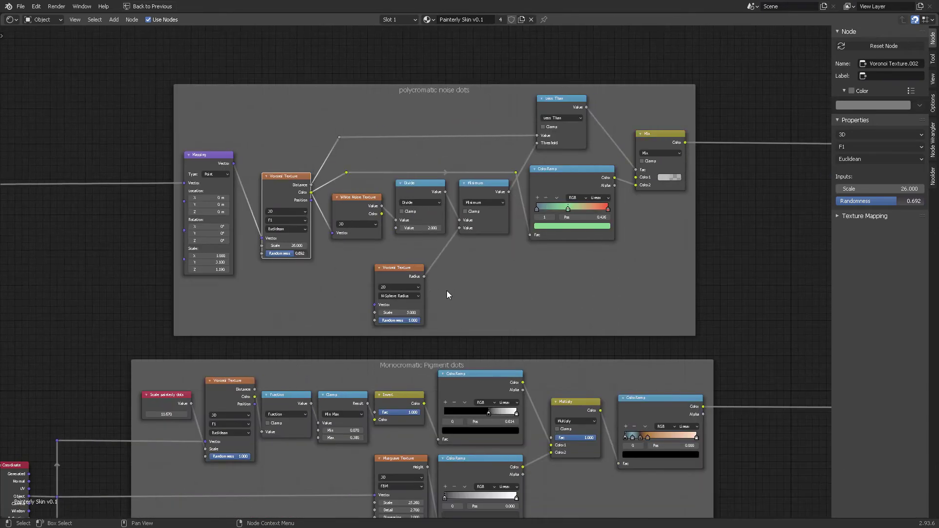
scroll(559, 300, down, 4)
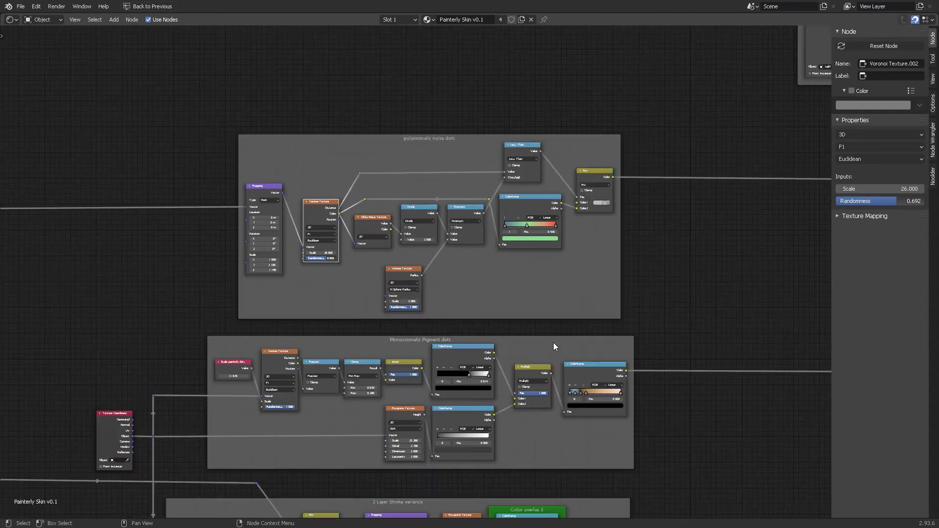
middle_drag(554, 345, 572, 184)
middle_drag(564, 289, 572, 115)
mouse_move(527, 306)
middle_down()
mouse_move(515, 368)
mouse_move(518, 274)
mouse_move(542, 186)
mouse_move(574, 386)
mouse_move(539, 403)
mouse_move(544, 295)
mouse_move(507, 350)
mouse_move(436, 401)
mouse_move(447, 369)
mouse_move(486, 426)
mouse_move(475, 410)
mouse_move(472, 451)
mouse_move(411, 513)
mouse_move(444, 292)
middle_up()
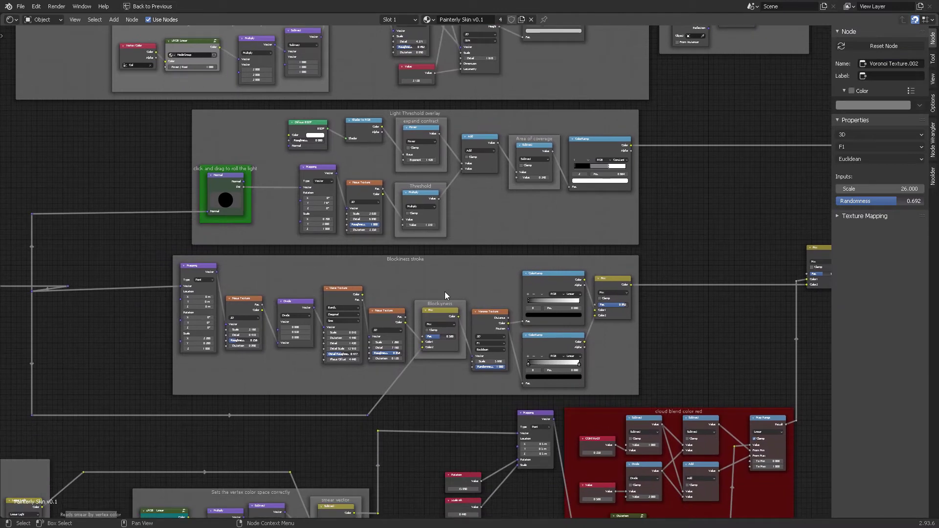
scroll(445, 291, up, 2)
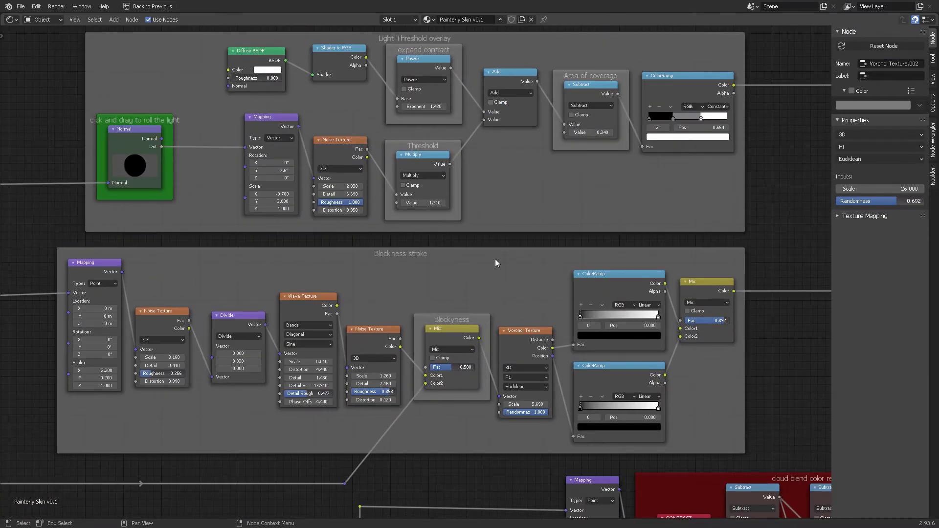
middle_drag(496, 259, 518, 267)
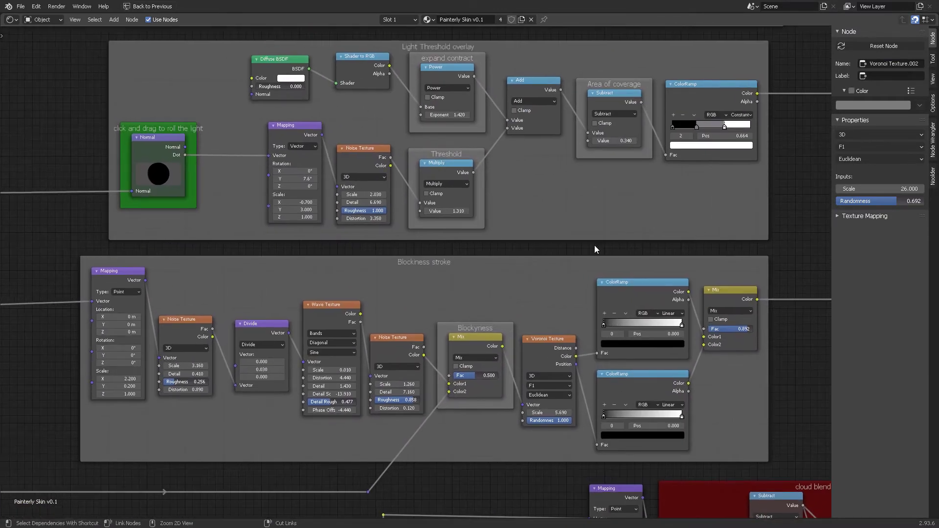
Restore the split layout, show the upper viewport in Rendered and the lower in Material Preview shading, and frame the face close up
key(ctrl+space)
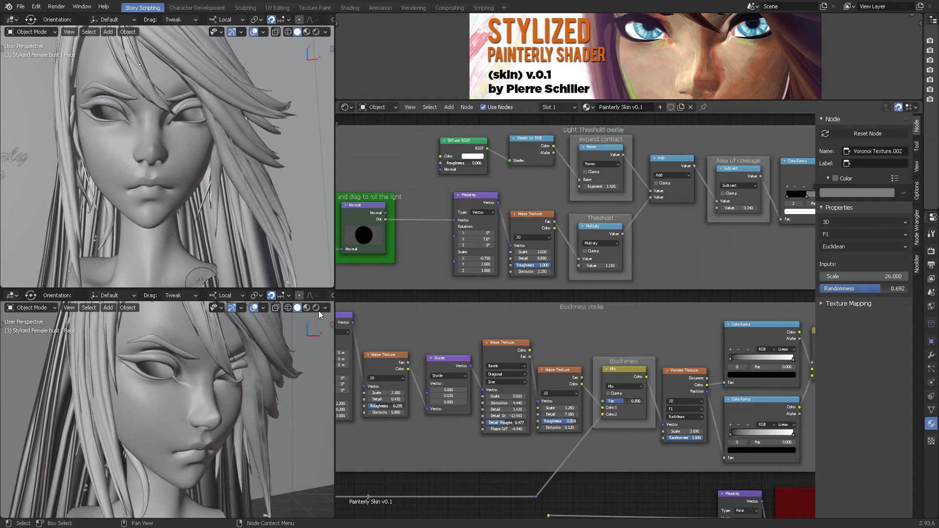
click(317, 33)
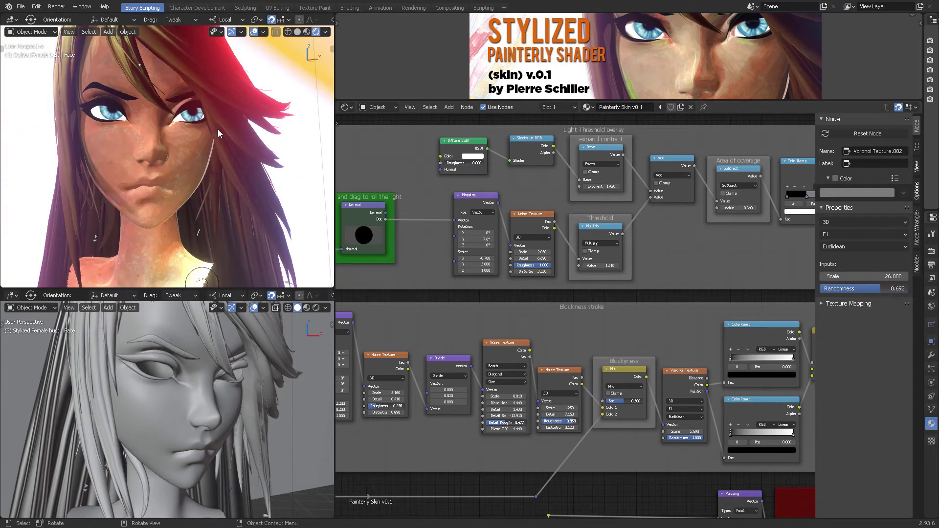
click(308, 308)
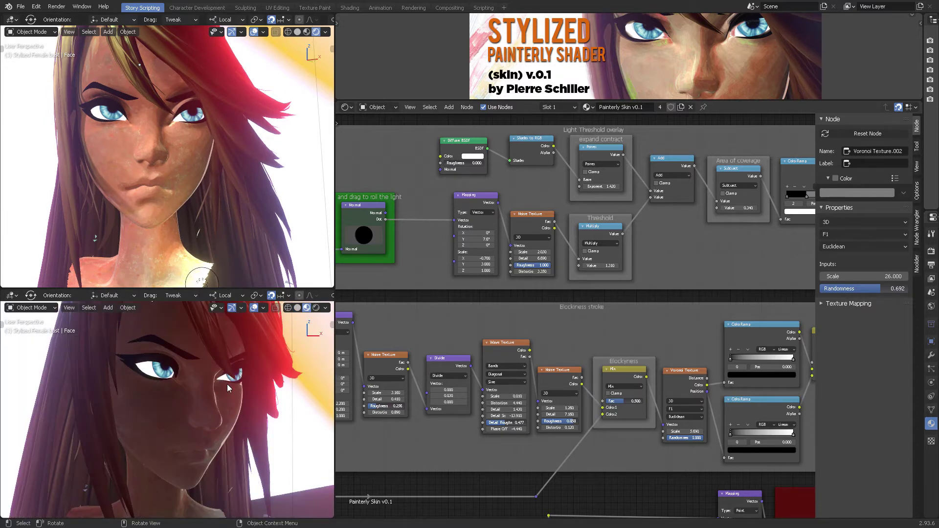
middle_drag(191, 418, 211, 365)
scroll(200, 390, up, 4)
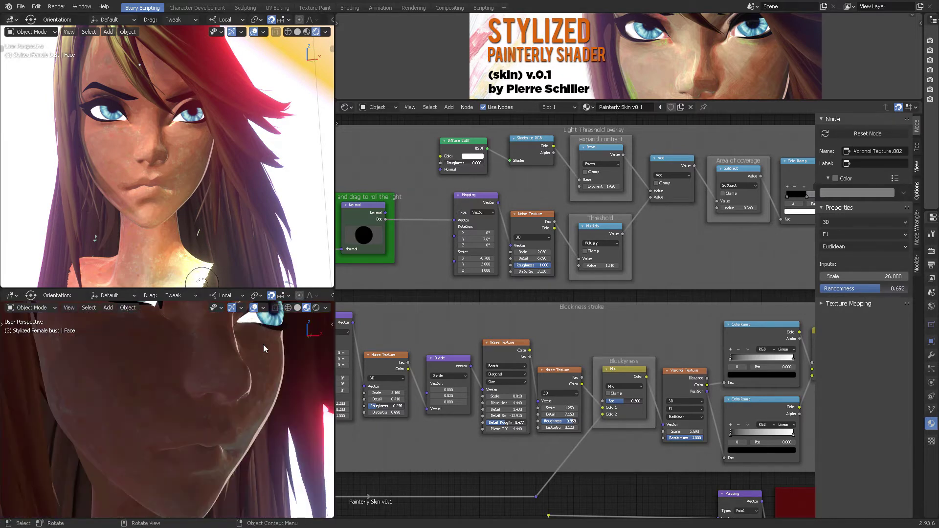
scroll(526, 339, down, 2)
mouse_move(526, 339)
middle_down()
mouse_move(567, 241)
mouse_move(589, 288)
middle_up()
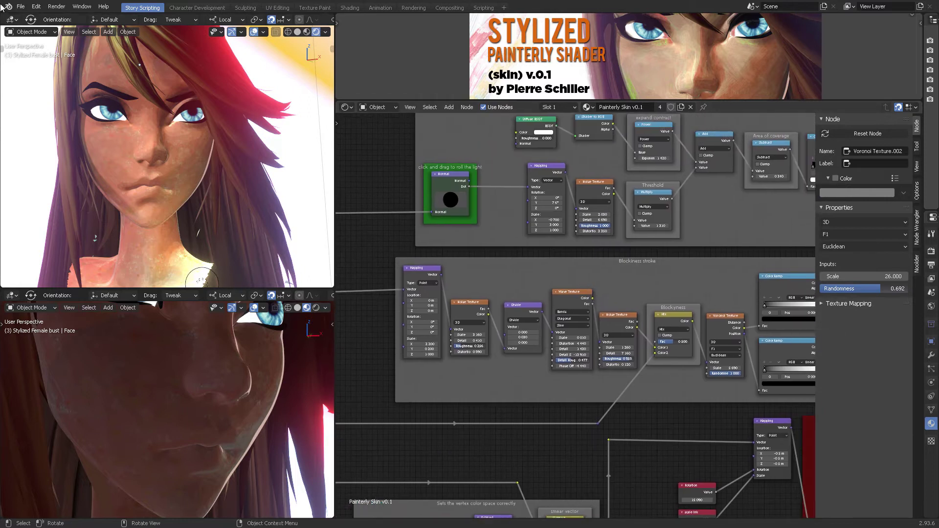
Search the add-ons in Preferences for "node" to check the Node Wrangler add-on, and close Preferences
click(32, 9)
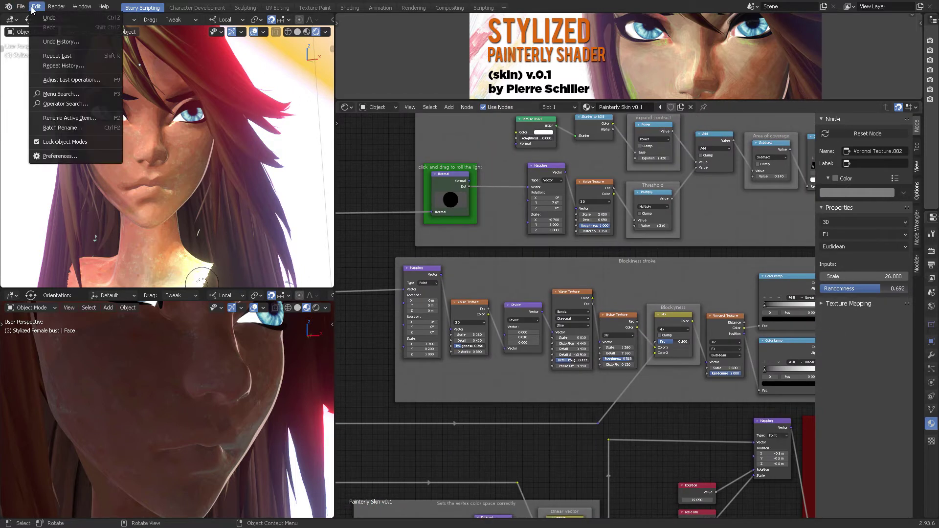
click(62, 156)
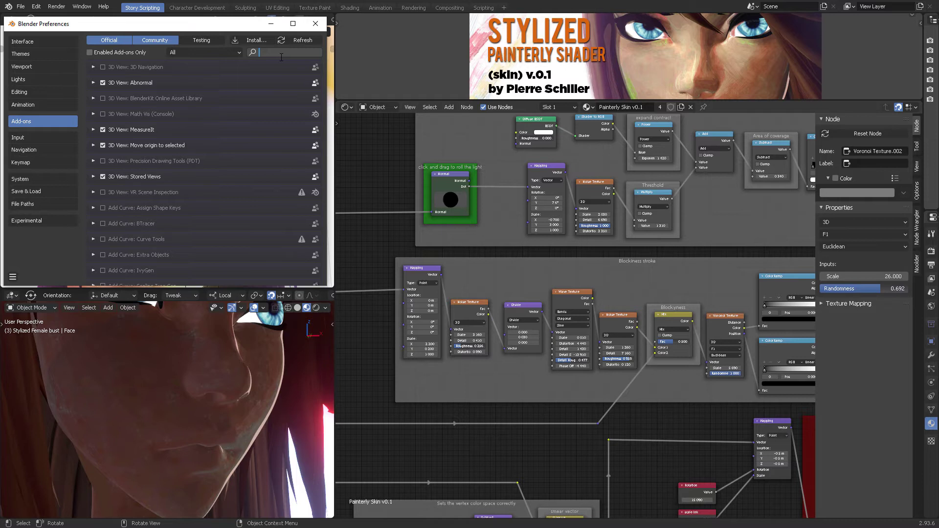
click(281, 57)
text(node)
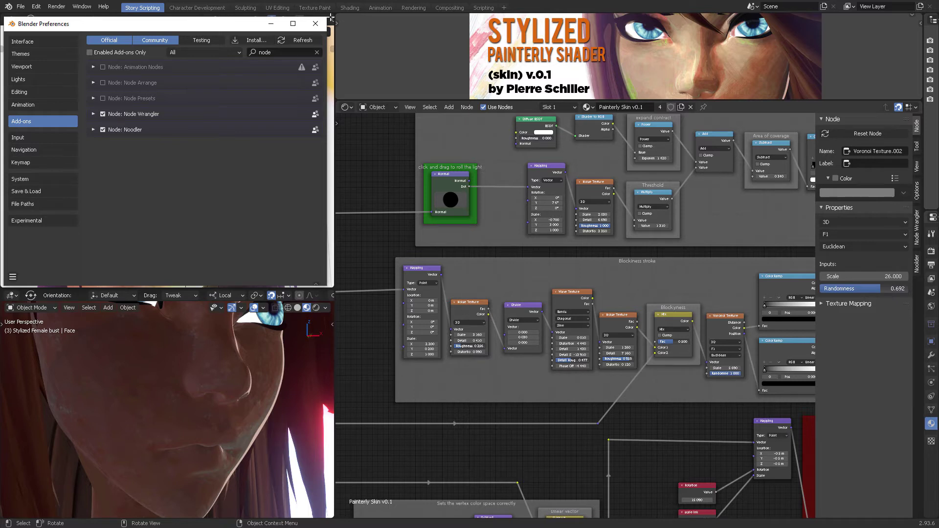
click(315, 23)
Examine the "Monocromatic Pigment dots" frame from its "Scale painterly dots" value to its final ColorRamp
middle_drag(615, 254, 441, 150)
mouse_move(495, 323)
middle_down()
mouse_move(481, 323)
mouse_move(587, 350)
middle_up()
middle_drag(551, 198, 562, 395)
mouse_move(613, 315)
middle_down()
mouse_move(643, 366)
mouse_move(572, 403)
mouse_move(576, 263)
mouse_move(588, 420)
mouse_move(585, 164)
mouse_move(582, 302)
mouse_move(555, 392)
middle_up()
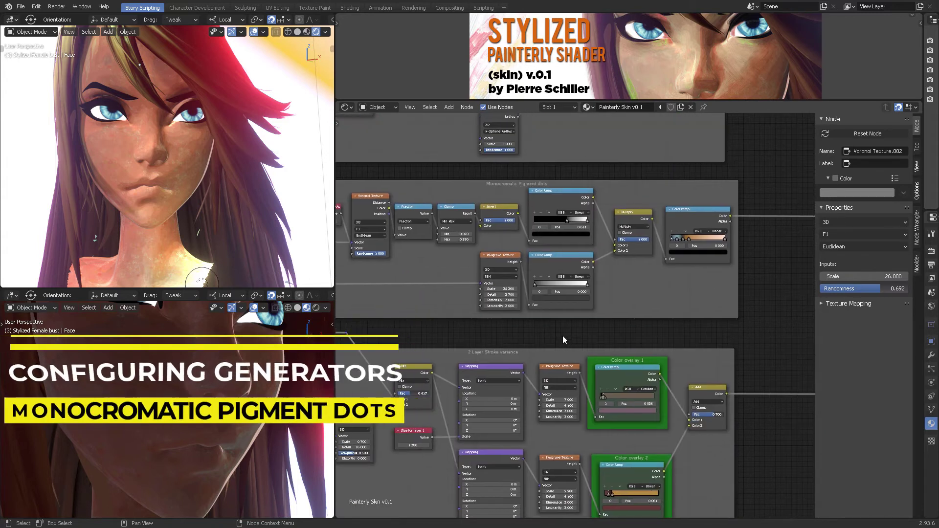
middle_drag(564, 340, 572, 352)
middle_drag(524, 184, 582, 170)
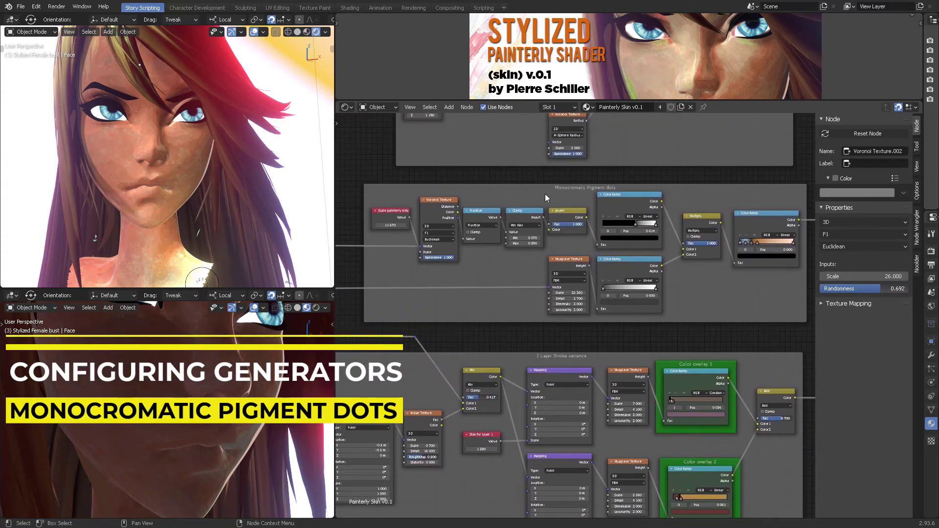
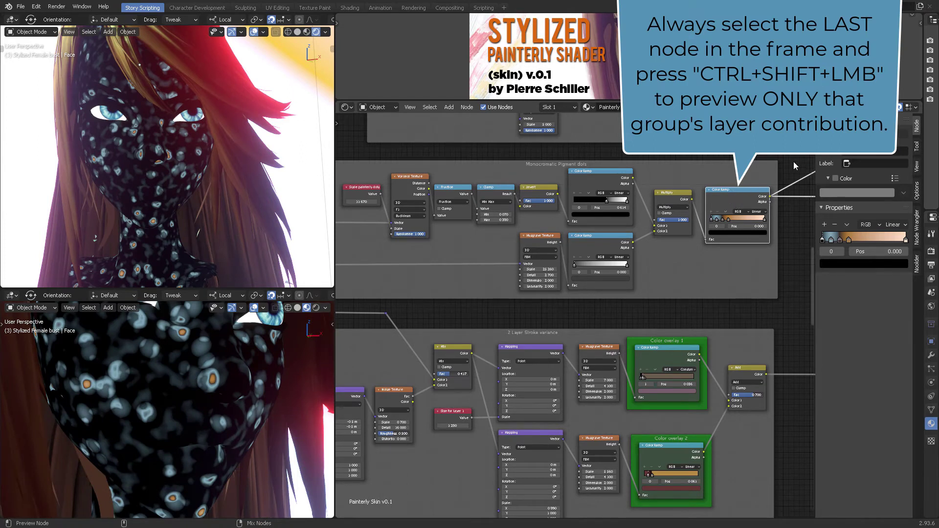
Hide the node editor's sidebar and preview only the final ColorRamp of the "Monocromatic Pigment dots" frame on the face
key(n)
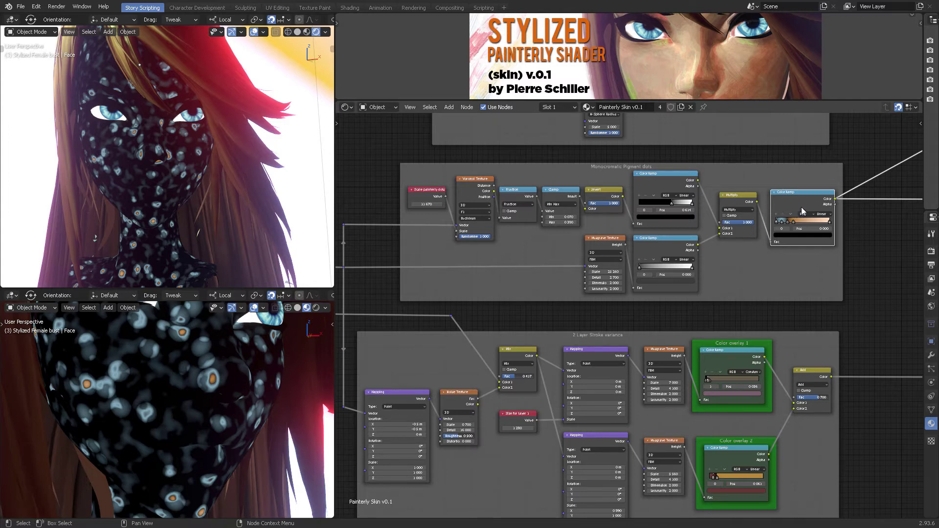
middle_drag(531, 307, 539, 190)
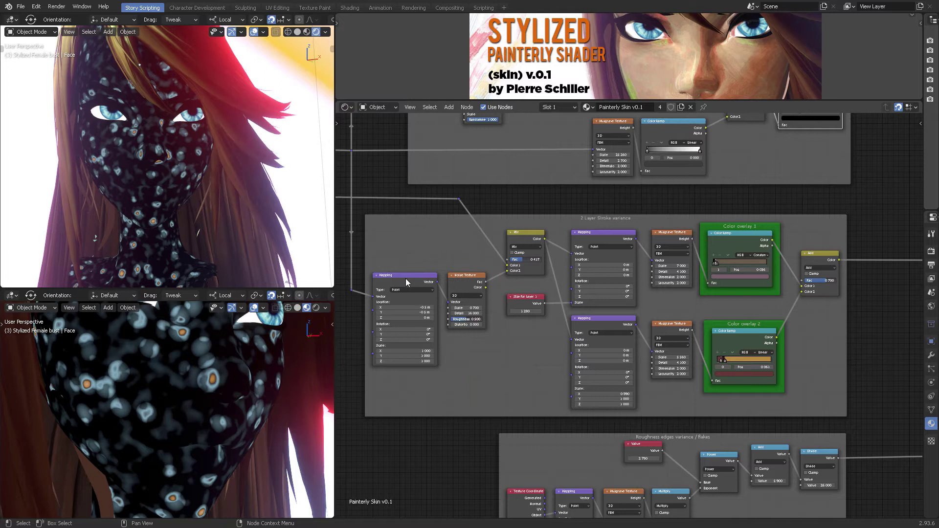
mouse_move(408, 251)
middle_down()
mouse_move(522, 239)
mouse_move(741, 246)
mouse_move(426, 271)
middle_up()
middle_drag(593, 237, 534, 197)
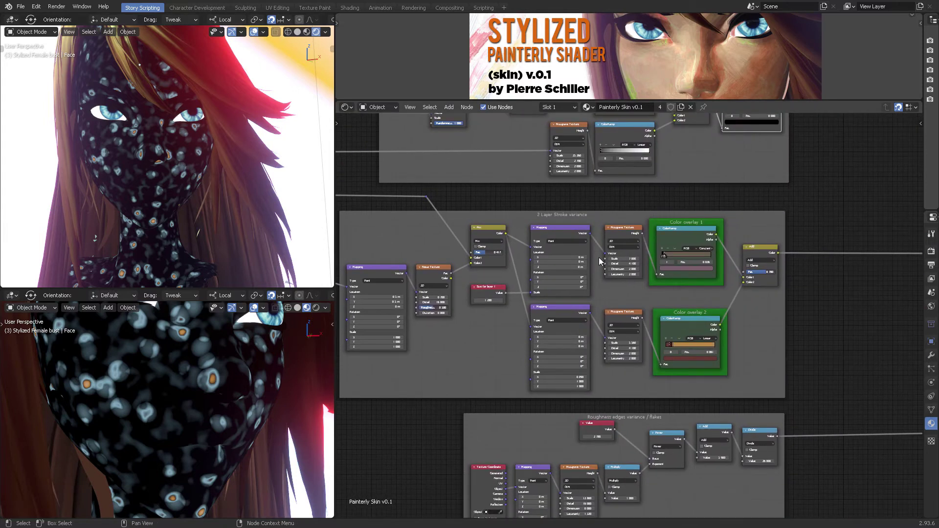
middle_drag(643, 229, 673, 363)
scroll(660, 345, up, 1)
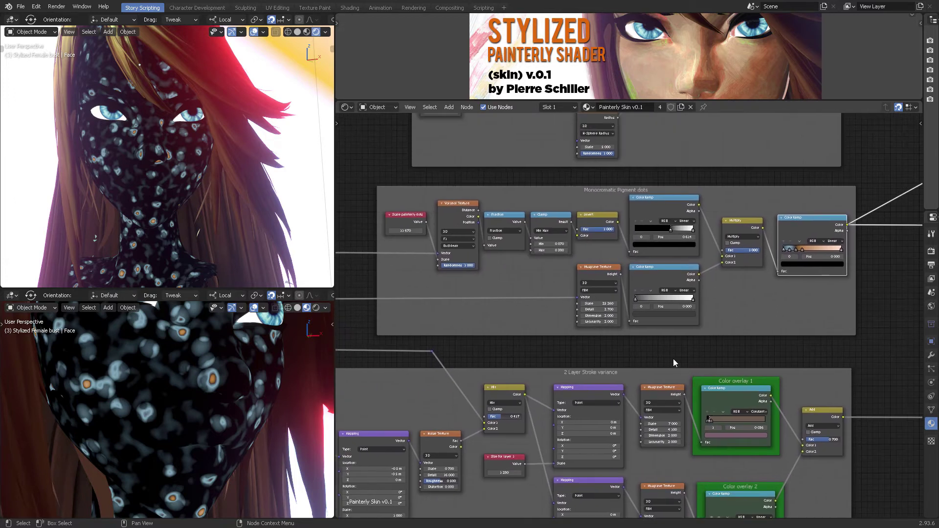
ctrl+shift+click(802, 230)
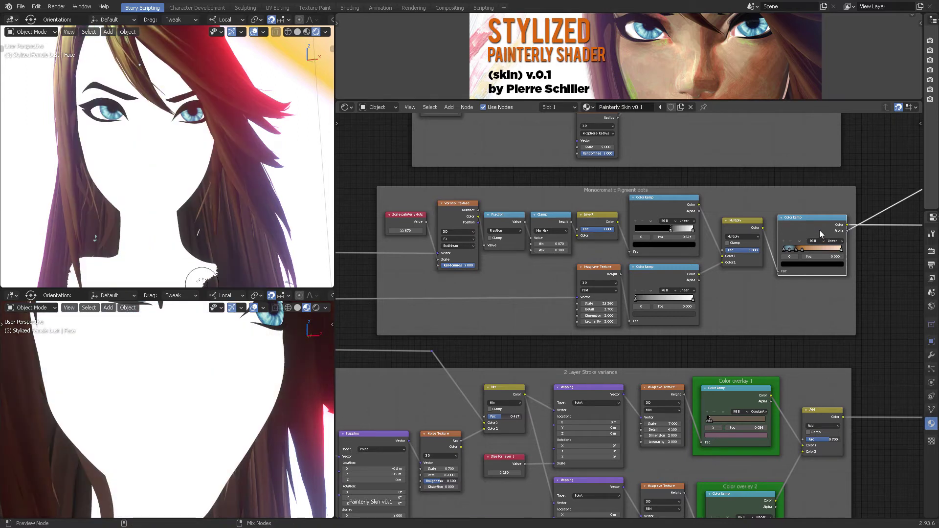
ctrl+shift+click(813, 226)
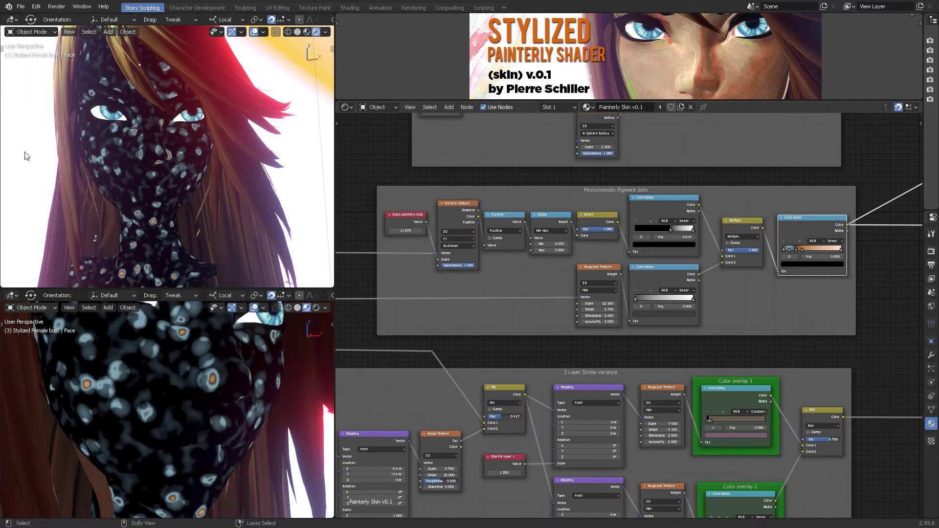
middle_drag(198, 360, 182, 366)
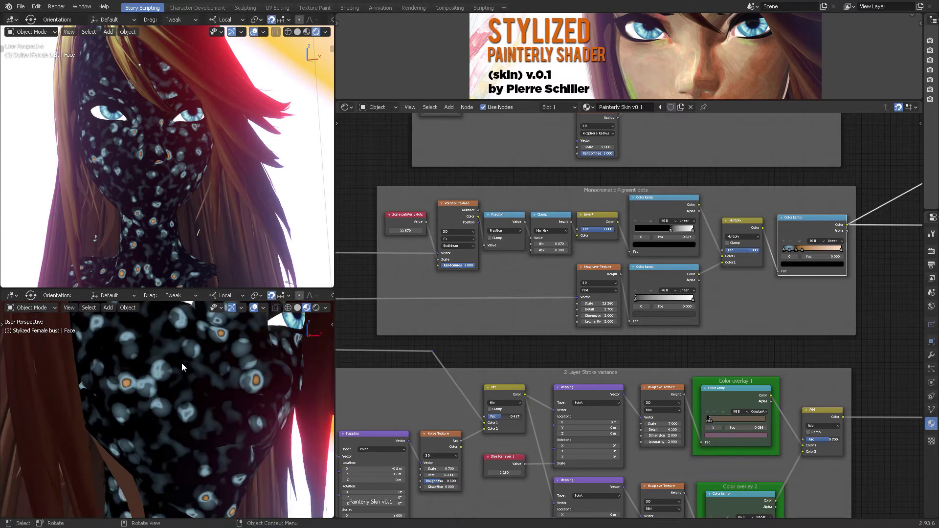
middle_drag(246, 357, 274, 343)
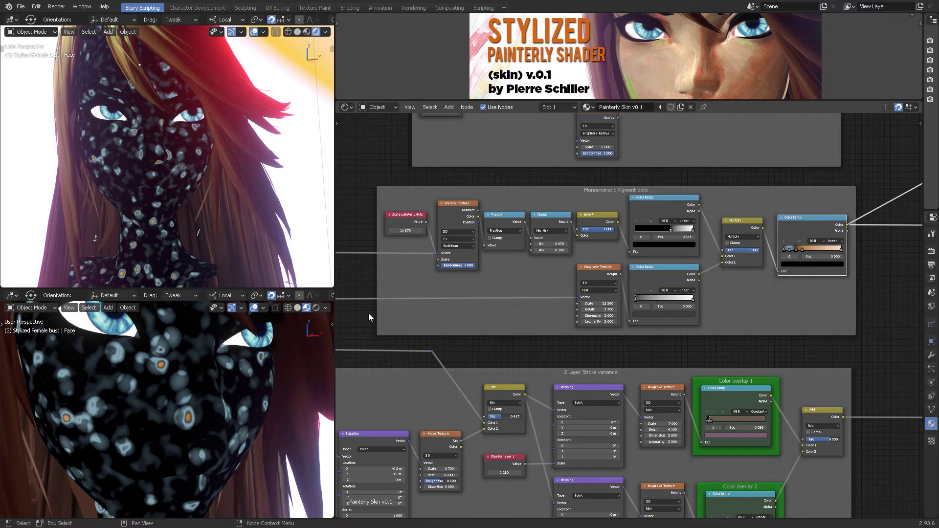
Set the "Scale painterly dots" value in the "Monocromatic Pigment dots" frame to 17.470
middle_drag(462, 227, 565, 226)
scroll(559, 226, up, 4)
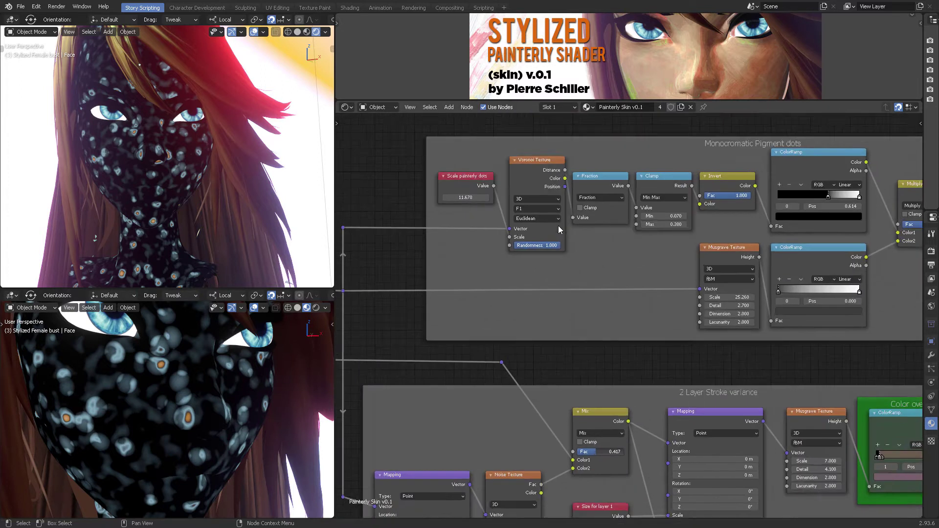
scroll(558, 225, up, 1)
middle_drag(475, 198, 489, 262)
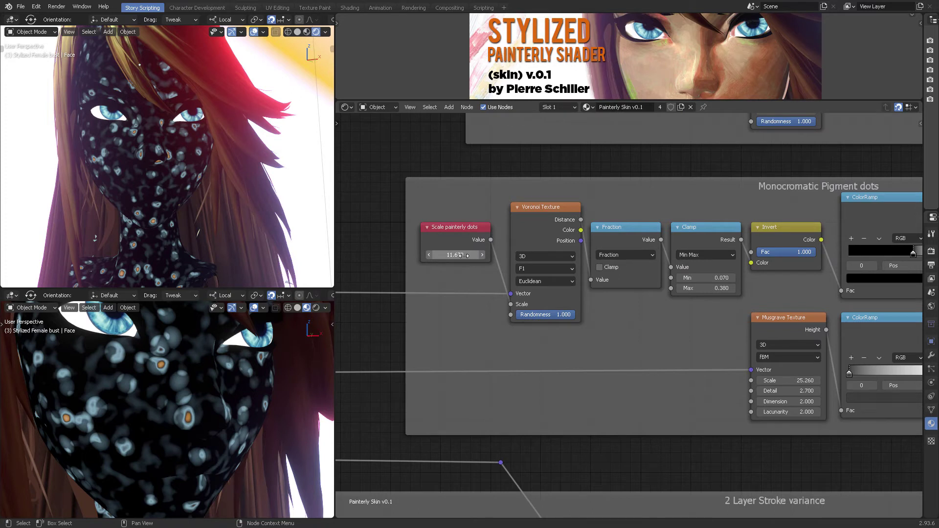
mouse_move(463, 255)
mouse_down()
mouse_move(451, 255)
mouse_move(528, 255)
mouse_move(496, 255)
mouse_up()
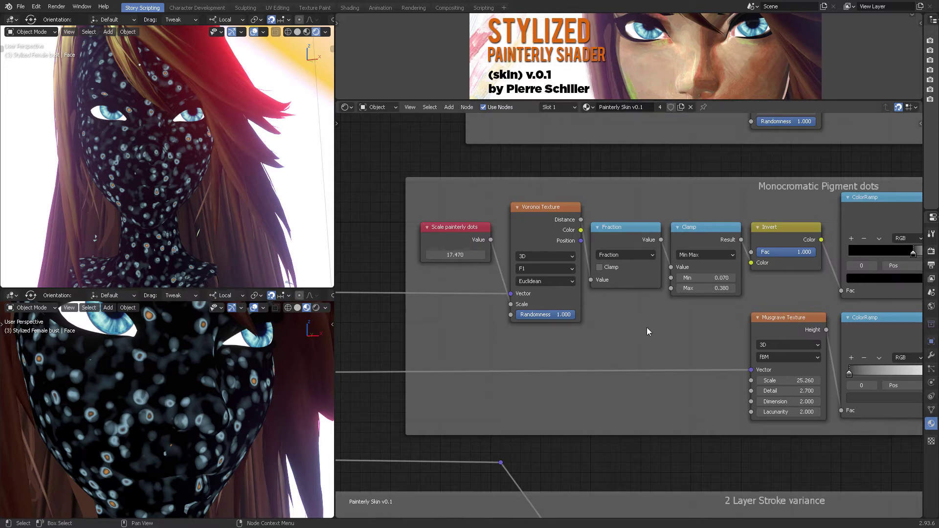
Try Scale values of 66.540 and 0 on the Musgrave Texture of the "Monocromatic Pigment dots" frame, reverting each one
middle_drag(647, 329, 405, 323)
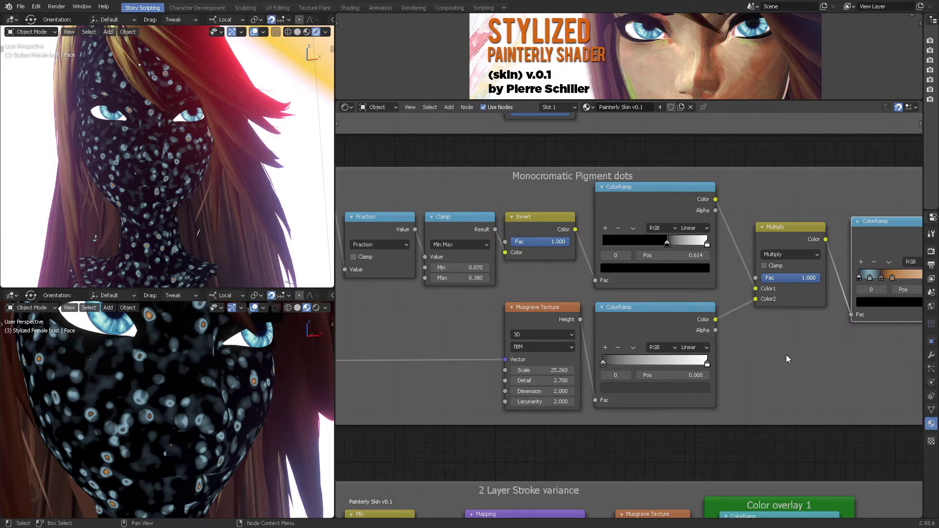
mouse_move(788, 359)
middle_down()
mouse_move(702, 333)
mouse_move(794, 312)
middle_up()
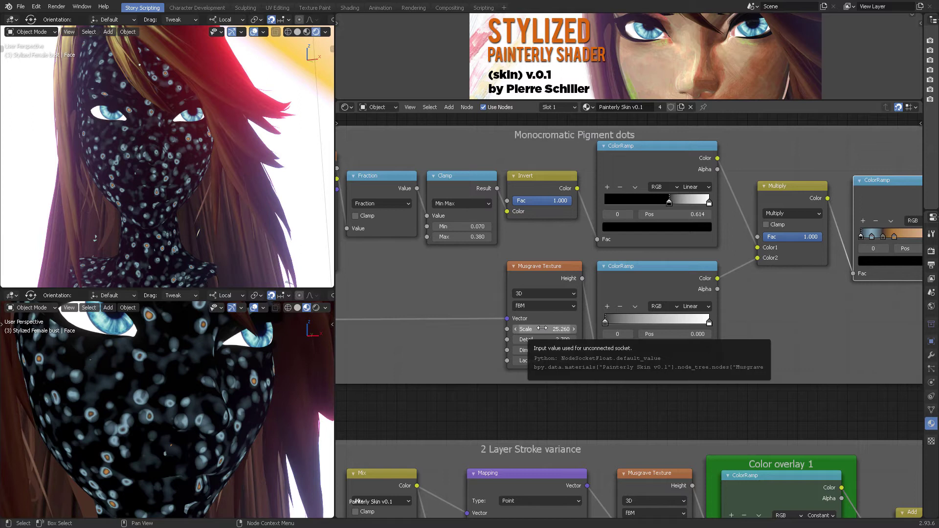
drag(543, 329, 684, 329)
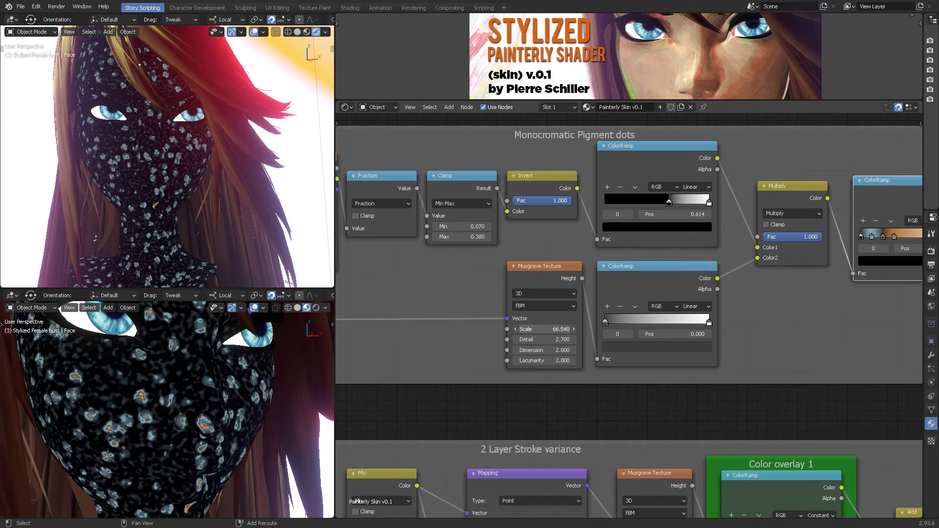
key(Escape)
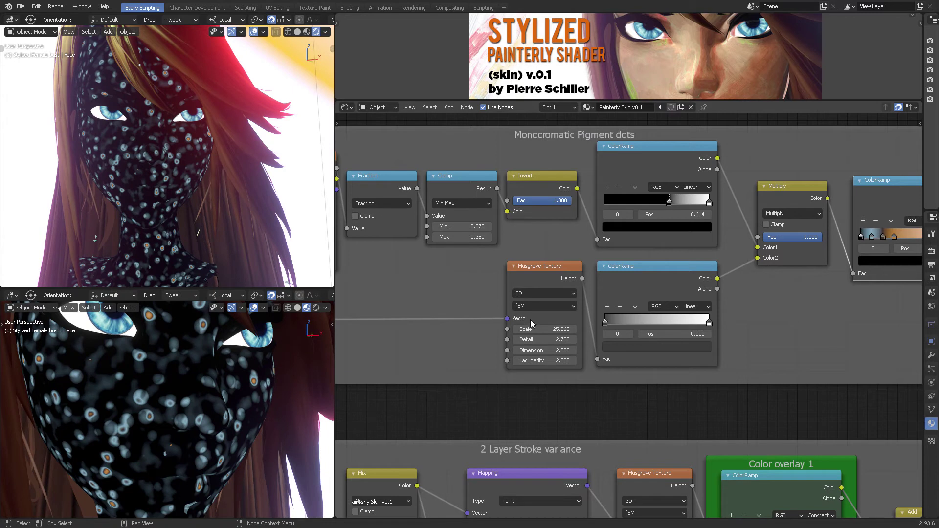
click(540, 328)
text(0)
key(Return)
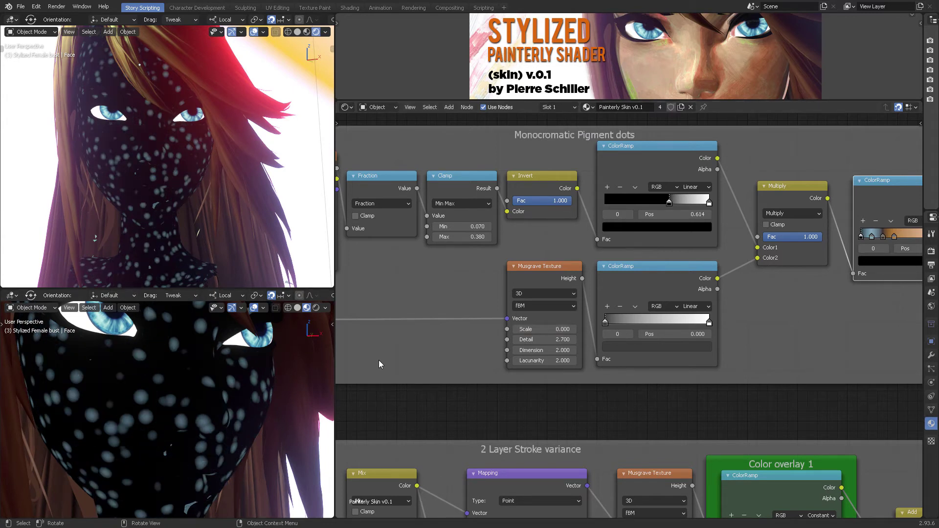
key(ctrl+z)
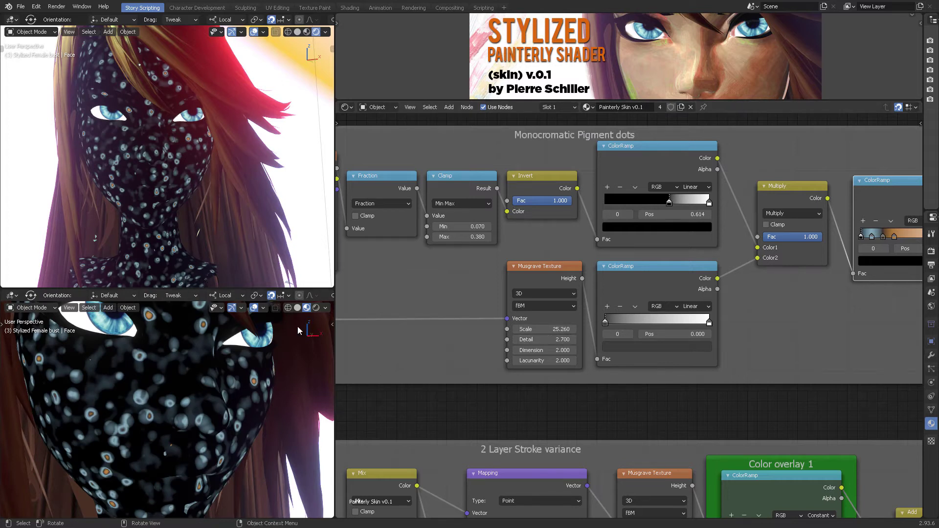
Examine the Clamp limits, the two grayscale ColorRamps and the Multiply node in the "Monocromatic Pigment dots" frame
middle_drag(440, 283, 570, 294)
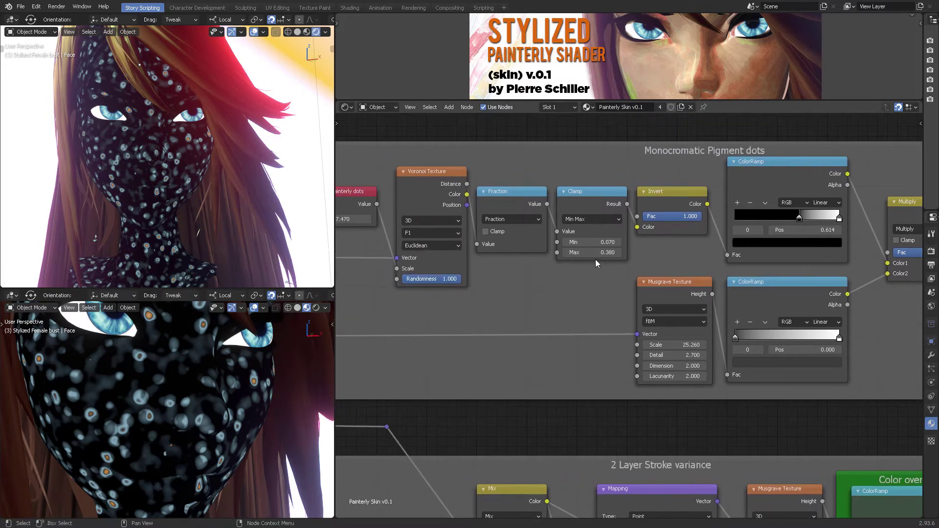
mouse_move(604, 252)
mouse_down()
mouse_move(631, 252)
mouse_move(594, 253)
mouse_up()
middle_drag(565, 291, 575, 292)
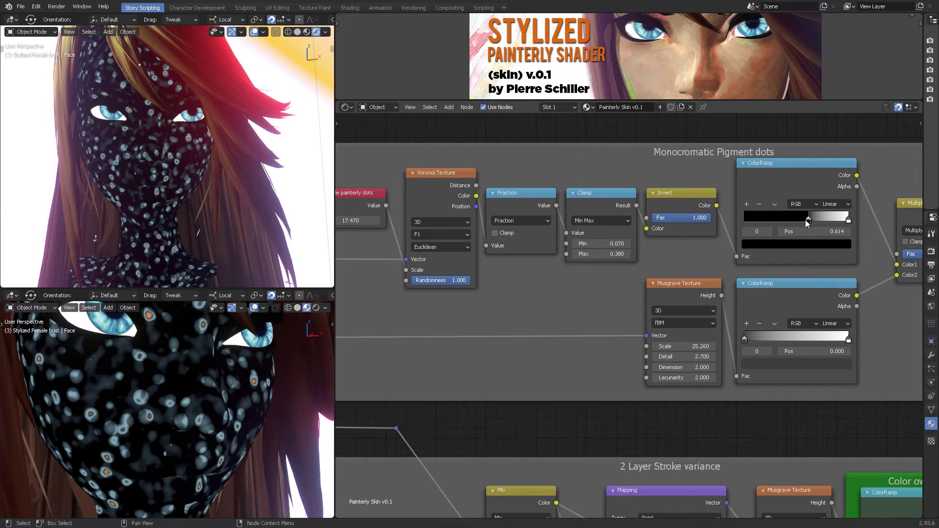
mouse_move(808, 223)
mouse_down()
mouse_move(788, 222)
mouse_move(820, 223)
mouse_move(801, 223)
mouse_move(810, 222)
mouse_up()
scroll(597, 275, down, 2)
middle_drag(580, 287, 523, 289)
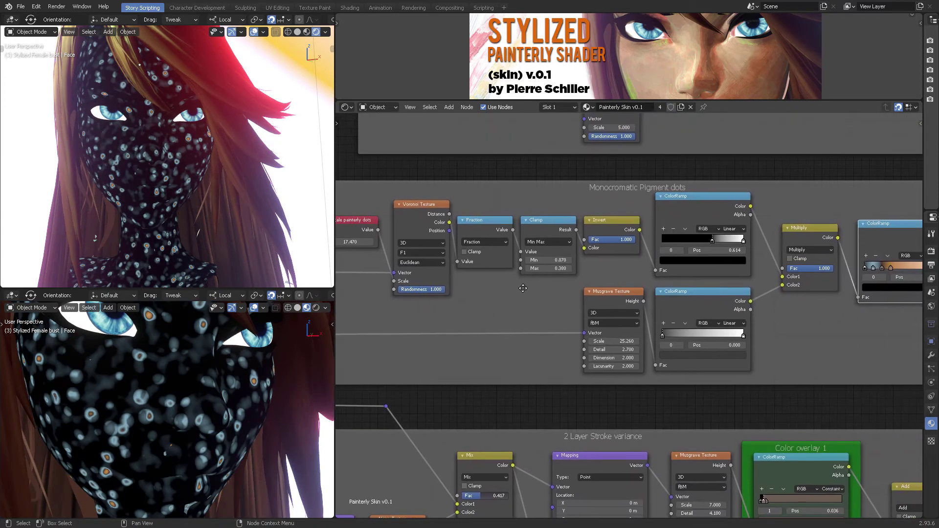
drag(599, 197, 606, 195)
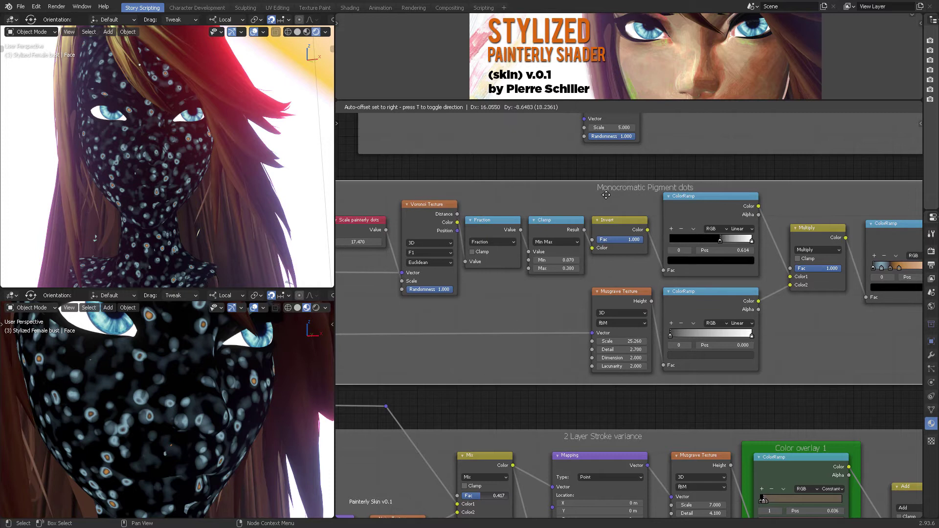
right_click(606, 194)
middle_drag(558, 305, 620, 307)
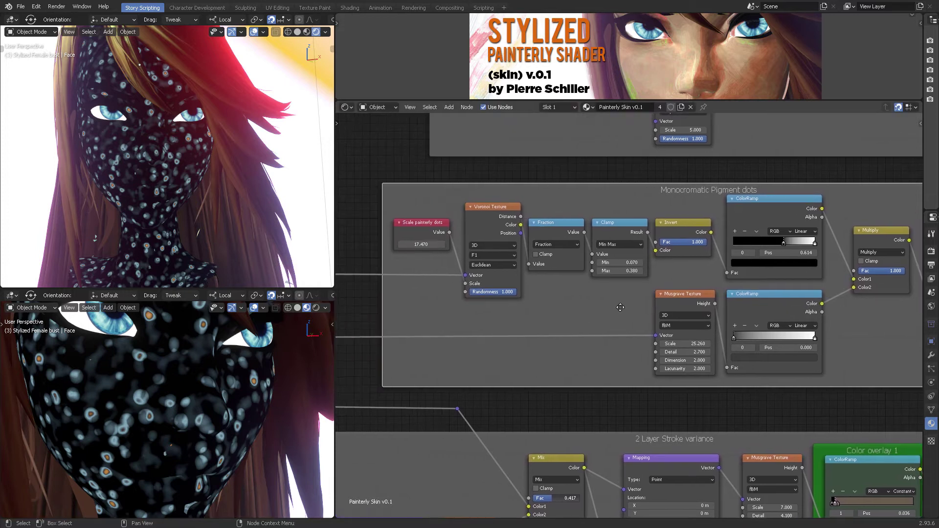
middle_drag(568, 286, 466, 238)
middle_drag(744, 279, 613, 279)
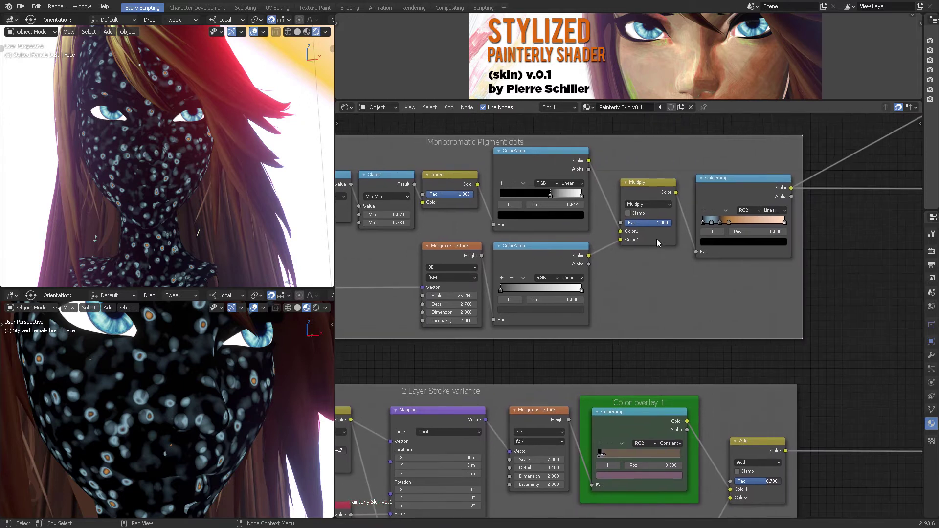
drag(661, 223, 654, 268)
Preview only the final Add node of the "2 Layer Stroke variance" frame on the face
middle_drag(828, 308, 821, 158)
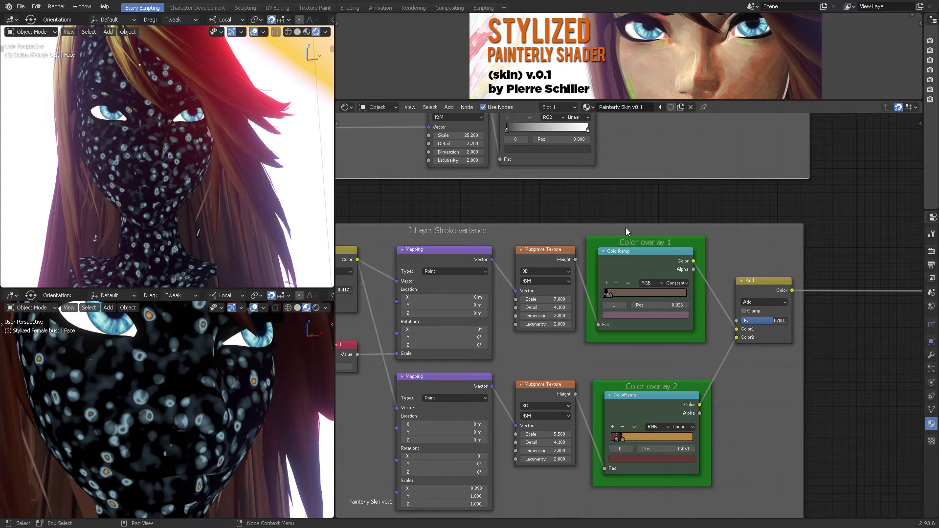
mouse_move(625, 233)
middle_down()
mouse_move(621, 176)
mouse_move(555, 178)
mouse_move(614, 177)
mouse_move(557, 194)
middle_up()
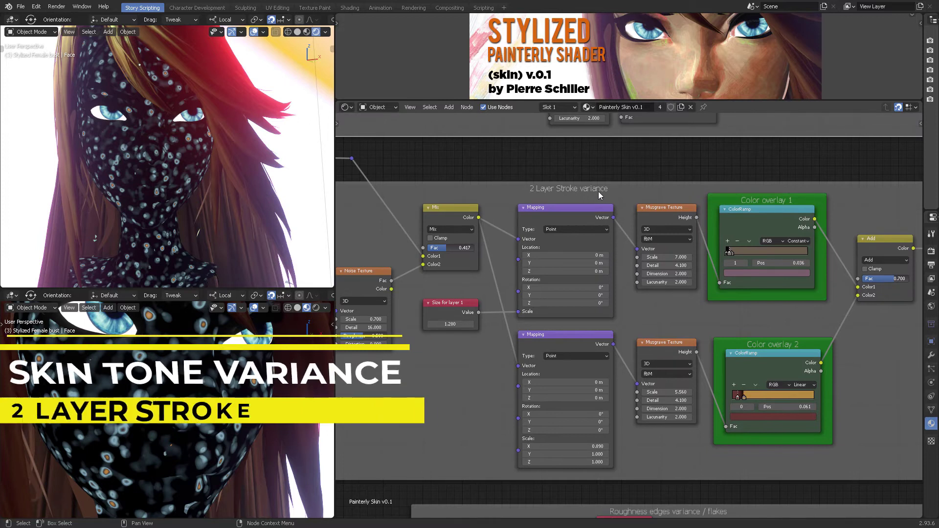
middle_drag(853, 229, 786, 218)
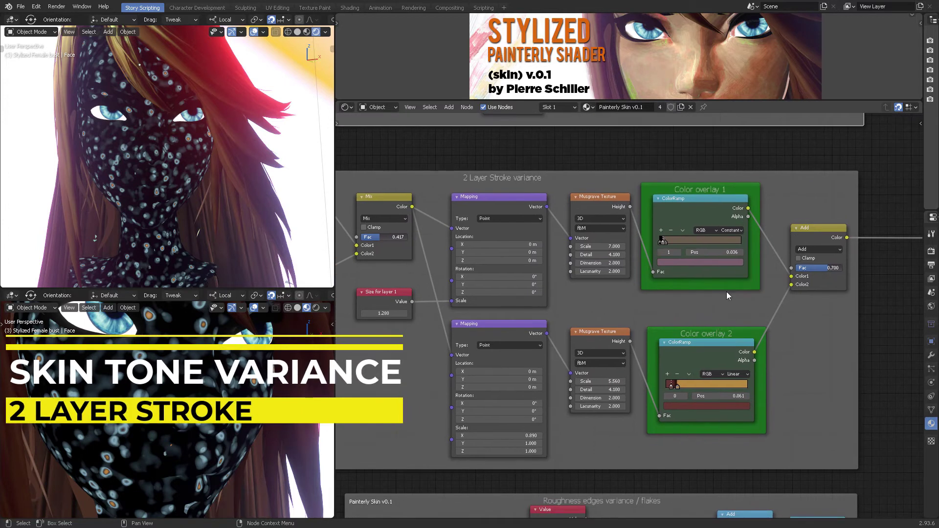
ctrl+shift+click(804, 237)
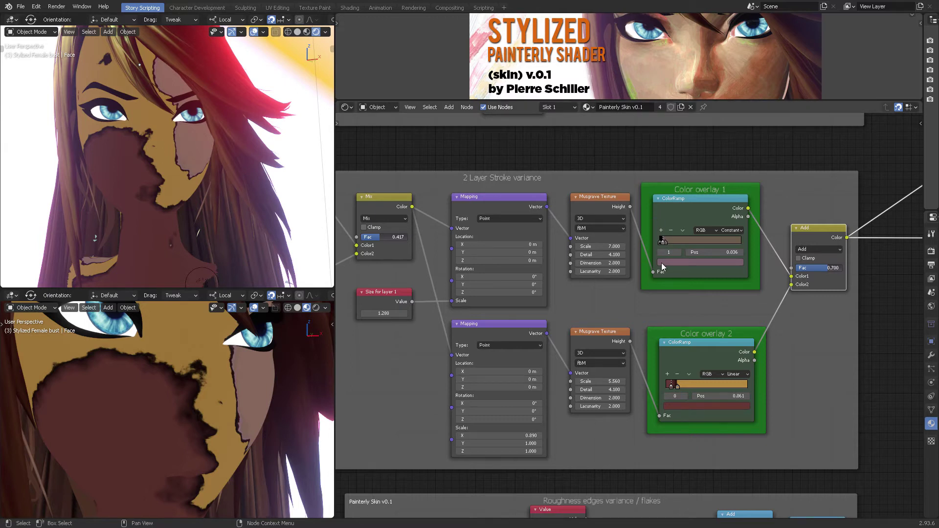
Examine the "2 Layer Stroke variance" frame, including its "Color overlay 1" and "Color overlay 2" ColorRamps
scroll(661, 263, up, 2)
scroll(664, 257, down, 6)
middle_drag(601, 259, 682, 244)
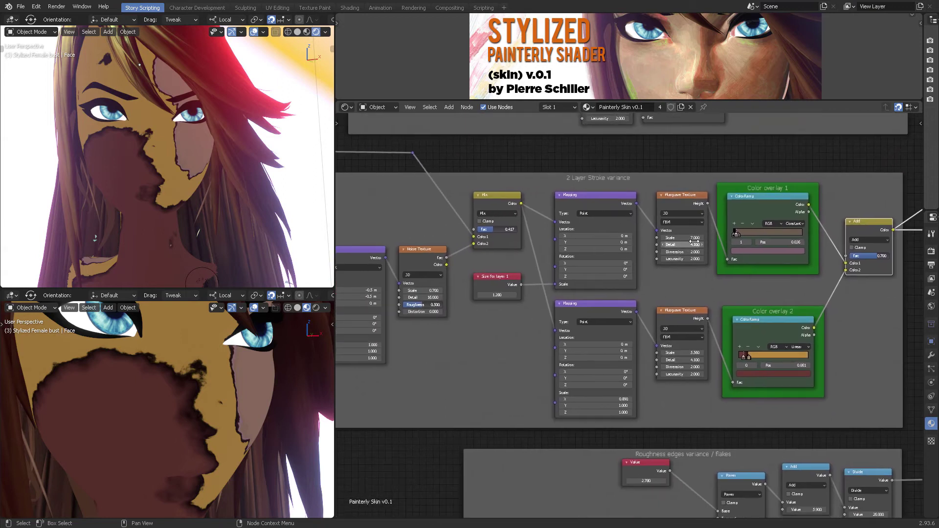
click(607, 181)
click(603, 180)
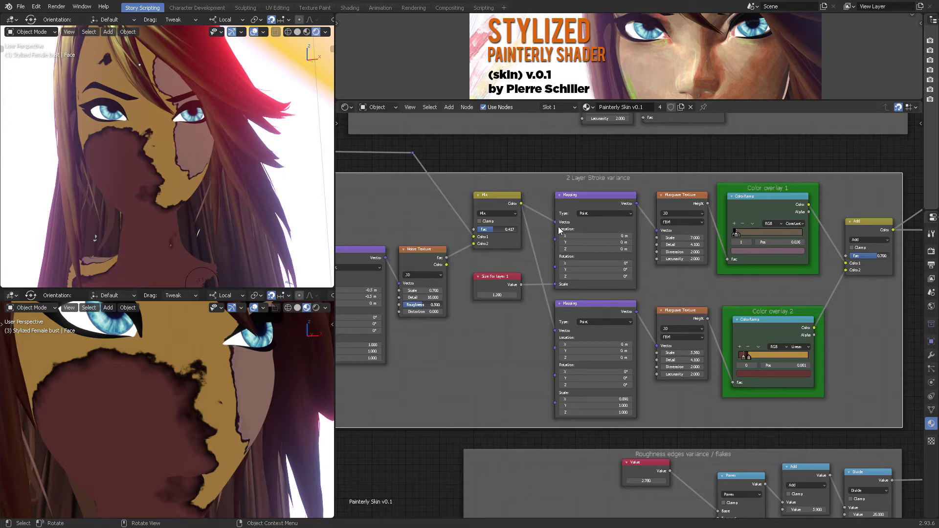
middle_drag(655, 170, 544, 173)
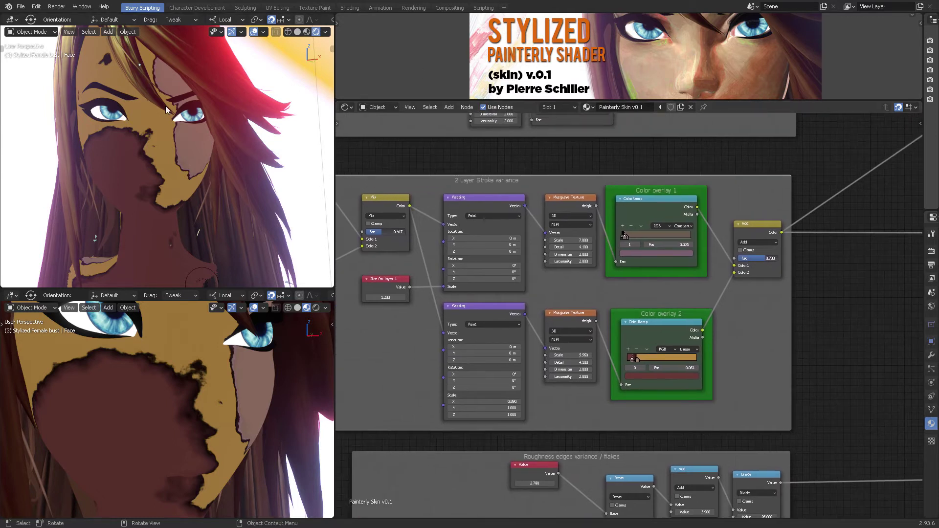
scroll(618, 247, up, 2)
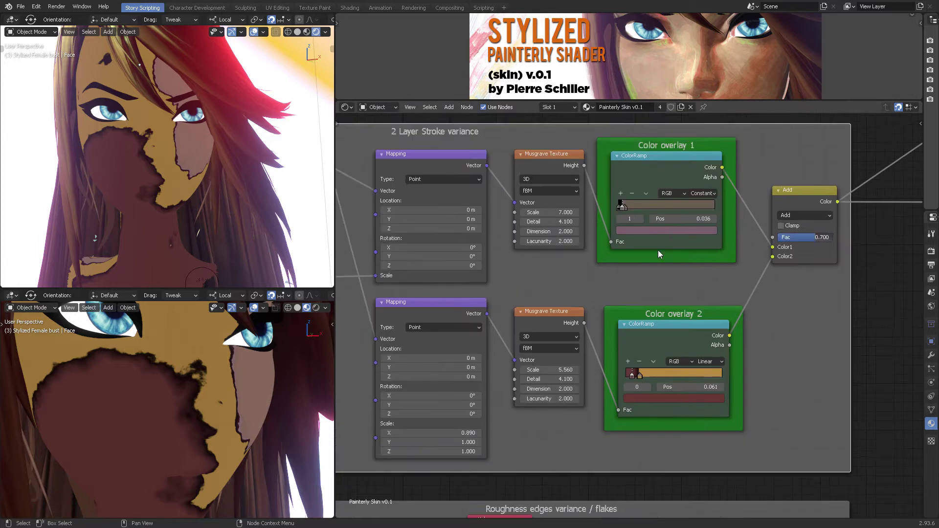
scroll(658, 251, up, 1)
mouse_move(636, 283)
middle_down()
mouse_move(609, 209)
mouse_move(594, 230)
mouse_move(590, 304)
middle_up()
drag(639, 134, 649, 137)
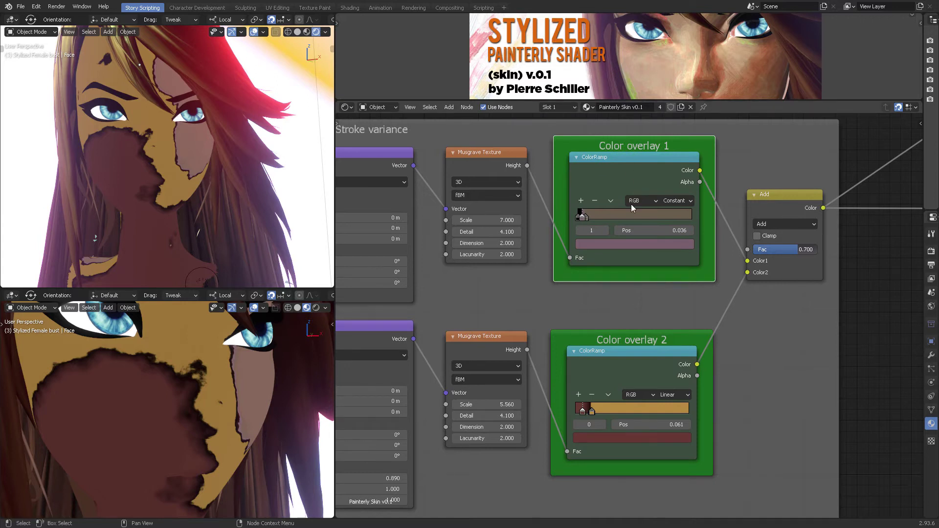
Survey the generator frames below "2 Layer Stroke variance" and examine the Normal node in the "click and drag to roll the light" frame
scroll(659, 331, down, 8)
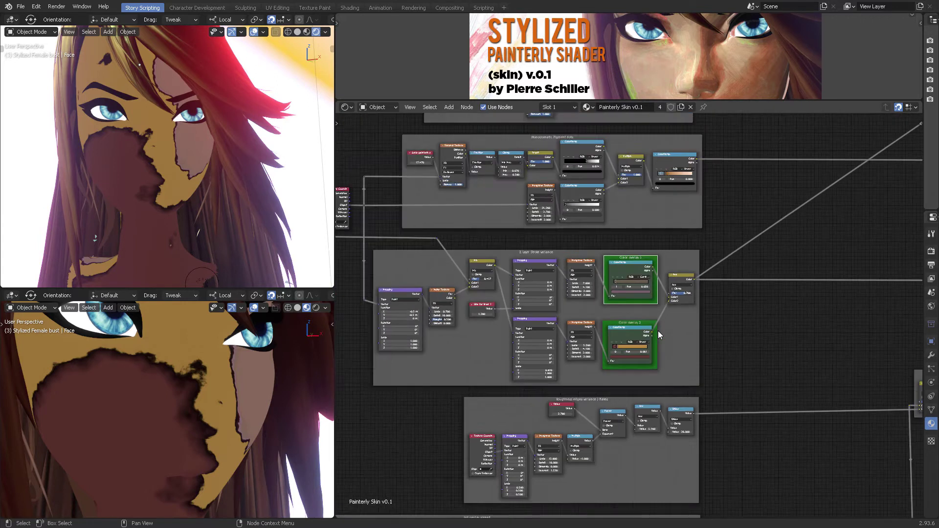
middle_drag(656, 265, 697, 177)
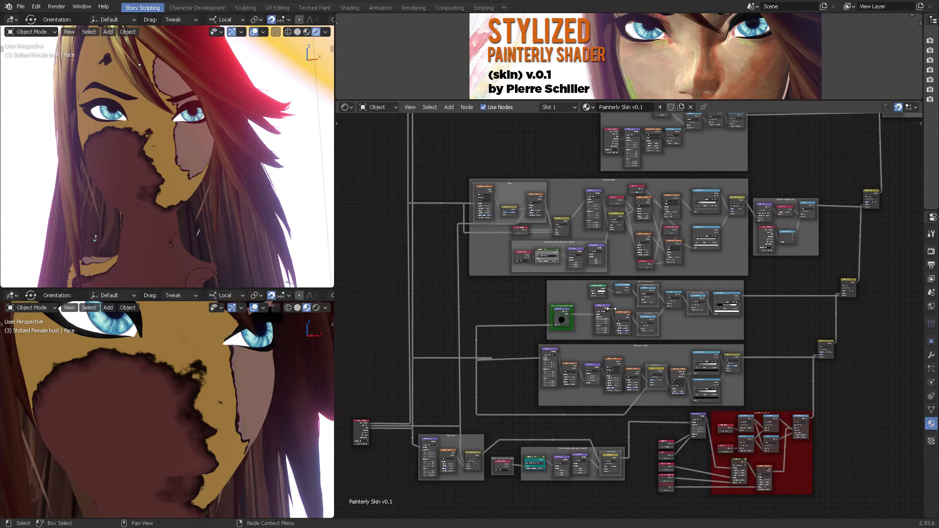
middle_drag(602, 317, 611, 265)
scroll(614, 249, up, 10)
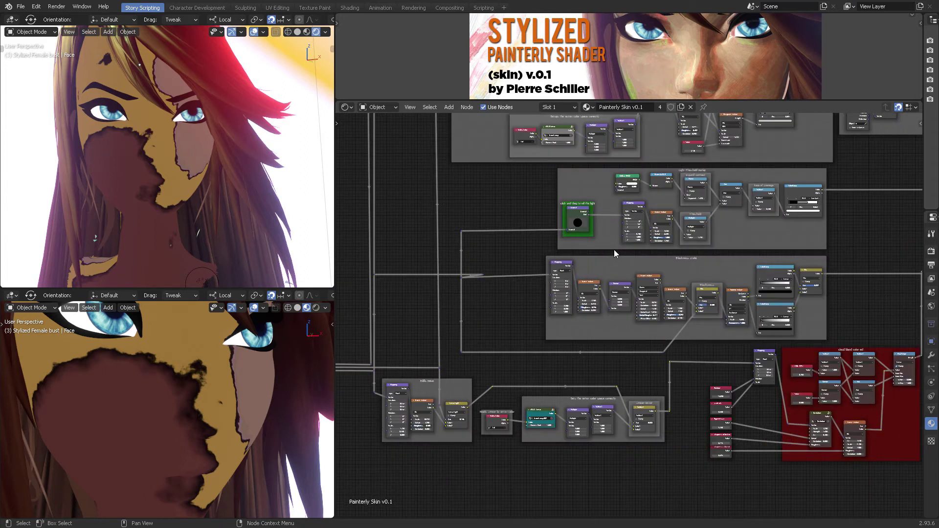
middle_drag(586, 198, 614, 323)
scroll(615, 313, up, 3)
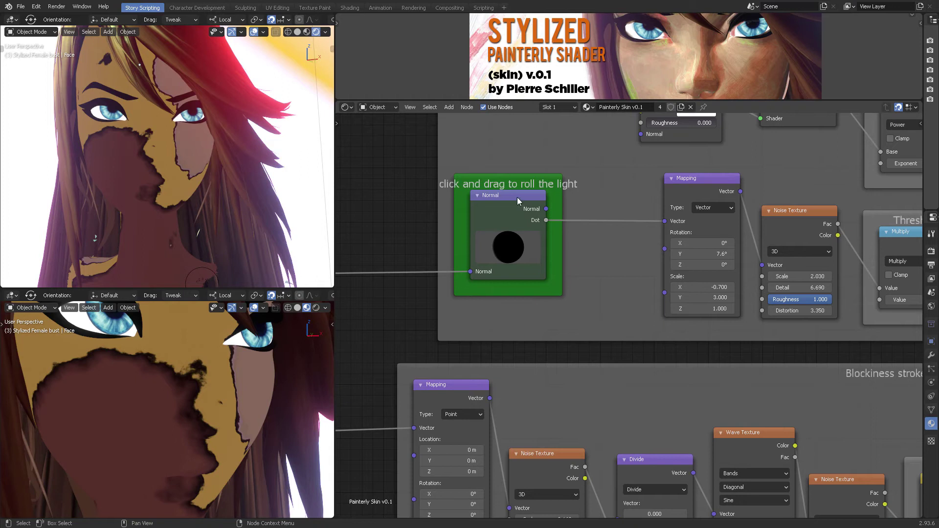
scroll(609, 223, down, 7)
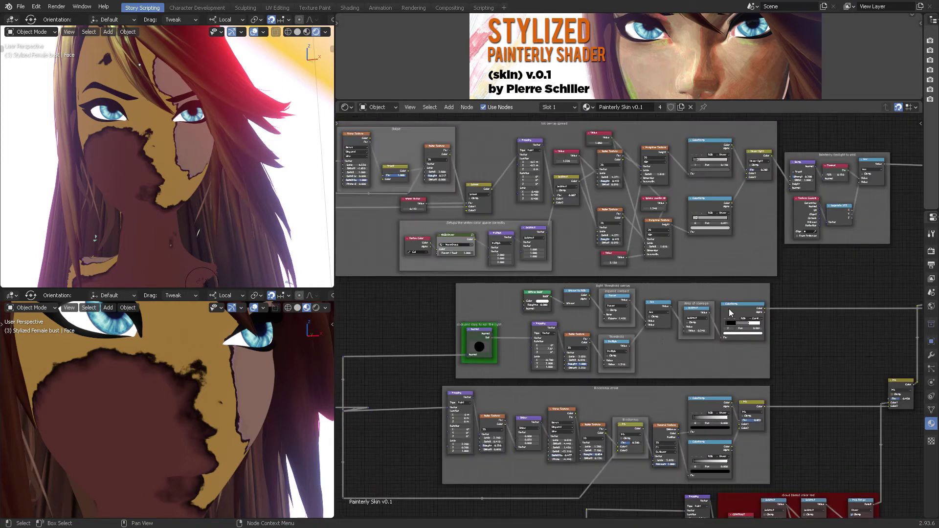
Follow the chain of blend nodes from the lowest generator frames up to the MAIN SHADER frame
scroll(727, 338, down, 4)
middle_drag(735, 332, 662, 497)
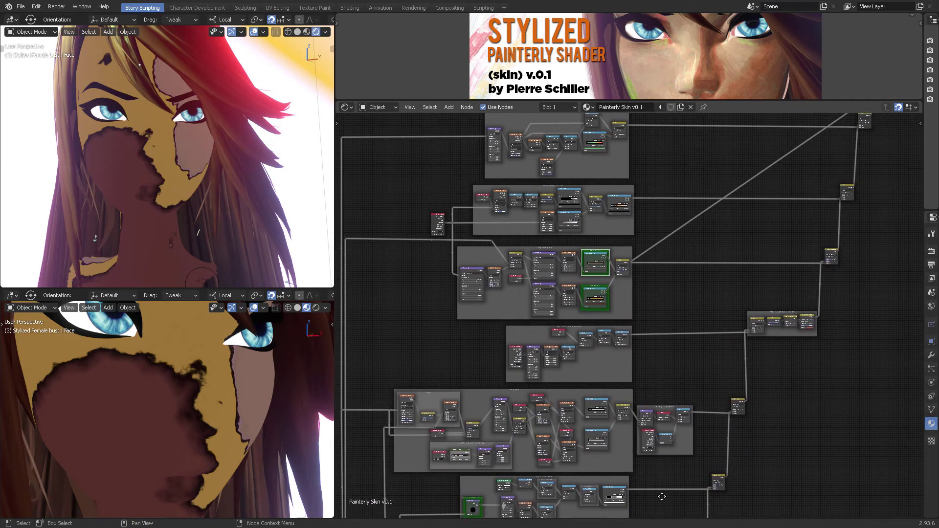
mouse_move(680, 354)
middle_down()
mouse_move(681, 389)
mouse_move(668, 230)
middle_up()
middle_drag(664, 334, 666, 242)
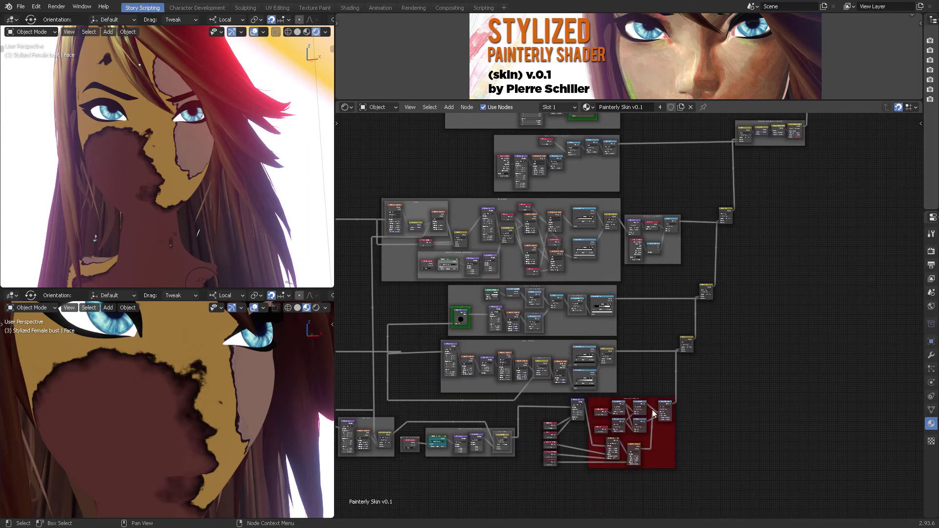
middle_drag(640, 385, 680, 378)
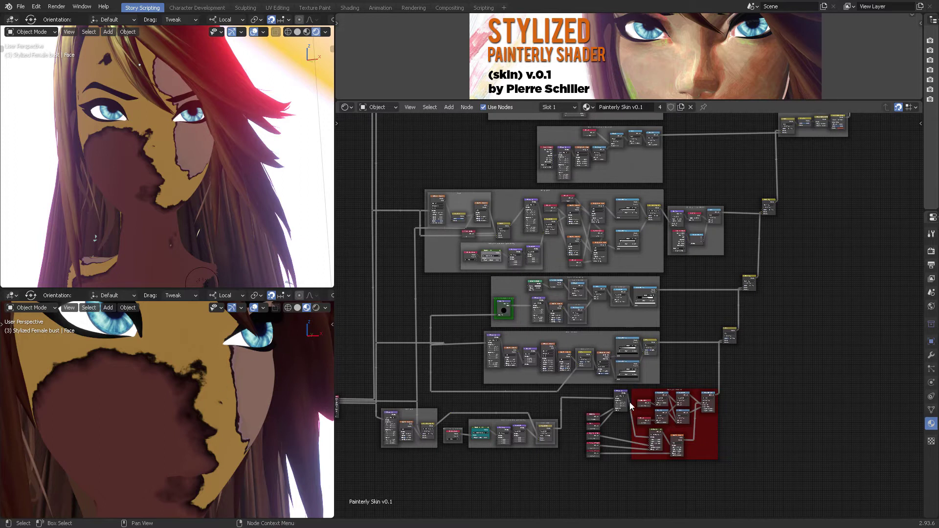
middle_drag(693, 281, 634, 421)
middle_drag(654, 333, 628, 398)
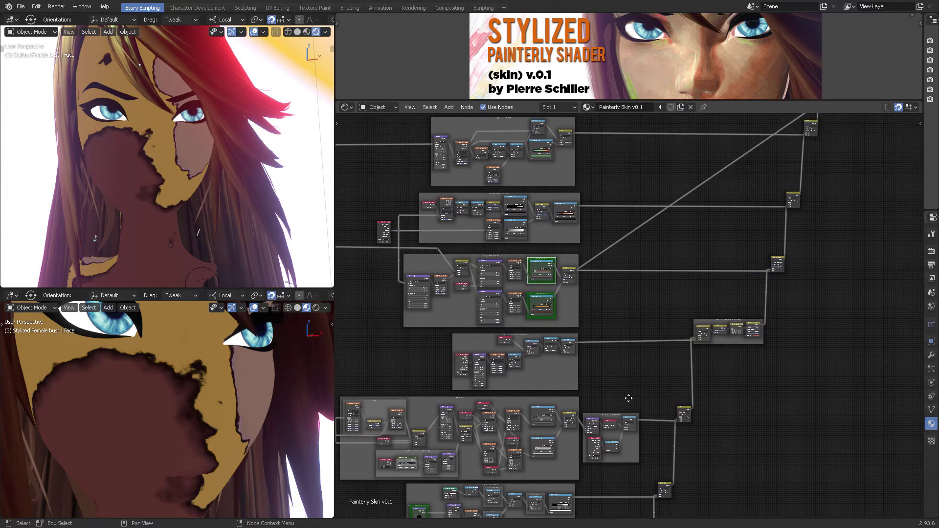
middle_drag(648, 301, 610, 404)
shift+scroll(723, 323, up, 8)
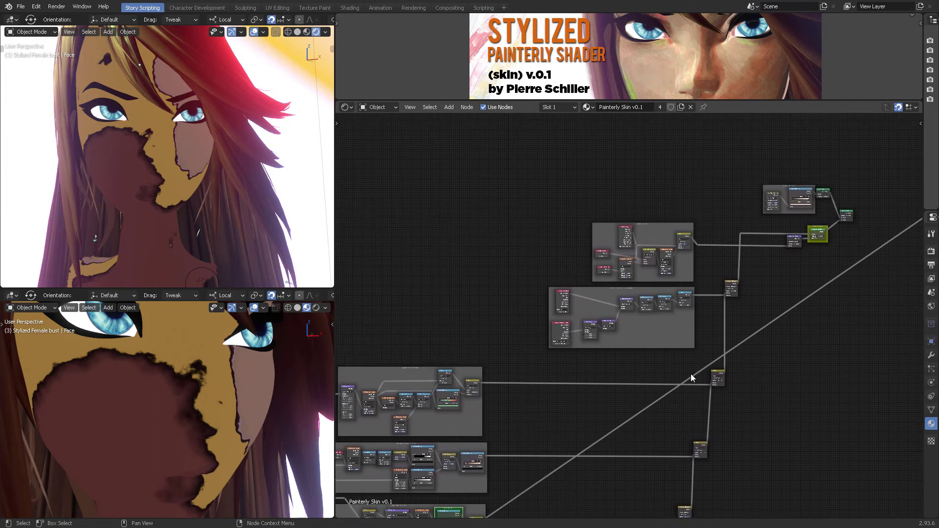
scroll(691, 376, up, 2)
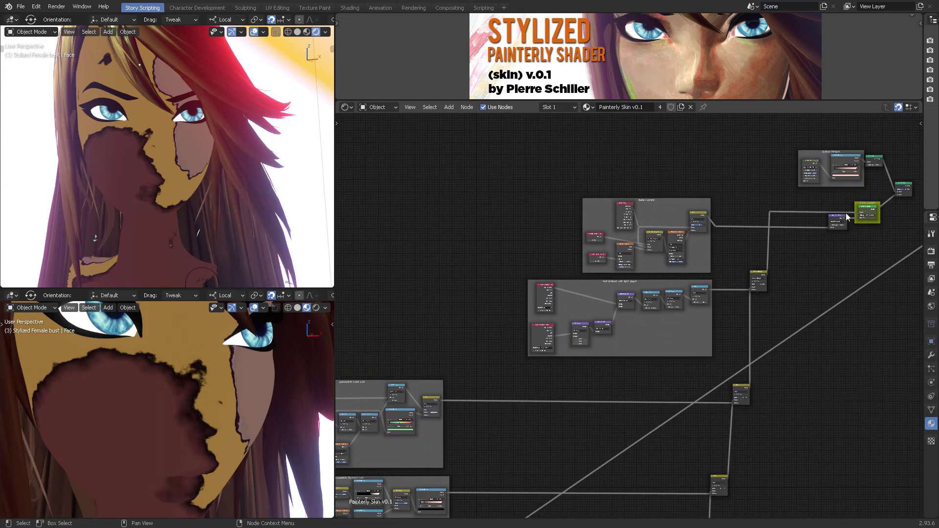
Examine the color stops of the "Color overlay 1" ColorRamp in the "2 Layer Stroke variance" frame
middle_drag(637, 364, 752, 225)
middle_drag(681, 333, 754, 233)
middle_drag(671, 367, 741, 276)
scroll(725, 290, up, 3)
scroll(735, 260, up, 8)
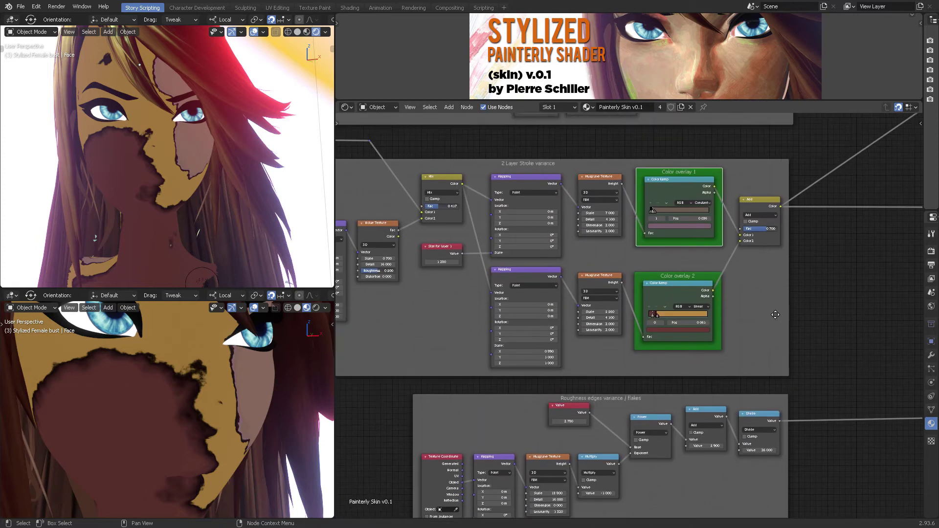
scroll(776, 314, up, 3)
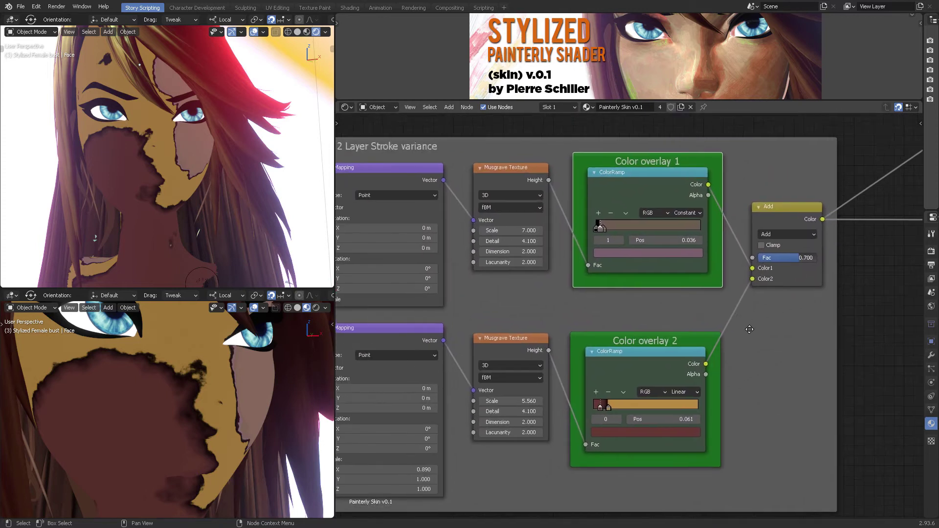
scroll(744, 330, down, 1)
mouse_move(744, 330)
middle_down()
mouse_move(757, 331)
mouse_move(728, 314)
middle_up()
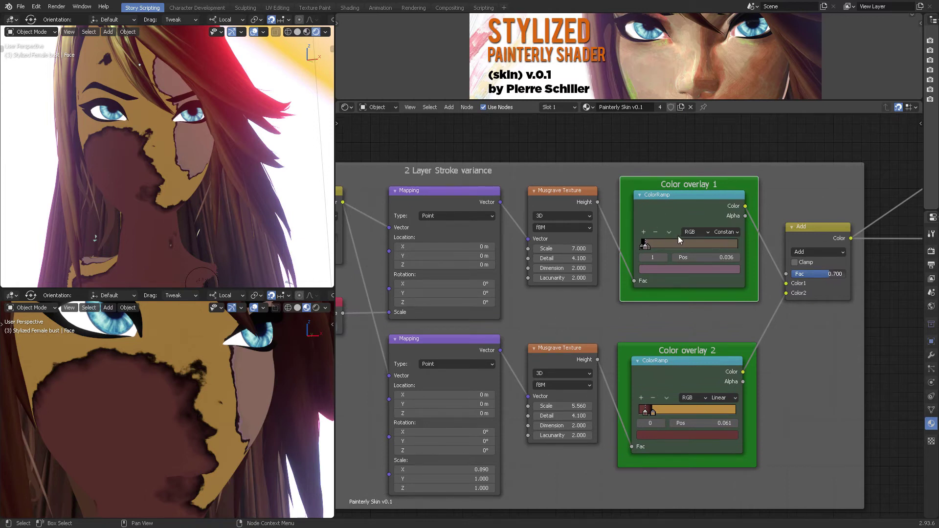
scroll(697, 239, up, 3)
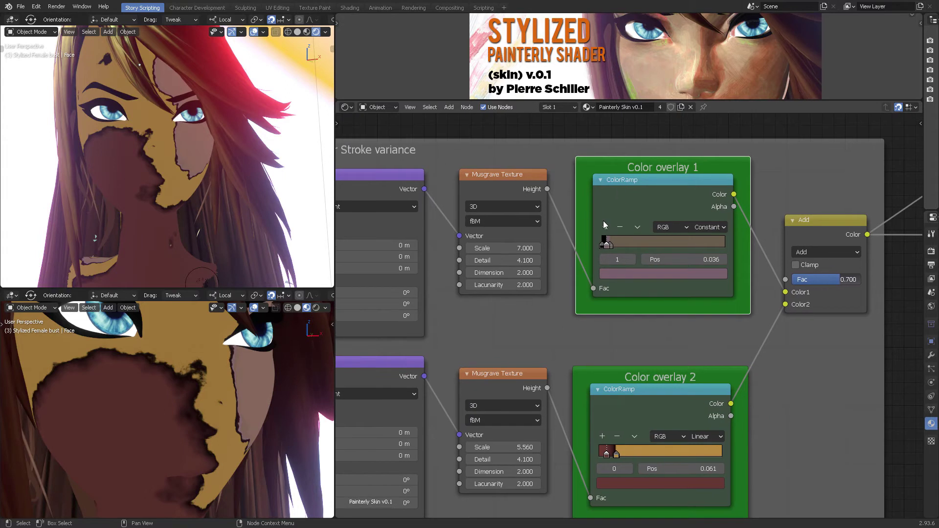
scroll(620, 266, up, 1)
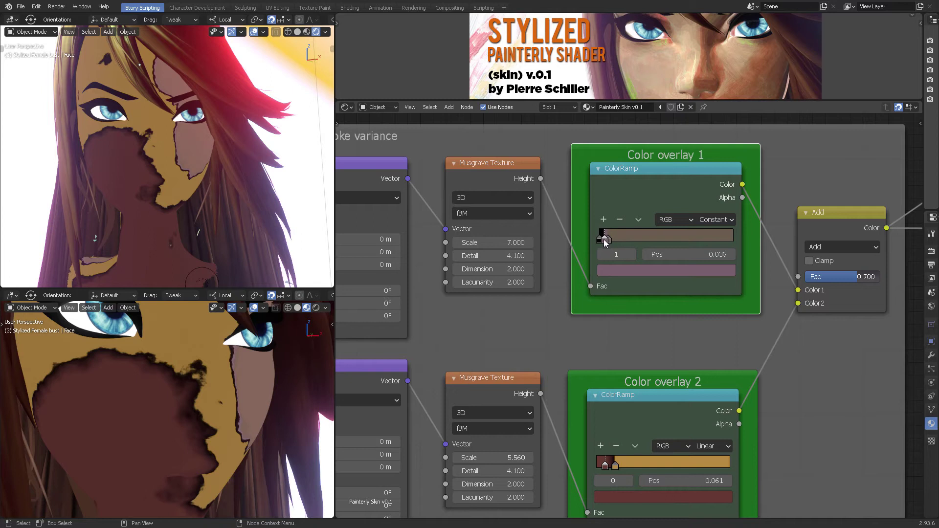
ctrl+click(604, 240)
click(603, 240)
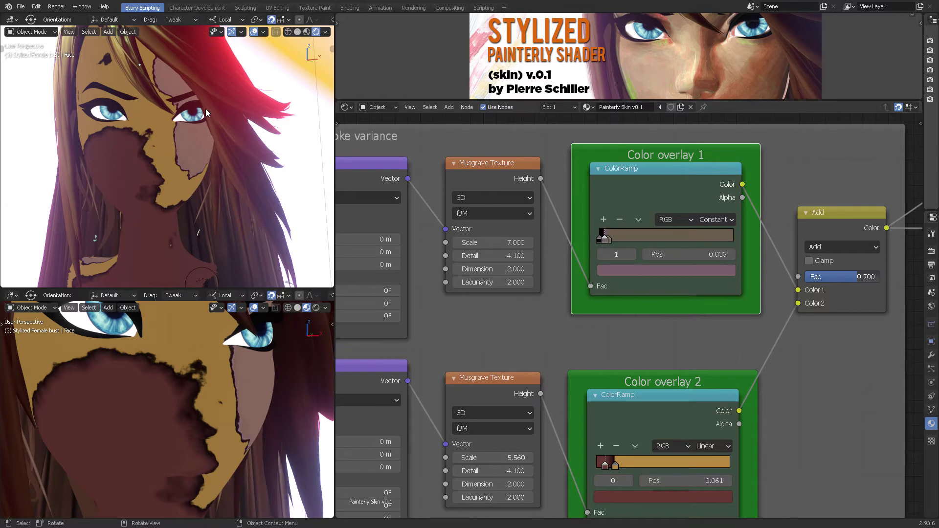
Preview the complete skin shader on the face again from the final Mix Shader node
scroll(729, 304, down, 3)
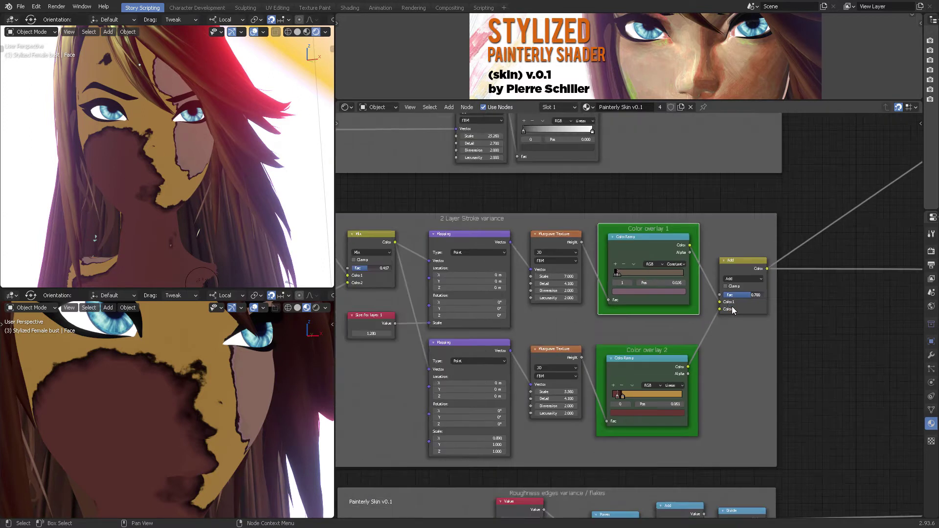
scroll(733, 310, down, 2)
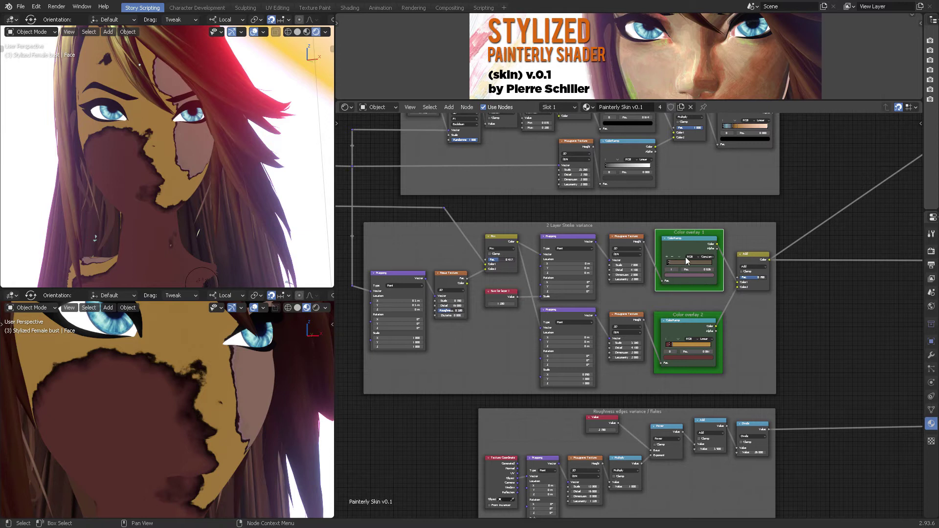
mouse_move(745, 240)
middle_down()
mouse_move(714, 275)
mouse_move(576, 369)
middle_up()
middle_drag(723, 222, 602, 373)
mouse_move(723, 246)
middle_down()
mouse_move(539, 355)
mouse_move(561, 326)
middle_up()
middle_drag(741, 229, 635, 344)
middle_drag(700, 267, 703, 297)
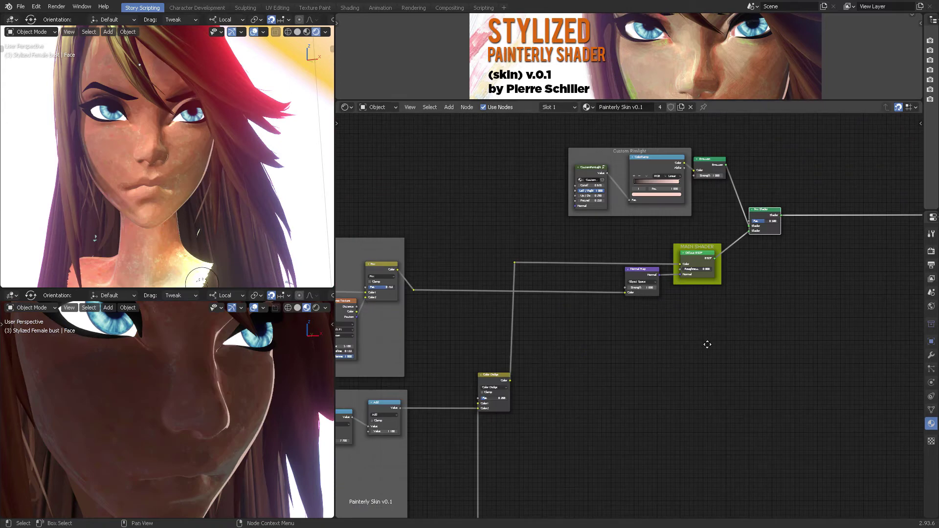
Add a Hue Saturation Value node on the color link feeding the Diffuse BSDF in the MAIN SHADER frame
middle_drag(707, 344, 656, 359)
ctrl+scroll(617, 362, left, 1)
scroll(629, 313, up, 2)
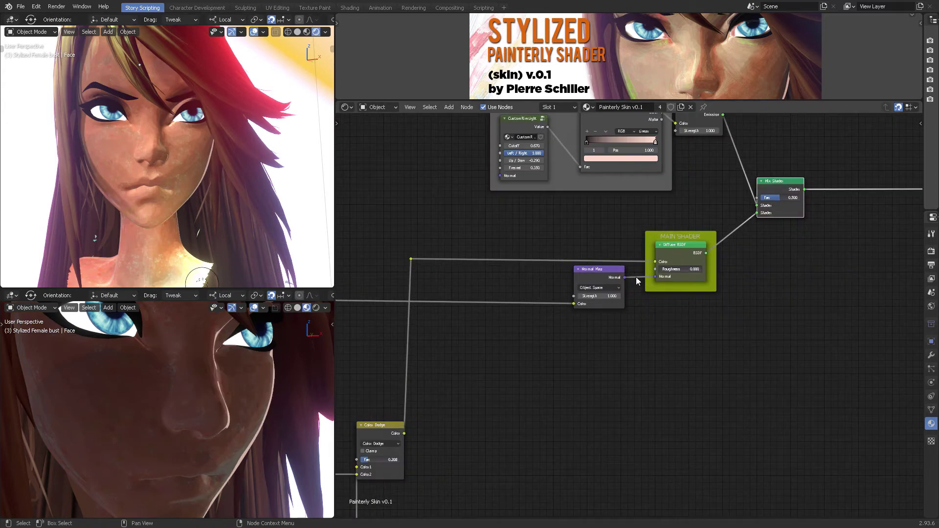
key(shift+a)
text(hue)
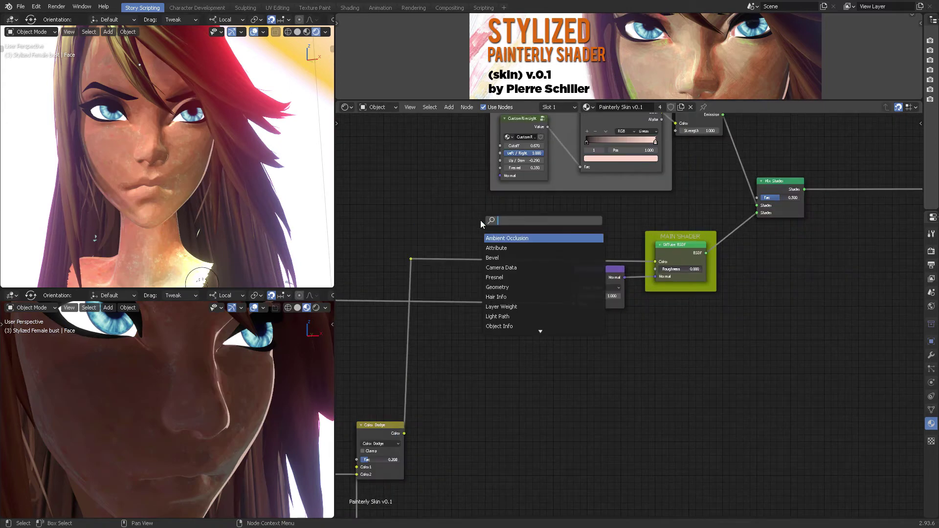
key(Return)
click(480, 220)
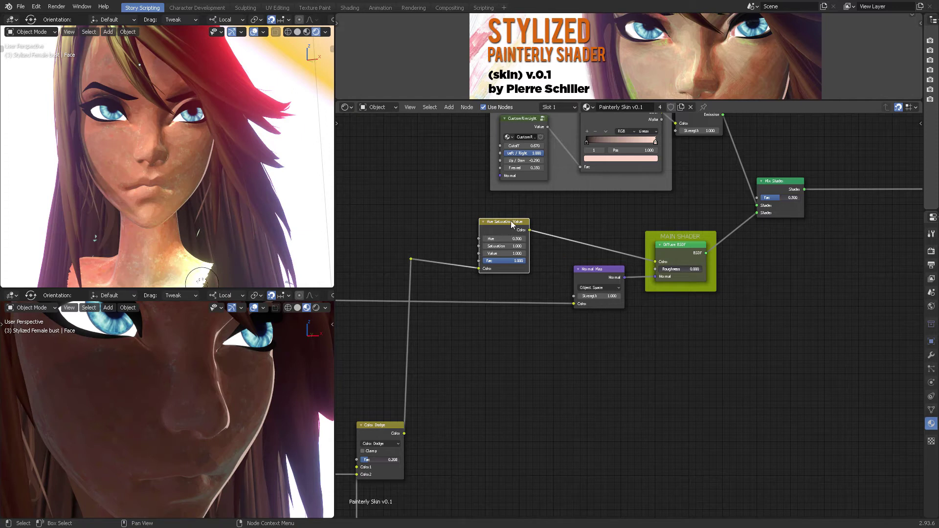
Set the Hue of the new Hue Saturation Value node to 1.000 and inspect the skin closely around the mouth
scroll(511, 223, up, 3)
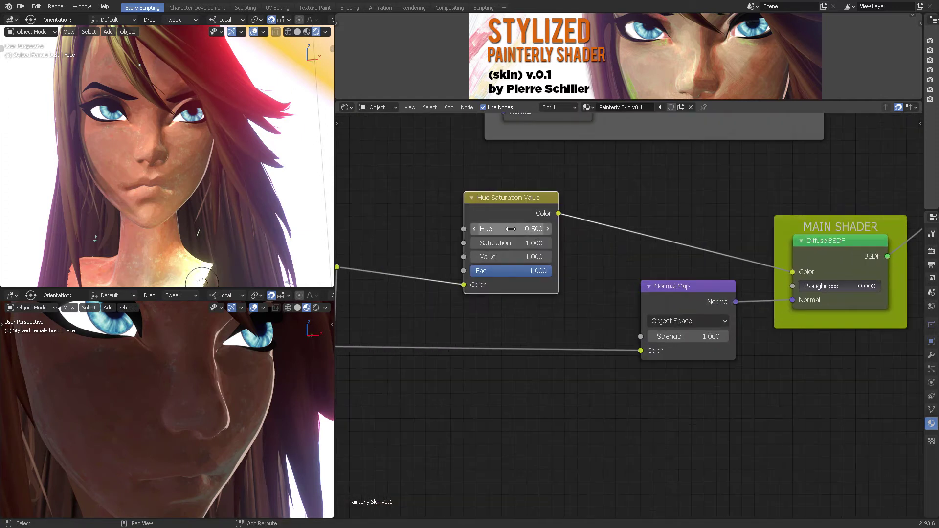
drag(510, 229, 682, 229)
drag(551, 229, 590, 229)
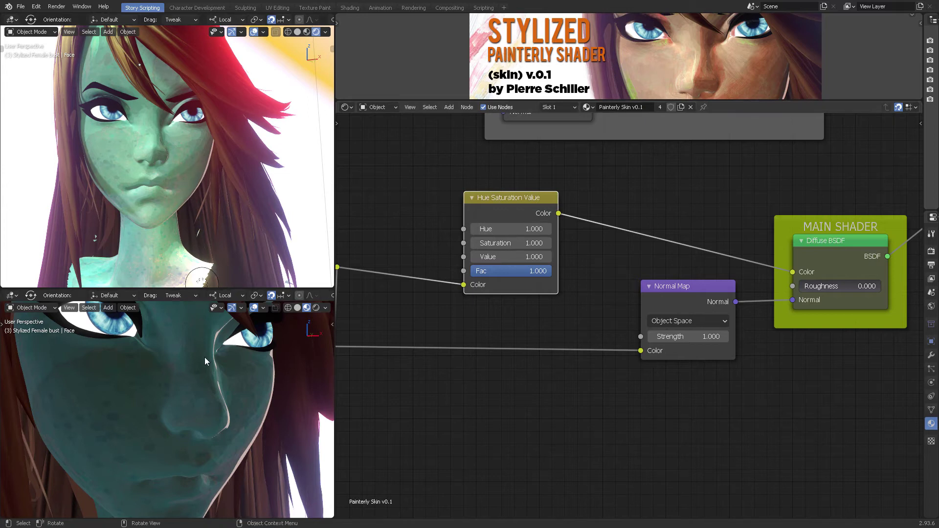
middle_drag(207, 361, 234, 351)
scroll(244, 345, up, 4)
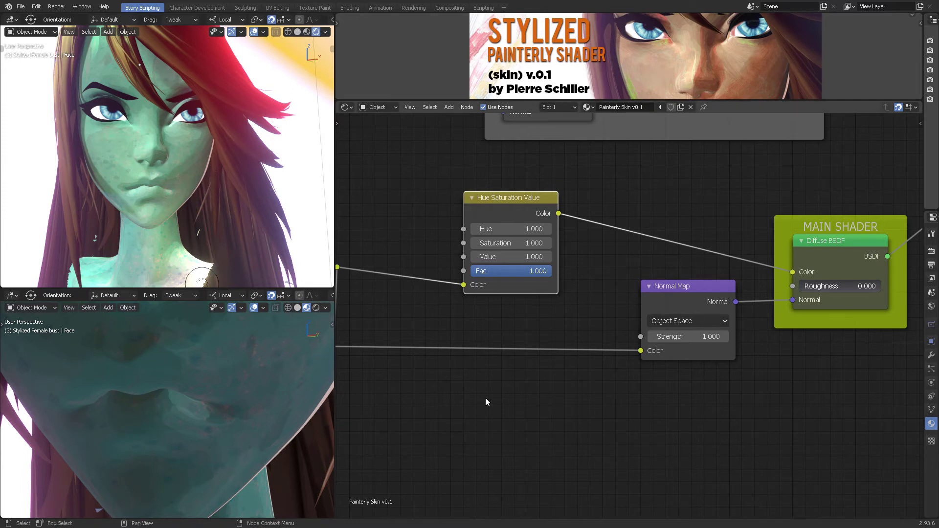
Change the Color of the Hue Saturation Value node in the "Saturation base color and contrast" frame to purple
scroll(485, 406, down, 9)
middle_drag(537, 378, 661, 232)
scroll(518, 416, down, 5)
middle_drag(525, 421, 609, 255)
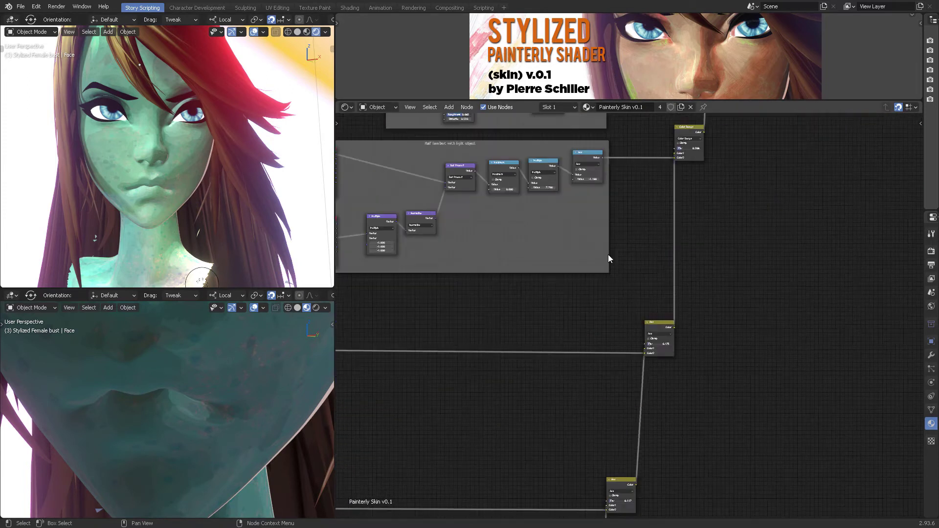
middle_drag(559, 392, 627, 242)
middle_drag(472, 406, 609, 251)
scroll(589, 313, down, 2)
mouse_move(578, 361)
middle_down()
mouse_move(564, 276)
mouse_move(494, 231)
middle_up()
scroll(635, 251, up, 6)
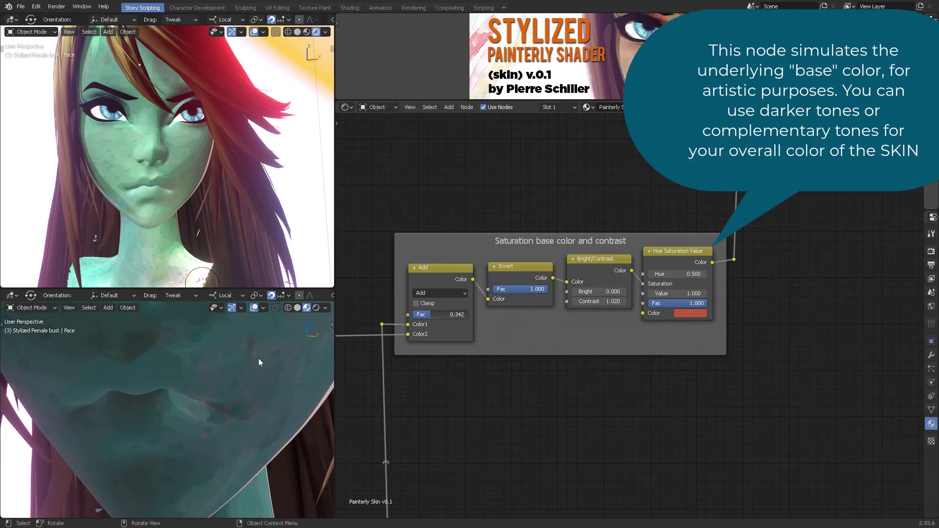
click(687, 312)
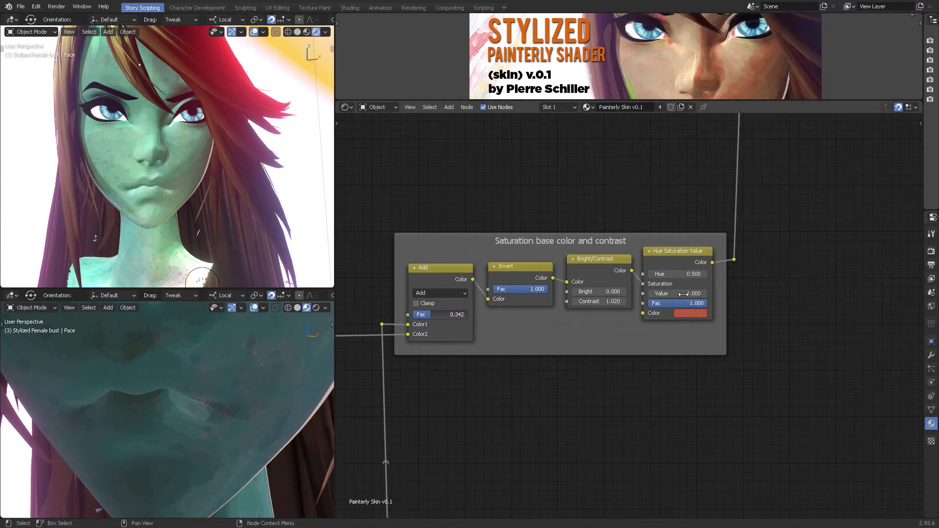
click(687, 313)
click(732, 212)
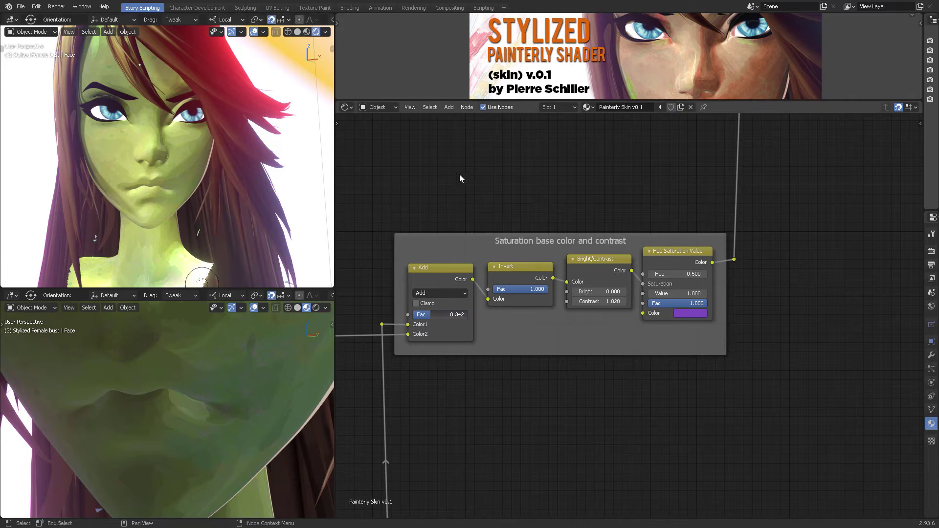
Move the reroute point feeding the final Hue Saturation Value node down, about level with that node's Color input
middle_drag(665, 204, 563, 417)
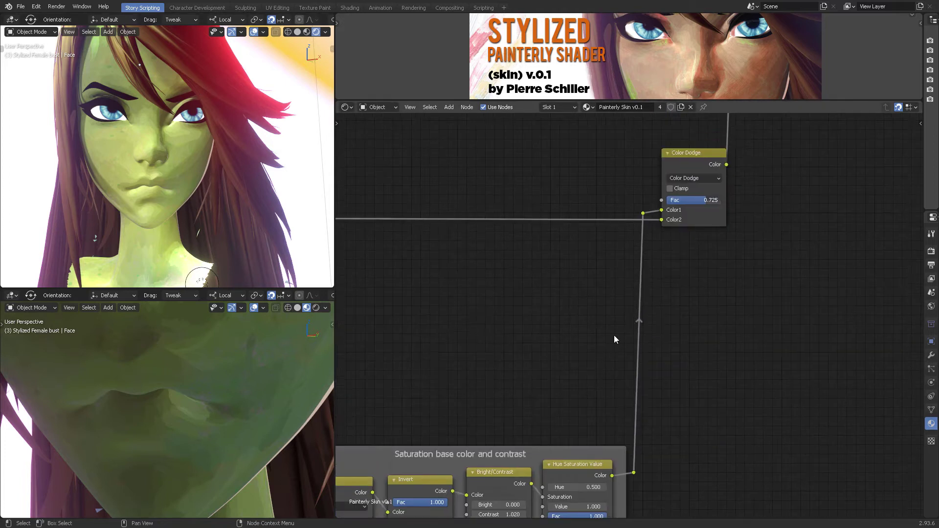
scroll(626, 322, down, 13)
middle_drag(683, 232, 621, 406)
middle_drag(704, 232, 636, 421)
middle_drag(686, 238, 588, 442)
scroll(630, 317, up, 6)
scroll(623, 300, up, 3)
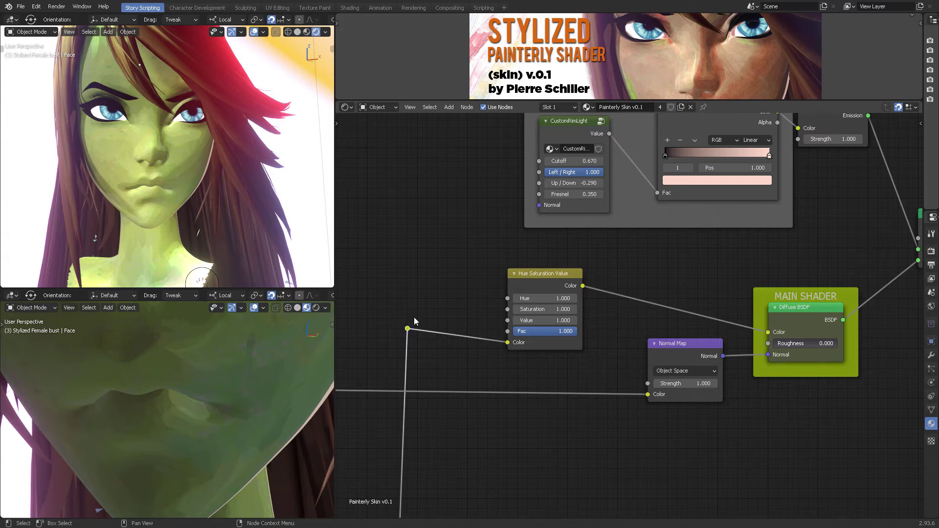
drag(406, 331, 405, 357)
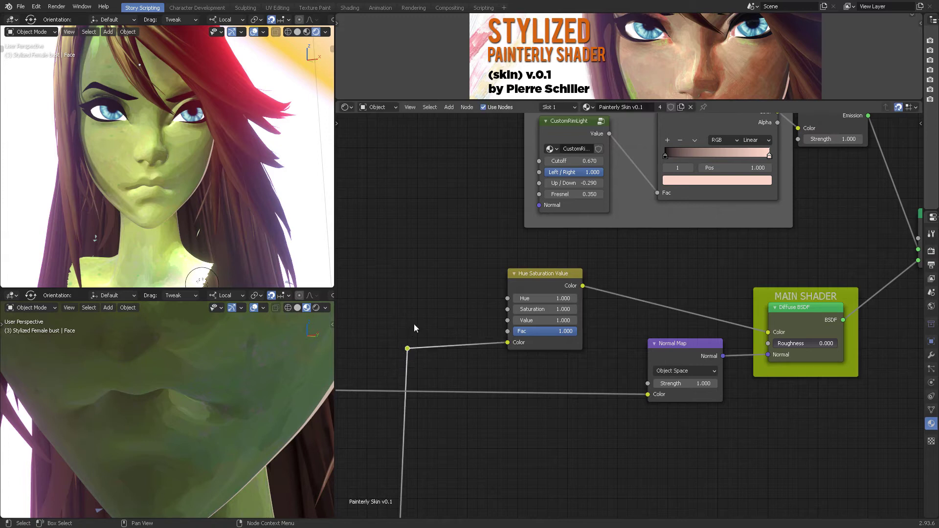
Change the Color of the Hue Saturation Value node in the "Saturation base color and contrast" frame to light green
scroll(494, 426, down, 2)
scroll(515, 461, down, 1)
middle_drag(515, 461, 601, 228)
middle_drag(595, 327, 651, 128)
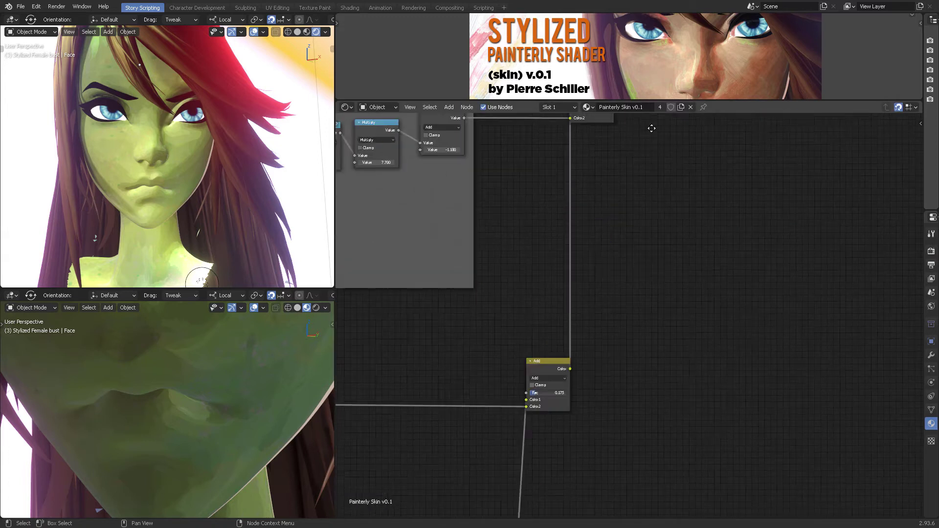
middle_drag(624, 338, 697, 115)
mouse_move(704, 493)
middle_down()
mouse_move(715, 460)
mouse_move(714, 240)
middle_up()
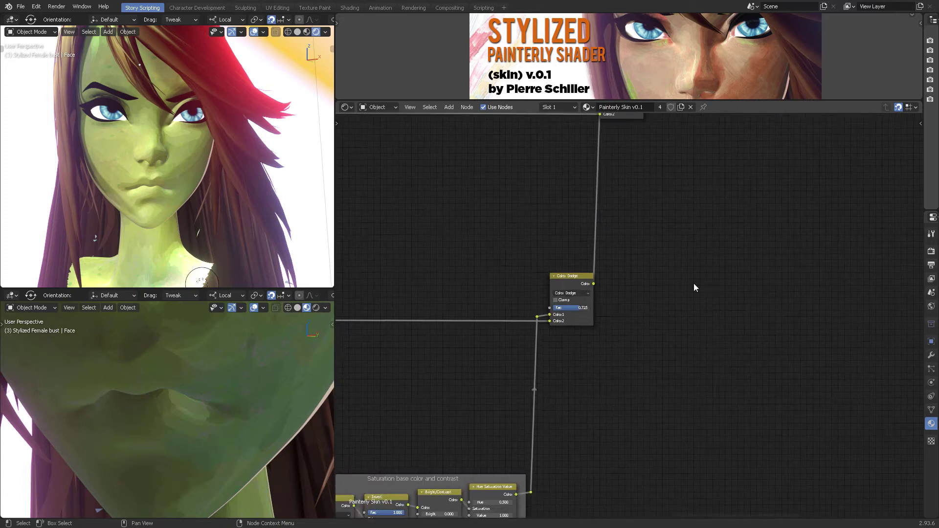
middle_drag(628, 426, 680, 208)
middle_drag(646, 353, 685, 355)
scroll(677, 328, up, 3)
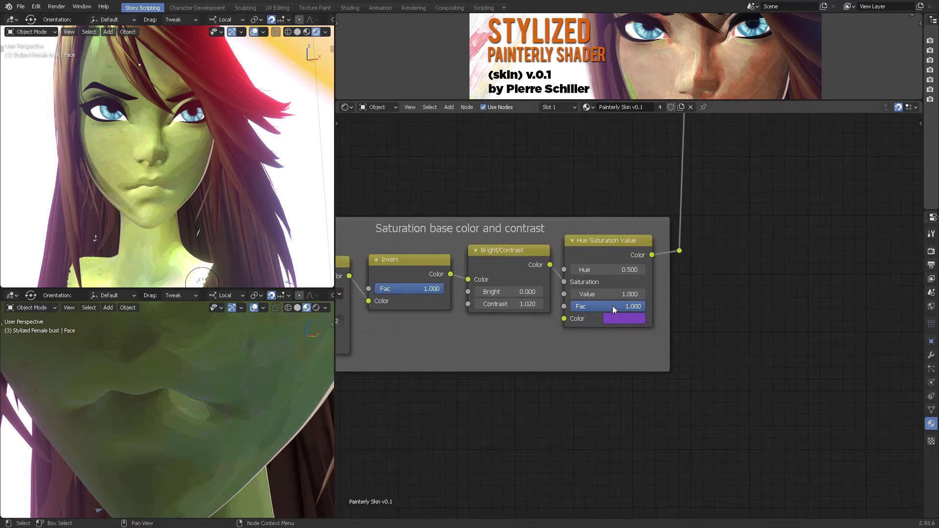
click(623, 319)
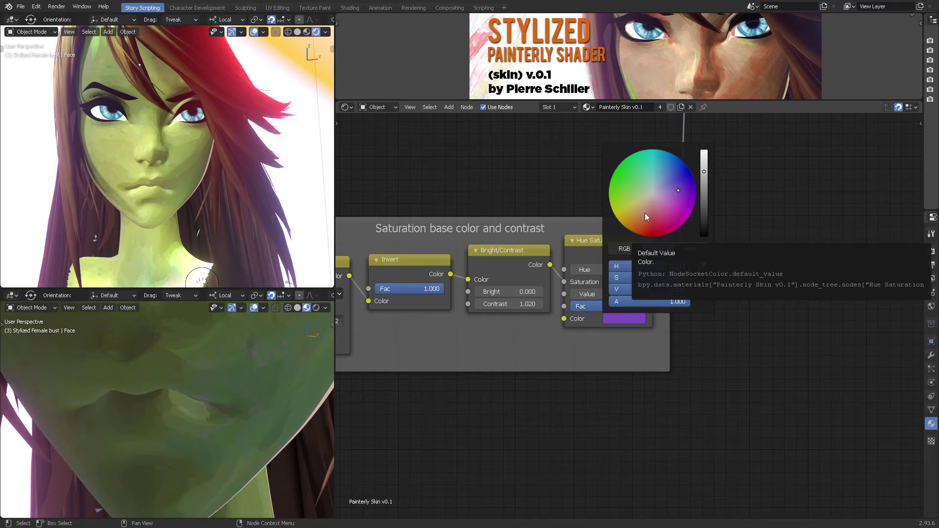
click(644, 182)
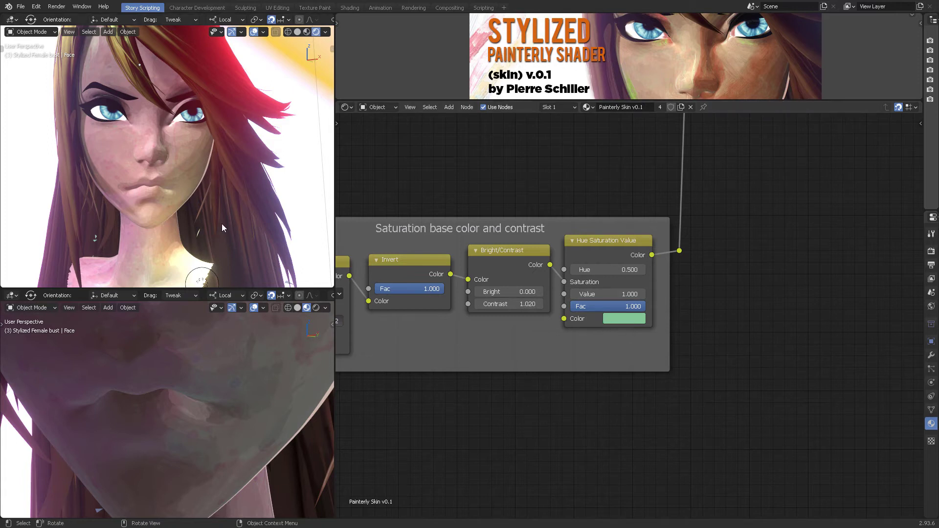
Select Light.007 beside the "Light .007 controls shadow" text and move it up in front of the character's chest
scroll(267, 388, down, 8)
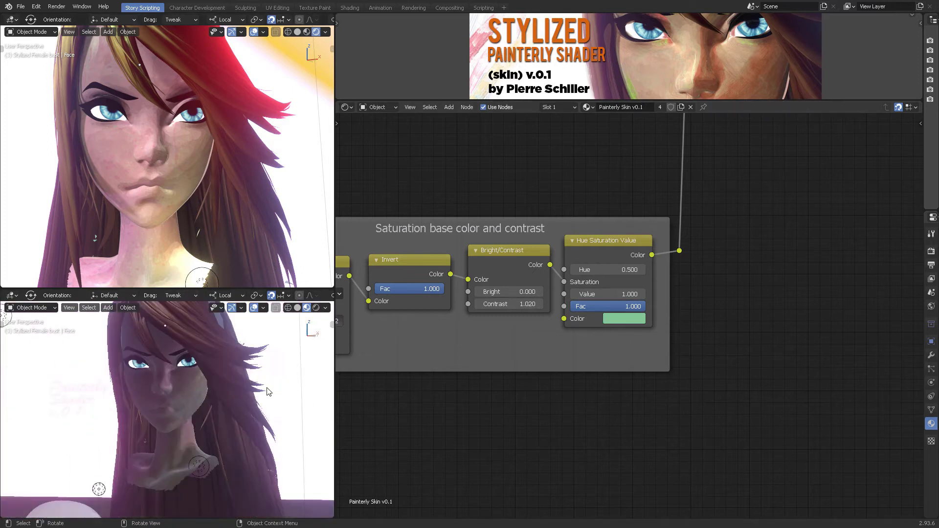
shift+middle_drag(232, 384, 250, 419)
scroll(246, 376, down, 2)
scroll(241, 424, up, 2)
scroll(257, 392, up, 4)
scroll(256, 423, up, 2)
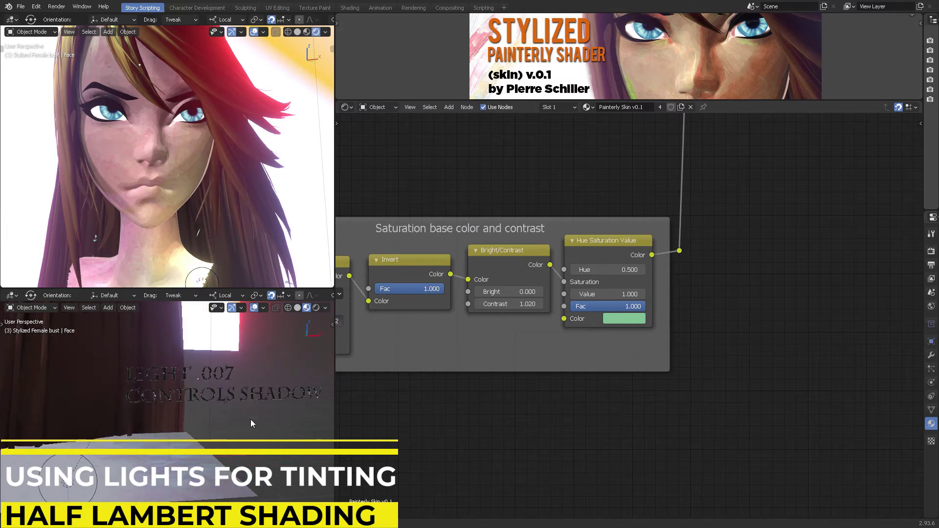
click(61, 479)
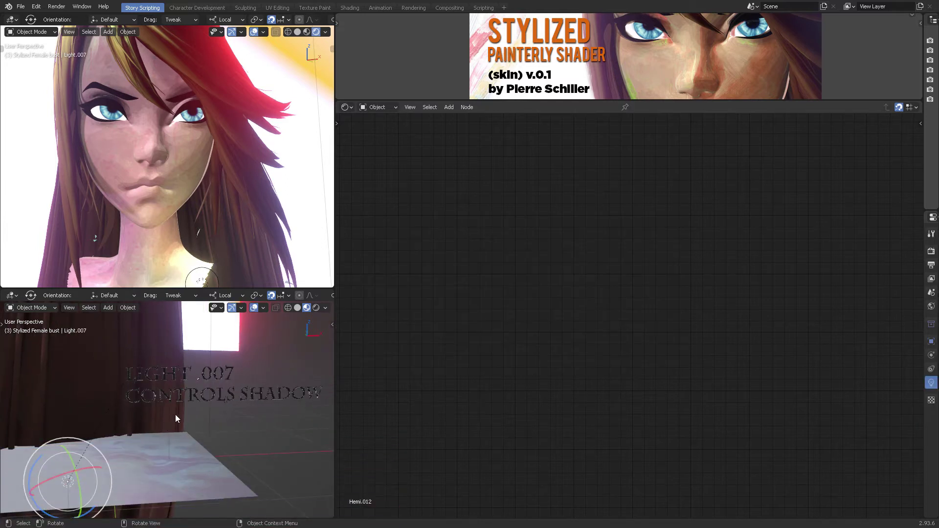
scroll(217, 388, down, 12)
shift+middle_drag(228, 359, 225, 411)
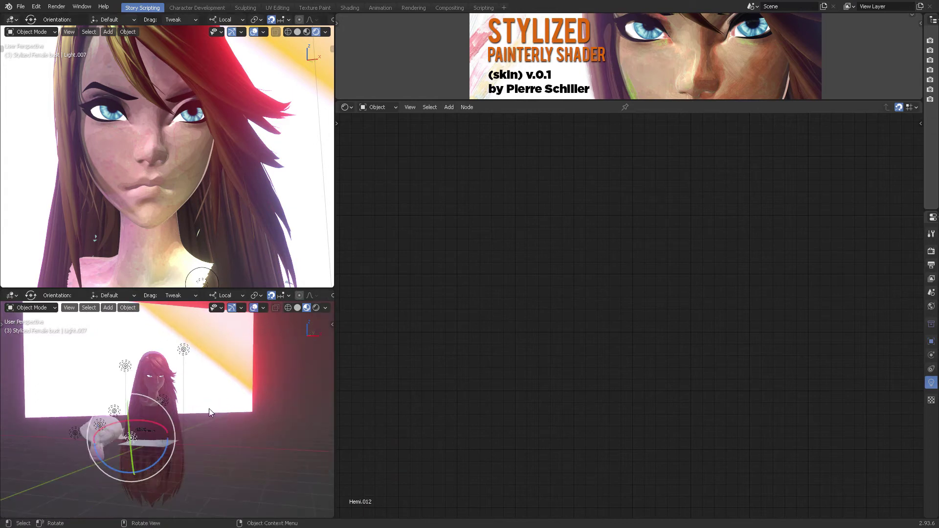
key(g)
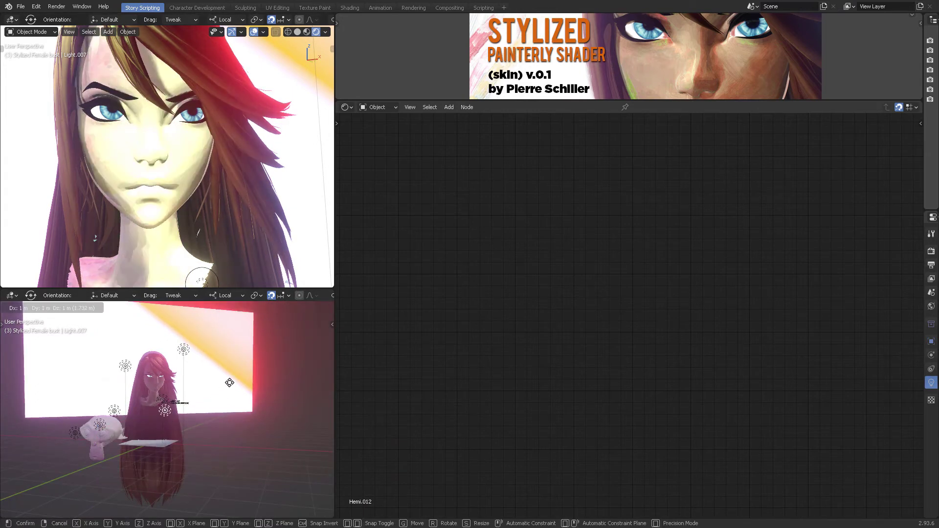
click(229, 382)
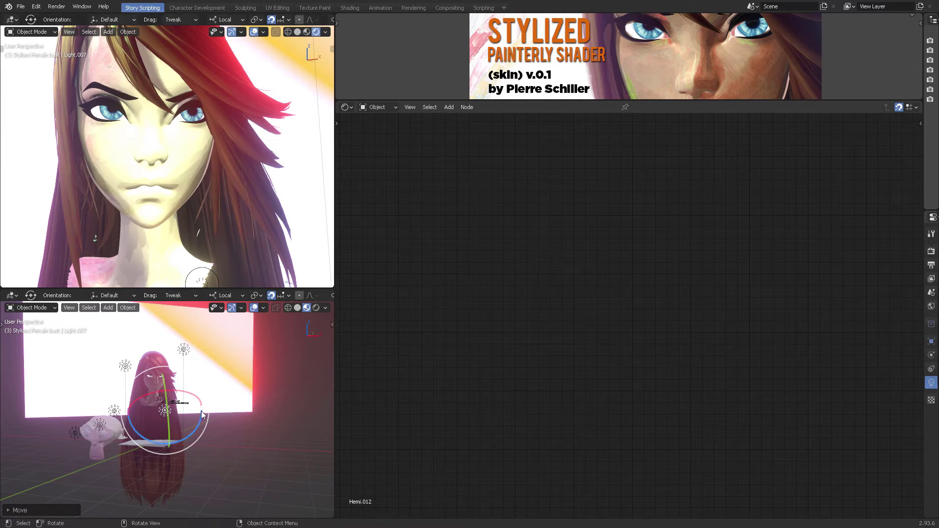
Turn off snapping for the 3D viewport so the light can move freely
key(g)
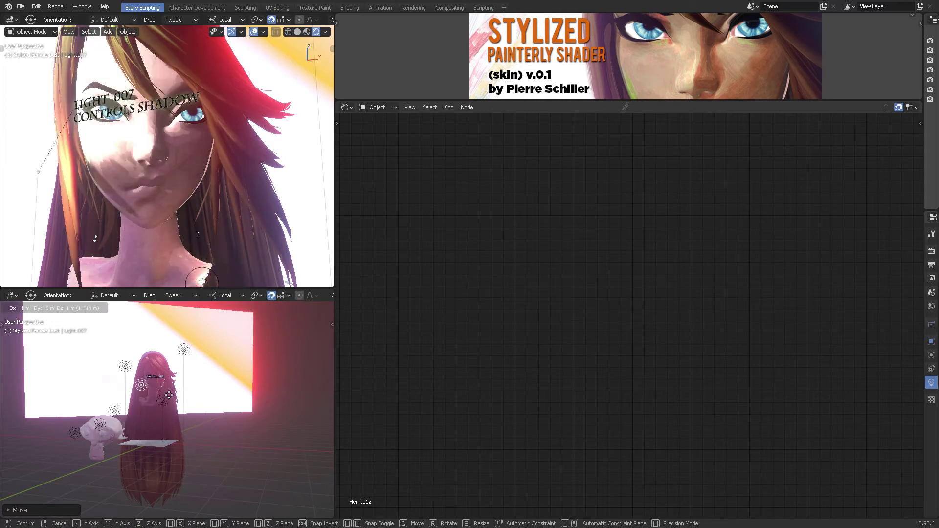
right_click(225, 331)
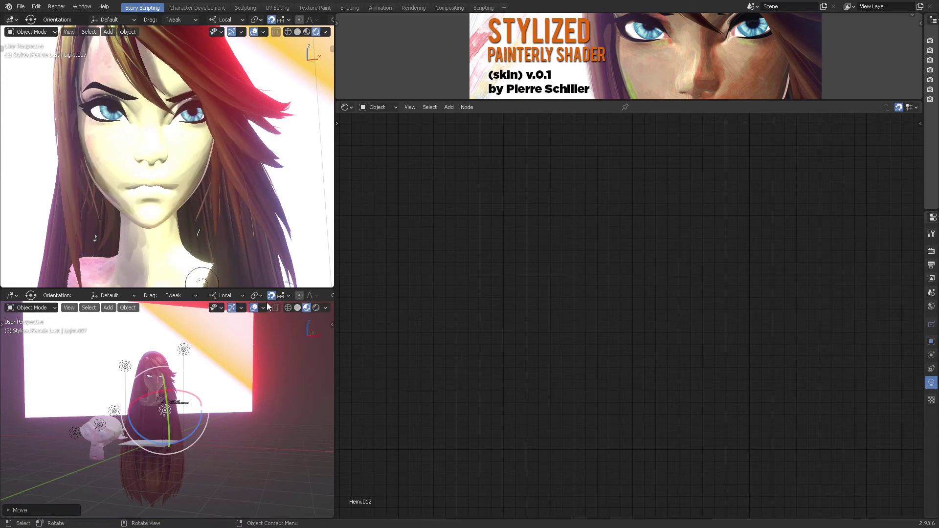
click(270, 298)
Move Light.007 freely up beside the character's face, and undo both of its moves
key(g)
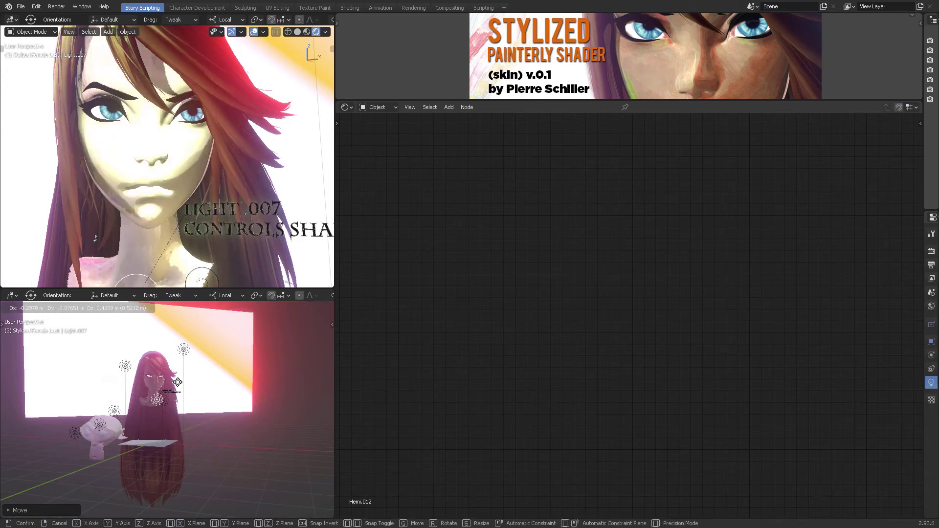
click(166, 389)
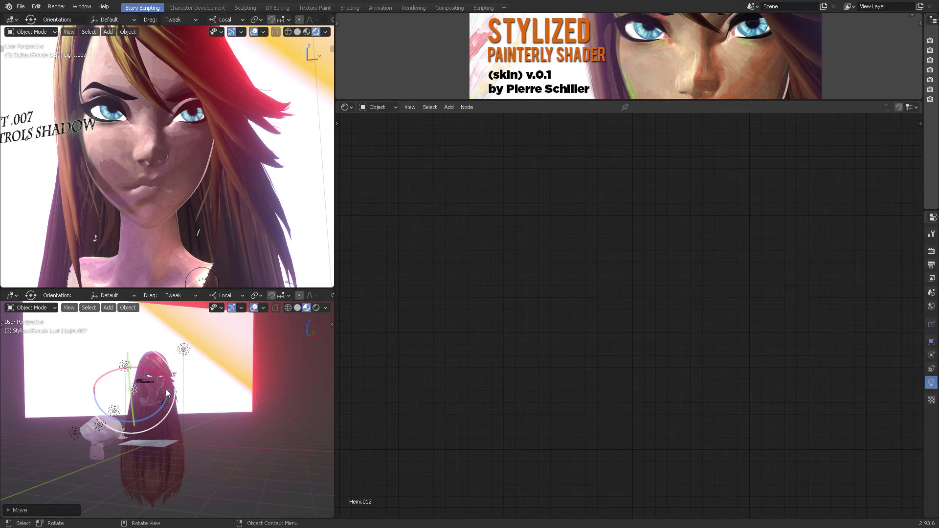
key(g)
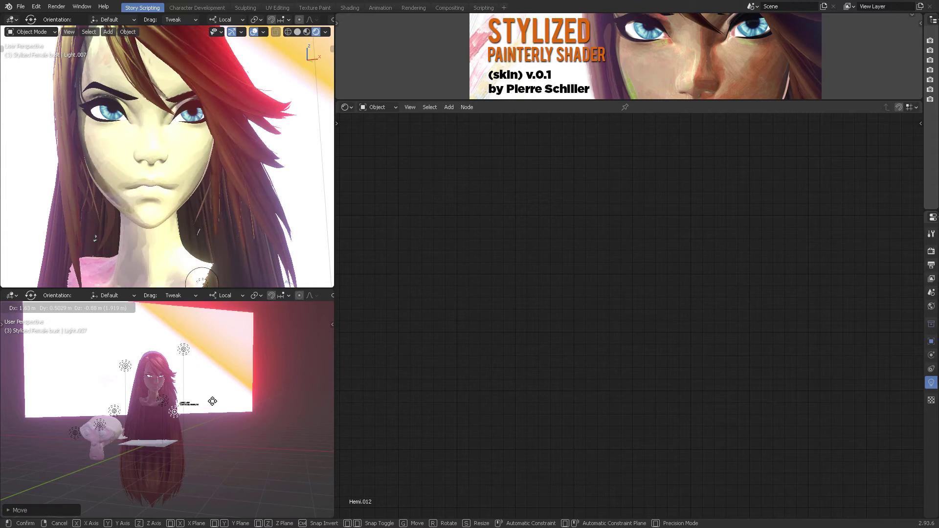
right_click(216, 390)
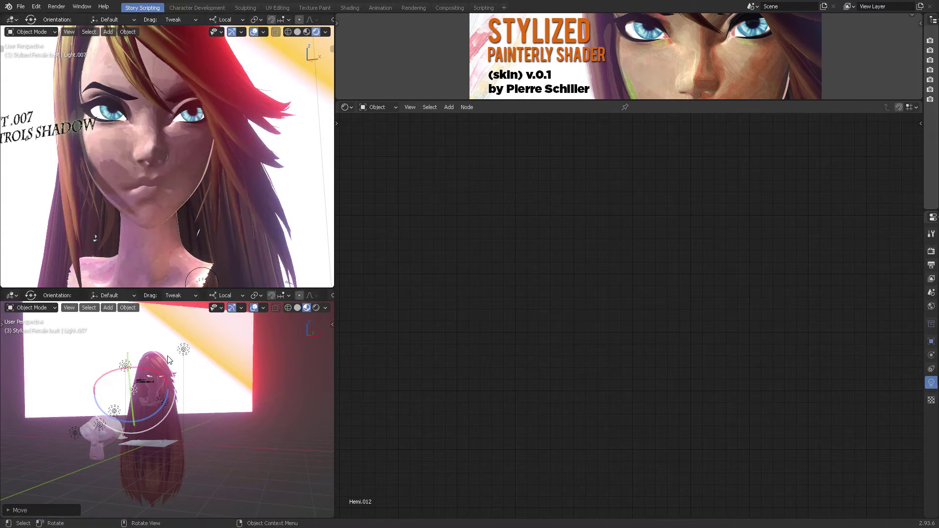
key(ctrl+z)
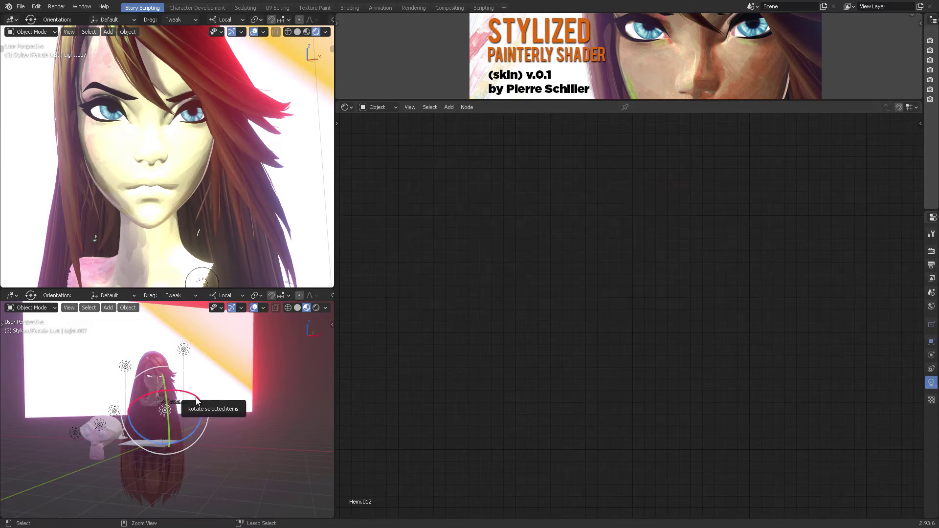
key(ctrl+z)
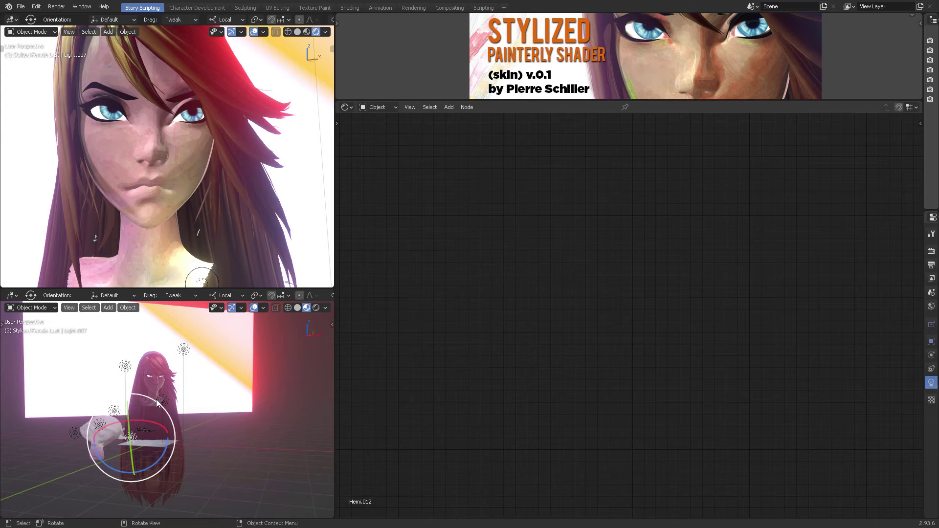
Select Light.003 above the character's shoulder and widen the properties editor to inspect its light settings alongside the lit hair
mouse_move(230, 442)
middle_down()
mouse_move(247, 444)
mouse_move(238, 443)
middle_up()
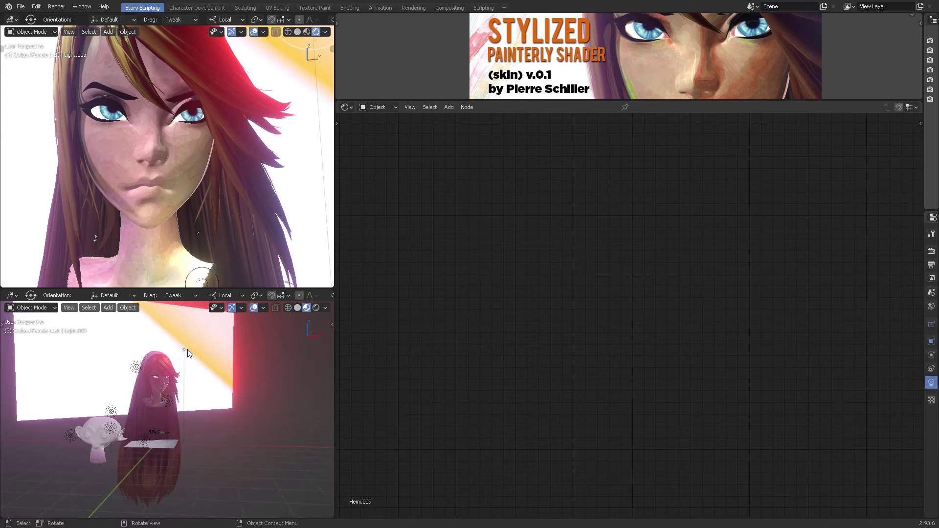
click(187, 349)
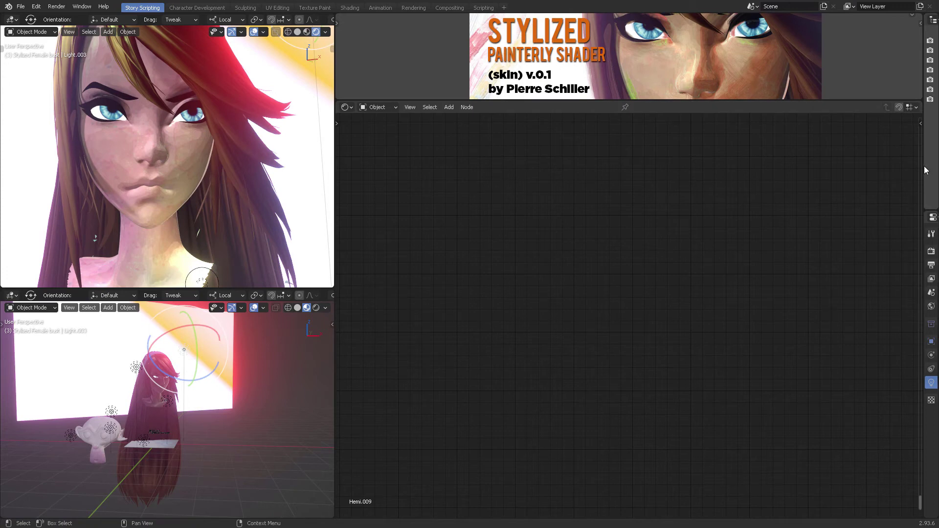
drag(923, 165, 716, 191)
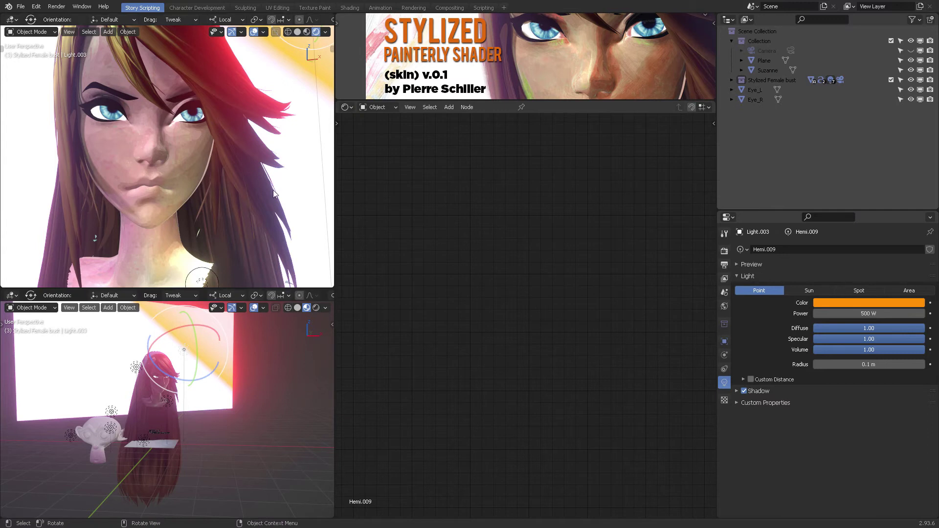
mouse_move(234, 194)
middle_down()
mouse_move(243, 185)
mouse_move(240, 220)
mouse_move(246, 210)
mouse_move(222, 213)
mouse_move(222, 193)
mouse_move(204, 195)
mouse_move(228, 195)
mouse_move(223, 182)
middle_up()
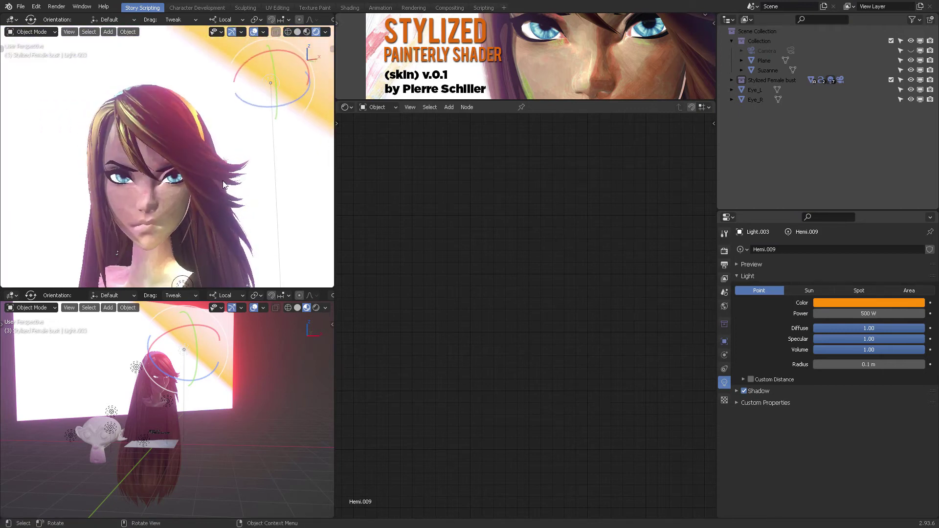
Select the Face object to bring back the Painterly Skin v0.1 nodes, and narrow the properties editor again
click(175, 210)
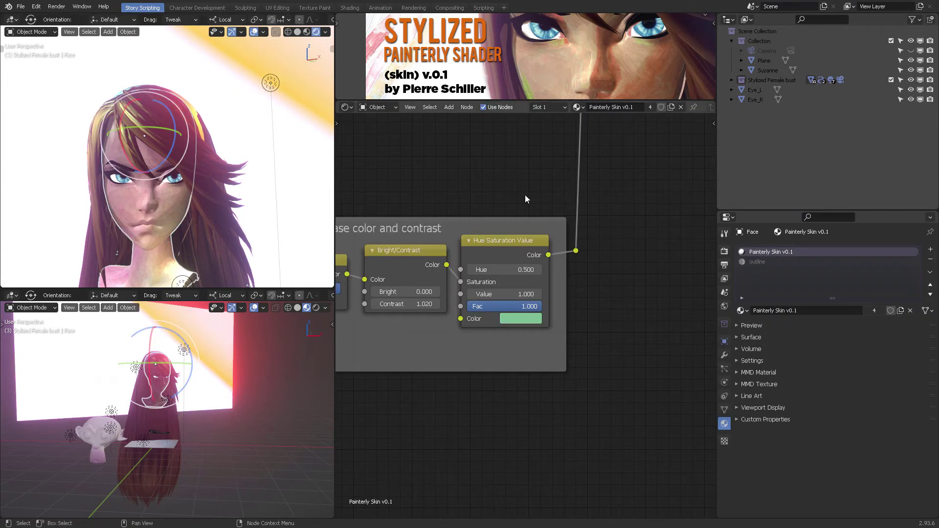
middle_drag(632, 178, 635, 239)
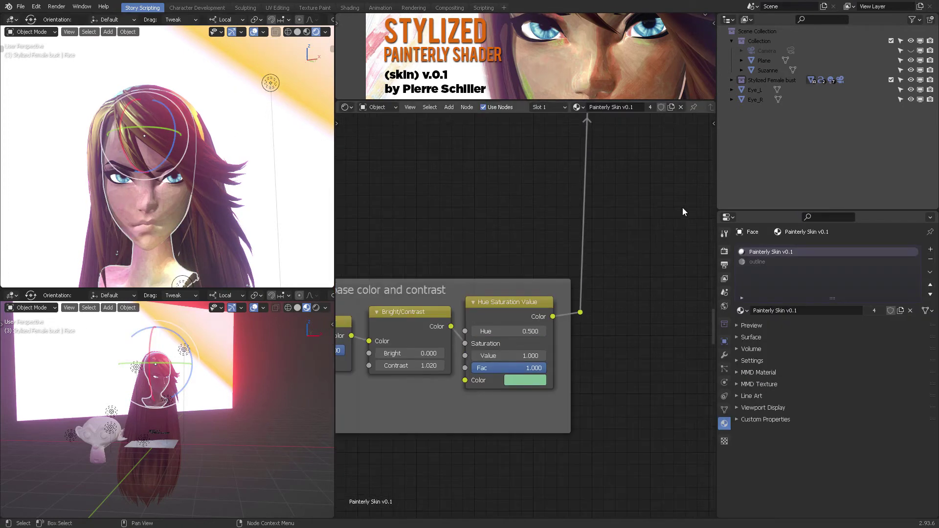
drag(715, 179, 920, 221)
Examine the nodes in the "Noise normals" frame and the "Half lambert with light object" frame below it
scroll(775, 237, down, 3)
scroll(732, 216, down, 5)
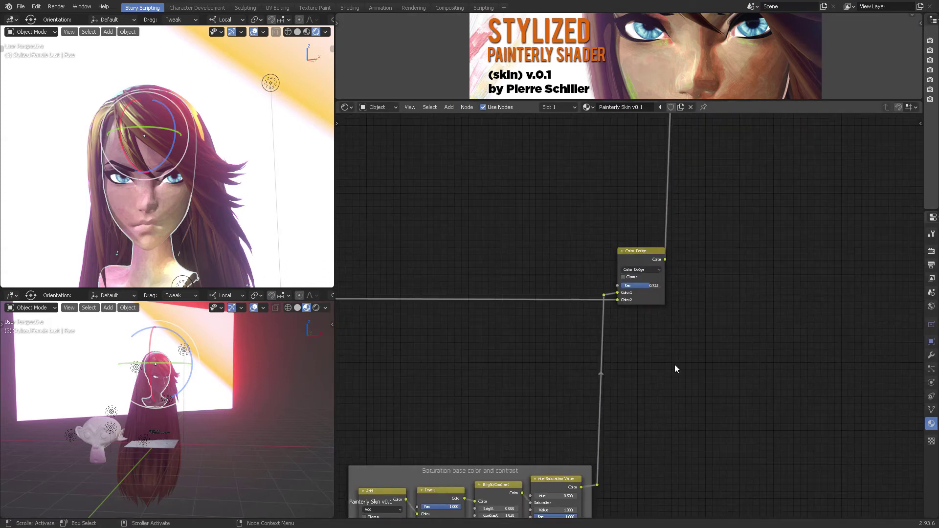
scroll(682, 320, up, 7)
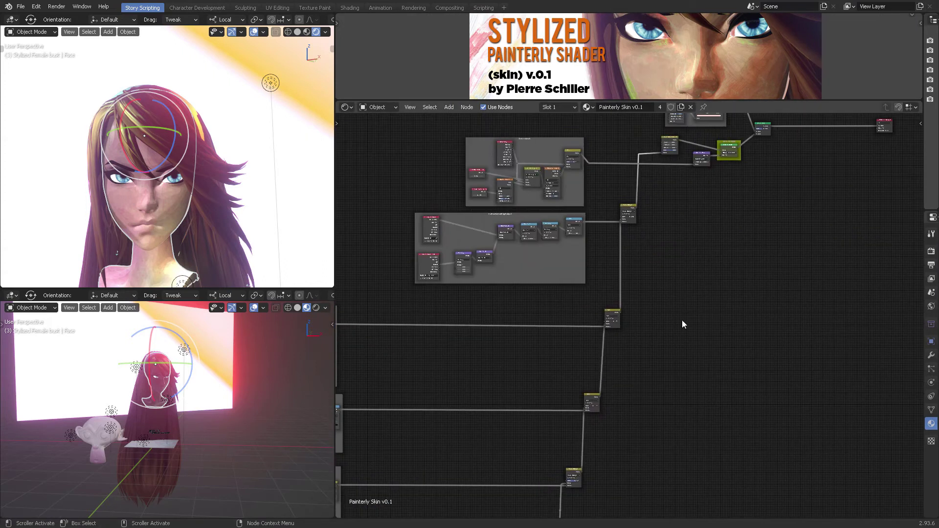
middle_drag(707, 300, 693, 300)
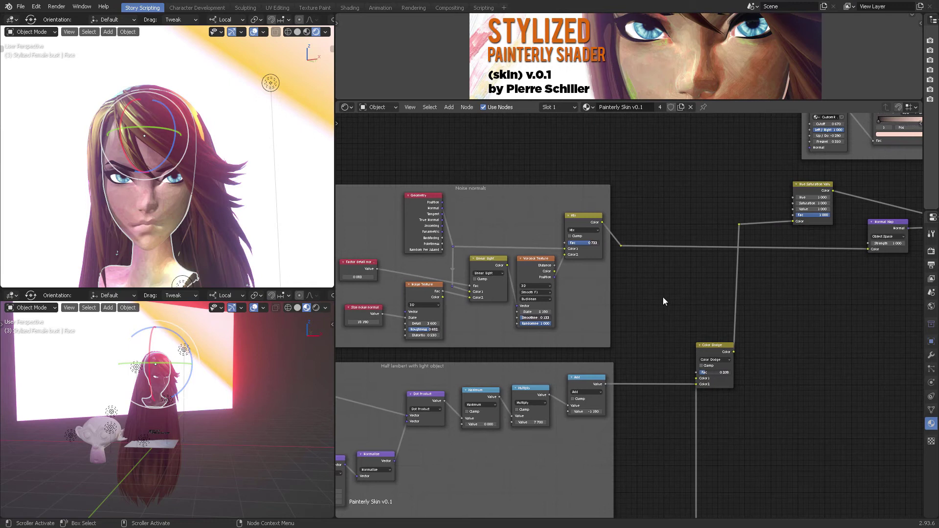
mouse_move(506, 211)
mouse_down()
mouse_move(528, 199)
mouse_move(512, 222)
mouse_move(501, 216)
mouse_move(514, 217)
mouse_up()
middle_drag(653, 297, 746, 278)
scroll(531, 314, up, 3)
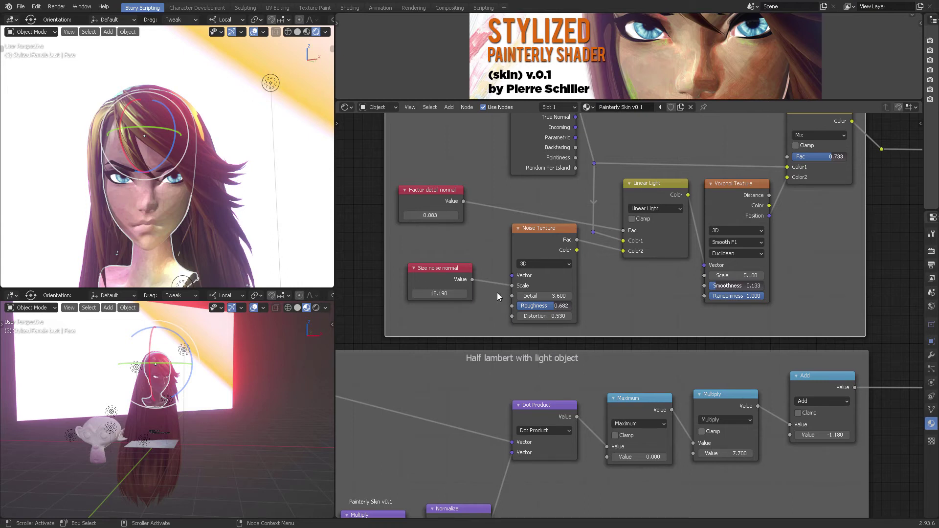
middle_drag(707, 308, 596, 318)
scroll(626, 315, down, 2)
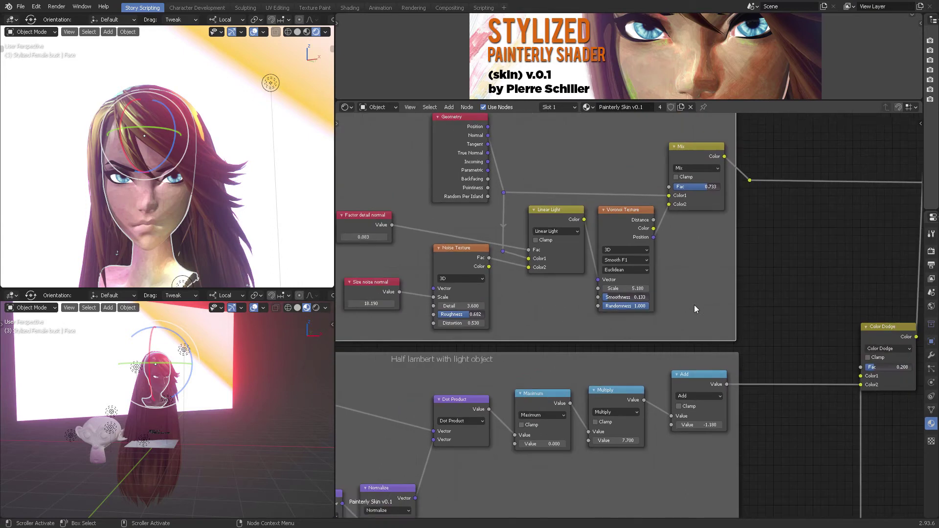
Shift the Normal Map node slightly away from the MAIN SHADER frame and nudge the Diffuse BSDF node slightly up
mouse_move(760, 278)
middle_down()
mouse_move(730, 288)
mouse_move(739, 295)
mouse_move(709, 294)
mouse_move(677, 270)
mouse_move(708, 281)
mouse_move(658, 252)
middle_up()
drag(675, 215, 665, 218)
middle_drag(778, 187, 678, 228)
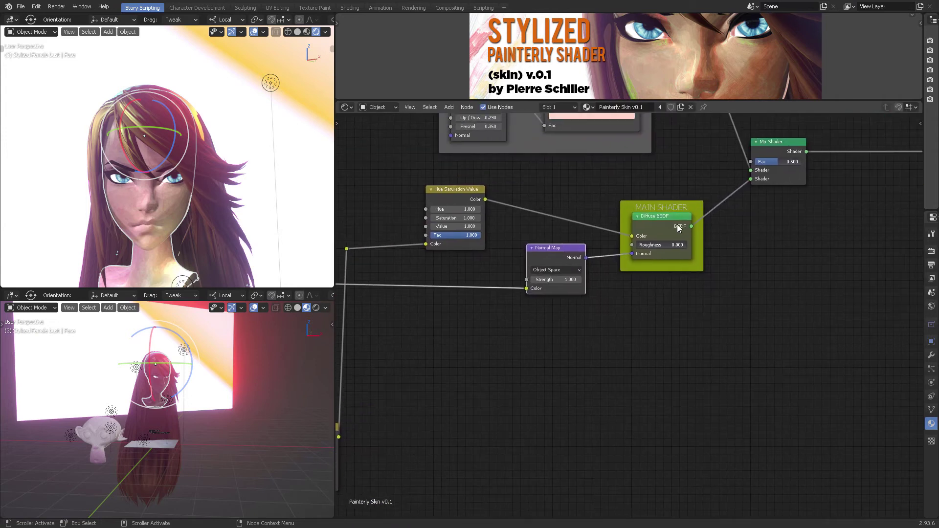
drag(665, 224, 662, 221)
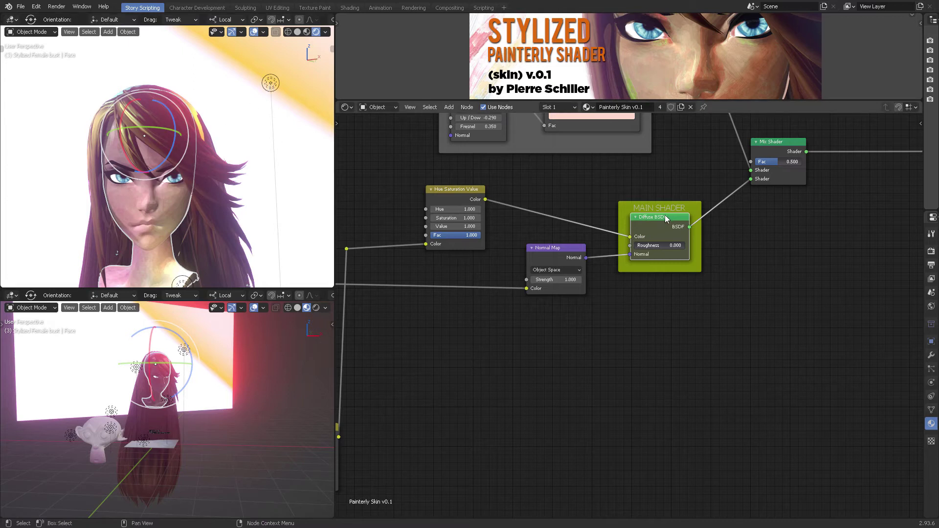
mouse_move(663, 220)
mouse_down()
mouse_move(671, 214)
mouse_move(641, 225)
mouse_move(671, 212)
mouse_move(654, 210)
mouse_move(664, 204)
mouse_move(646, 213)
mouse_move(666, 210)
mouse_move(658, 224)
mouse_move(677, 215)
mouse_move(664, 225)
mouse_move(675, 223)
mouse_move(662, 223)
mouse_move(659, 210)
mouse_up()
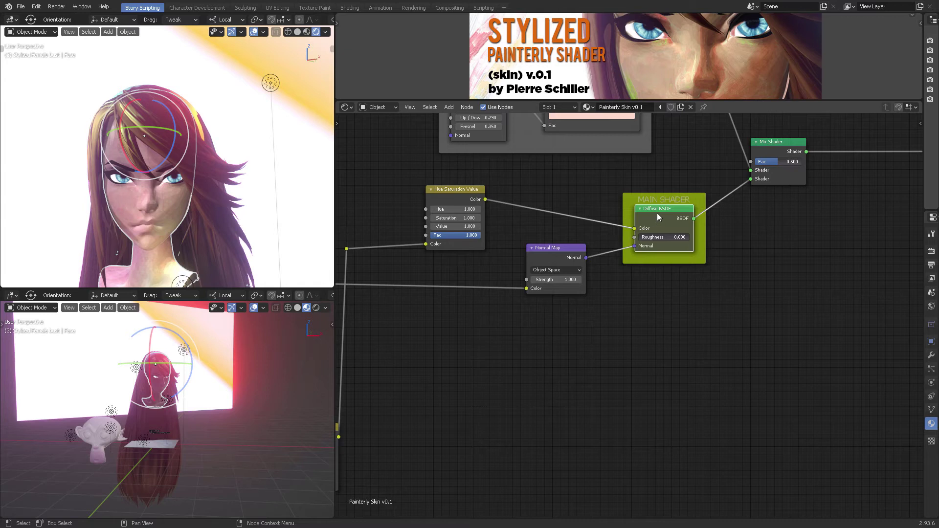
Move the Custom Rimlight frame slightly away from the Emission node
middle_drag(665, 213, 648, 329)
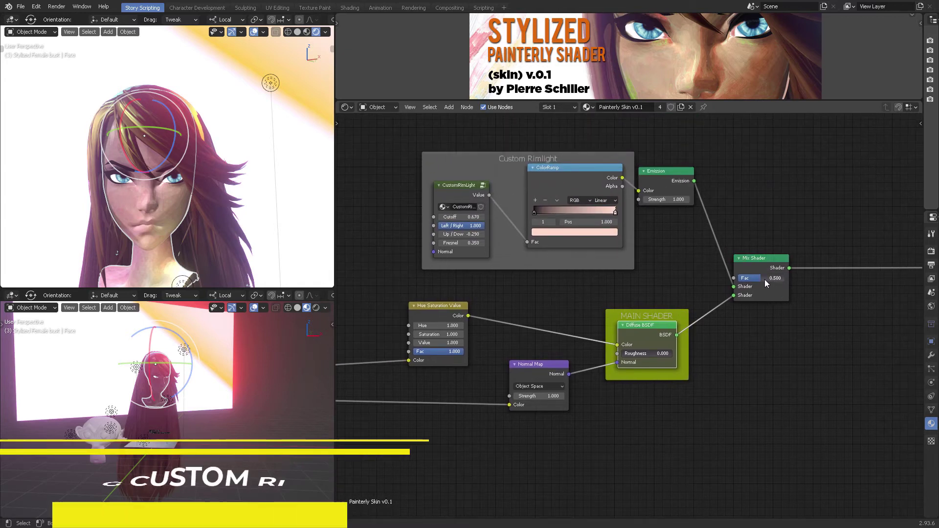
drag(576, 180, 568, 177)
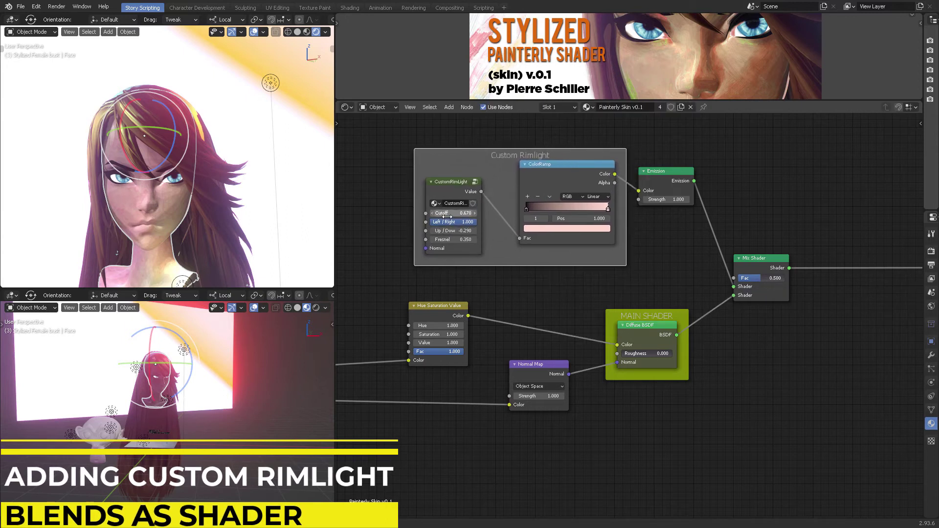
Clear the object selection and set the CustomRimLight node's Cutoff to 0.450, trying 0.150 on the way
middle_drag(238, 374, 220, 465)
scroll(198, 383, up, 4)
scroll(215, 391, up, 2)
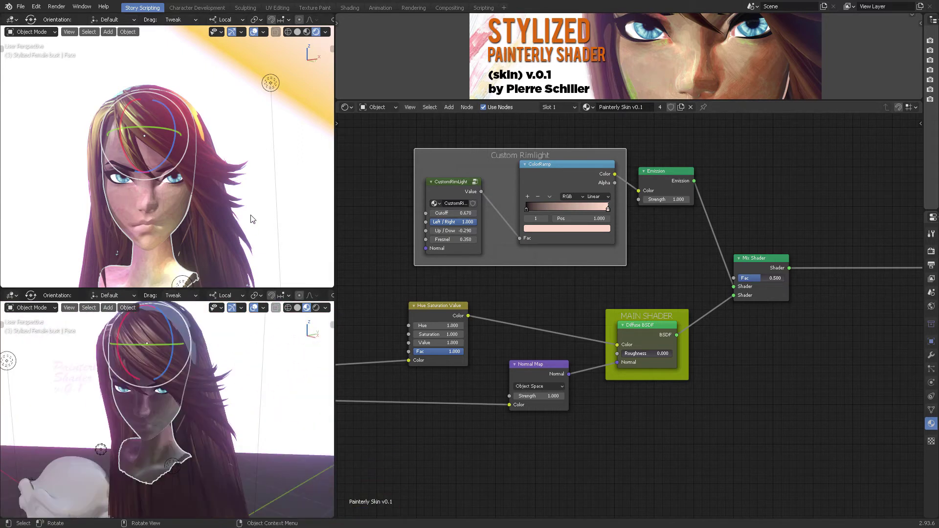
scroll(251, 215, up, 5)
key(alt+a)
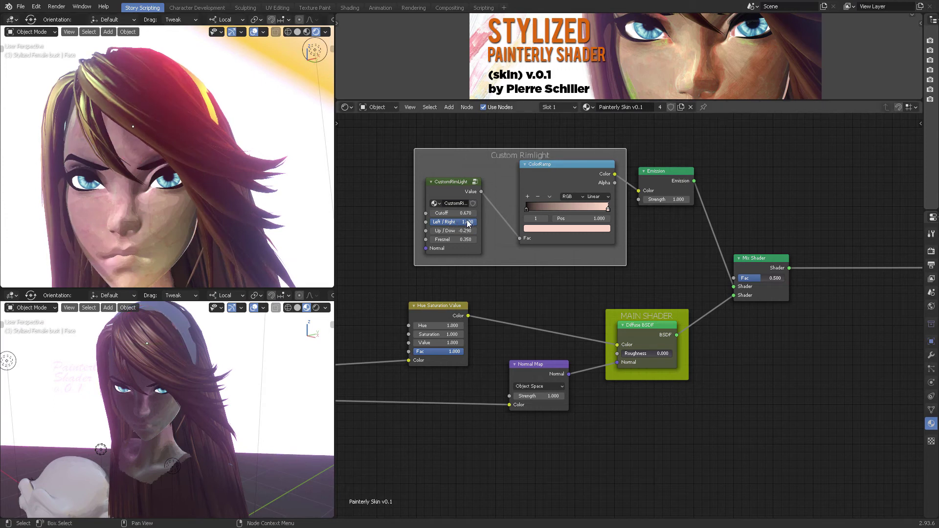
drag(455, 222, 453, 222)
drag(453, 213, 428, 213)
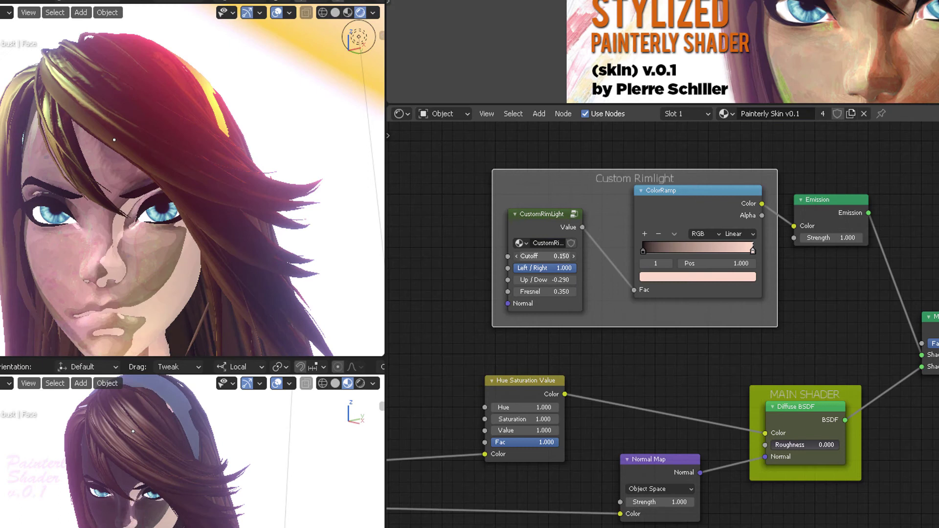
mouse_move(538, 256)
mouse_down()
mouse_move(567, 255)
mouse_move(552, 256)
mouse_up()
Nudge the Emission node slightly up, try a Strength of 50 and set it back to 1
drag(815, 225, 812, 221)
click(832, 233)
text(50)
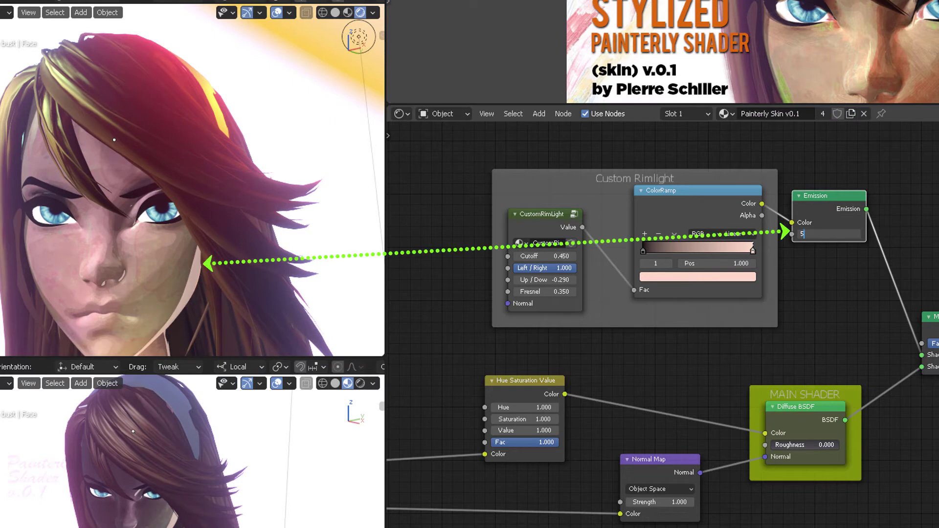
key(Return)
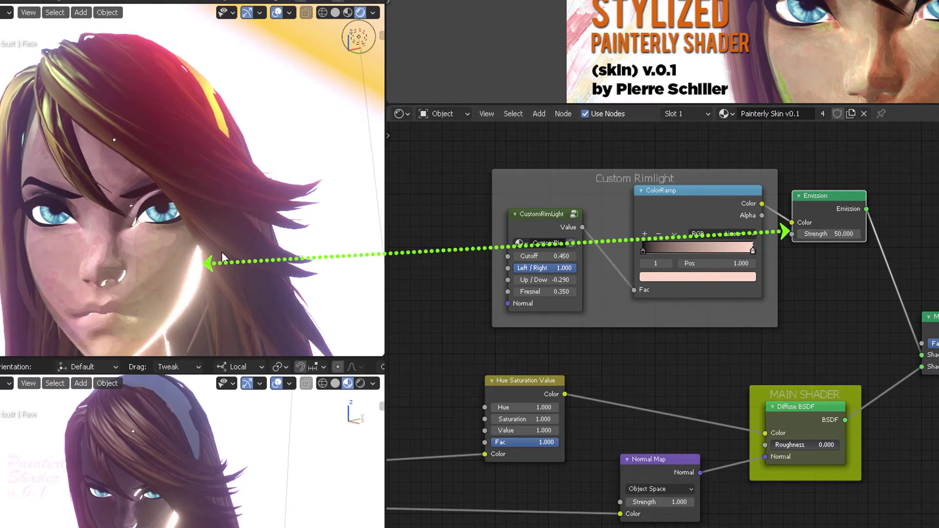
middle_drag(240, 258, 220, 227)
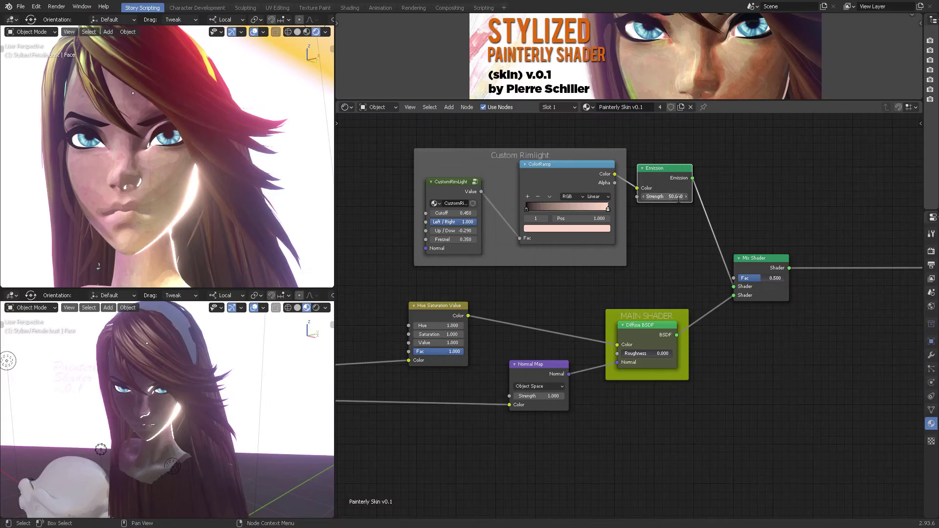
key(Return)
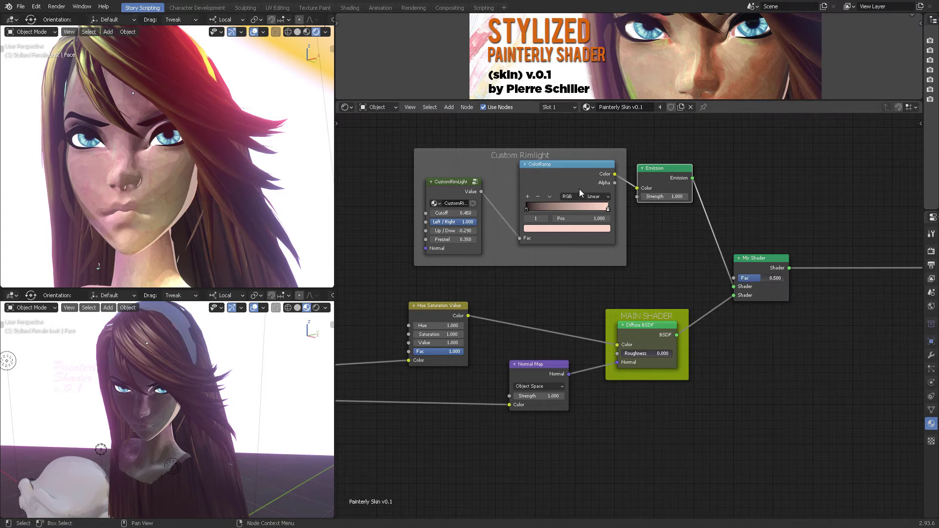
Set the rimlight Cutoff to about 0.52 and recolour the ColorRamp's end stop via bright green and yellow to pale cream
mouse_move(452, 213)
mouse_down()
mouse_move(481, 213)
mouse_move(462, 213)
mouse_up()
click(566, 228)
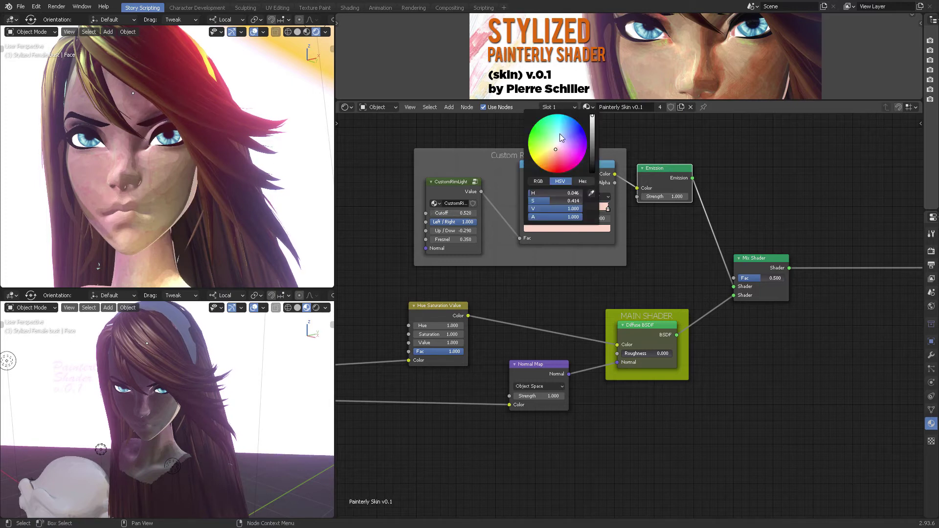
drag(547, 137, 530, 143)
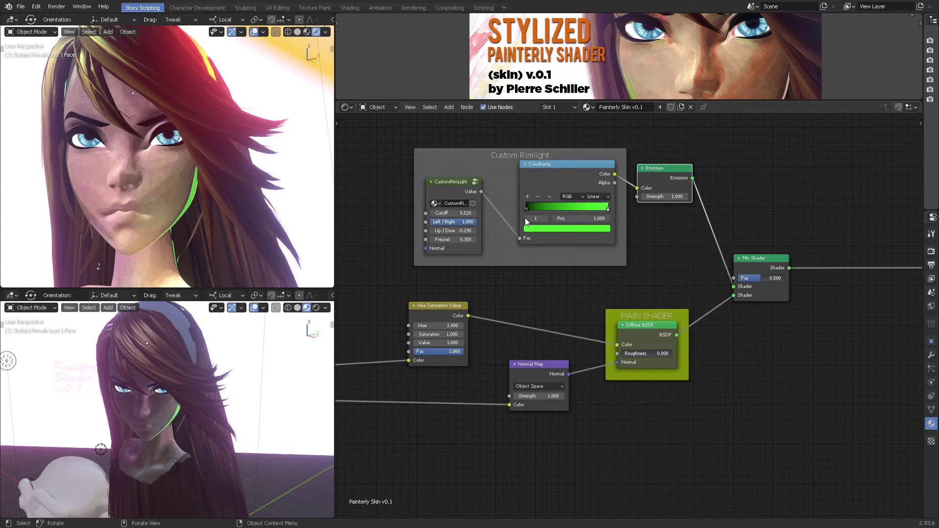
click(591, 232)
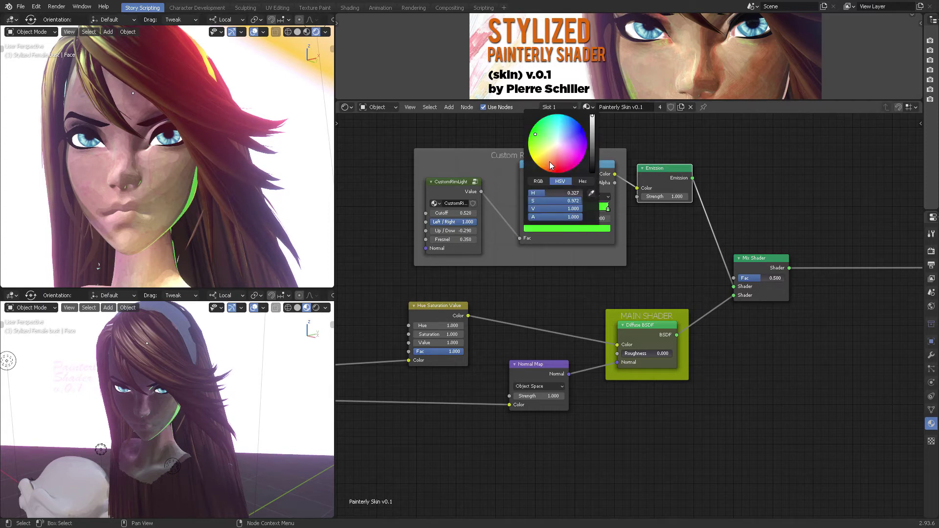
mouse_move(550, 166)
mouse_down()
mouse_move(537, 162)
mouse_move(546, 153)
mouse_up()
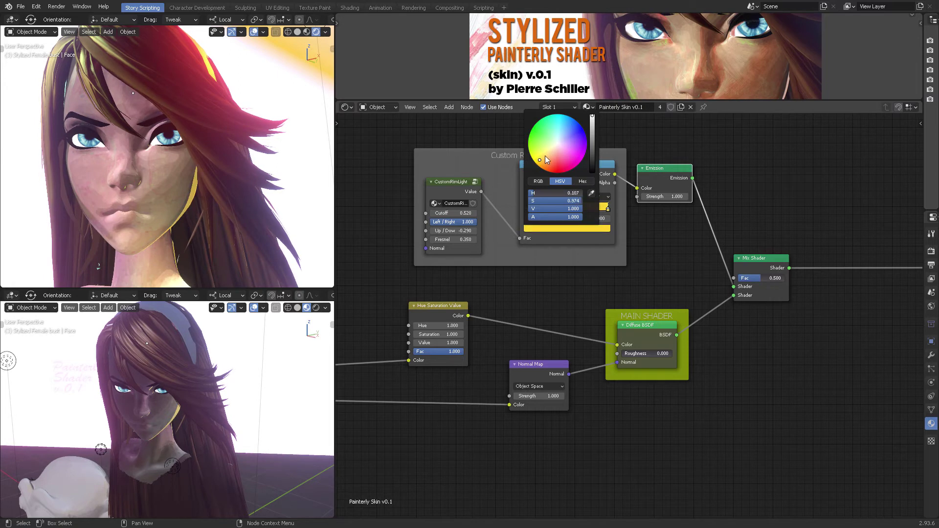
drag(548, 157, 552, 150)
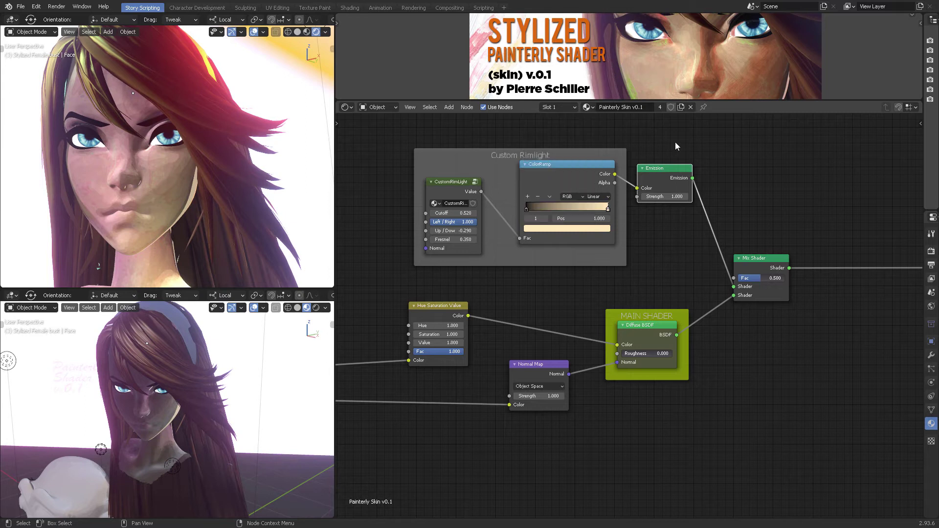
Preview the output of the Mix node in the "Noise normals" frame on the model
middle_drag(491, 291, 837, 259)
middle_drag(604, 267, 757, 178)
mouse_move(565, 156)
middle_down()
mouse_move(617, 143)
mouse_move(677, 151)
mouse_move(733, 220)
middle_up()
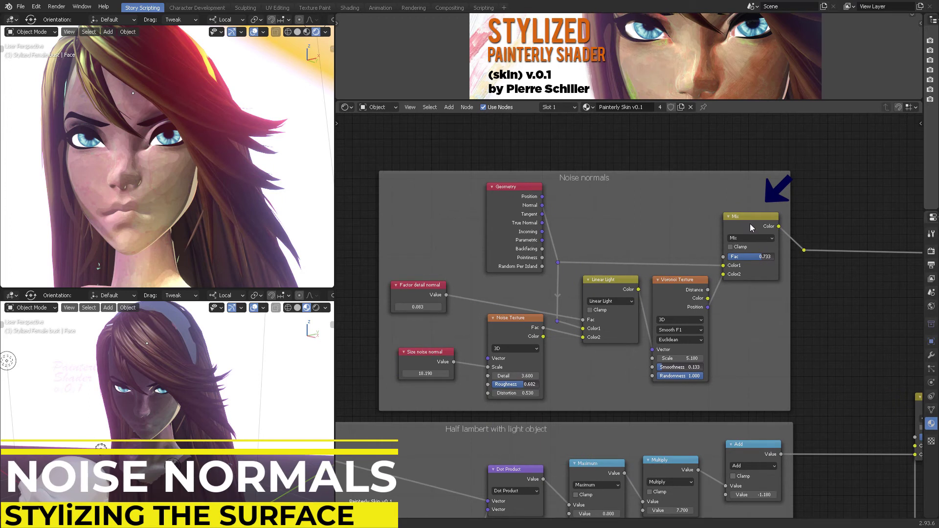
ctrl+shift+click(750, 225)
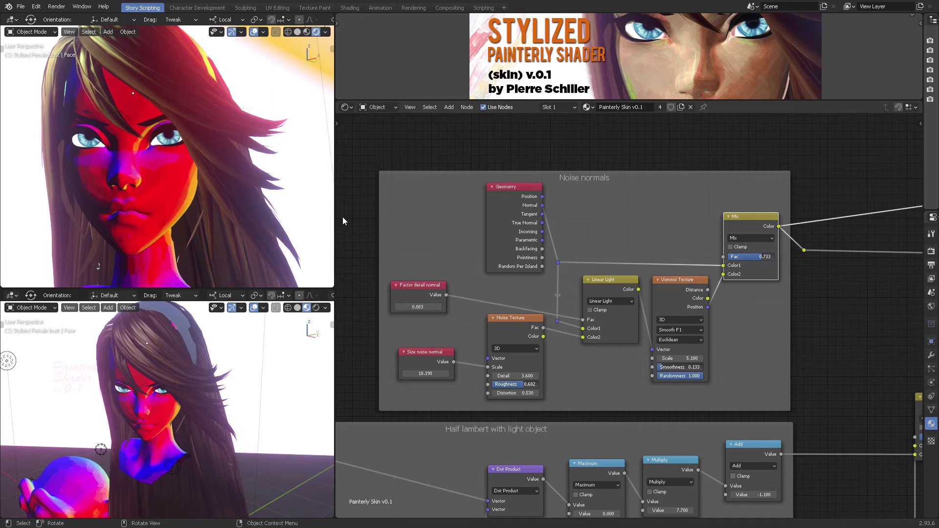
Examine the node tree from the "Half lambert with light object" frame down to the "cloud blend color red" frame
scroll(614, 376, down, 13)
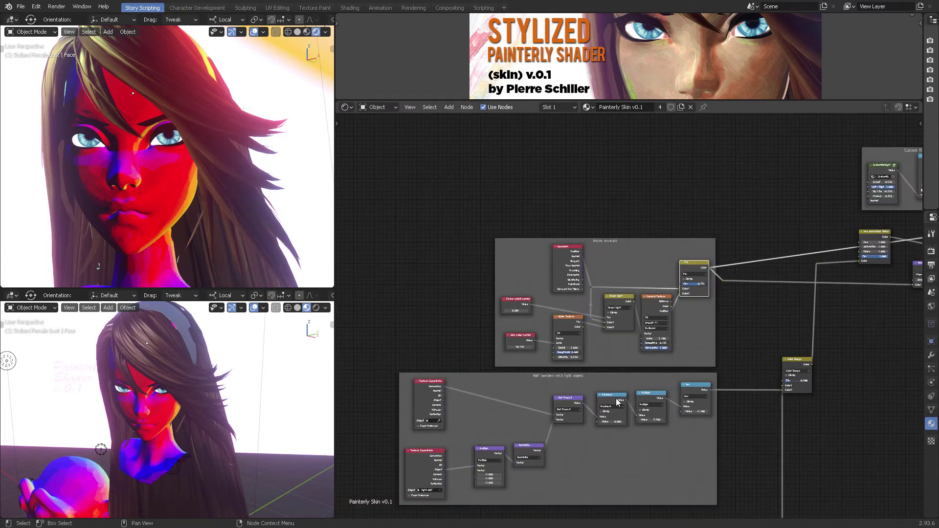
middle_drag(548, 515, 607, 305)
scroll(605, 308, down, 3)
middle_drag(534, 352, 672, 216)
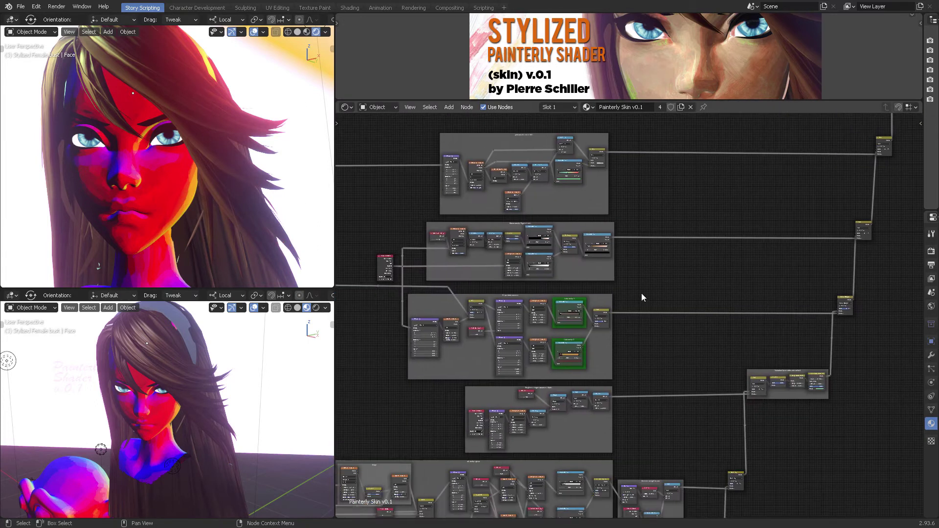
middle_drag(627, 346, 702, 239)
middle_drag(669, 327, 696, 239)
middle_drag(656, 356, 663, 222)
mouse_move(626, 369)
middle_down()
mouse_move(643, 305)
mouse_move(568, 354)
mouse_move(606, 319)
middle_up()
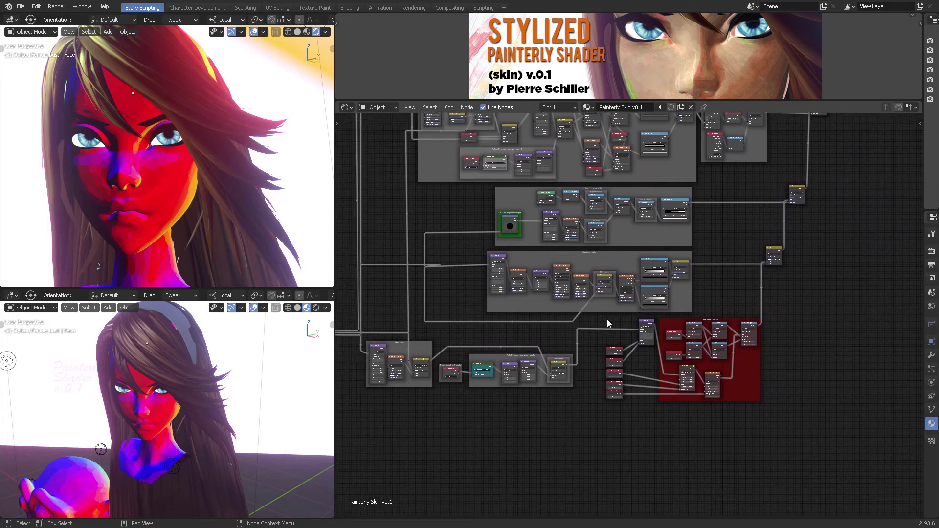
scroll(611, 310, up, 6)
middle_drag(547, 279, 463, 233)
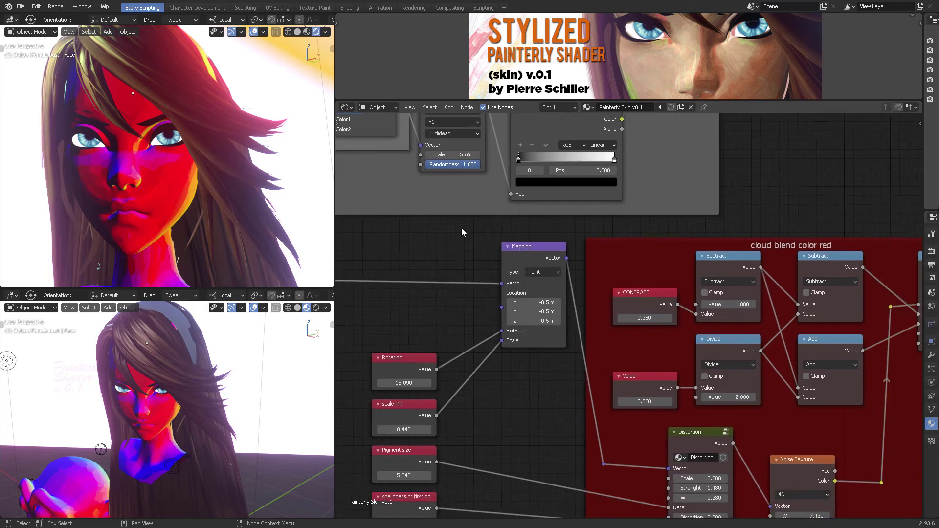
Look over the Blockiness stroke and Light Threshold overlay frames, and nudge the Bump node in the "Painterly rimlight to add" frame
scroll(638, 264, down, 1)
middle_drag(653, 241, 673, 343)
scroll(673, 341, down, 2)
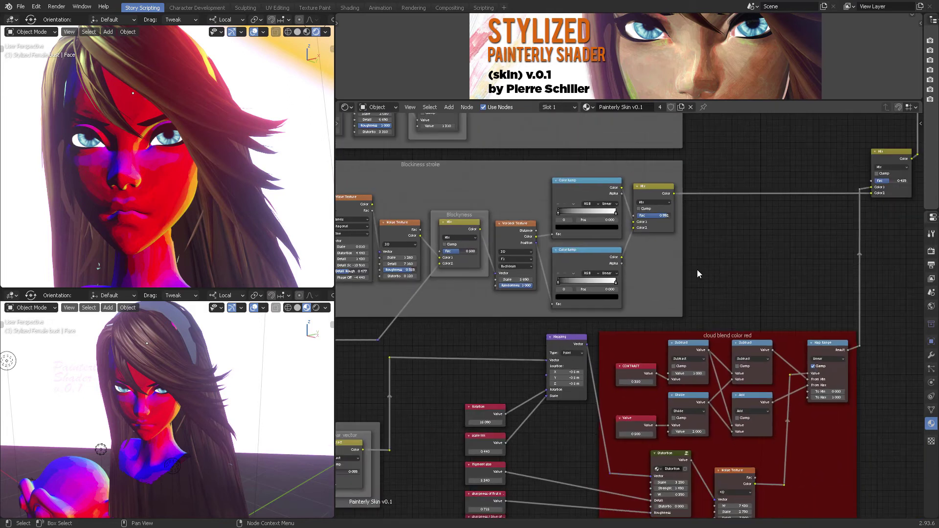
mouse_move(698, 272)
middle_down()
mouse_move(735, 222)
mouse_move(637, 342)
mouse_move(666, 373)
mouse_move(658, 456)
middle_up()
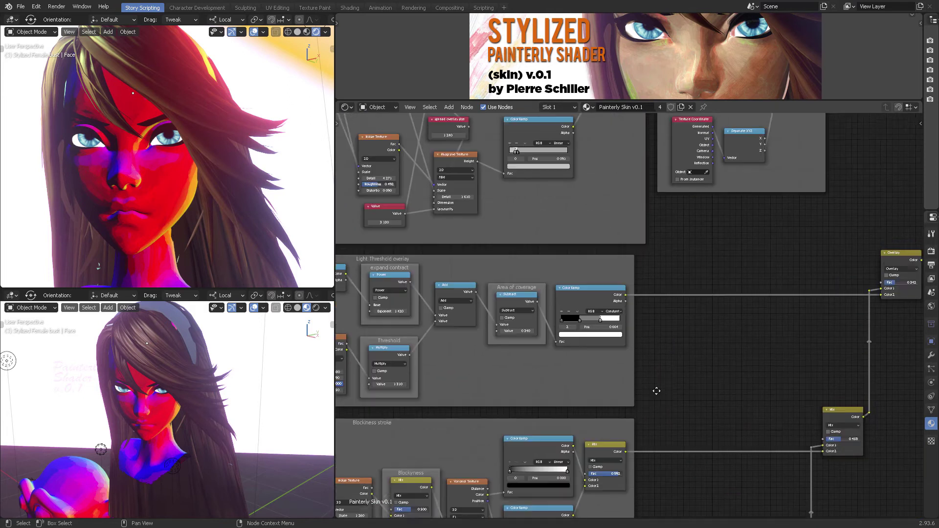
mouse_move(656, 381)
middle_down()
mouse_move(624, 476)
mouse_move(617, 427)
middle_up()
scroll(617, 427, up, 5)
scroll(604, 313, up, 1)
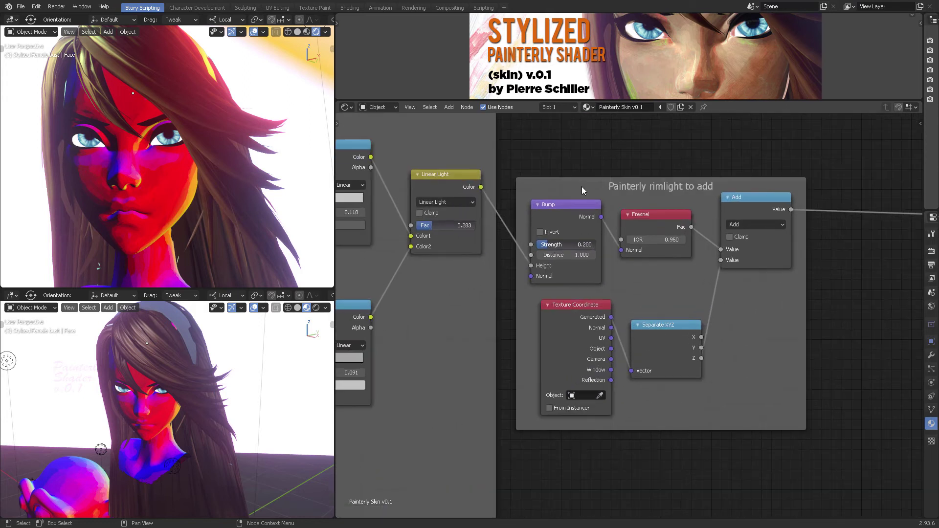
mouse_move(576, 202)
mouse_down()
mouse_move(567, 210)
mouse_move(581, 205)
mouse_up()
scroll(603, 204, down, 6)
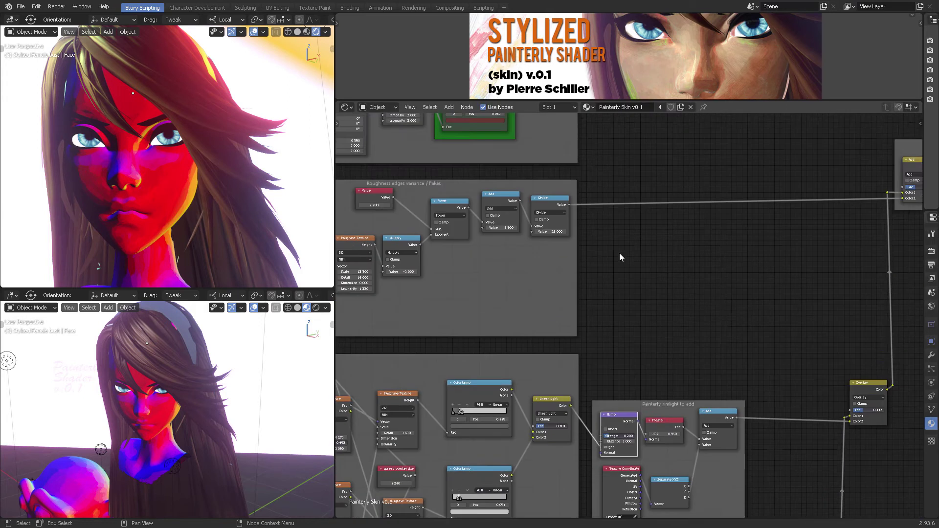
Look over the upper node frames and return to the "Noise normals" frame with its Factor detail normal node
middle_drag(636, 205, 648, 273)
middle_drag(660, 137, 627, 259)
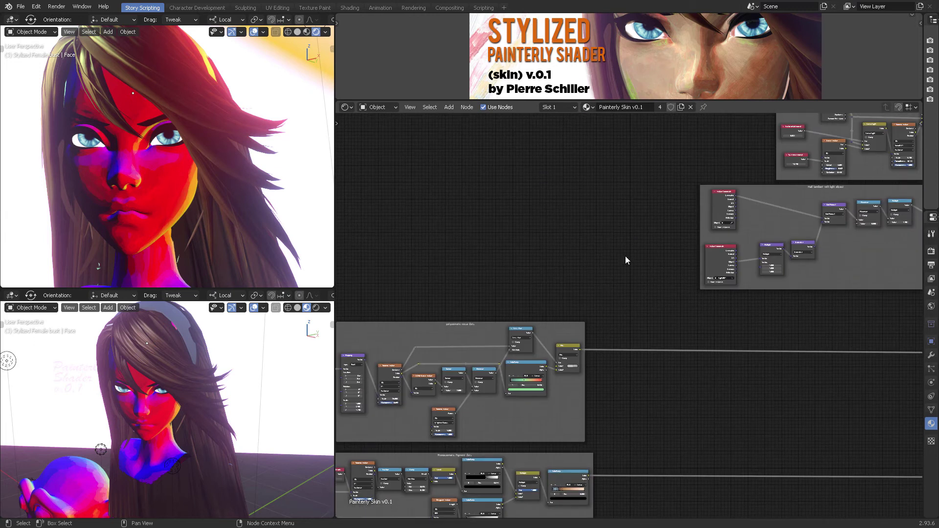
middle_drag(738, 159, 604, 255)
middle_drag(453, 345, 625, 217)
middle_drag(537, 276, 594, 215)
middle_drag(644, 187, 435, 341)
middle_drag(534, 279, 434, 333)
scroll(434, 333, up, 8)
middle_drag(536, 310, 442, 320)
middle_drag(531, 189, 583, 141)
scroll(574, 155, up, 1)
middle_drag(556, 183, 598, 168)
scroll(590, 169, up, 3)
middle_drag(451, 168, 500, 158)
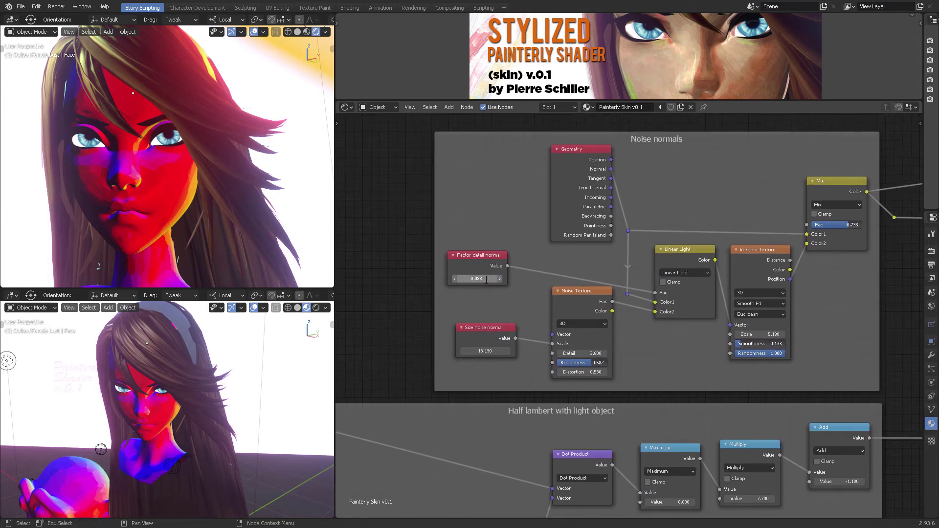
Try a Factor detail normal value of 0.333 and restore it to 0.083333
click(482, 278)
key(Return)
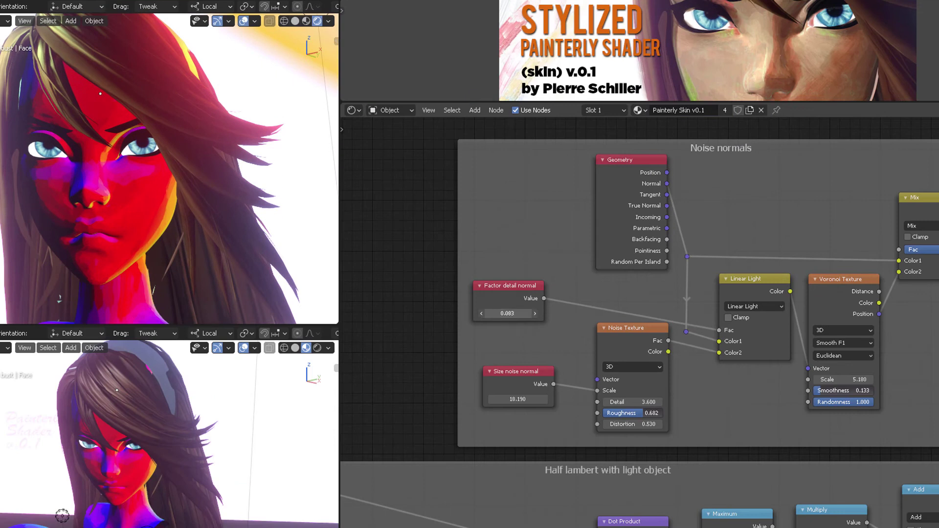
drag(507, 314, 537, 316)
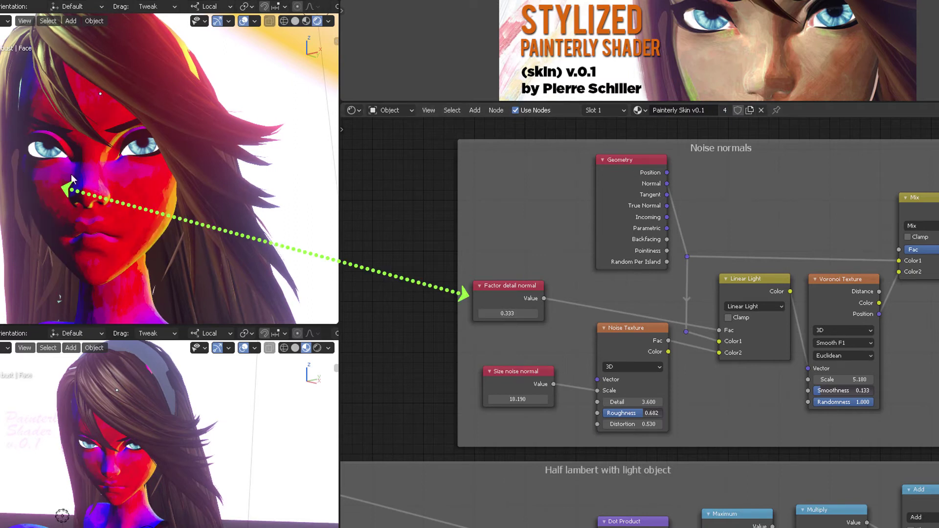
click(508, 313)
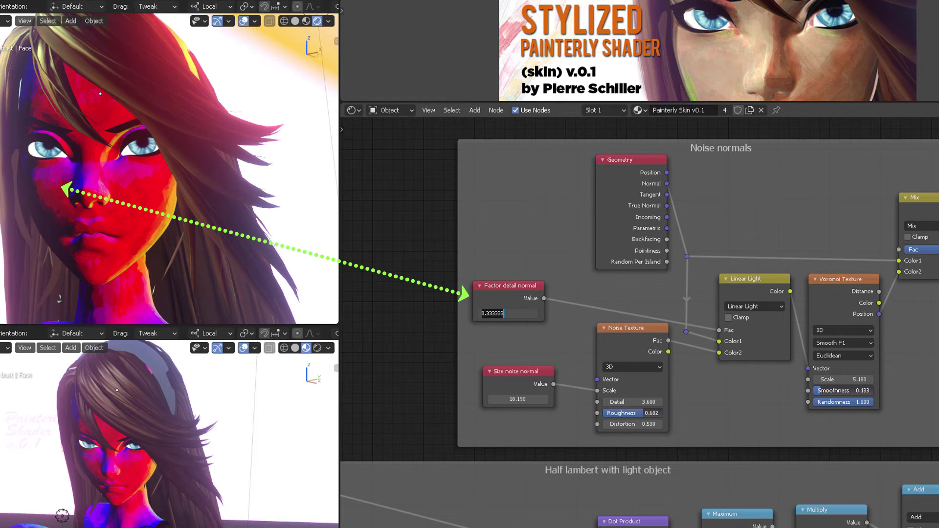
text(0.083333)
key(Return)
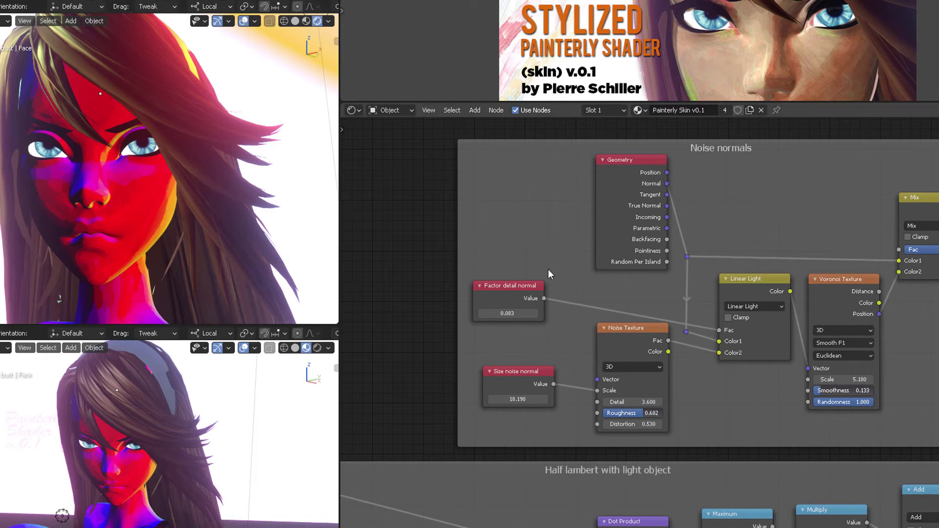
Try other values for Size noise normal, the Voronoi Texture's Scale and the Mix node's Fac, restoring the originals
middle_drag(601, 283, 576, 276)
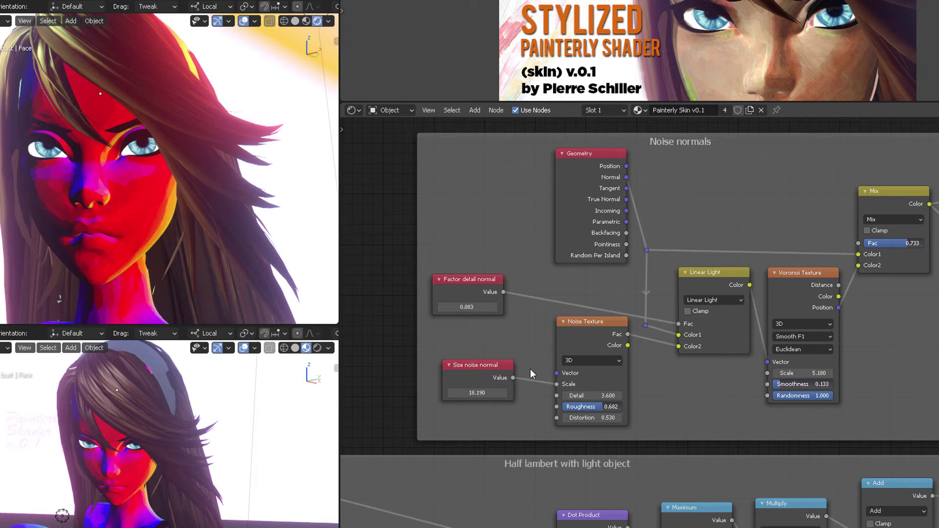
mouse_move(481, 393)
mouse_down()
mouse_move(464, 392)
mouse_move(481, 393)
mouse_up()
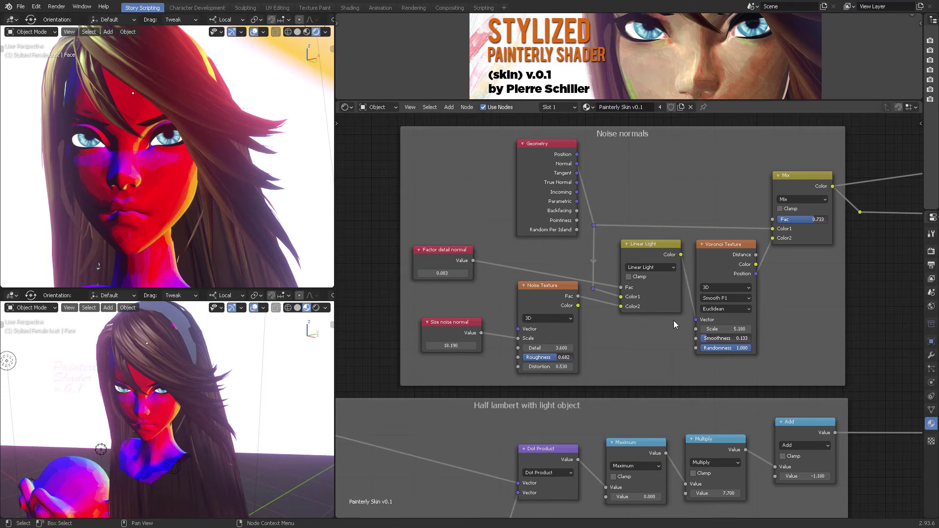
drag(717, 326, 739, 326)
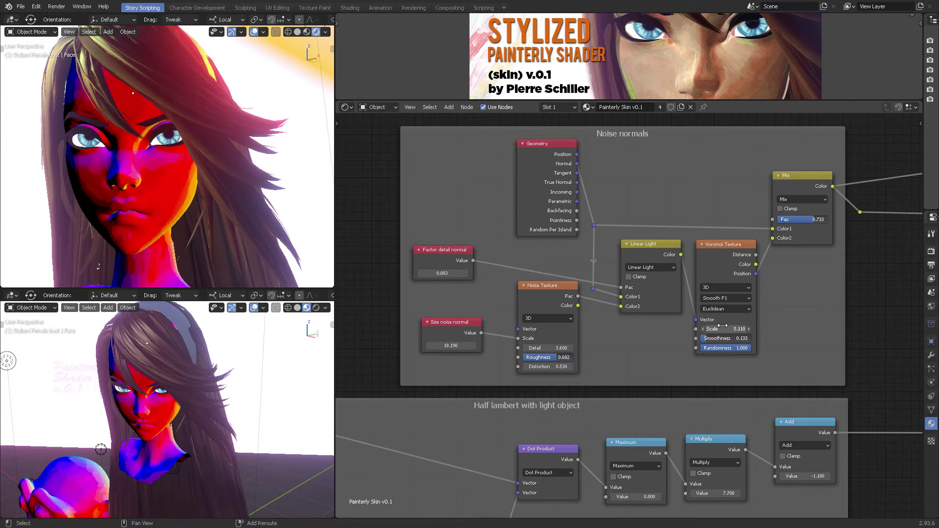
key(ctrl+z)
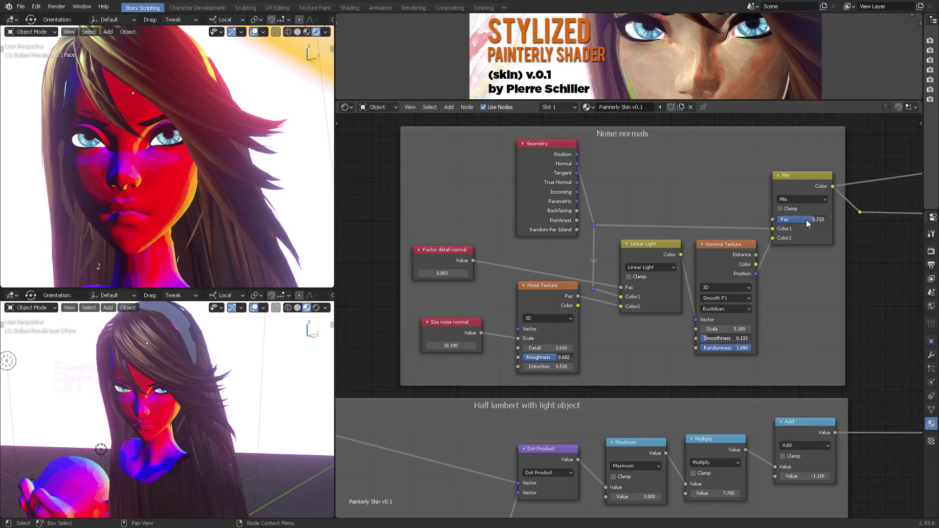
mouse_move(809, 223)
mouse_down()
mouse_move(787, 223)
mouse_move(827, 220)
mouse_move(796, 227)
mouse_up()
Nudge the "Noise normals" frame slightly and preview the Add node's output in the "Half lambert with light object" frame
scroll(639, 213, down, 2)
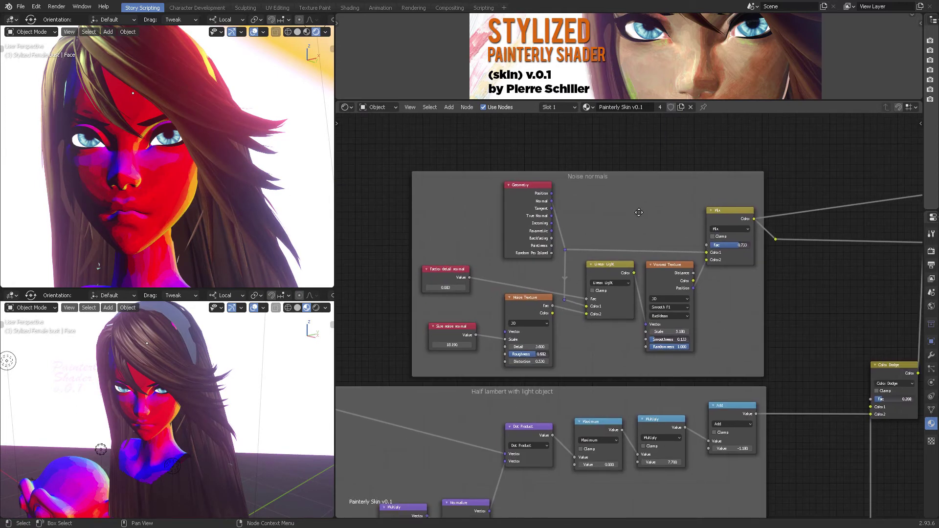
drag(631, 212, 629, 209)
middle_drag(589, 387, 668, 224)
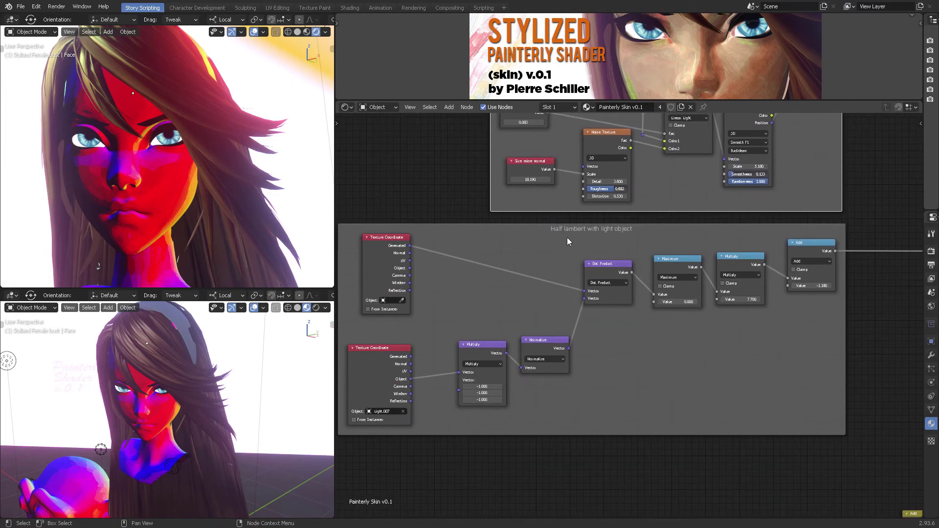
ctrl+shift+click(818, 250)
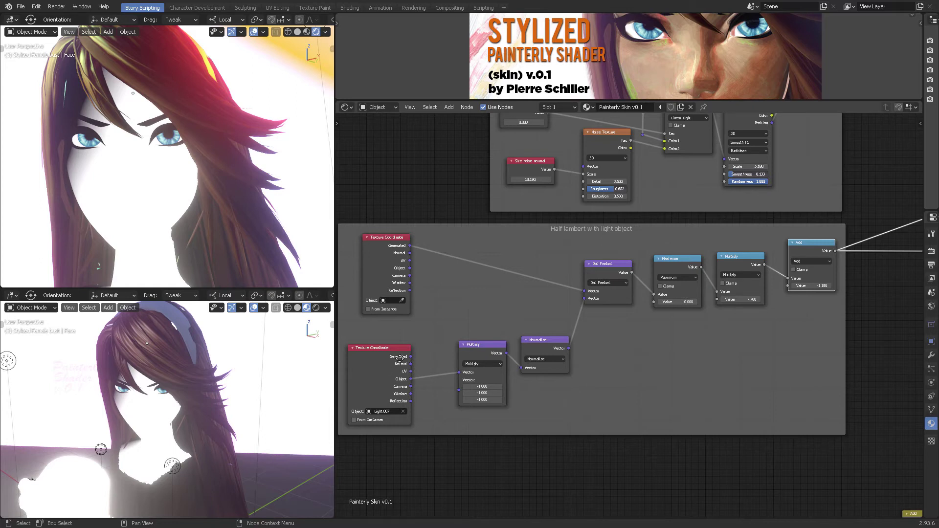
Move both Texture Coordinate nodes in the "Half lambert with light object" frame closer to its other nodes and show the Light.007 shadow light
drag(378, 365, 399, 359)
drag(376, 256, 392, 264)
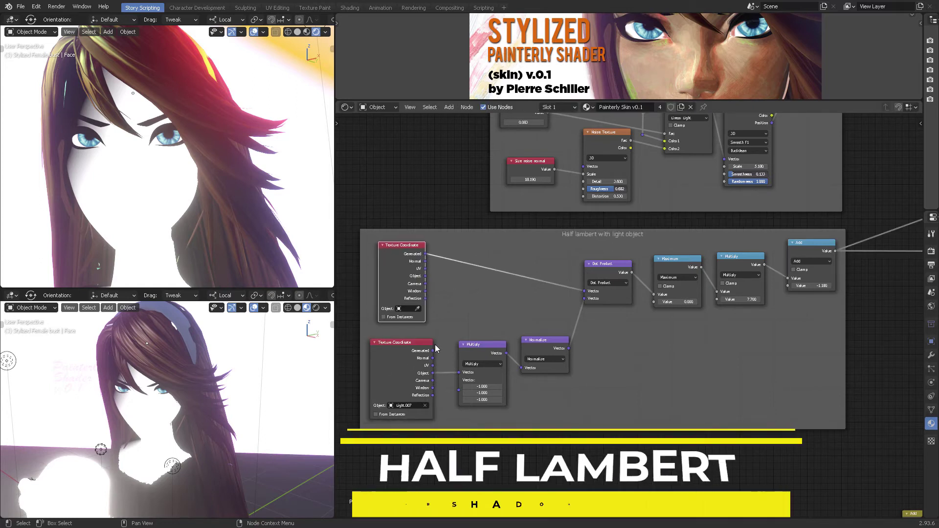
middle_drag(471, 280, 620, 219)
scroll(521, 262, up, 6)
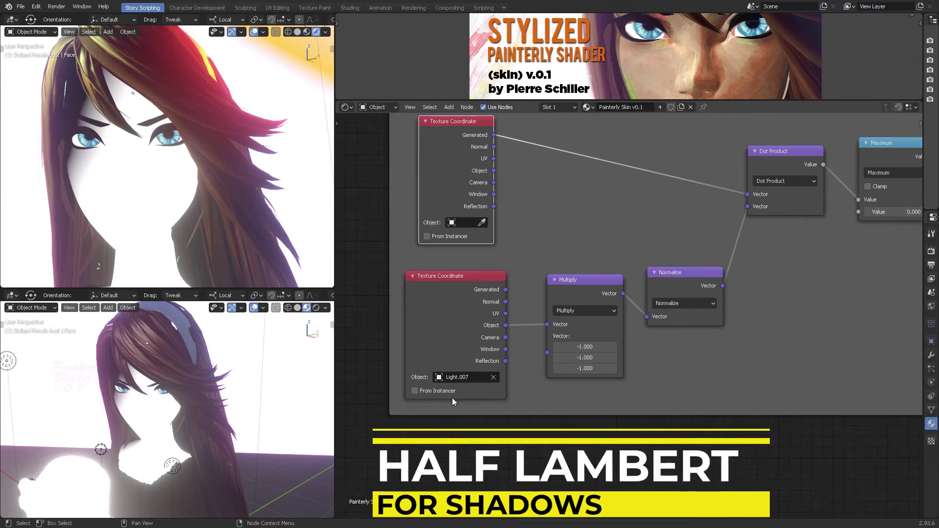
shift+middle_drag(241, 511, 294, 403)
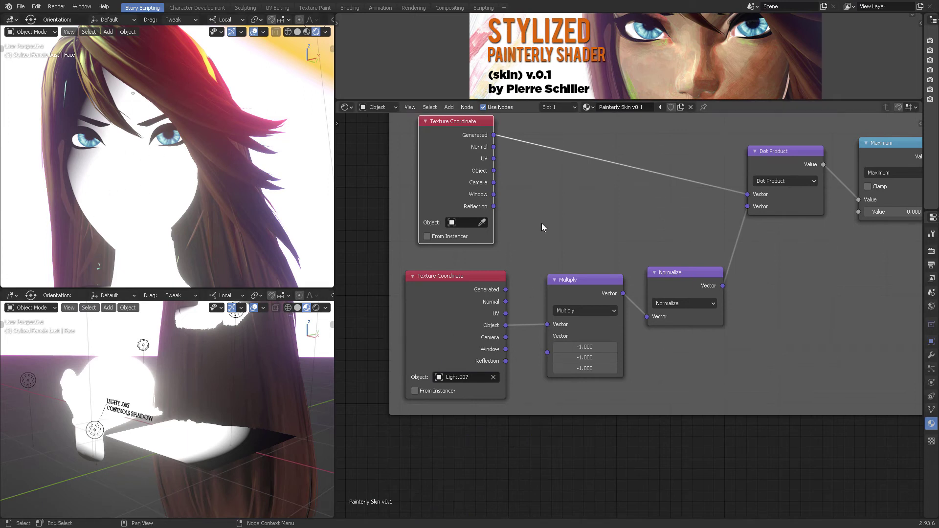
middle_drag(542, 227, 557, 254)
drag(452, 163, 450, 168)
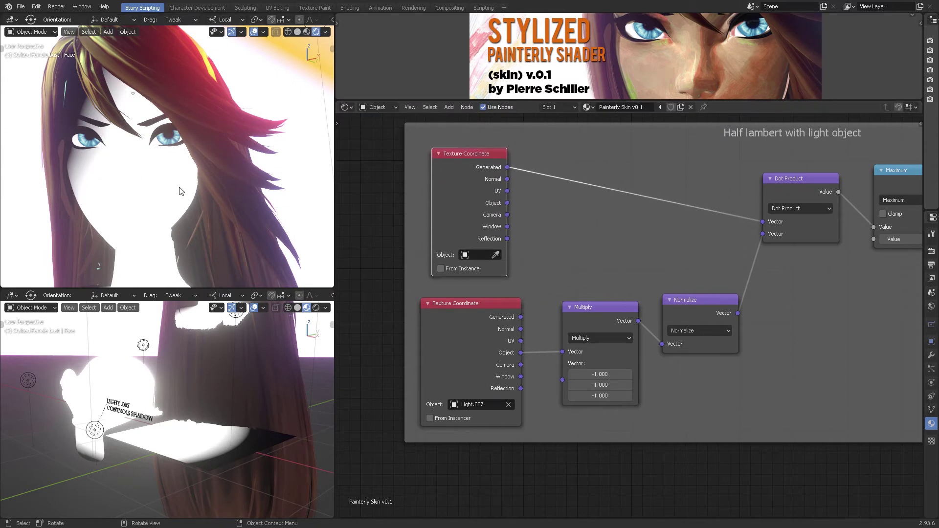
Find the shader's main Texture Coordinate node and examine its Generated, Normal and UV connections
scroll(616, 313, down, 5)
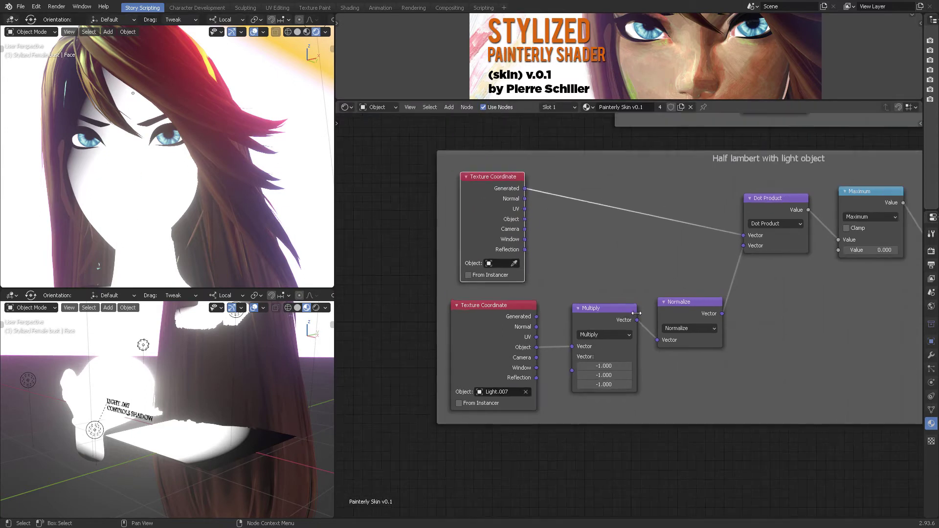
scroll(635, 362, down, 6)
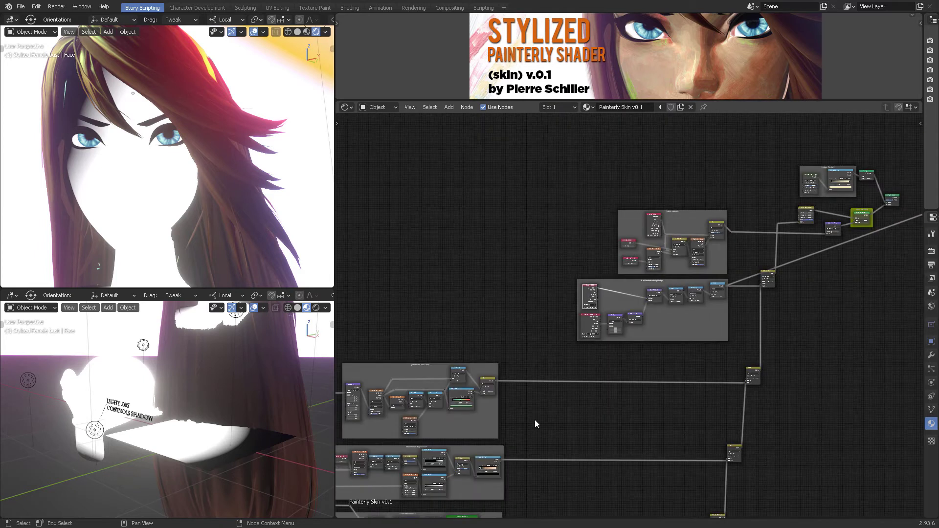
scroll(583, 349, up, 8)
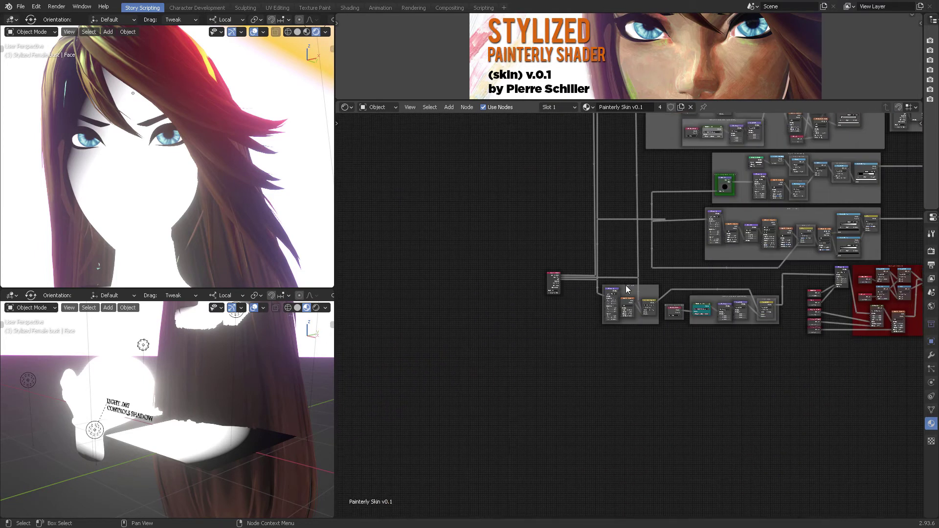
scroll(483, 313, up, 1)
middle_drag(483, 313, 578, 326)
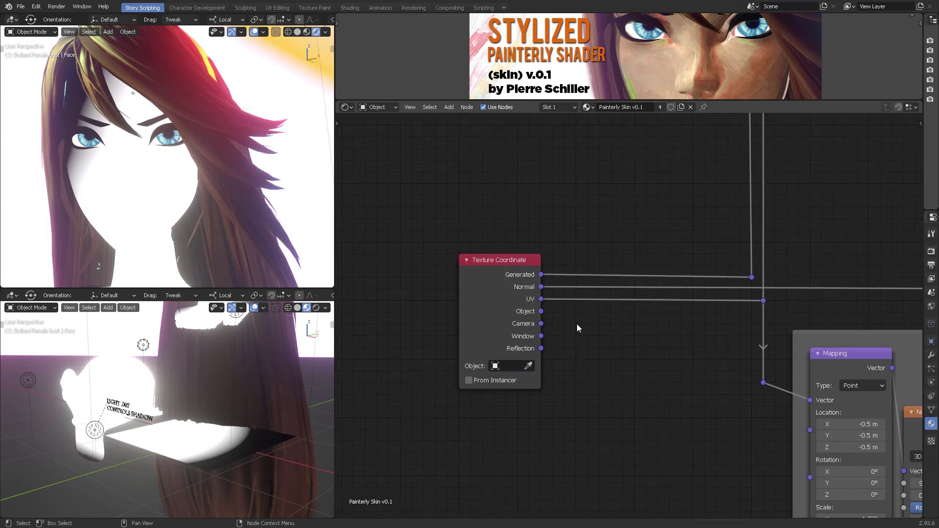
mouse_move(489, 261)
mouse_down()
mouse_move(492, 302)
mouse_move(481, 289)
mouse_move(488, 260)
mouse_up()
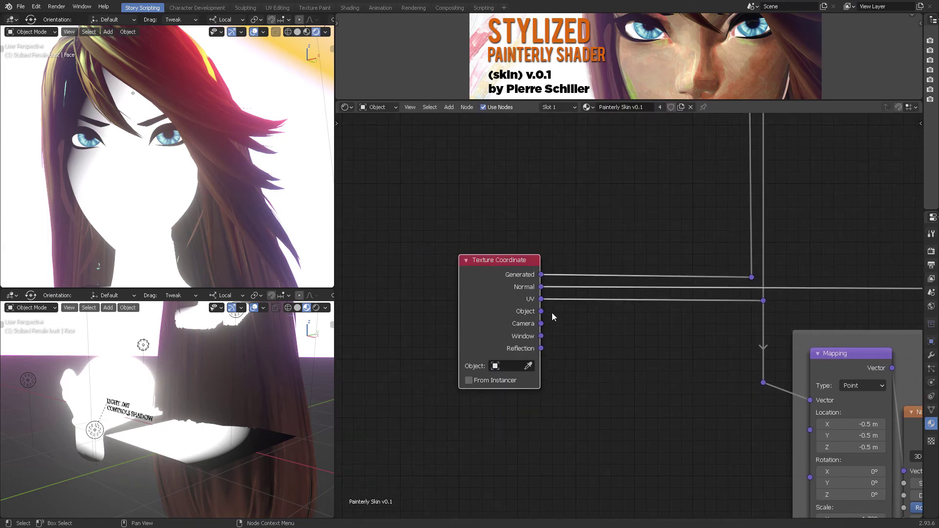
click(642, 277)
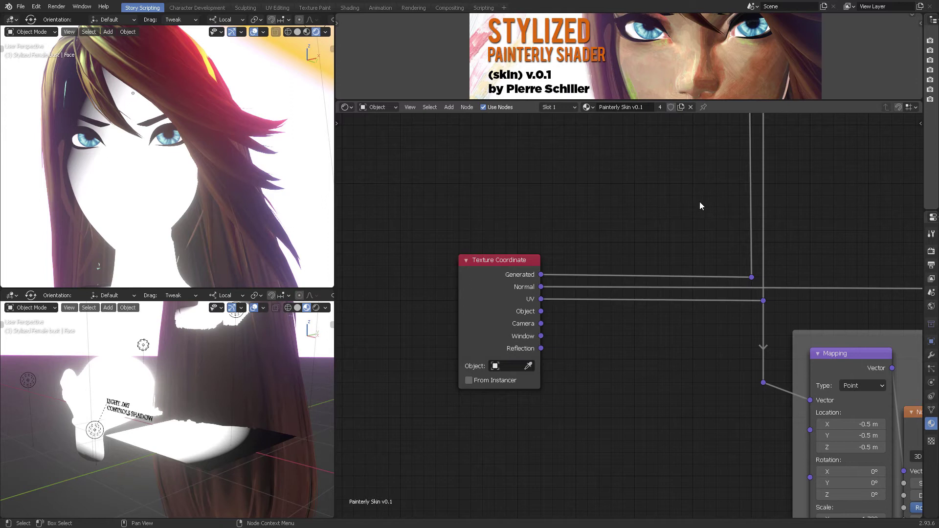
middle_drag(744, 299, 717, 297)
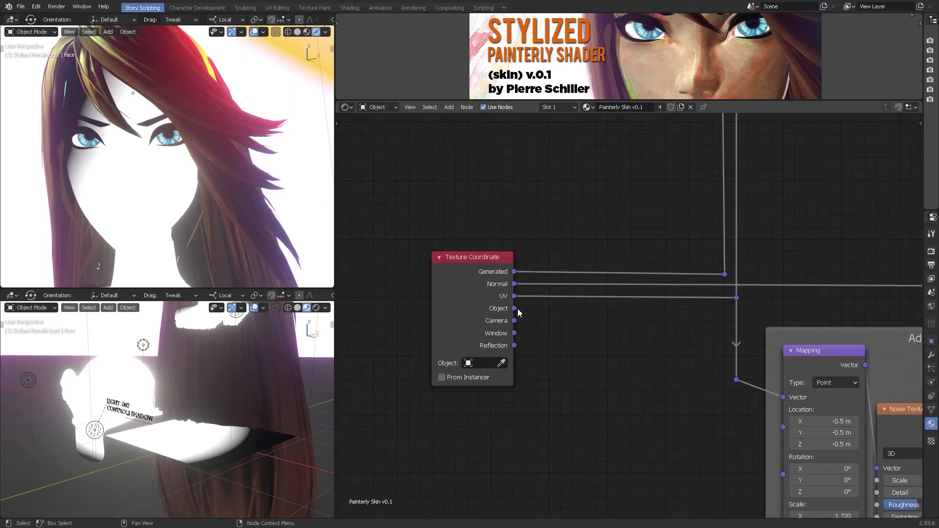
Follow the links from the main Texture Coordinate node past the "Adds noise" frame to the "Light Threshold overlay" frame
drag(514, 309, 597, 333)
scroll(598, 334, down, 3)
middle_drag(507, 302, 497, 340)
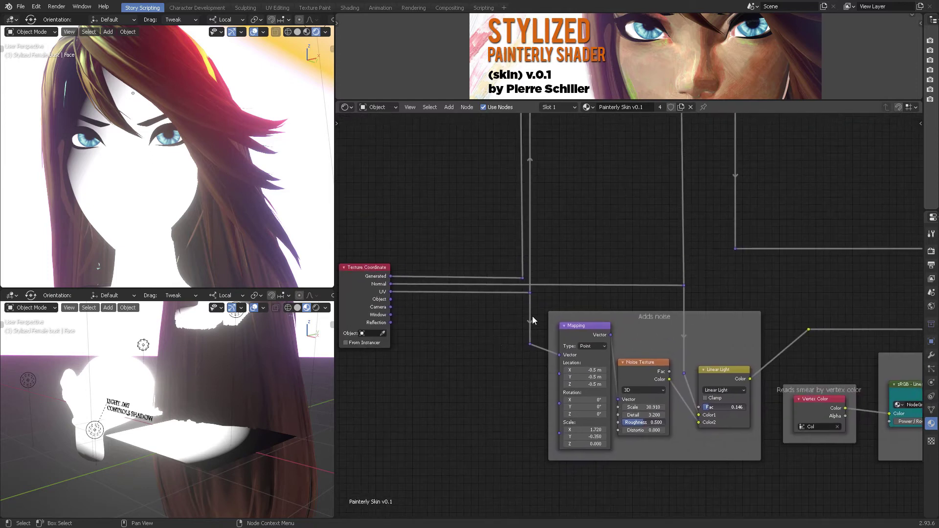
scroll(549, 316, down, 4)
middle_drag(551, 314, 512, 322)
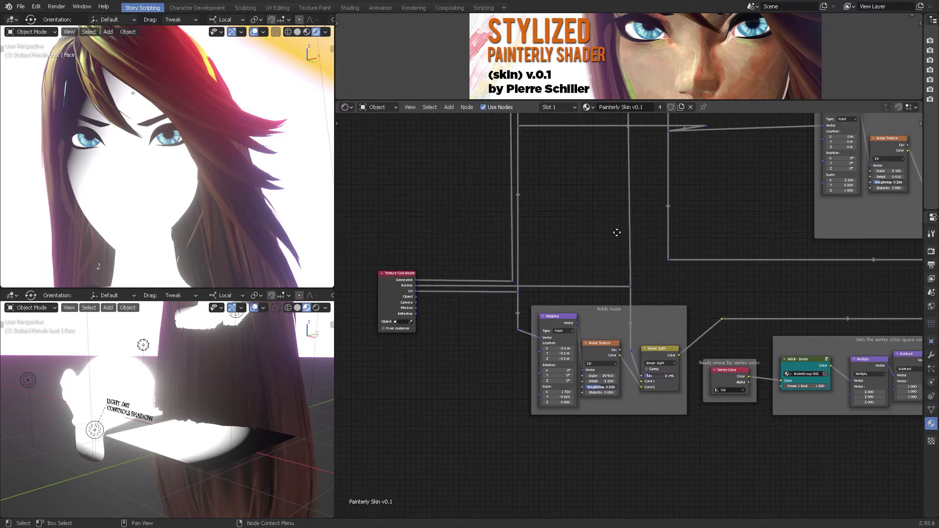
middle_drag(625, 240, 602, 187)
middle_drag(583, 223, 612, 206)
scroll(622, 219, up, 2)
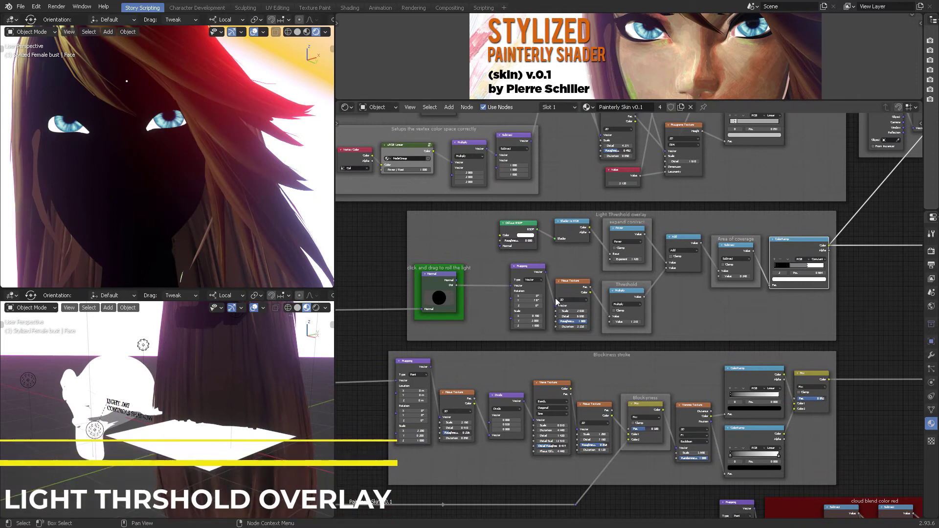
Try different light directions on the Normal node of the "Light Threshold overlay" frame, checking the monkey head's shadow, and restore the original direction
middle_drag(707, 302, 678, 300)
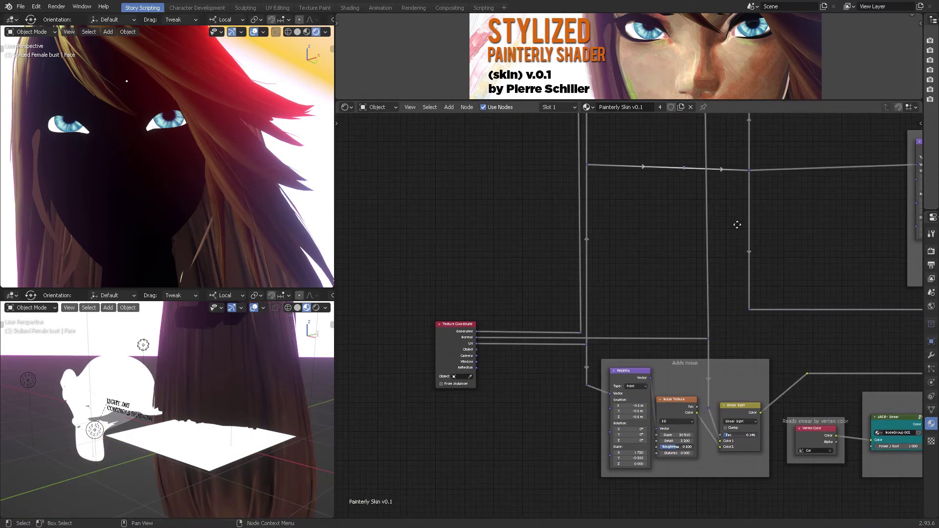
middle_drag(118, 387, 169, 397)
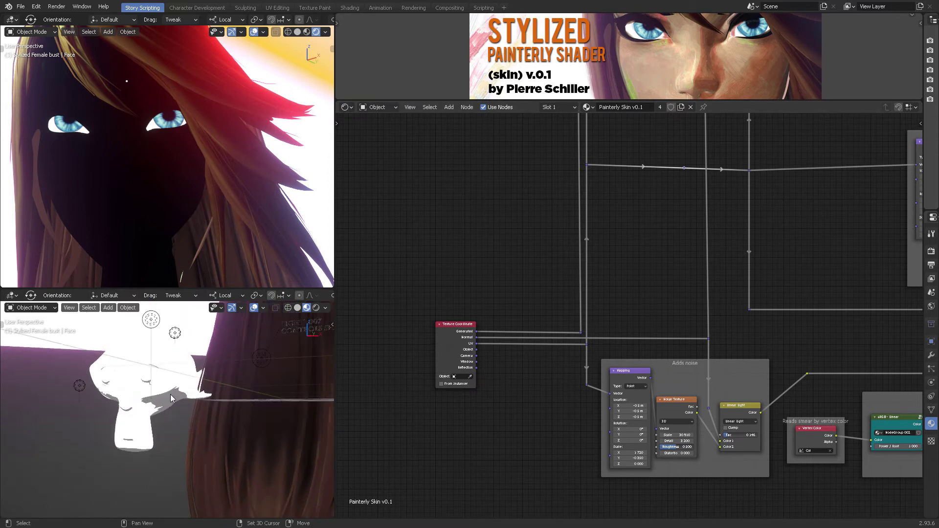
middle_drag(601, 315, 477, 370)
mouse_move(769, 222)
middle_down()
mouse_move(602, 292)
mouse_move(557, 341)
middle_up()
mouse_move(634, 247)
mouse_down()
mouse_move(606, 243)
mouse_move(617, 223)
mouse_up()
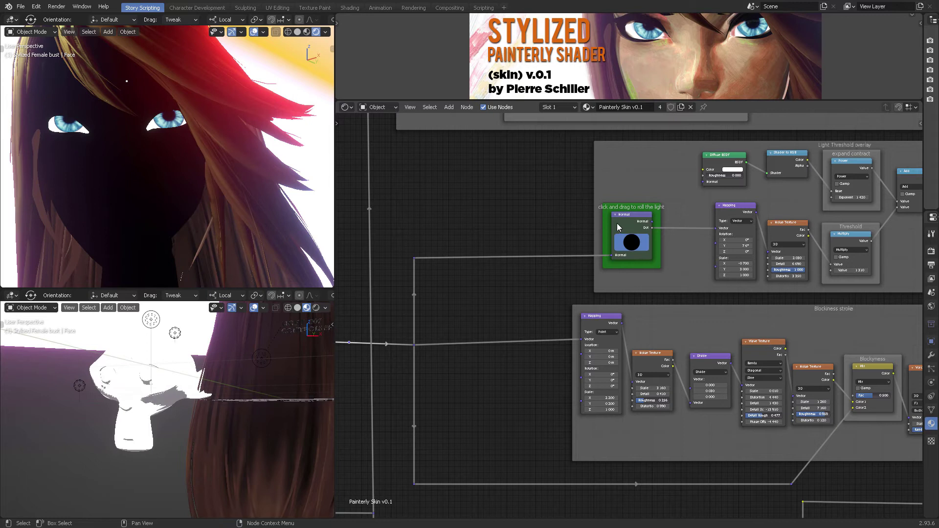
scroll(225, 382, up, 5)
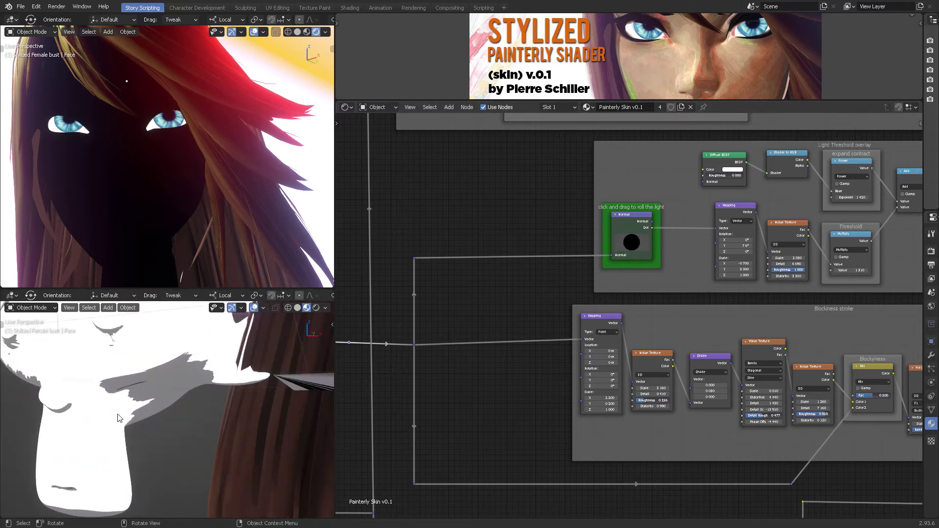
drag(637, 249, 672, 270)
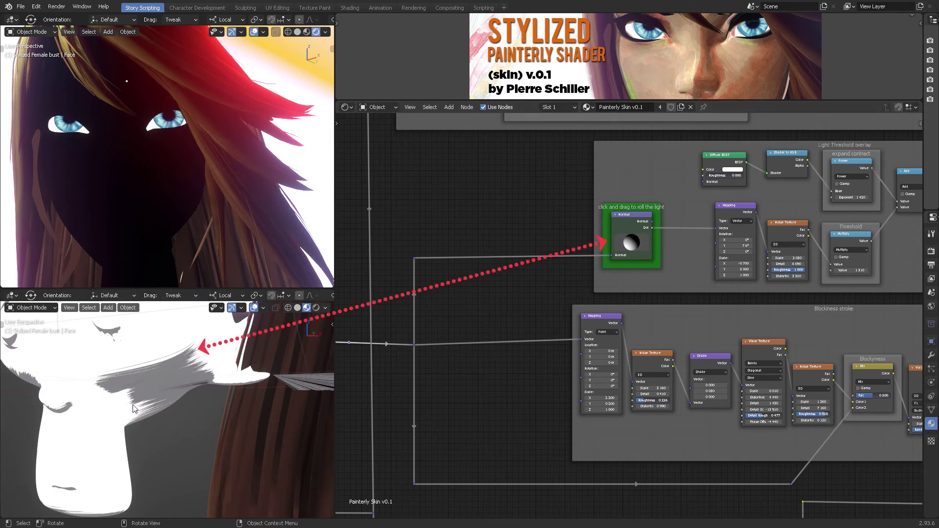
drag(629, 248, 571, 275)
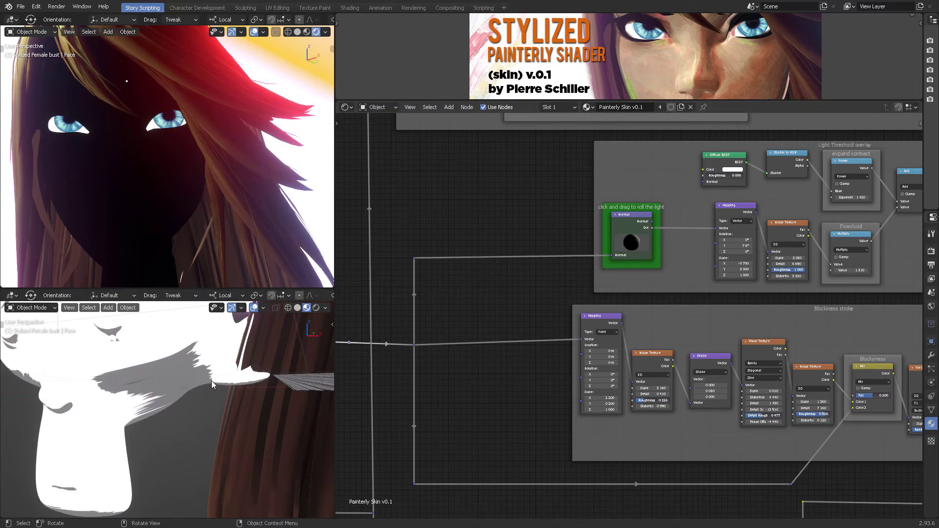
drag(631, 245, 629, 281)
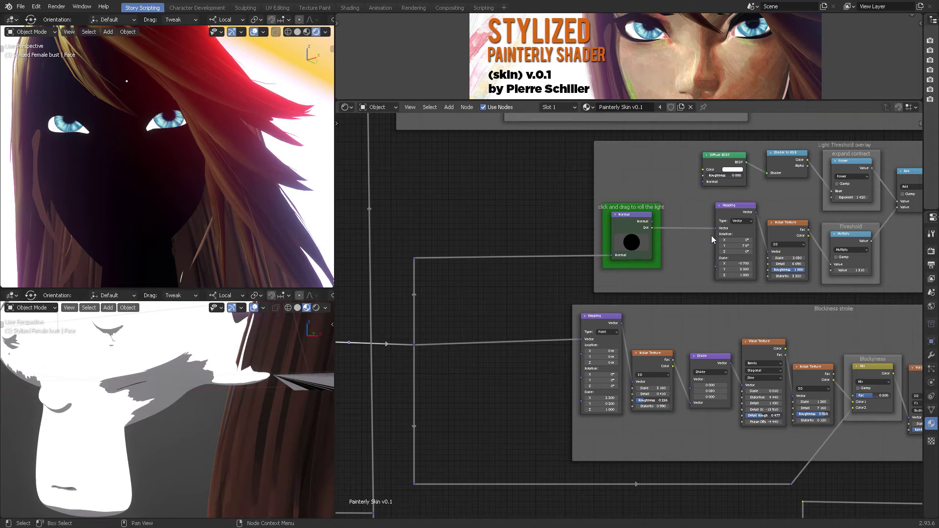
Preview the Map Range output of the "cloud blend color red" frame and view the smearing on the face and monkey head
middle_drag(679, 283, 657, 281)
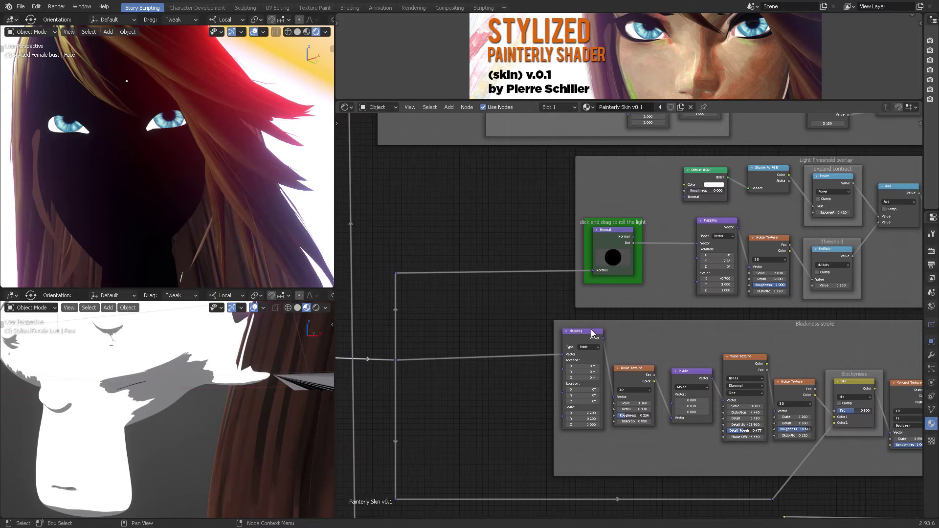
middle_drag(556, 328, 578, 317)
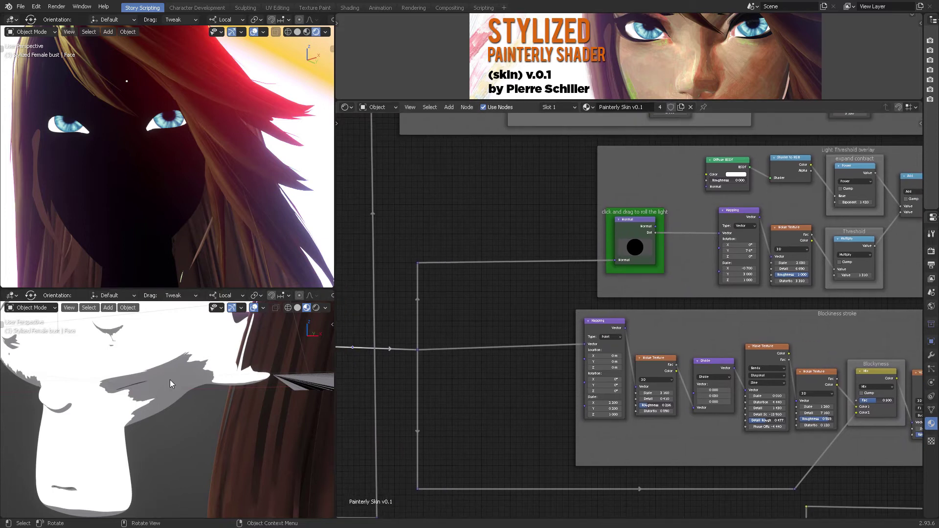
scroll(695, 316, down, 5)
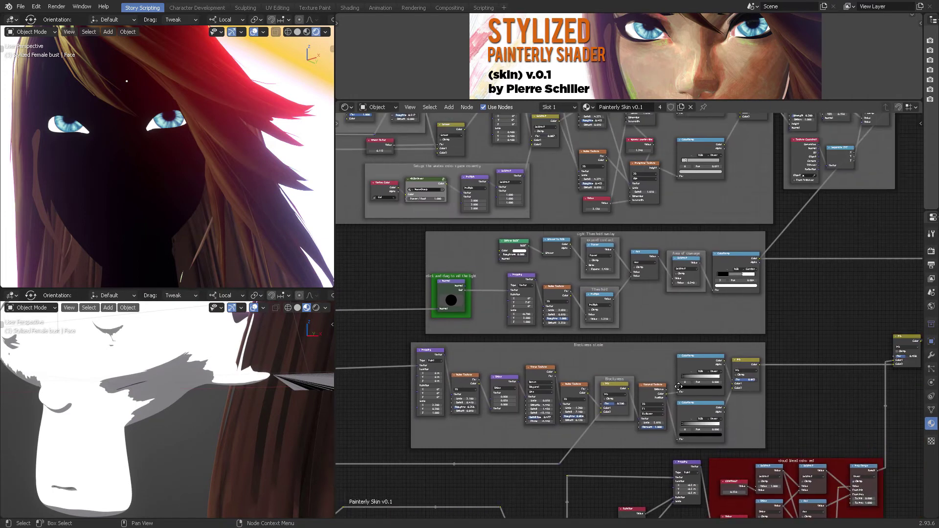
middle_drag(679, 386, 621, 267)
mouse_move(696, 312)
middle_down()
mouse_move(682, 239)
mouse_move(697, 225)
mouse_move(674, 201)
middle_up()
scroll(698, 245, up, 5)
ctrl+shift+click(837, 255)
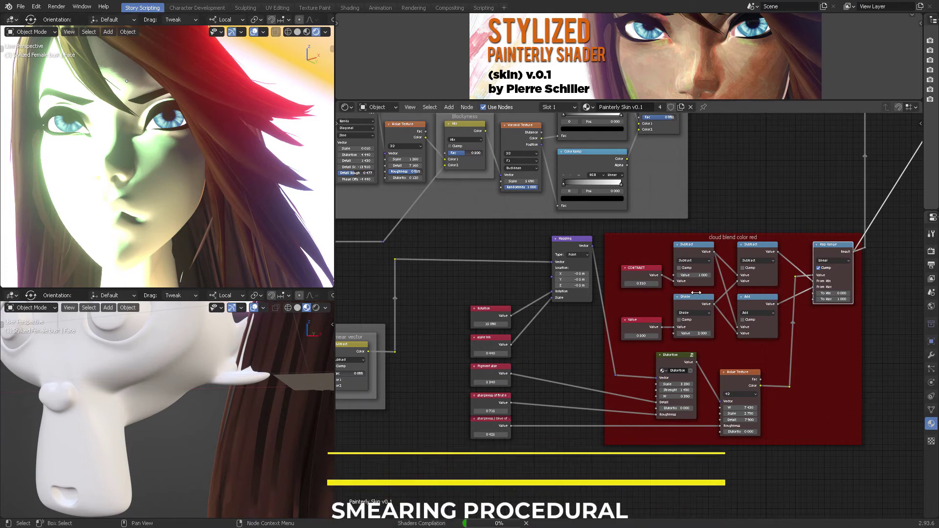
middle_drag(149, 182, 201, 182)
scroll(193, 182, up, 2)
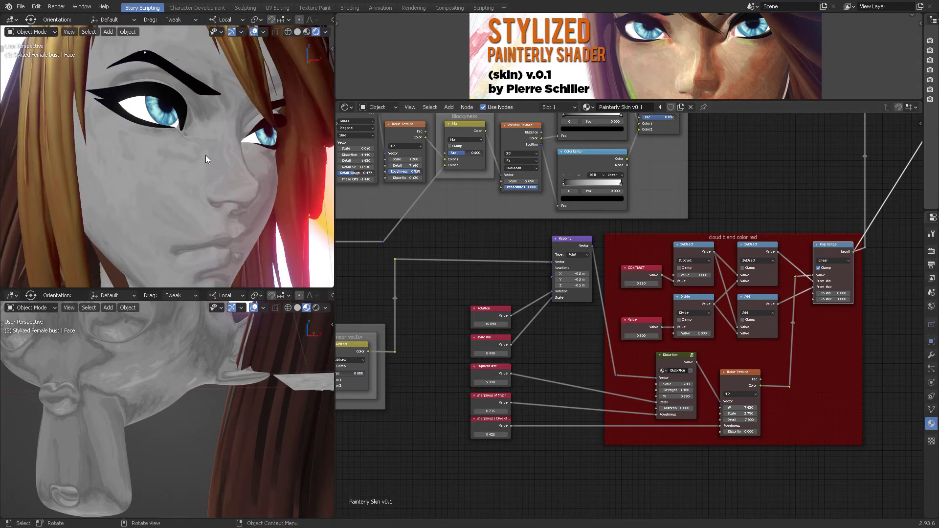
middle_drag(151, 360, 210, 406)
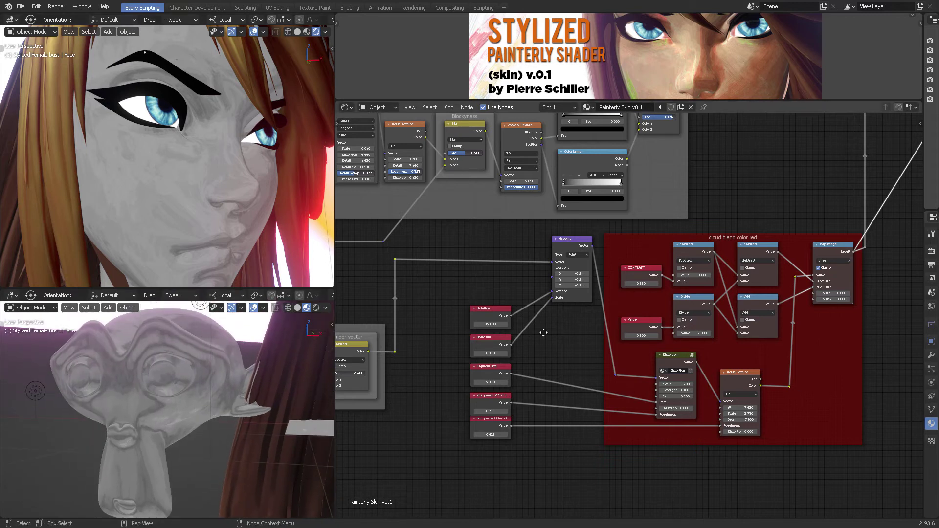
Examine the nodes of the "cloud blend color red" frame and the Rotation, scale ink, Pigment size and sharpness values feeding it
scroll(544, 333, up, 3)
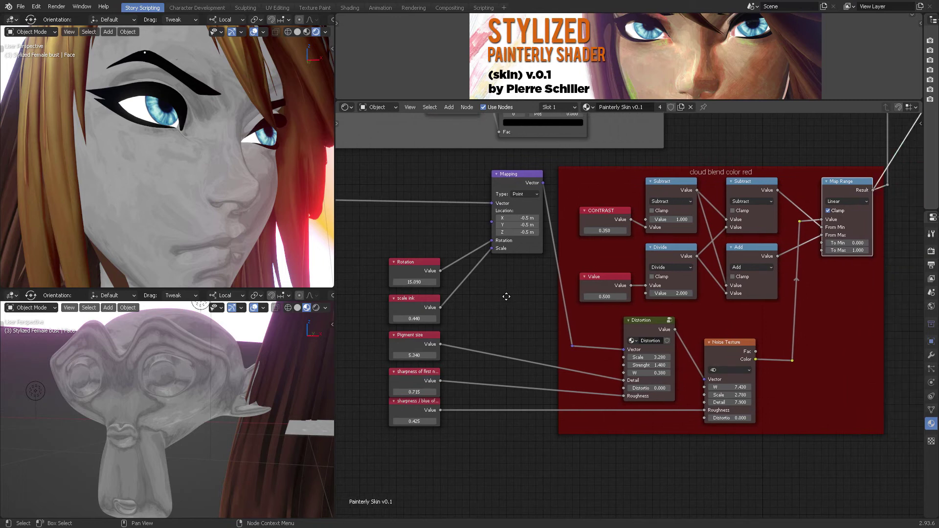
scroll(506, 296, up, 2)
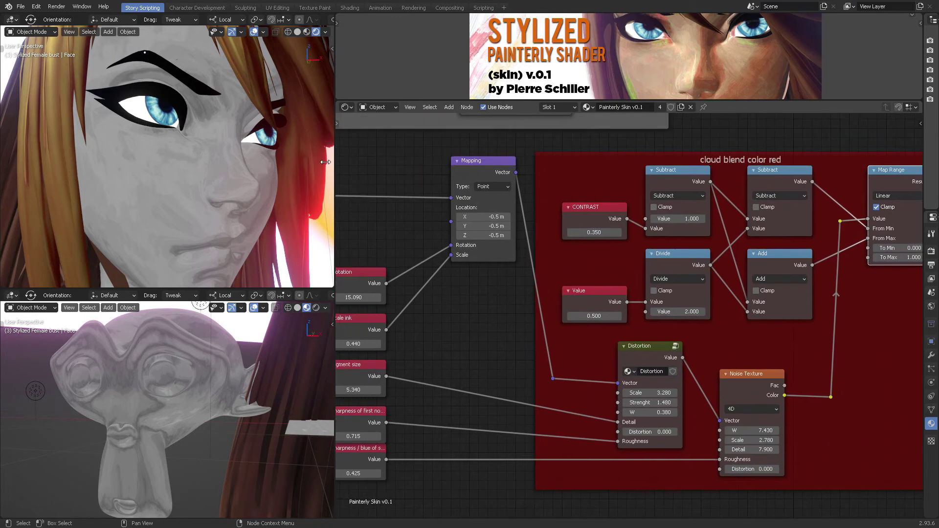
scroll(563, 355, down, 2)
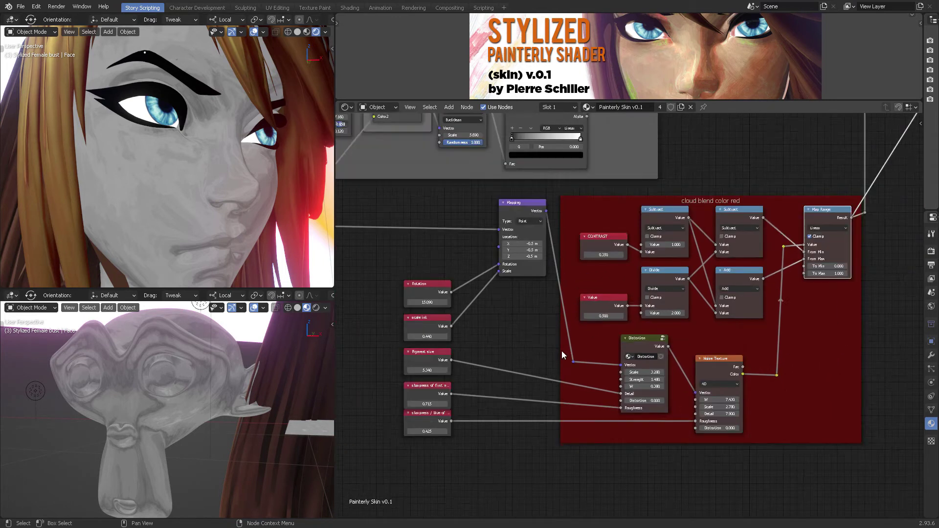
scroll(560, 355, down, 5)
scroll(551, 346, down, 3)
middle_drag(552, 343, 665, 361)
middle_drag(527, 307, 524, 263)
scroll(536, 275, up, 4)
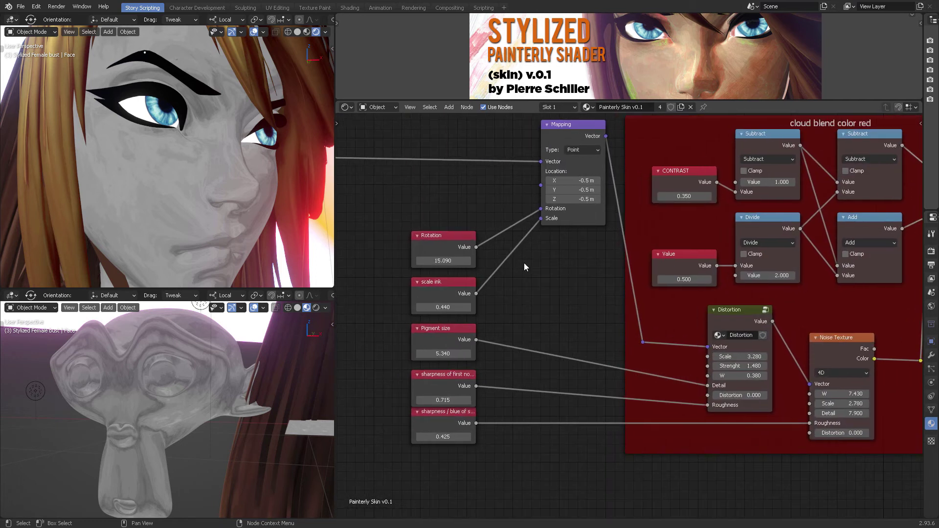
Try other Rotation values and a scale ink of 0.530, restoring the original value of each
click(449, 261)
text(16)
key(Return)
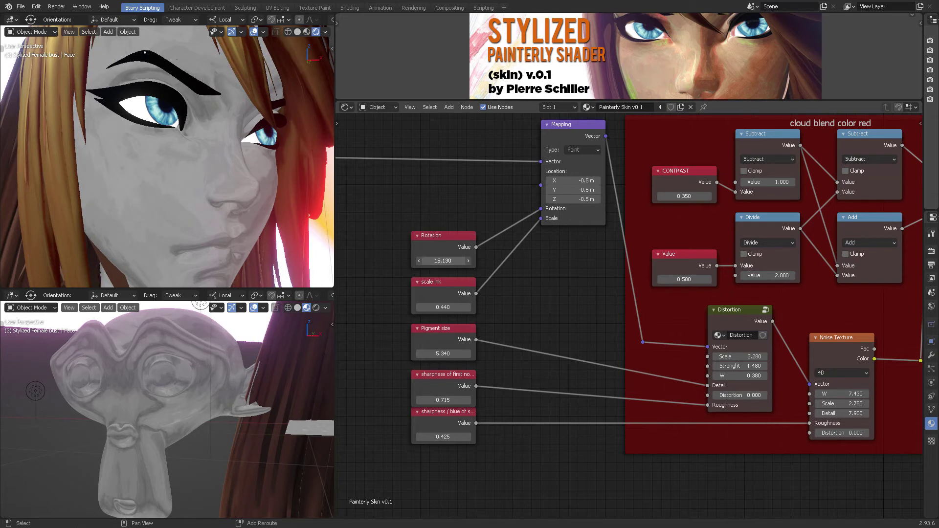
mouse_move(449, 260)
mouse_down()
mouse_move(382, 260)
mouse_move(465, 262)
mouse_up()
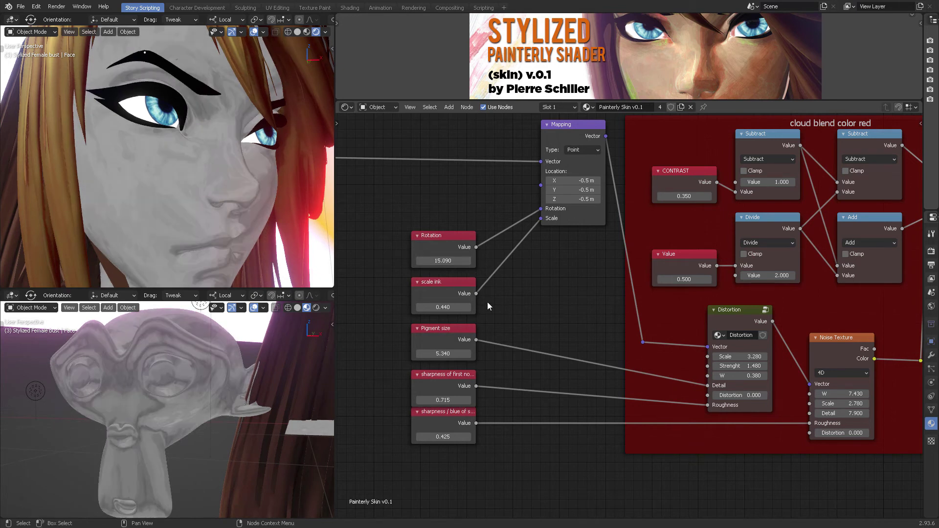
drag(430, 307, 447, 307)
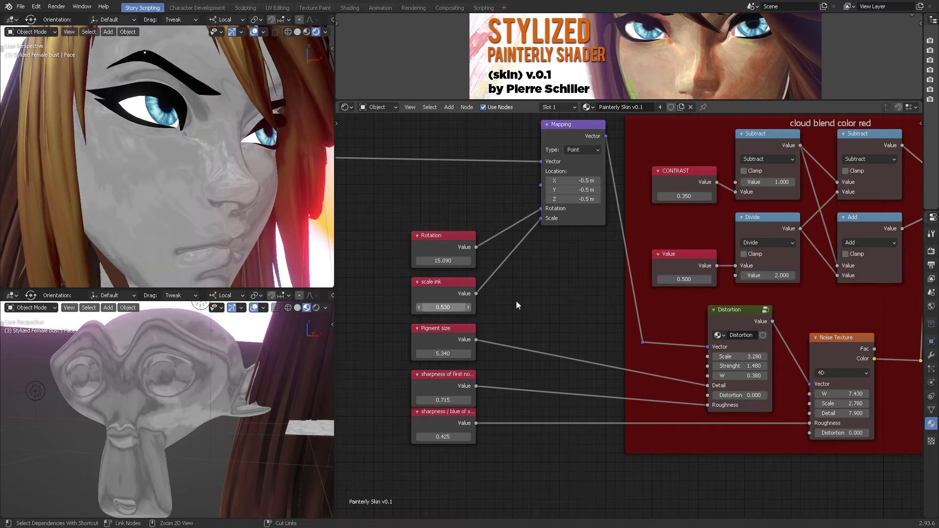
key(ctrl+z)
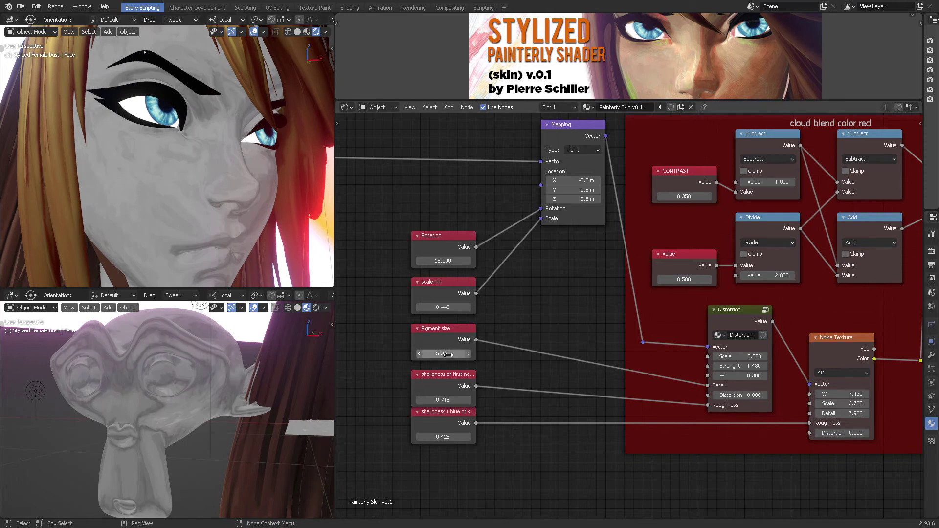
Try another Pigment size, a CONTRAST of 0.250 and another Value setting for the "cloud blend color red" frame, restoring the originals
mouse_move(445, 354)
shift+mouse_down()
mouse_move(433, 355)
mouse_move(536, 341)
shift+mouse_up()
middle_drag(788, 357, 629, 324)
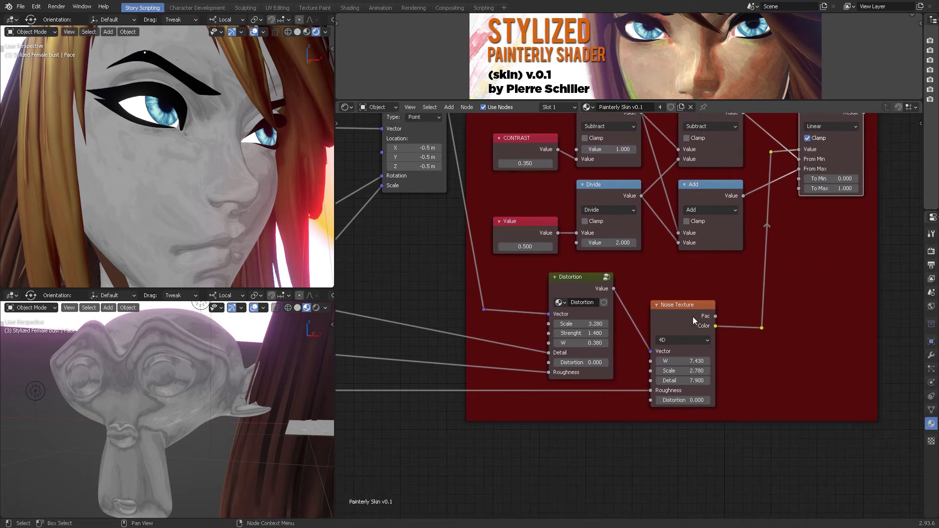
middle_drag(719, 304, 669, 375)
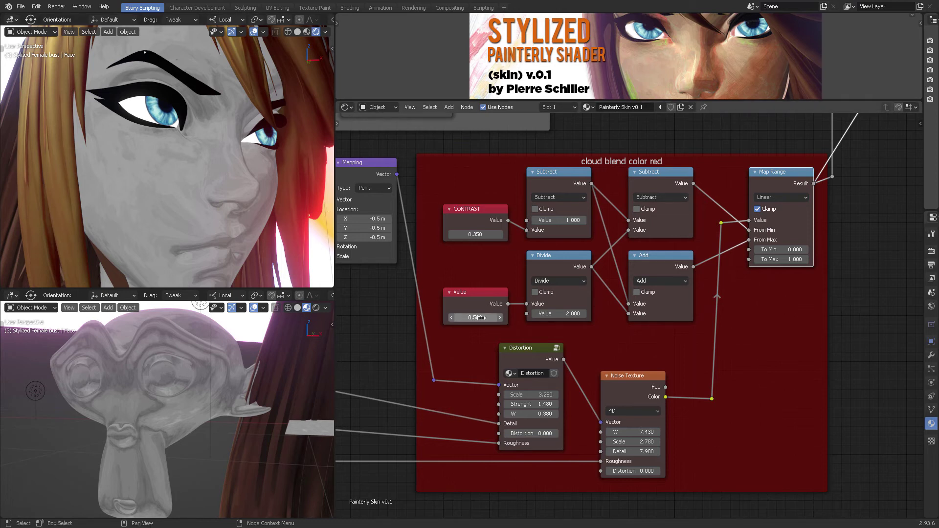
shift+drag(478, 235, 454, 234)
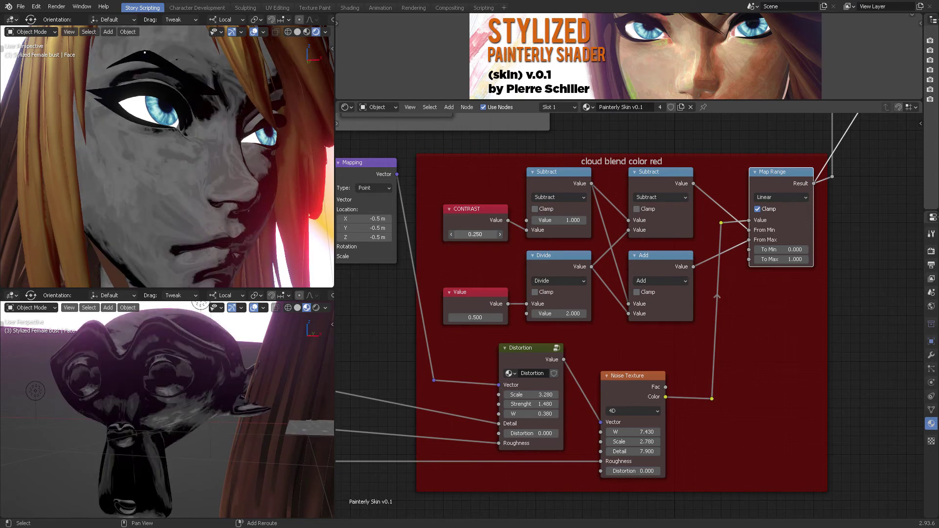
key(ctrl+z)
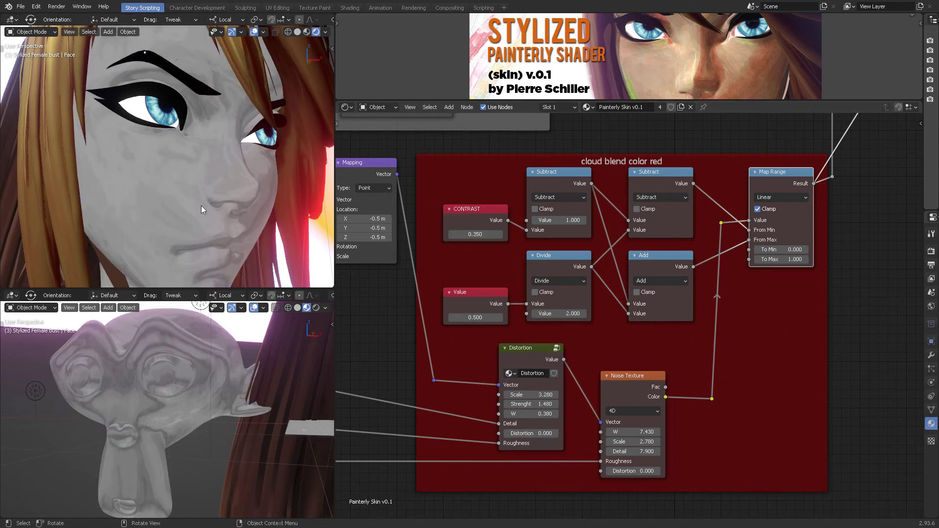
drag(474, 316, 463, 316)
key(ctrl+z)
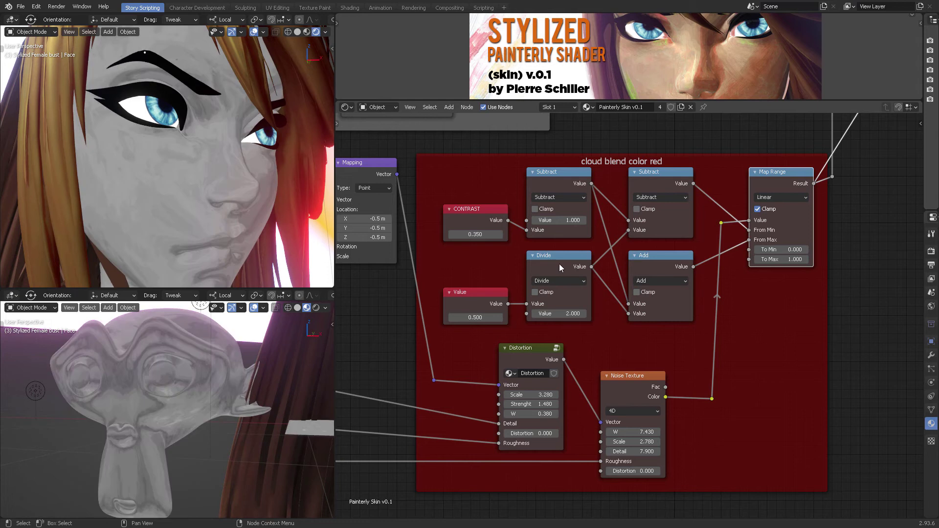
Slightly reposition the CONTRAST, Subtract, Divide, Add and Map Range nodes of the "cloud blend color red" frame and the Mapping node feeding it
drag(559, 261, 560, 264)
drag(654, 257, 654, 263)
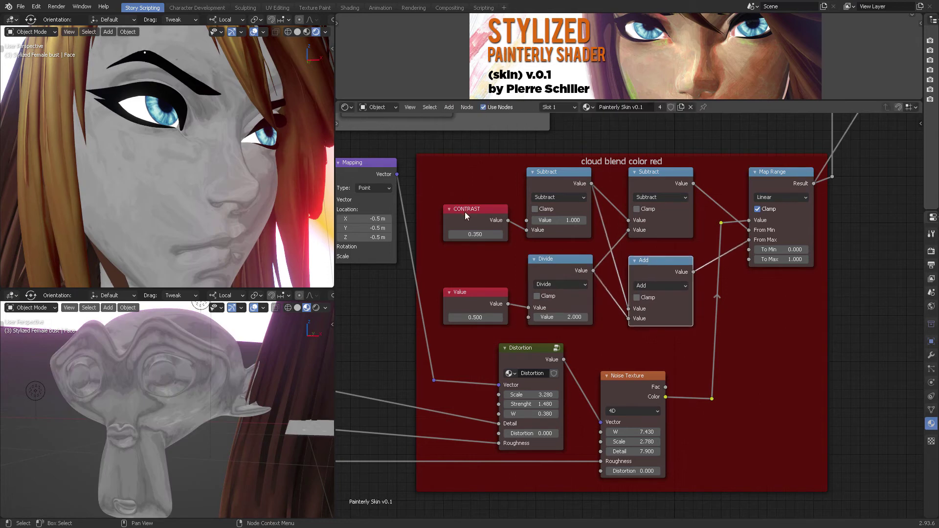
drag(466, 216, 458, 201)
drag(582, 190, 572, 186)
drag(668, 191, 666, 181)
drag(468, 198, 474, 193)
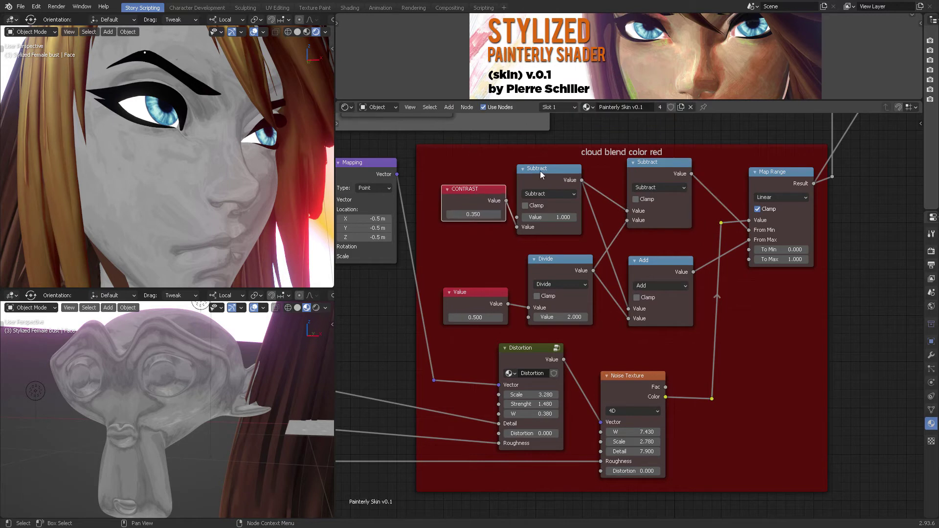
drag(778, 182, 777, 189)
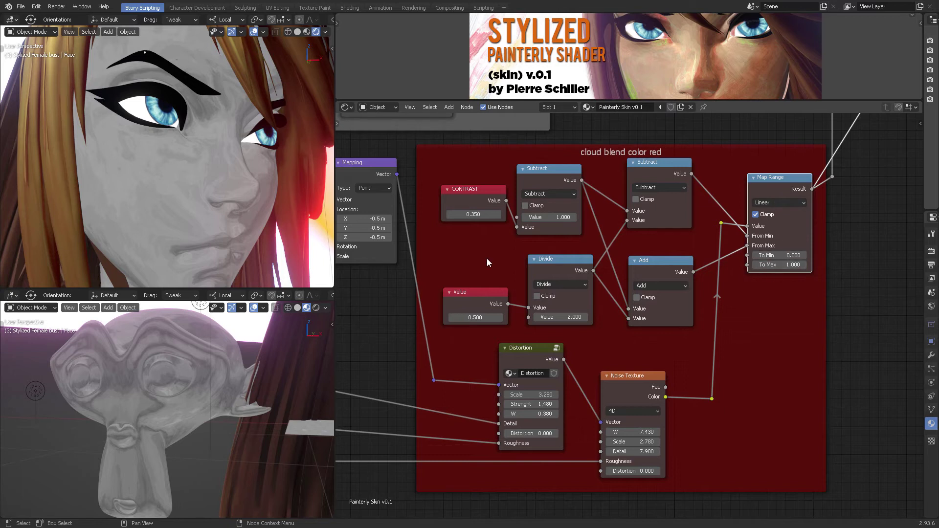
middle_drag(490, 260, 604, 266)
scroll(467, 318, down, 2)
middle_drag(467, 318, 532, 298)
drag(542, 183, 541, 178)
Examine the "Blockiness stroke" frame with its Mapping, Noise, Wave and Voronoi texture nodes
middle_drag(543, 285, 630, 413)
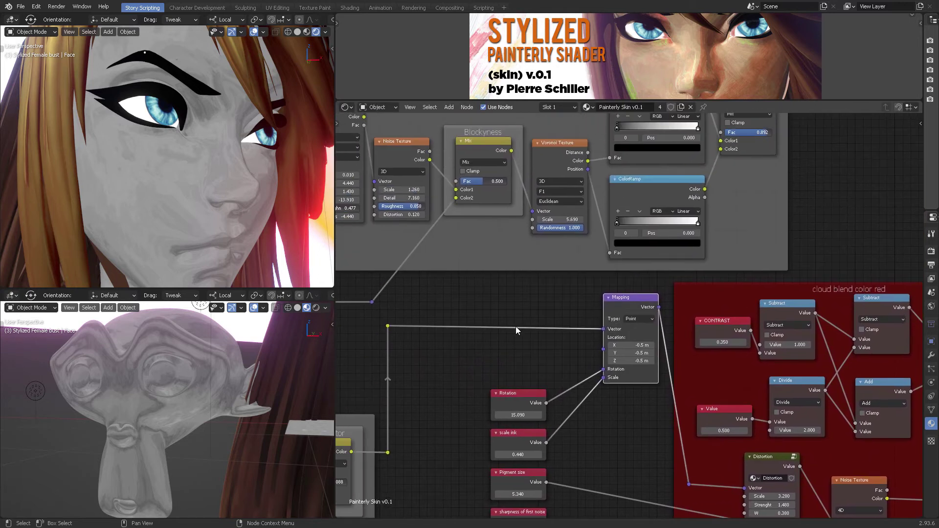
middle_drag(516, 330, 721, 392)
middle_drag(572, 378, 604, 380)
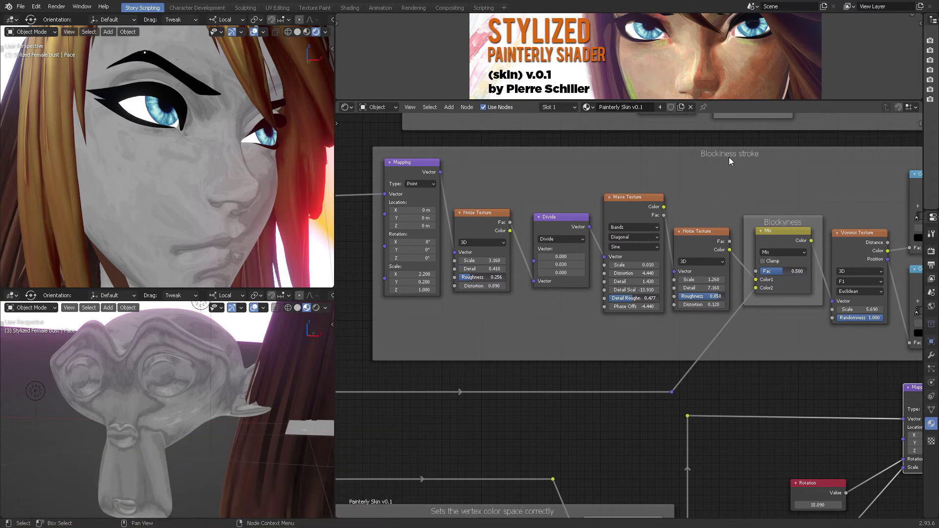
Preview the output of the Blockiness stroke frame's final Mix node on the character's face
middle_drag(885, 188, 649, 177)
ctrl+shift+click(814, 174)
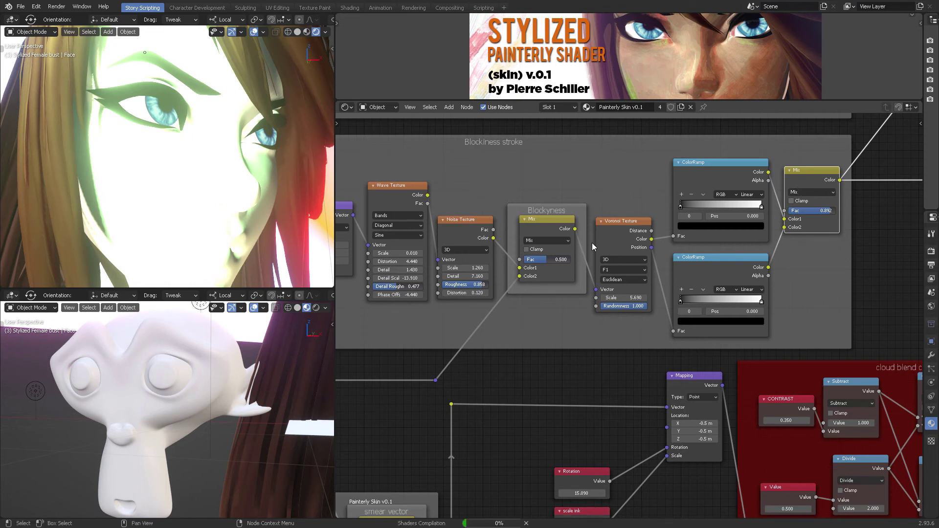
middle_drag(495, 178, 769, 195)
middle_drag(550, 199, 626, 201)
scroll(626, 201, up, 2)
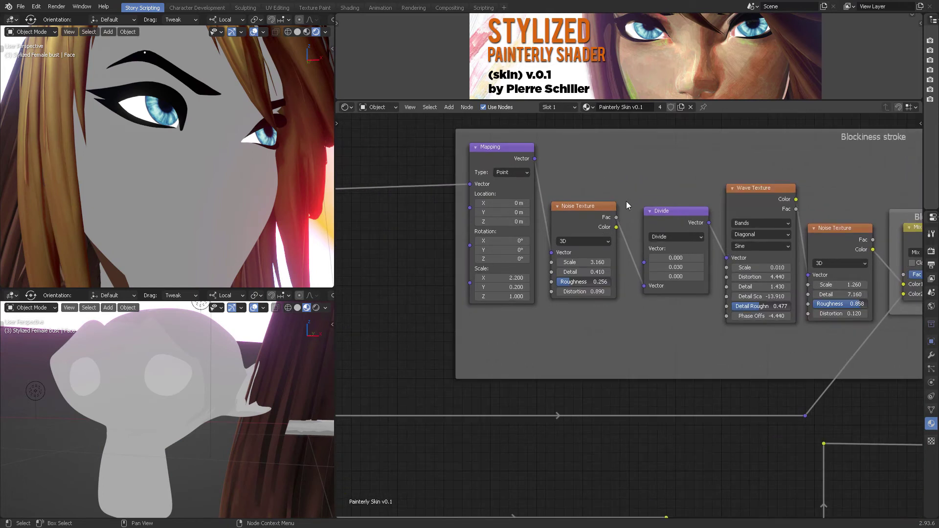
drag(594, 263, 626, 262)
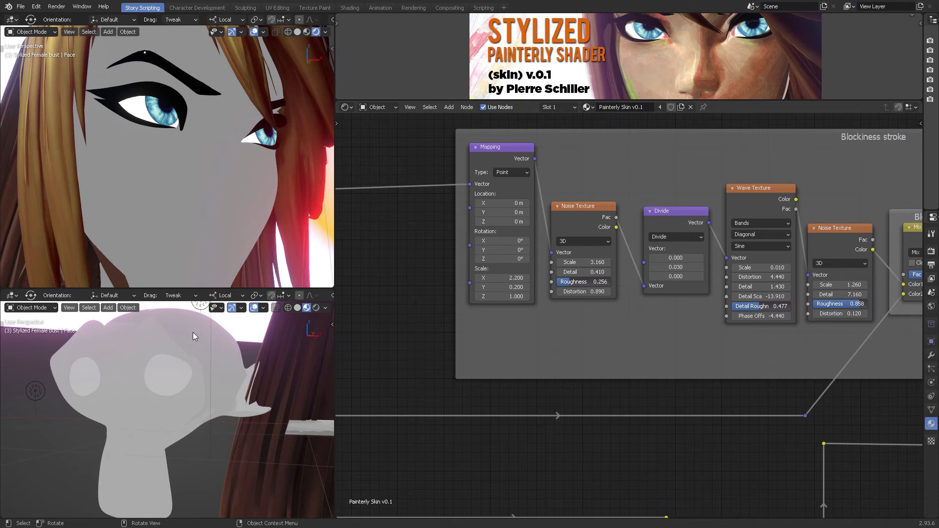
middle_drag(243, 193, 229, 210)
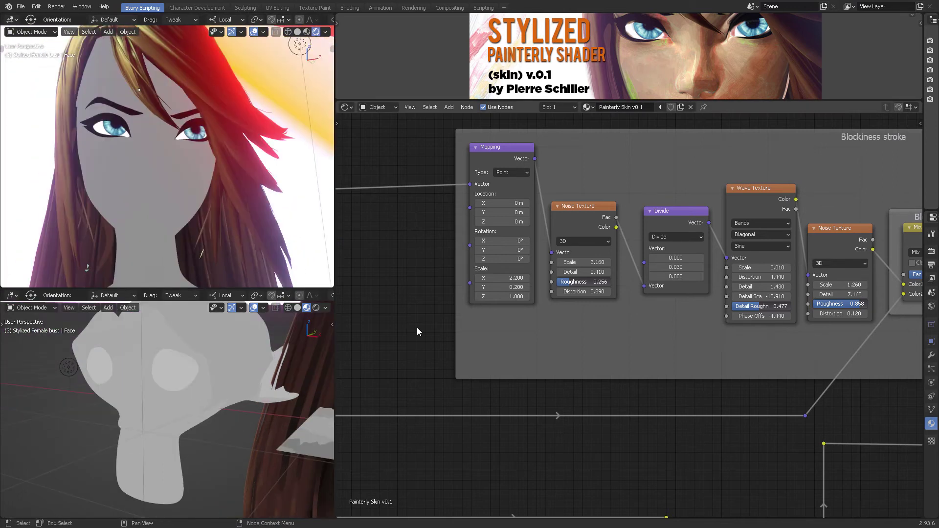
Trace the links from the Texture Coordinate node through the surrounding node frames to the Blockiness stroke frame
middle_drag(449, 323, 697, 282)
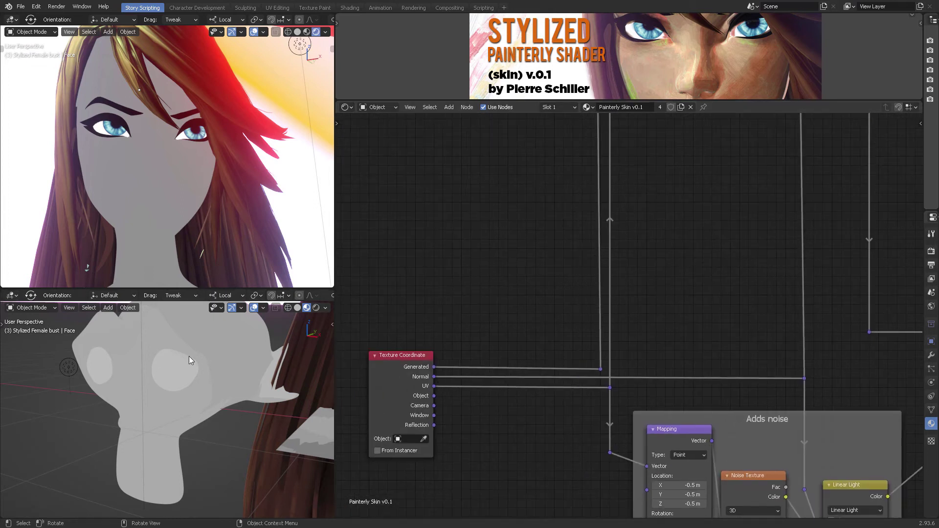
middle_drag(666, 340, 537, 342)
middle_drag(603, 318, 411, 326)
middle_drag(634, 322, 363, 344)
middle_drag(668, 386, 513, 406)
scroll(631, 367, down, 6)
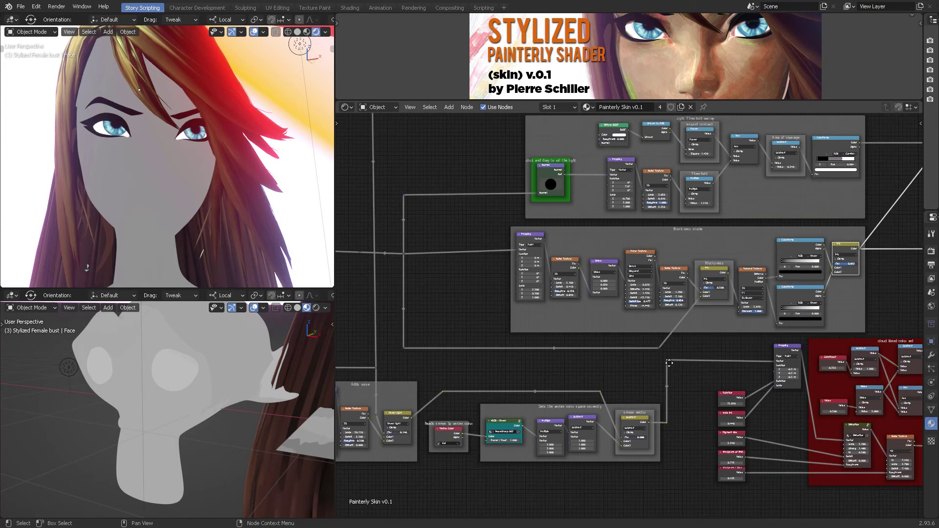
scroll(580, 413, down, 4)
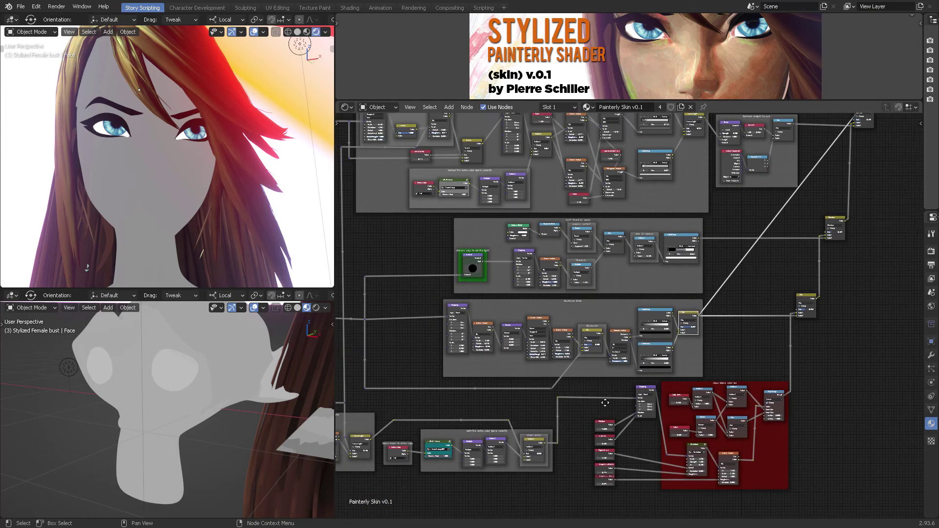
middle_drag(569, 405, 608, 421)
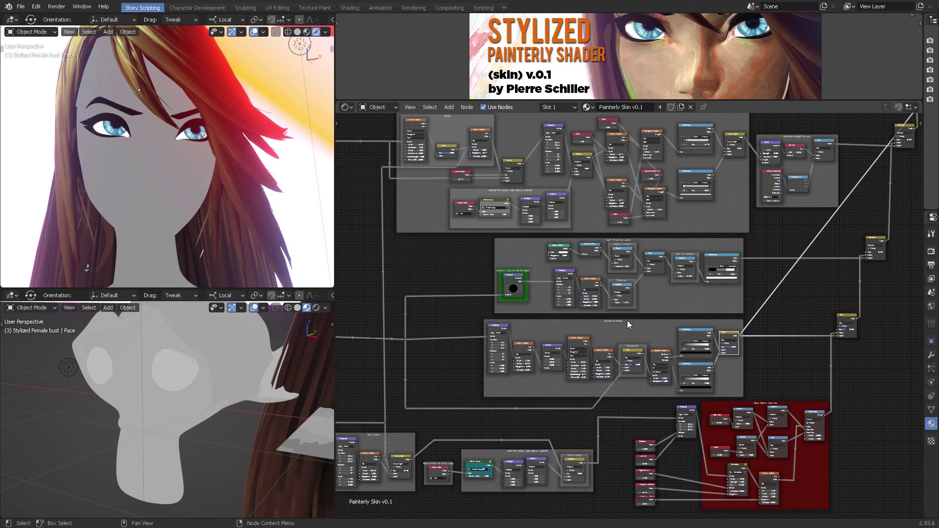
Inspect the blockiness pattern on the flat plane and the texture nodes that generate it
middle_drag(212, 356, 212, 411)
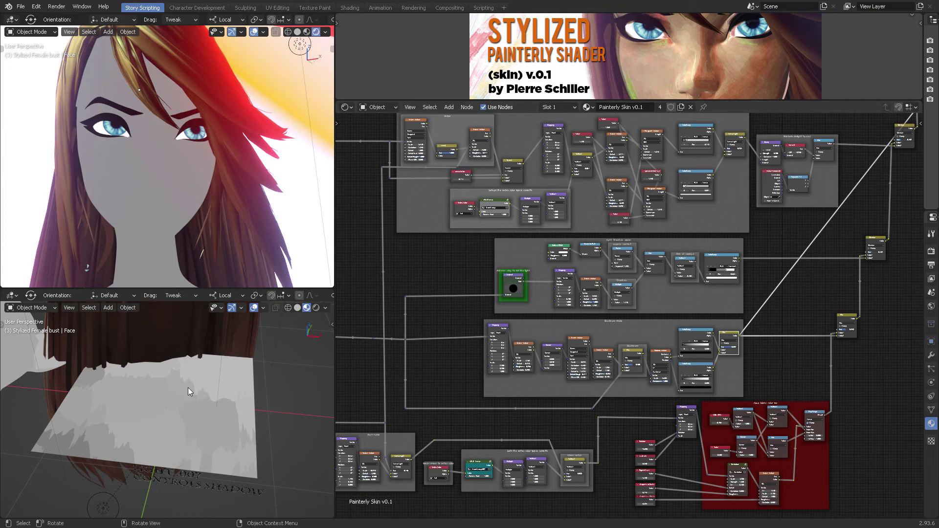
scroll(430, 357, up, 4)
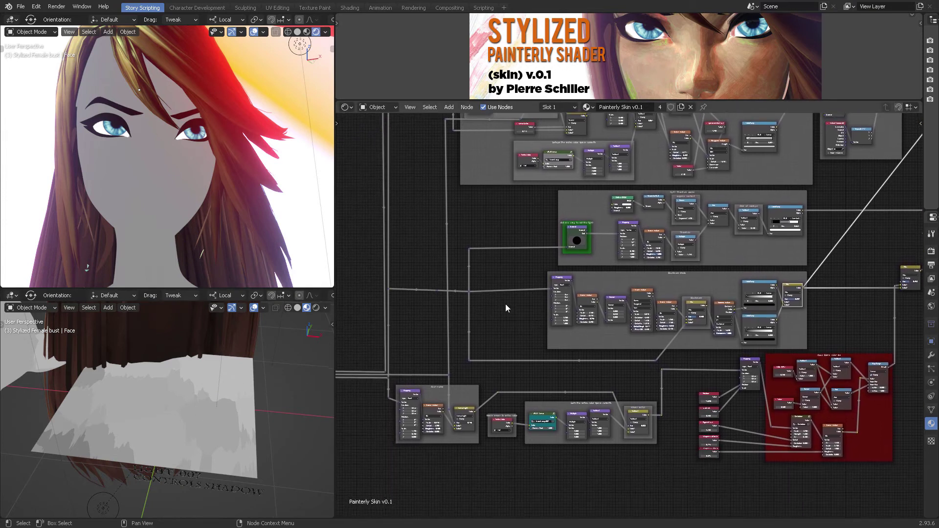
scroll(542, 302, up, 5)
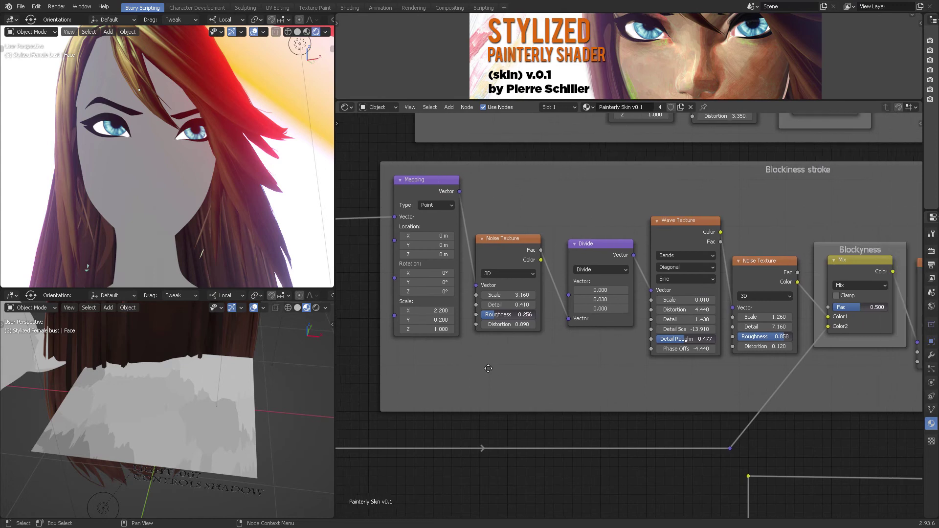
mouse_move(469, 302)
mouse_down()
mouse_move(494, 302)
mouse_move(386, 302)
mouse_move(470, 302)
mouse_up()
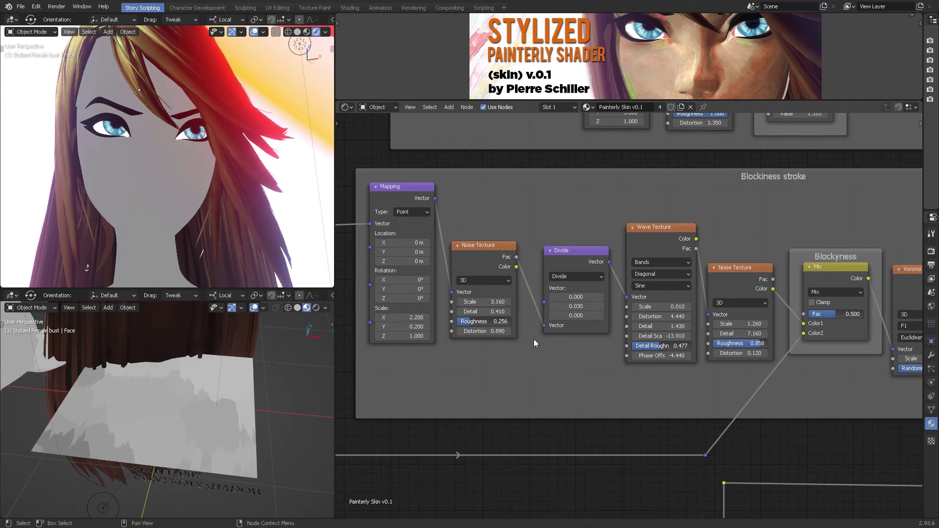
Examine the Texture Coordinate node's outputs and follow their links back to the Blockiness stroke Mapping node
scroll(454, 372, down, 5)
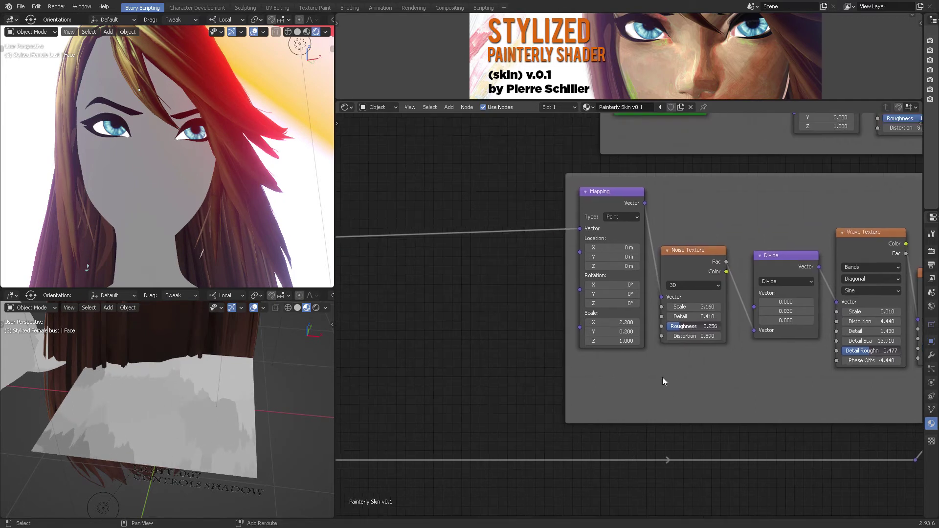
scroll(653, 379, down, 2)
scroll(601, 335, up, 8)
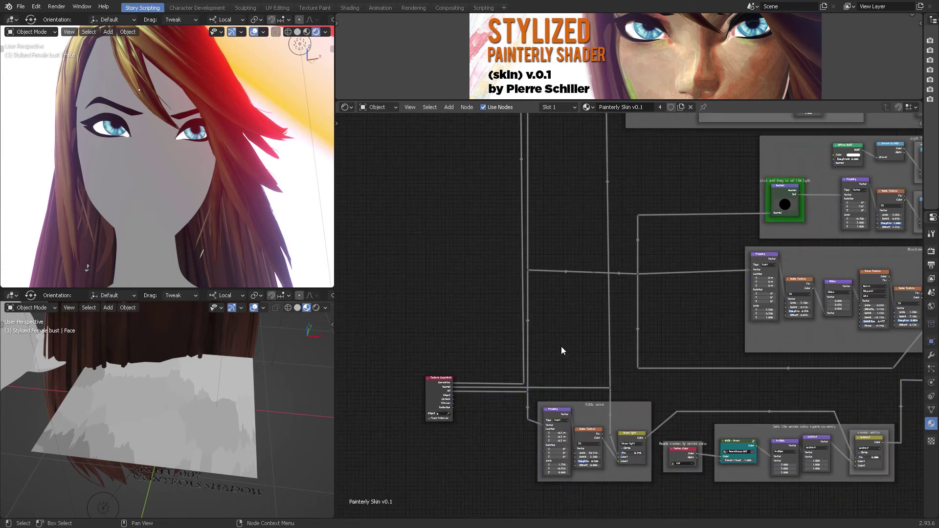
scroll(721, 313, up, 2)
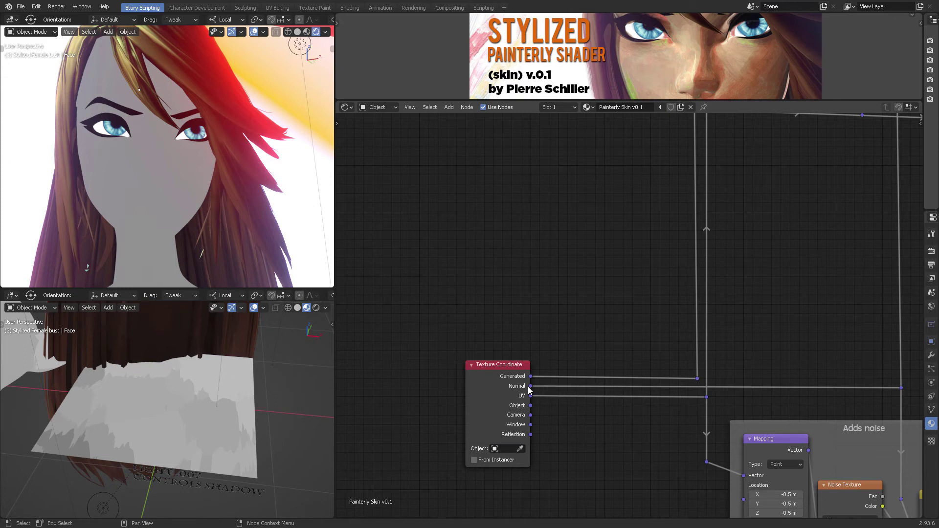
middle_drag(639, 338, 496, 347)
middle_drag(685, 329, 522, 332)
scroll(643, 322, down, 10)
scroll(594, 345, down, 8)
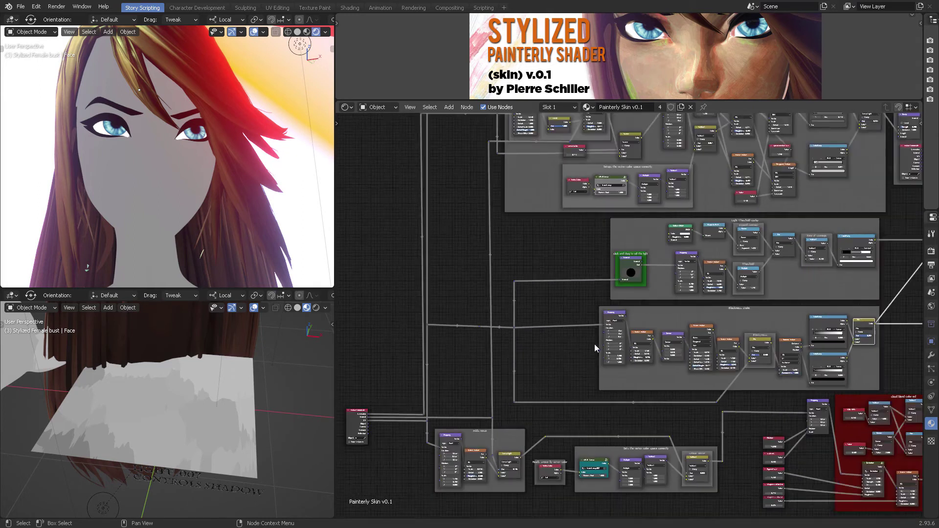
Survey the stacked shader frames and their chain of mix nodes, returning to the Blockiness stroke frame
middle_drag(568, 329, 477, 363)
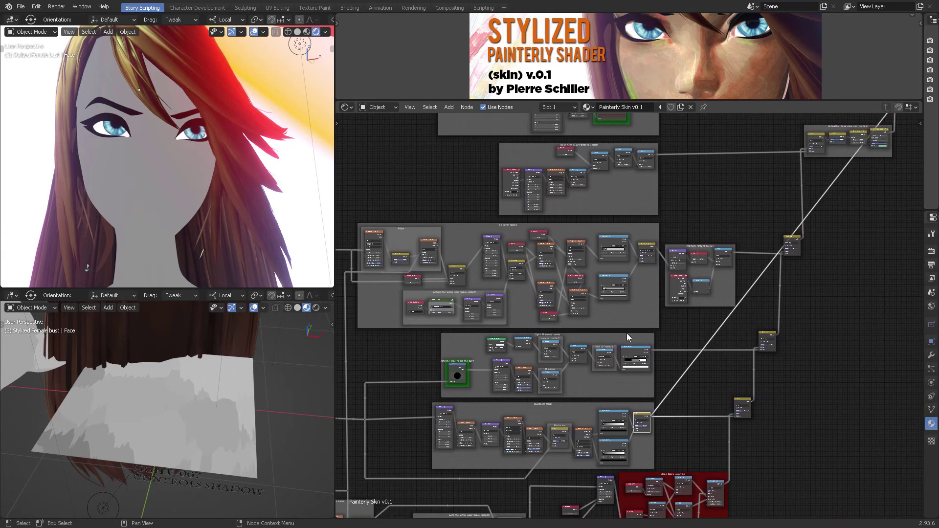
scroll(627, 334, down, 3)
middle_drag(648, 358, 635, 380)
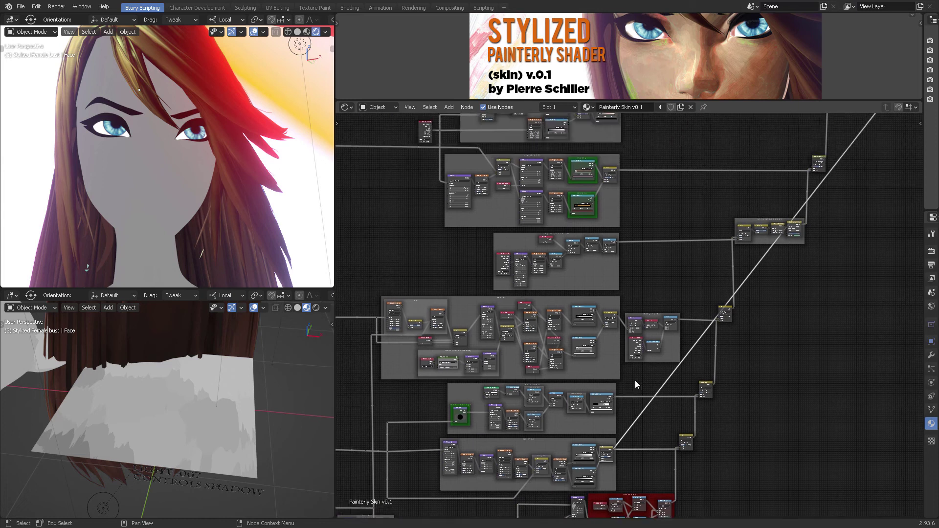
scroll(635, 380, down, 2)
scroll(647, 355, up, 5)
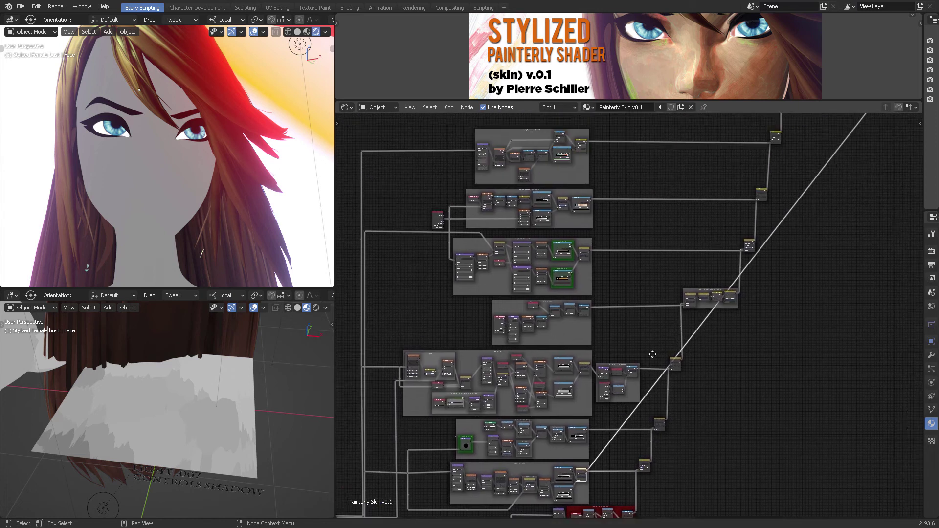
scroll(631, 311, up, 4)
middle_drag(630, 312, 667, 151)
scroll(681, 325, up, 3)
mouse_move(681, 325)
middle_down()
mouse_move(719, 224)
mouse_move(705, 342)
mouse_move(795, 146)
middle_up()
scroll(683, 333, up, 4)
scroll(599, 328, up, 4)
middle_drag(600, 321, 736, 334)
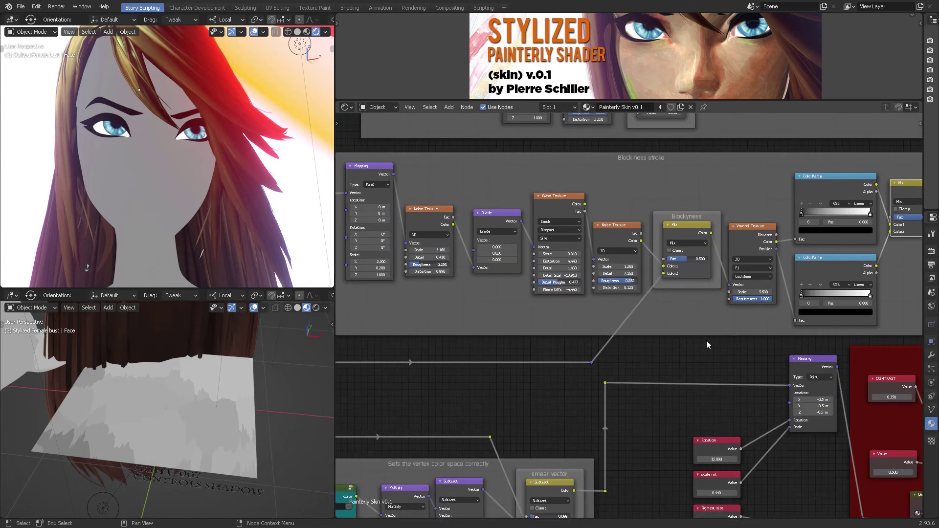
Examine how the Blockyness Mix node connects the Noise Texture and incoming vector link to the Voronoi Texture node
mouse_move(652, 347)
middle_down()
mouse_move(692, 352)
mouse_move(621, 367)
mouse_move(671, 376)
middle_up()
scroll(671, 375, up, 3)
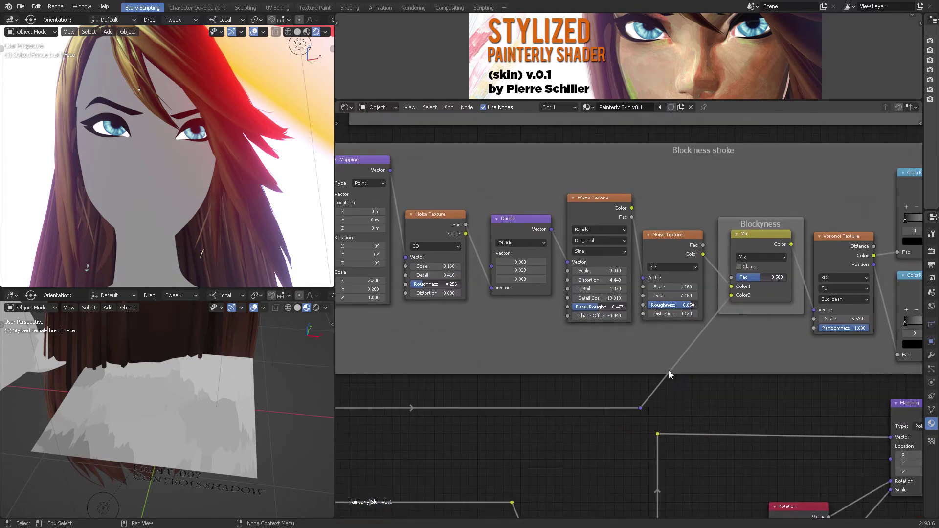
mouse_move(592, 375)
middle_down()
mouse_move(582, 392)
mouse_move(641, 389)
middle_up()
scroll(582, 392, down, 2)
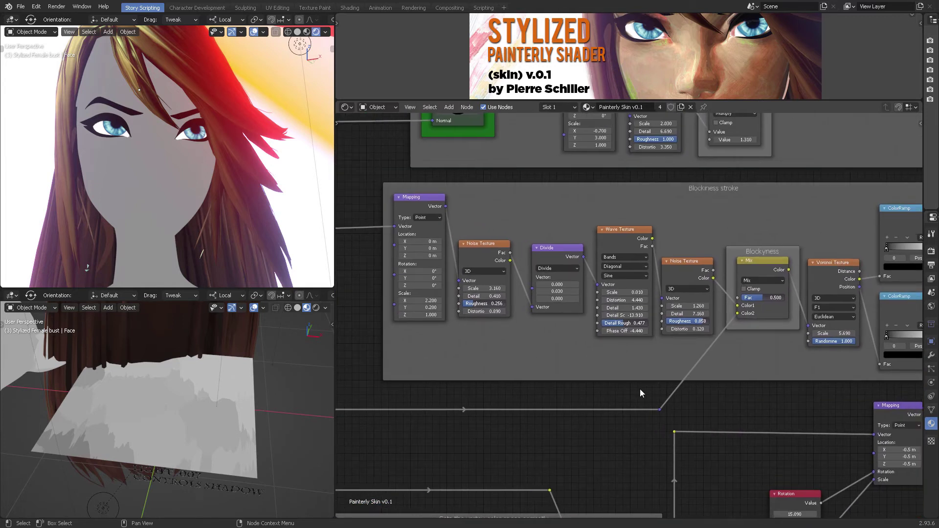
scroll(607, 382, down, 2)
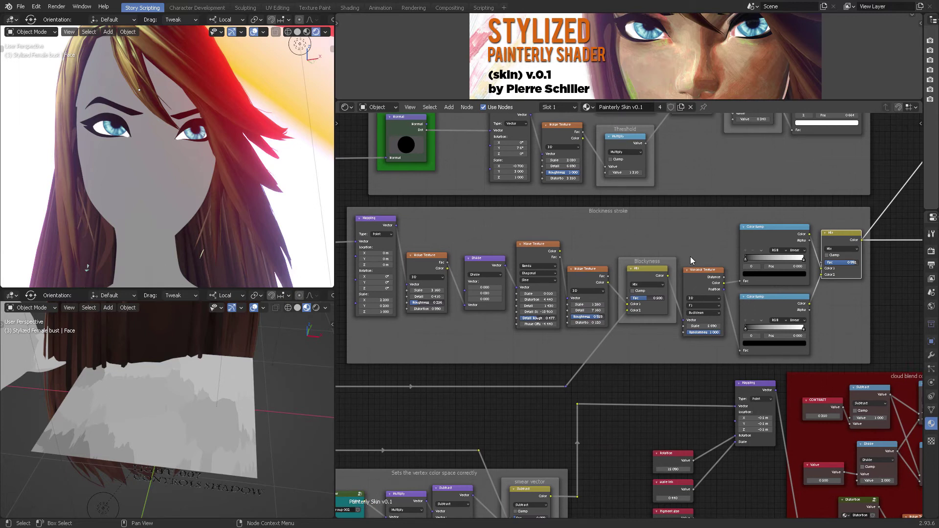
scroll(700, 318, up, 2)
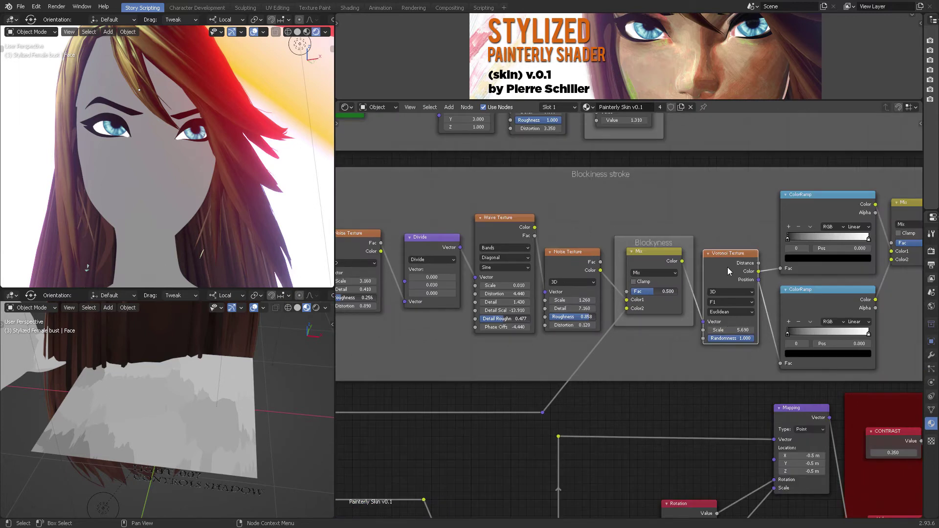
drag(728, 271, 732, 264)
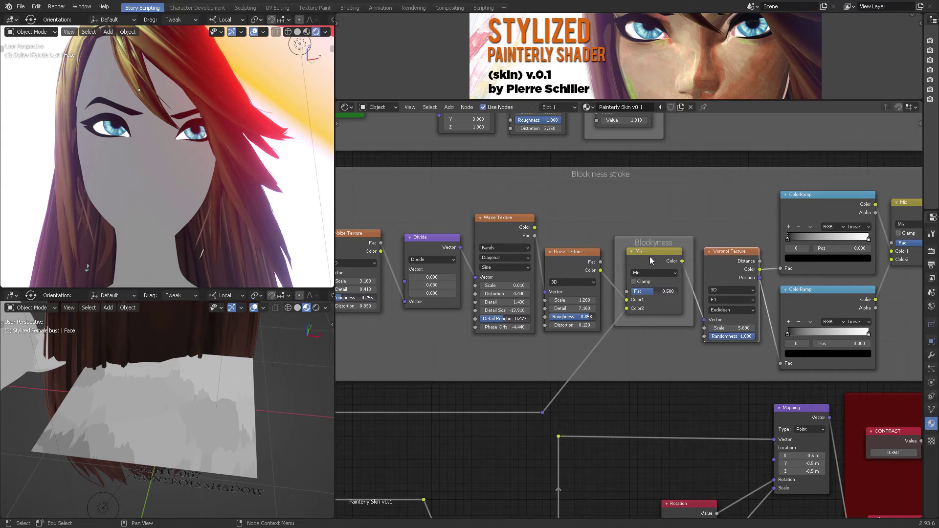
middle_drag(564, 244, 622, 250)
middle_drag(560, 207, 599, 210)
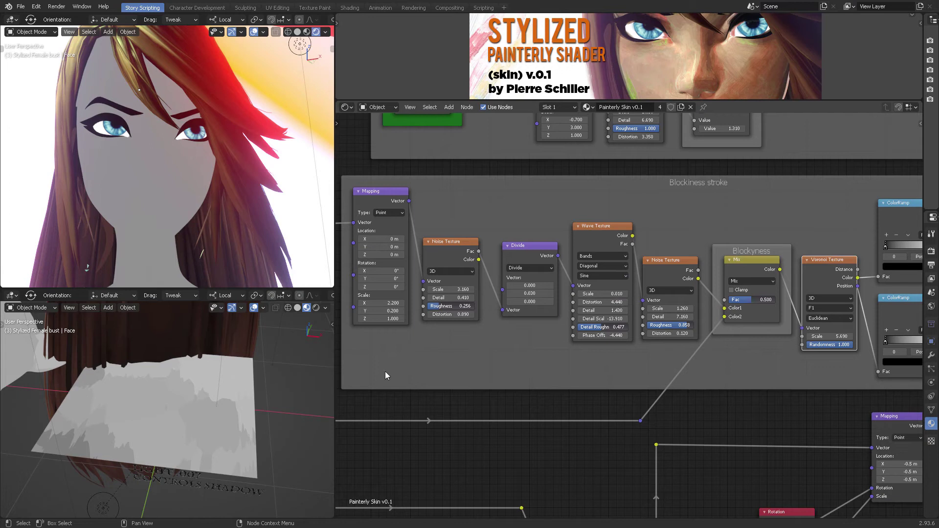
scroll(664, 376, down, 1)
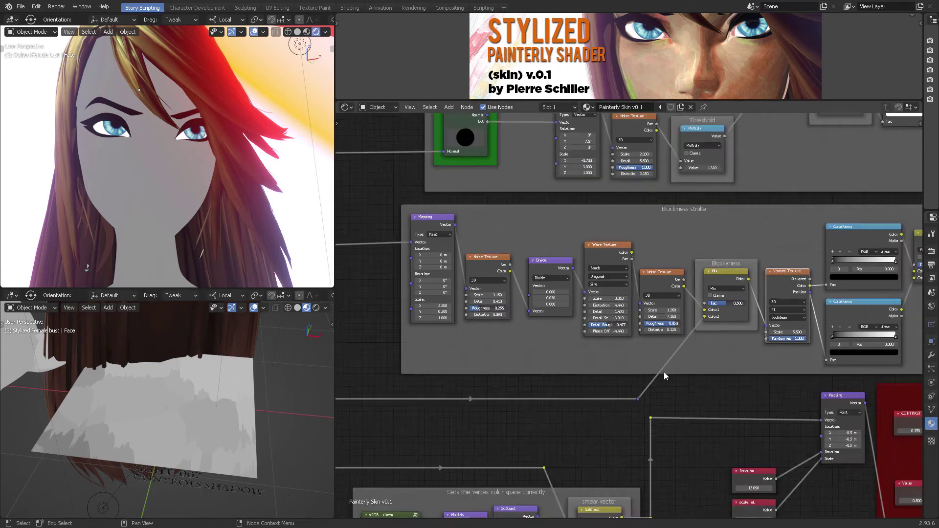
Preview the output of the ink overlay spread frame's Linear Light node on the face and view it closely
scroll(664, 376, down, 5)
middle_drag(772, 243, 660, 337)
mouse_move(624, 250)
middle_down()
mouse_move(620, 331)
mouse_move(634, 353)
mouse_move(709, 370)
mouse_move(753, 330)
mouse_move(783, 383)
mouse_move(607, 377)
middle_up()
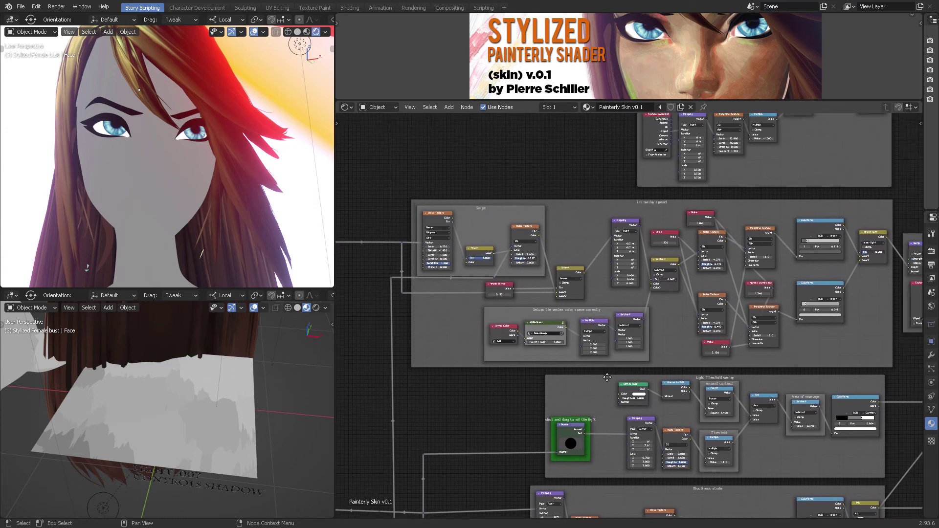
scroll(607, 377, up, 3)
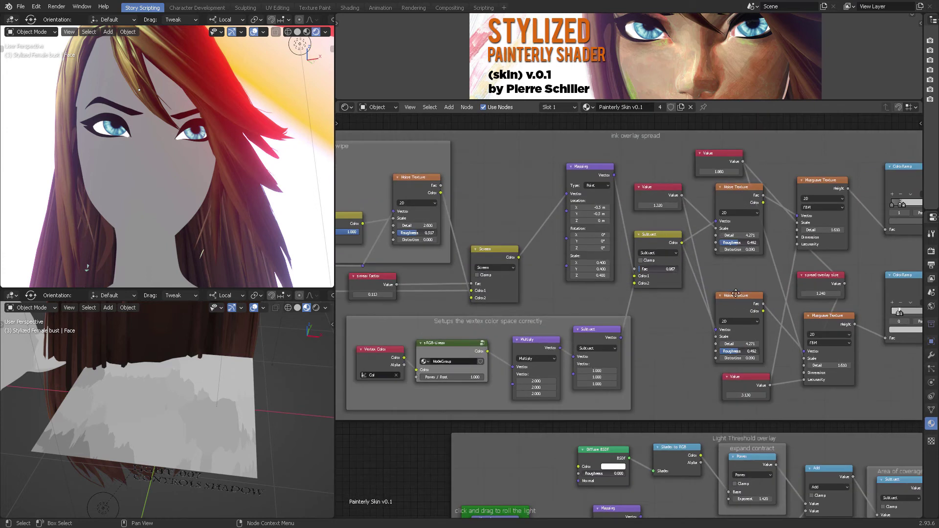
middle_drag(799, 266, 672, 290)
middle_drag(820, 297, 643, 306)
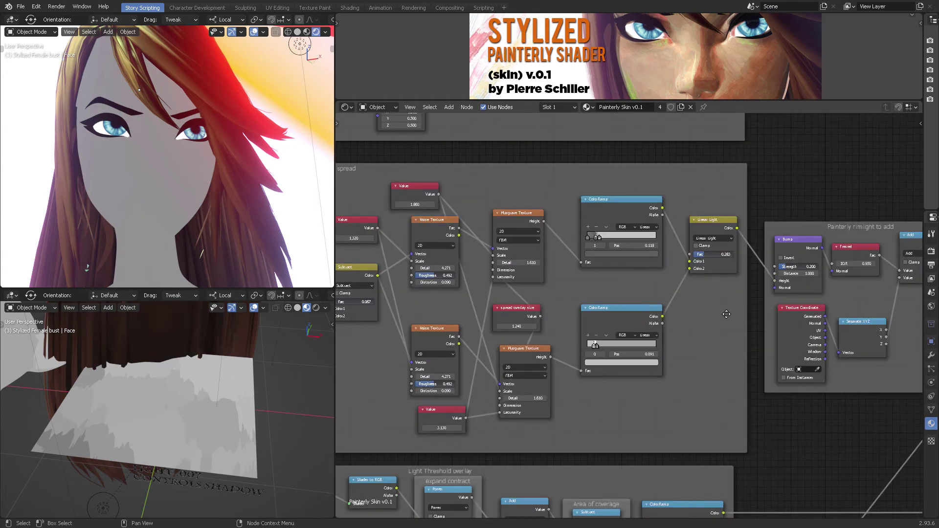
middle_drag(726, 314, 716, 315)
ctrl+shift+click(699, 227)
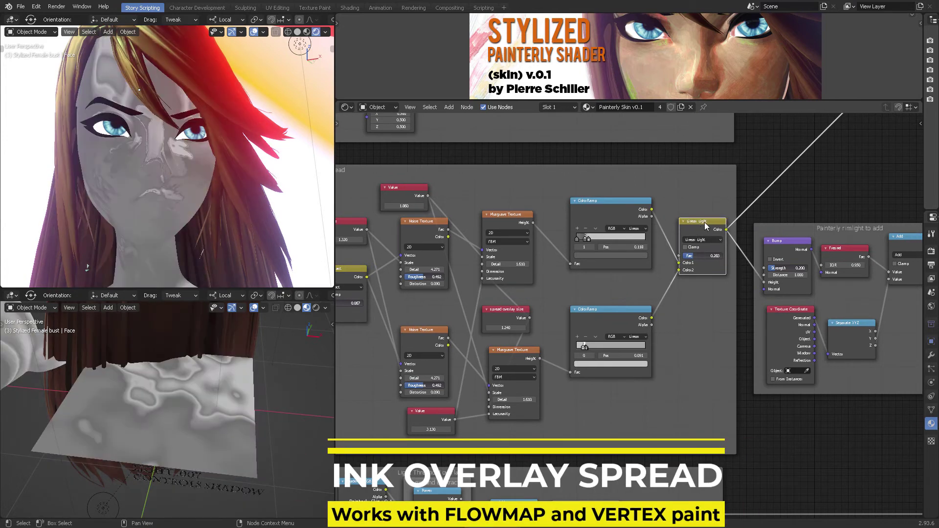
middle_drag(139, 166, 203, 174)
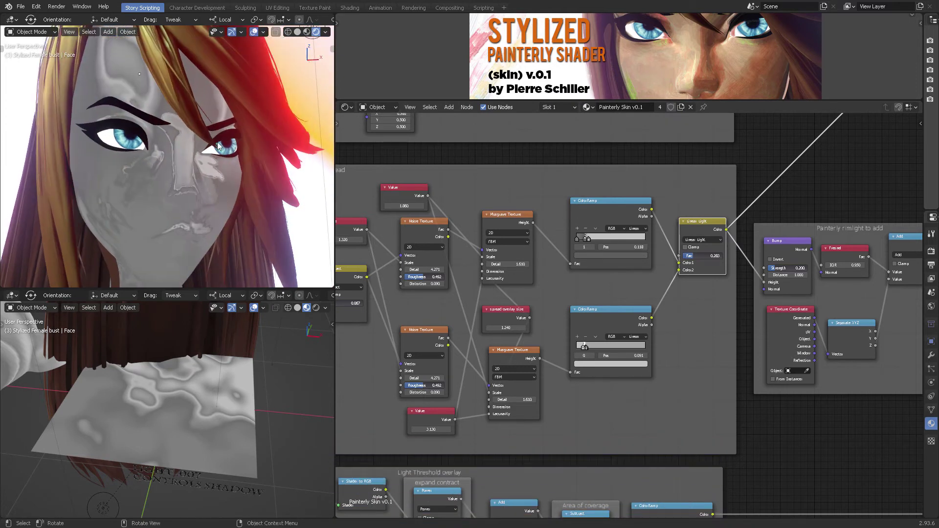
Display the face in Solid shading with Vertex color, and undo the last blue vertex paint stroke on the cheek
click(298, 32)
click(325, 32)
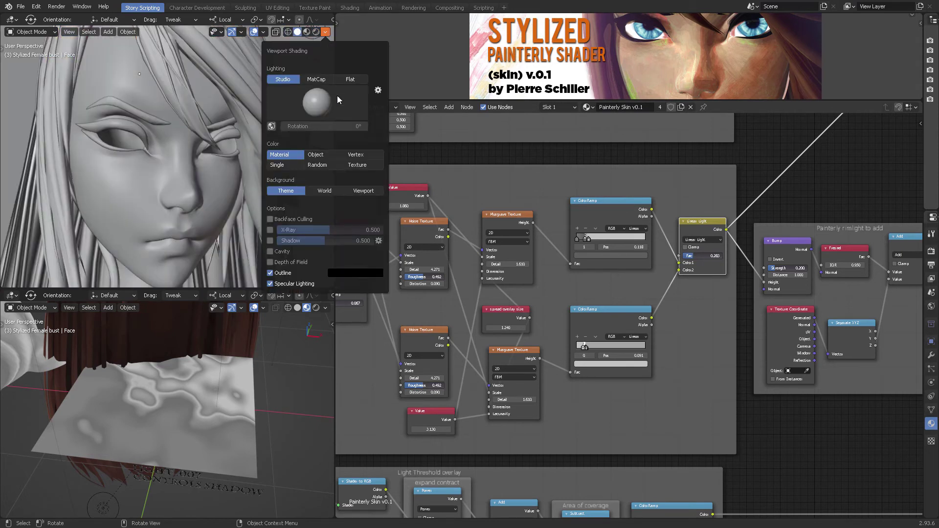
click(358, 155)
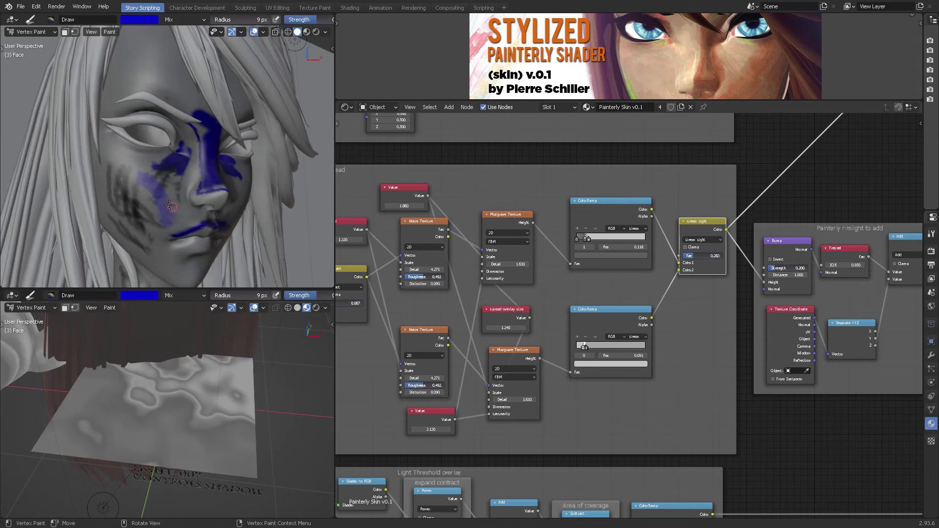
key(ctrl+z)
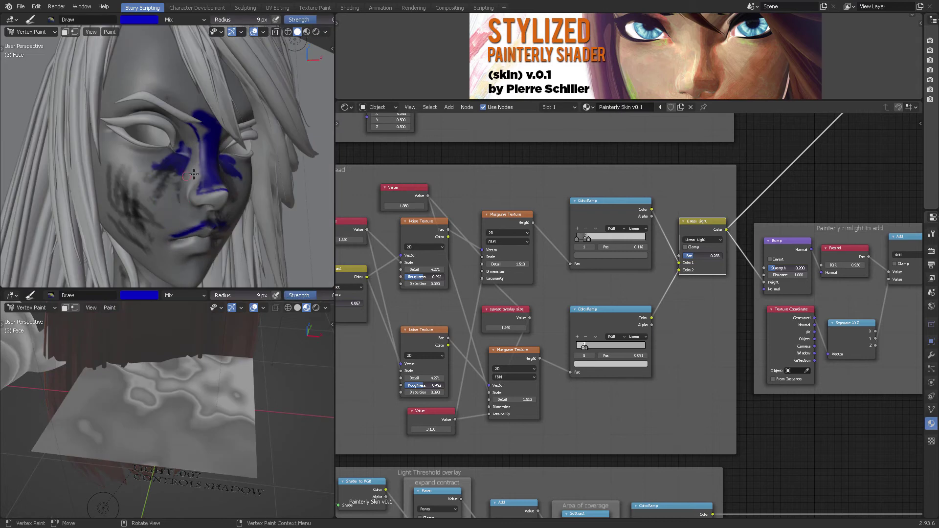
Show the face's vertex paint tool settings and collapse Object Scatter and Sequencer Scene Switch to reach the 3D Flowmap Vertex Paint options
middle_drag(193, 175, 216, 117)
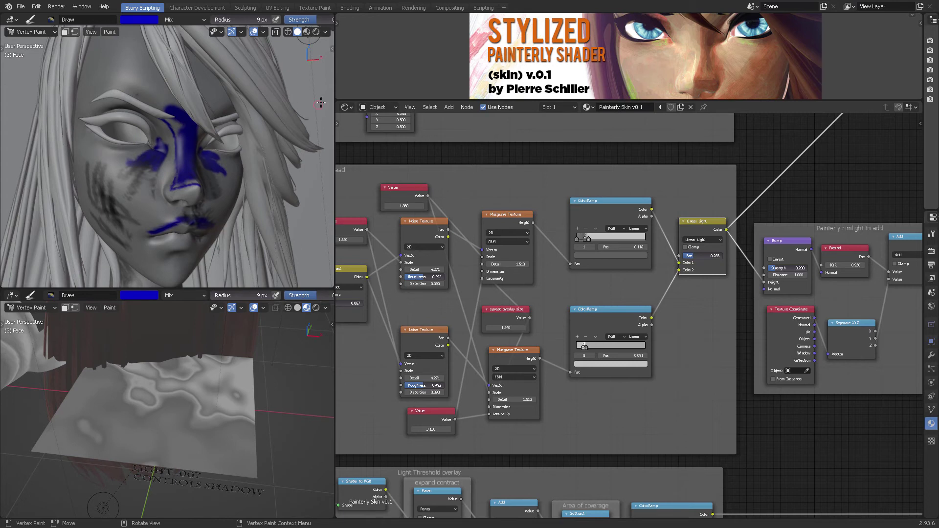
key(n)
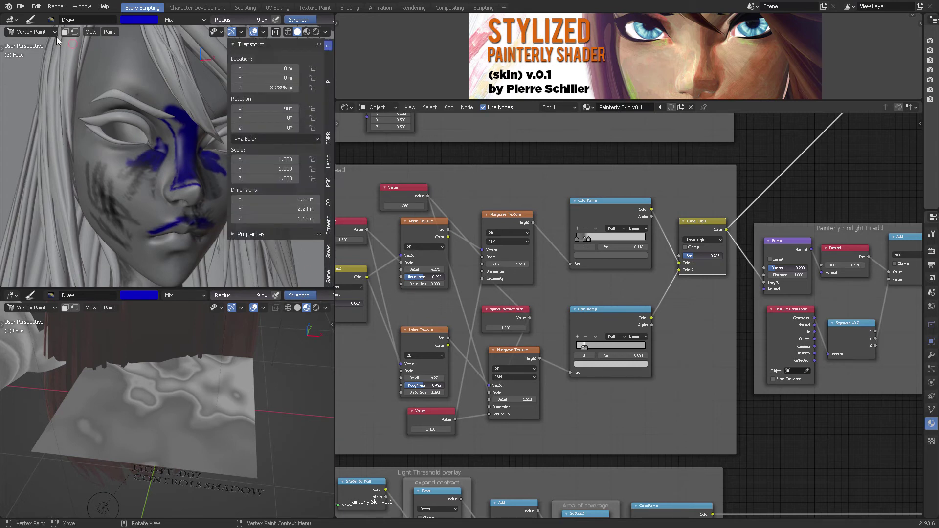
click(328, 58)
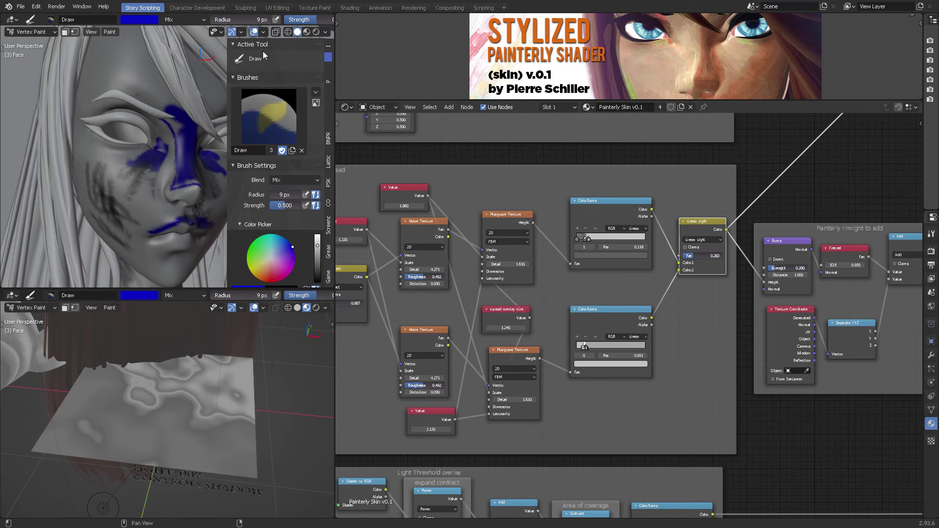
scroll(299, 78, down, 7)
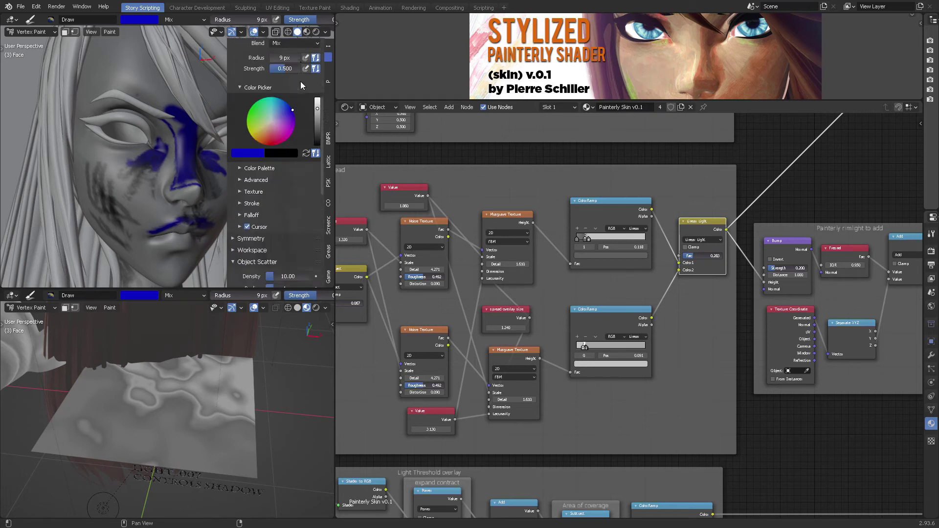
scroll(300, 81, down, 11)
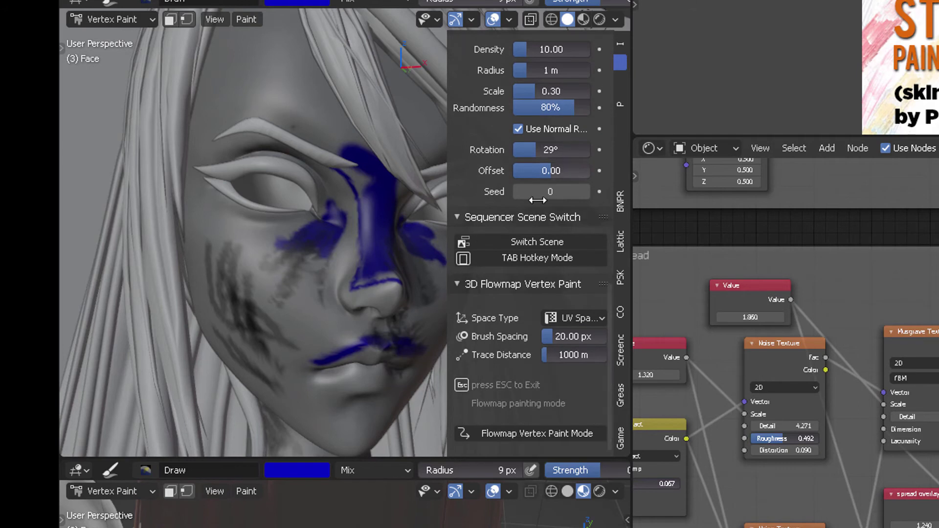
click(509, 216)
click(500, 73)
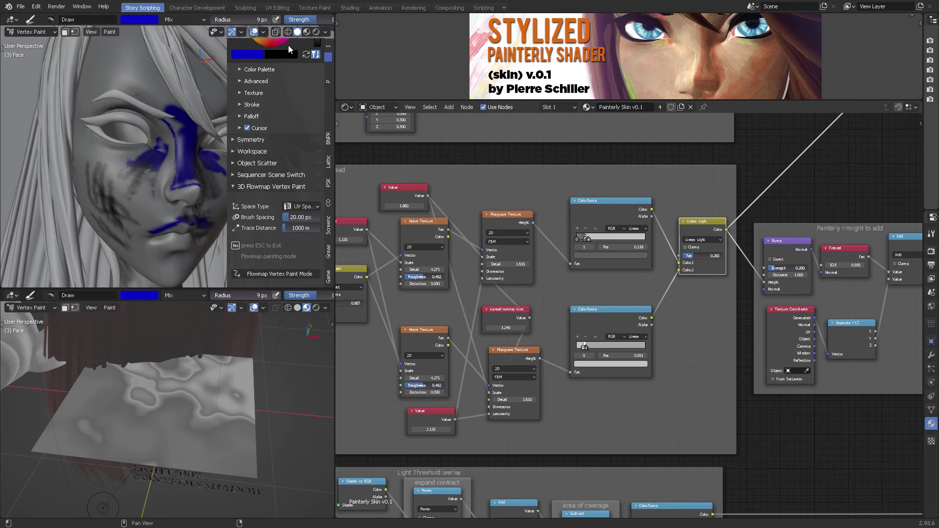
Display the face in Material Preview and start Flowmap Vertex Paint Mode with a brush radius of 20 px
click(307, 34)
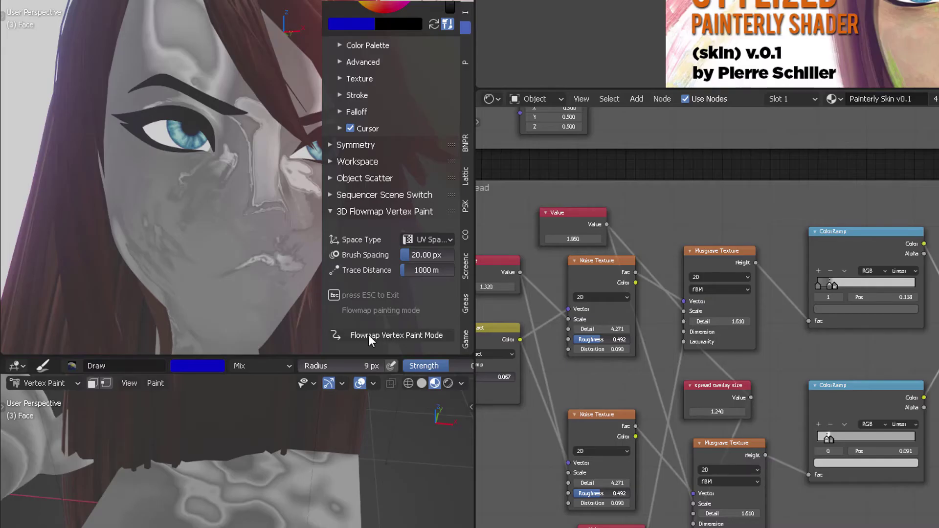
click(394, 335)
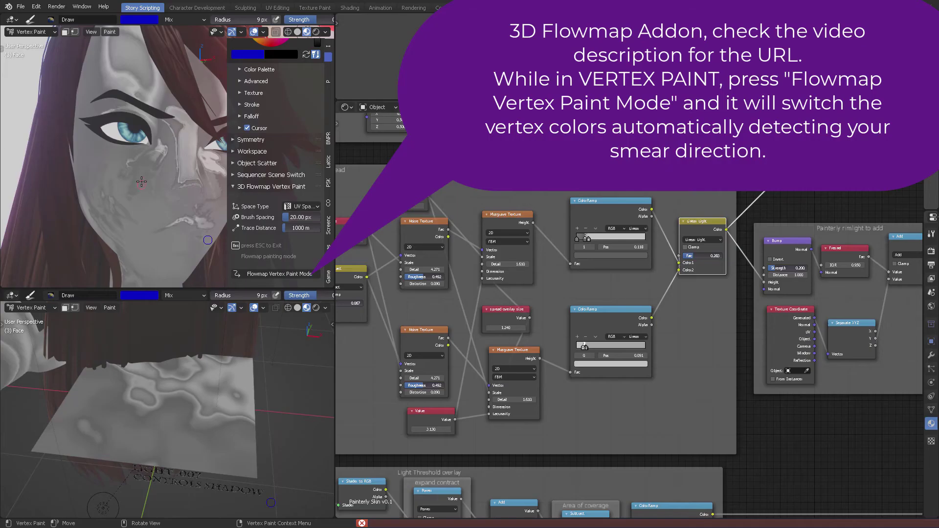
key(f)
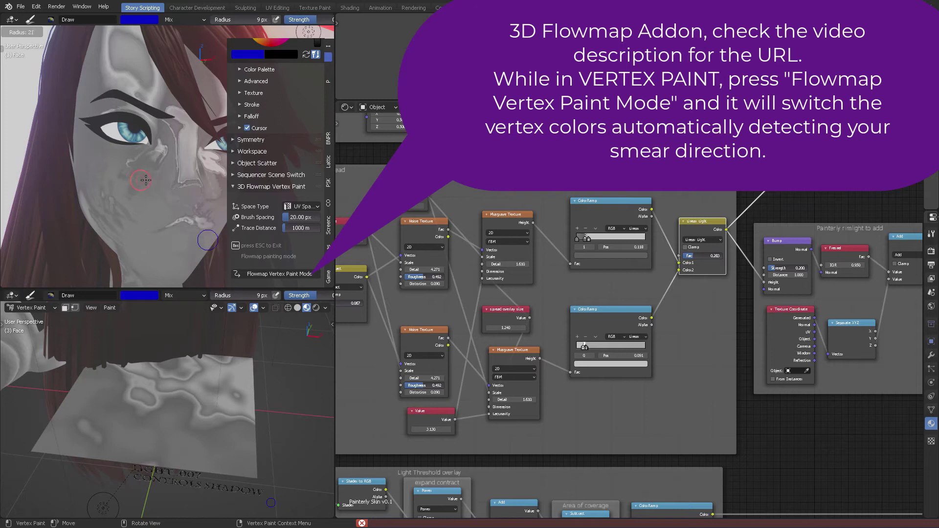
click(146, 180)
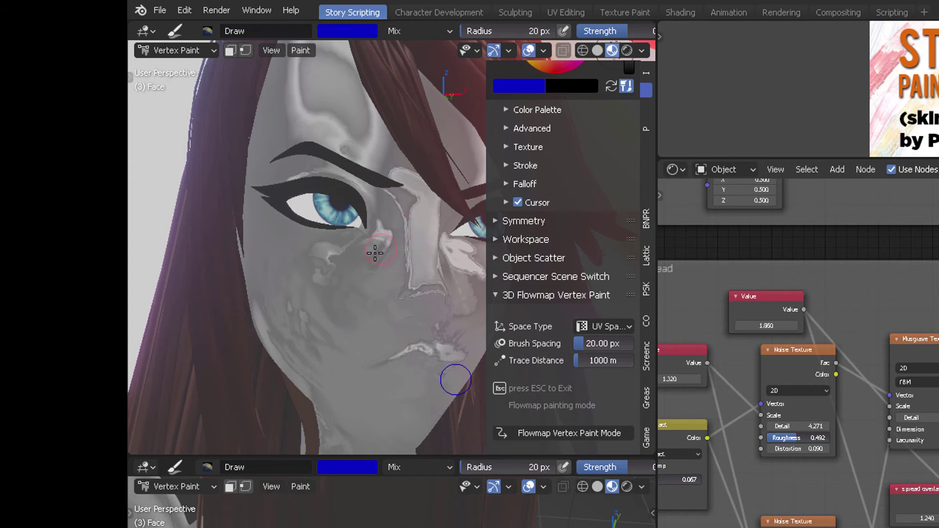
Smear a flowmap stroke from below the inner eye corner diagonally down across the cheek and inspect the ink overlay there
drag(382, 225, 315, 271)
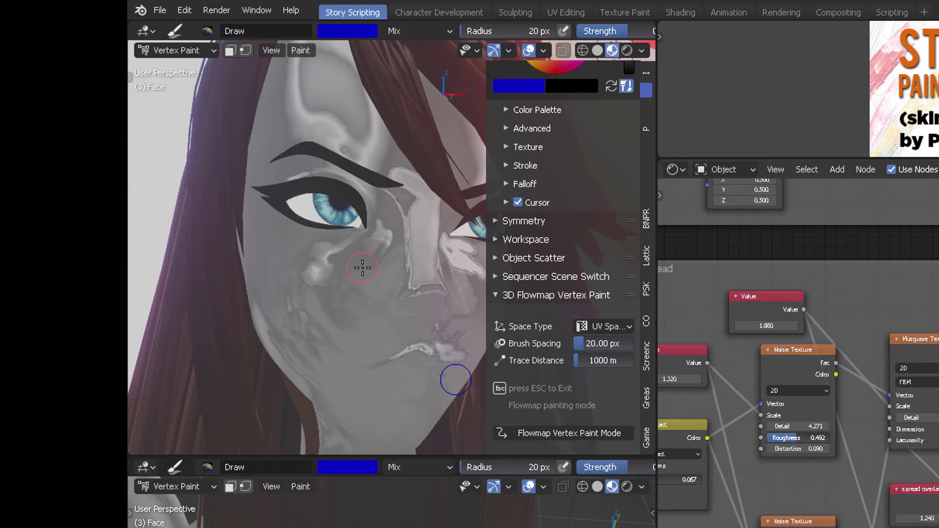
scroll(411, 221, up, 3)
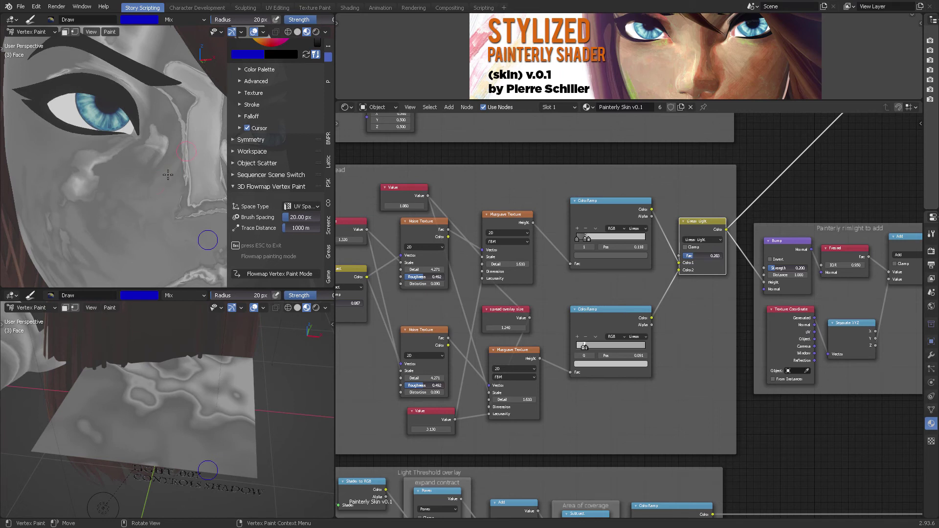
scroll(137, 183, down, 2)
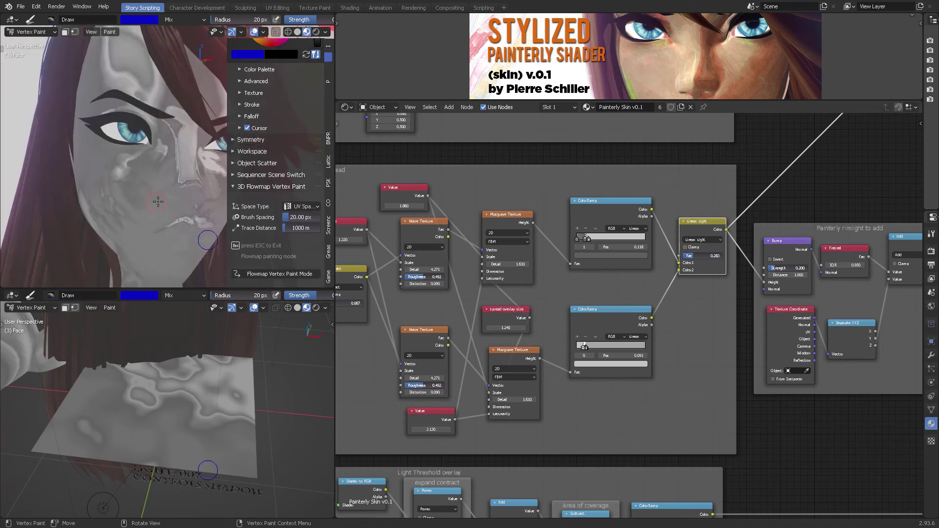
scroll(158, 201, up, 4)
scroll(137, 193, down, 3)
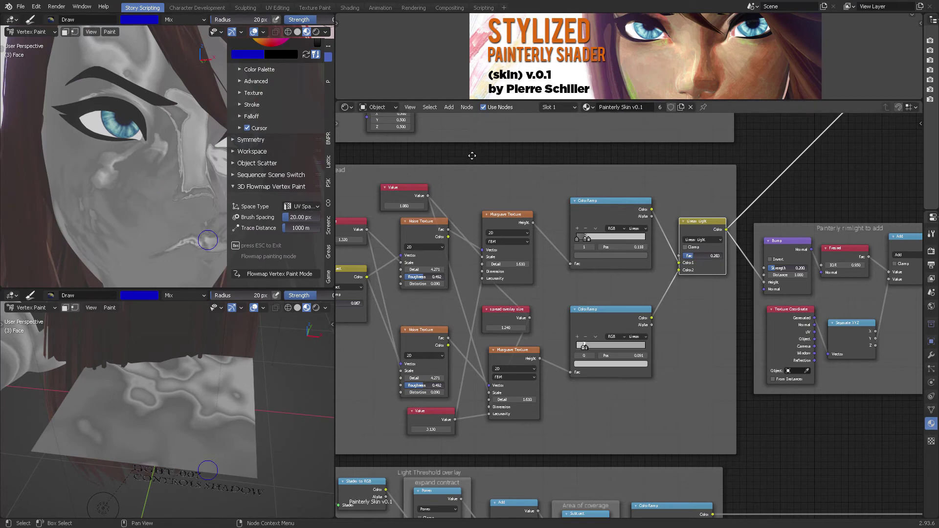
Start Flowmap Vertex Paint Mode again and hide the sidebar to view the ink overlay across the whole face
middle_drag(472, 156, 617, 147)
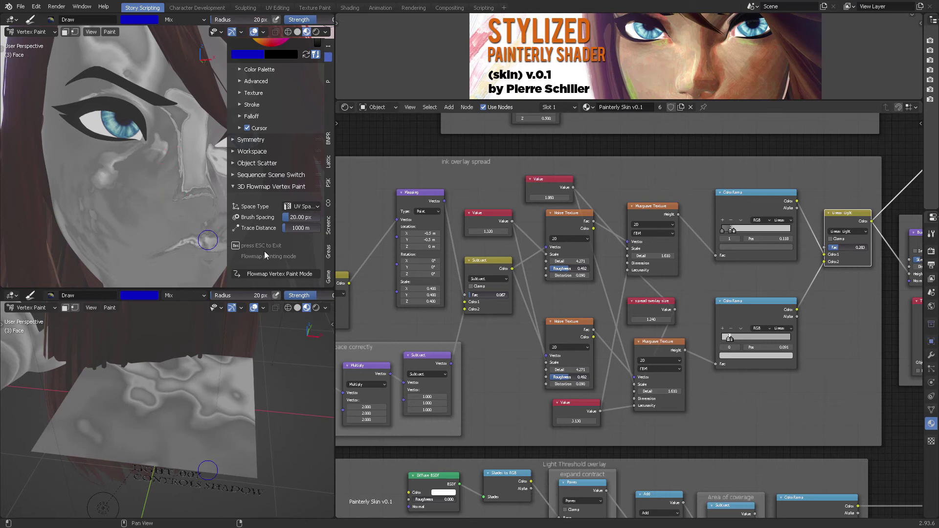
click(264, 274)
key(n)
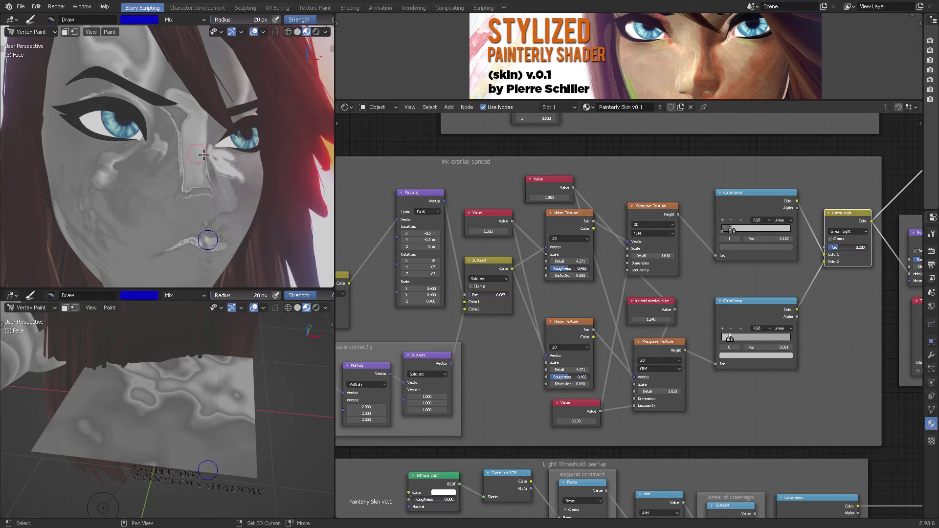
mouse_move(198, 146)
middle_down()
mouse_move(221, 151)
mouse_move(210, 151)
mouse_move(219, 164)
middle_up()
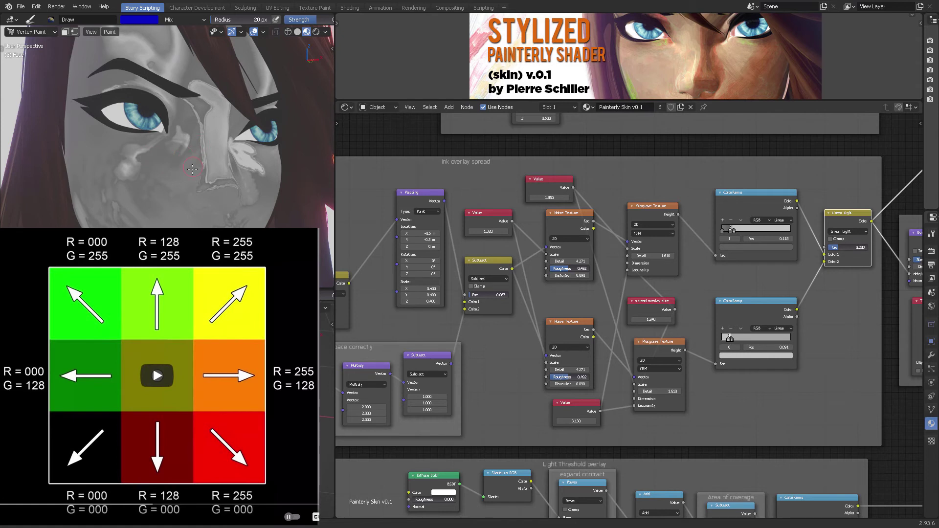
middle_drag(193, 185, 196, 180)
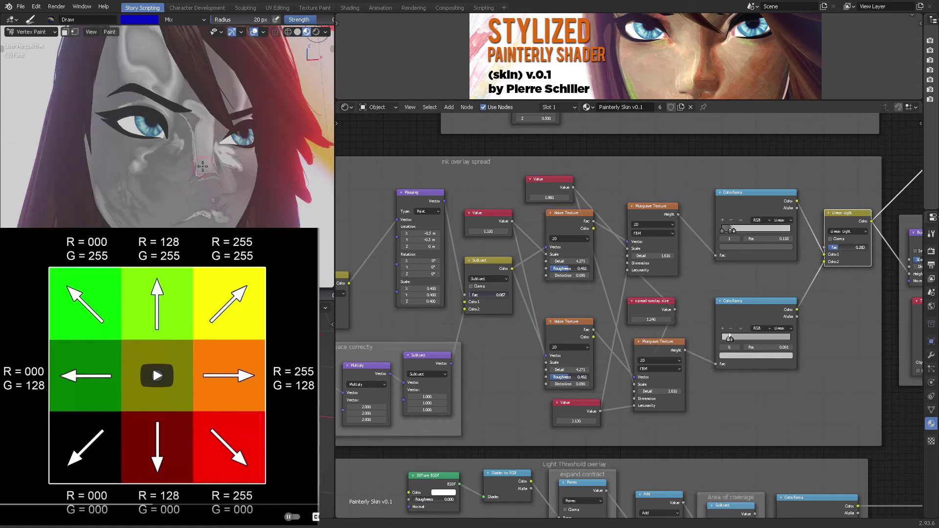
middle_drag(193, 179, 192, 179)
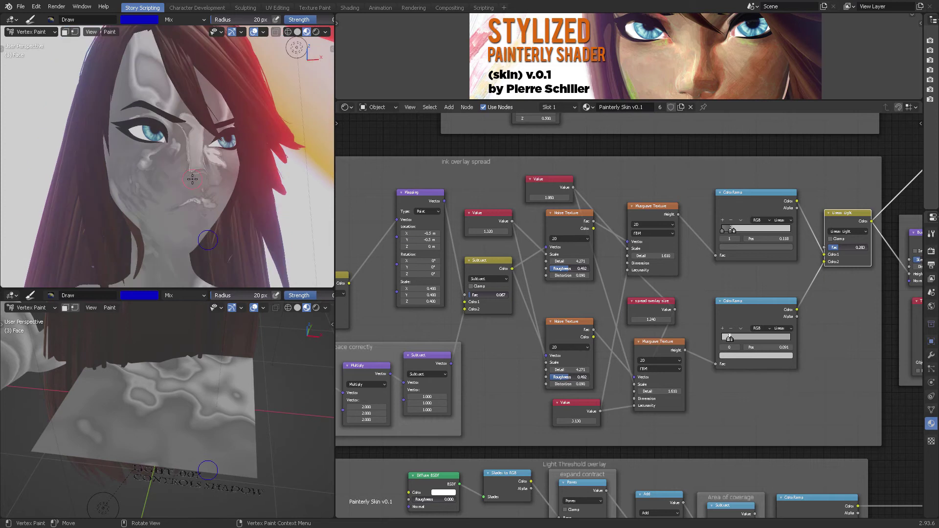
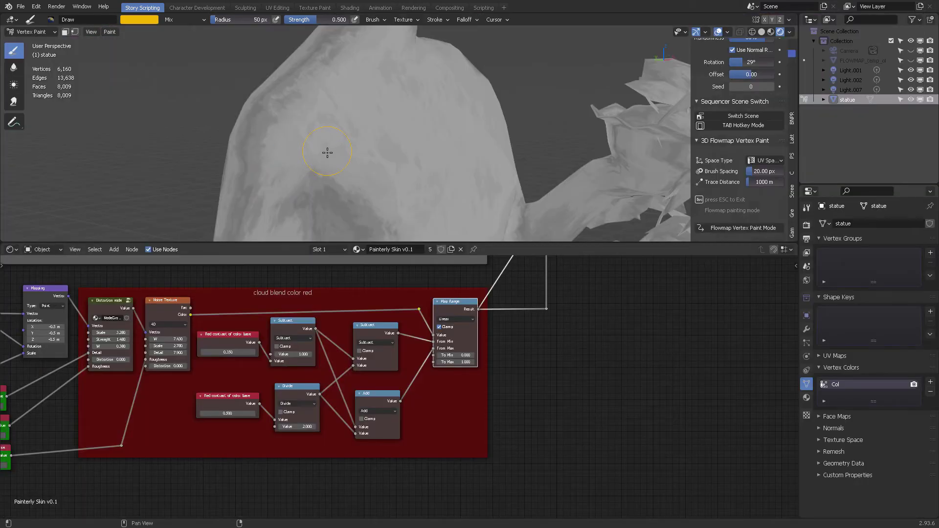
Sample a vertex color from the statue and paint a stroke with it across the dark patch
middle_drag(327, 152, 352, 118)
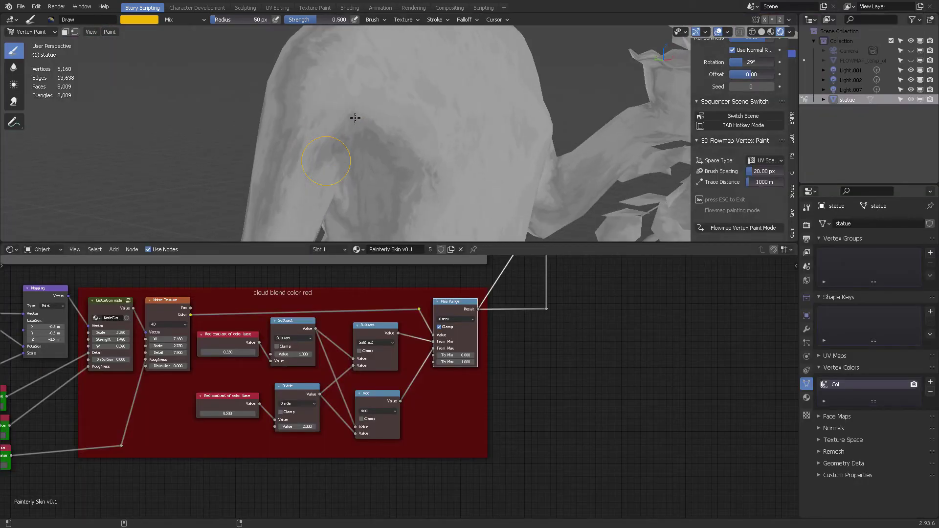
key(s)
mouse_move(312, 159)
mouse_down()
mouse_move(308, 176)
mouse_move(324, 109)
mouse_move(282, 175)
mouse_move(304, 120)
mouse_move(289, 155)
mouse_move(309, 117)
mouse_move(320, 142)
mouse_move(335, 110)
mouse_move(331, 143)
mouse_move(398, 93)
mouse_move(379, 151)
mouse_move(398, 178)
mouse_move(436, 122)
mouse_move(417, 181)
mouse_up()
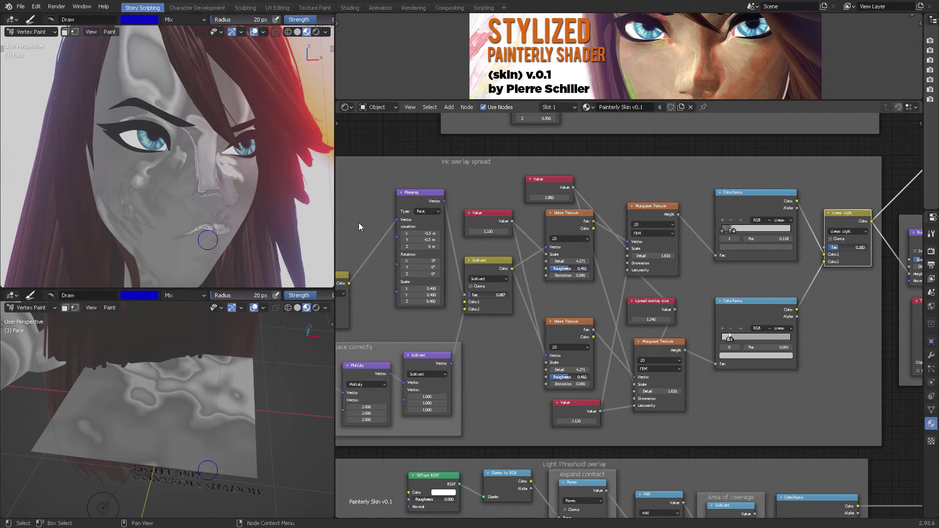
Examine the ink overlay spread frame from its Mapping node through the Musgrave textures to the ColorRamp and Linear Light nodes
middle_drag(390, 190, 463, 177)
middle_drag(543, 174, 456, 172)
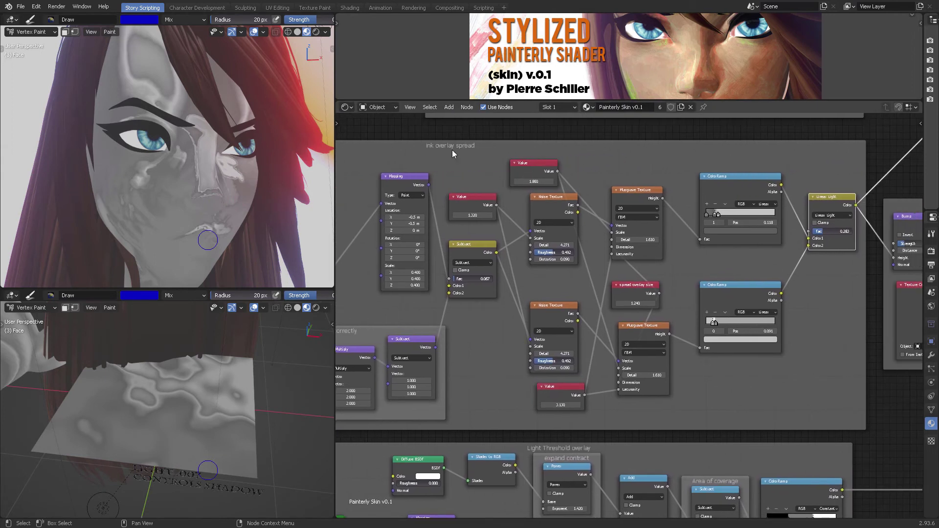
mouse_move(452, 150)
mouse_down()
mouse_move(466, 142)
mouse_move(451, 151)
mouse_up()
middle_drag(581, 142, 493, 140)
scroll(600, 190, up, 2)
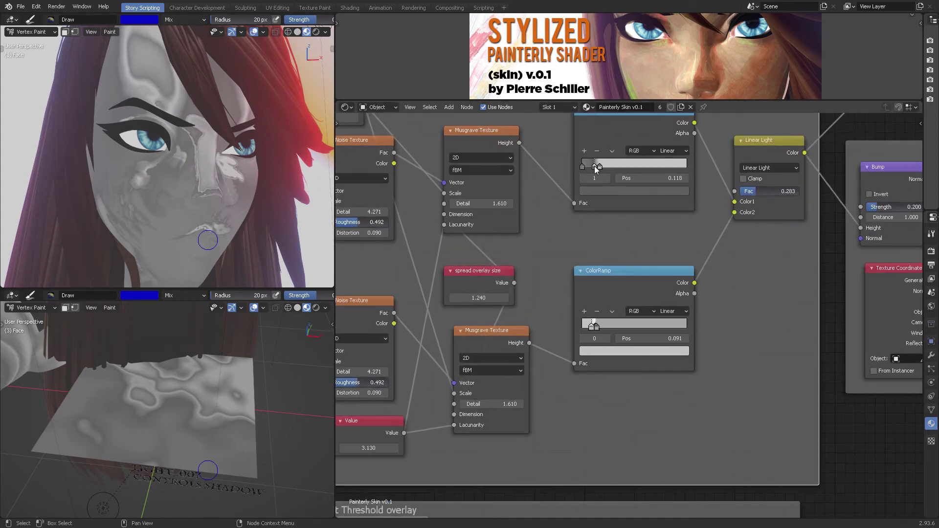
mouse_move(596, 169)
mouse_down()
mouse_move(584, 168)
mouse_move(595, 169)
mouse_up()
middle_drag(634, 160, 662, 250)
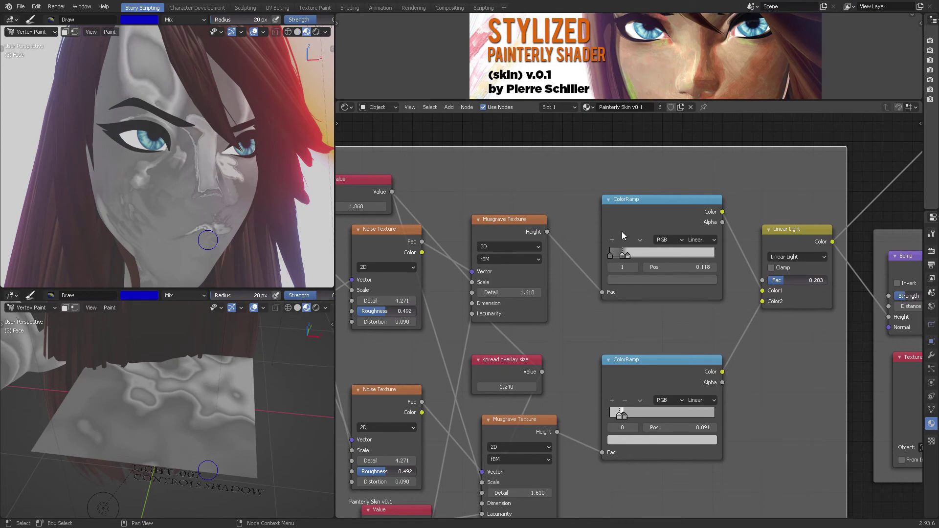
Try a spread overlay size of 1.170 and check the pattern on the plane
scroll(628, 293, down, 2)
middle_drag(548, 351, 638, 277)
mouse_move(606, 283)
mouse_down()
mouse_move(611, 306)
mouse_move(622, 306)
mouse_move(600, 306)
mouse_up()
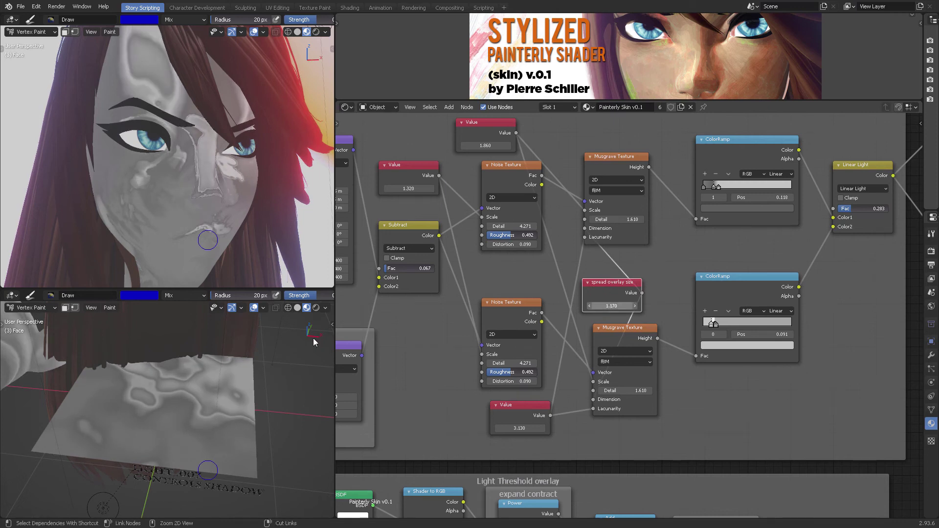
middle_drag(248, 374, 193, 368)
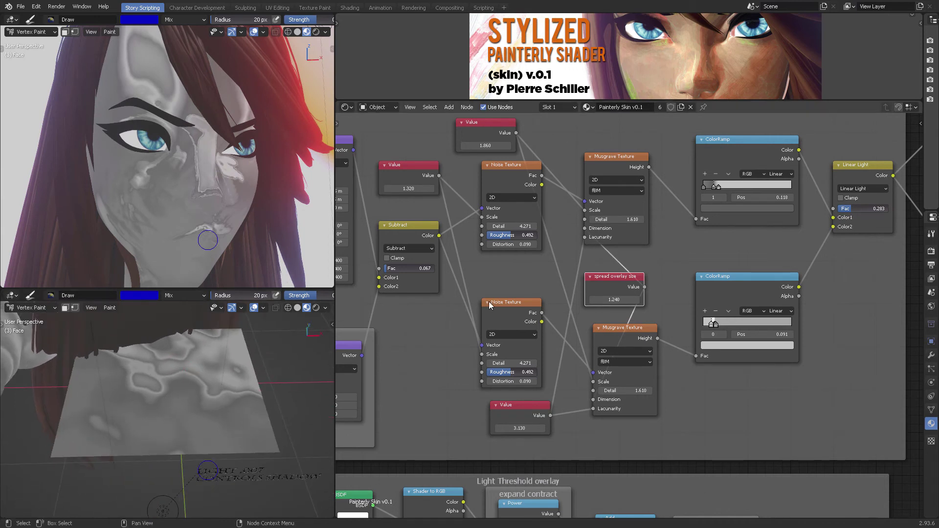
Examine how the ink overlay spread appears on the head, the flat plane and the monkey from several angles
middle_drag(507, 308, 609, 293)
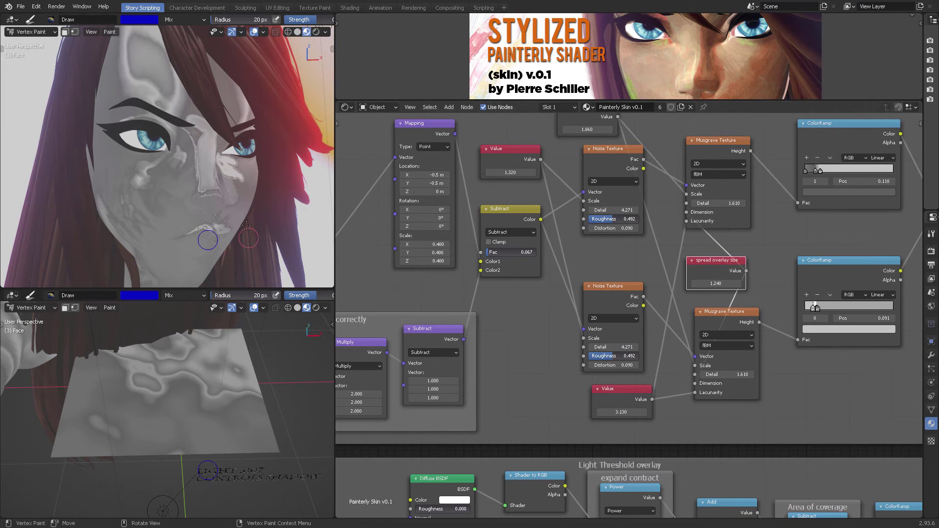
scroll(230, 179, down, 4)
middle_drag(230, 179, 247, 204)
shift+middle_drag(74, 363, 261, 348)
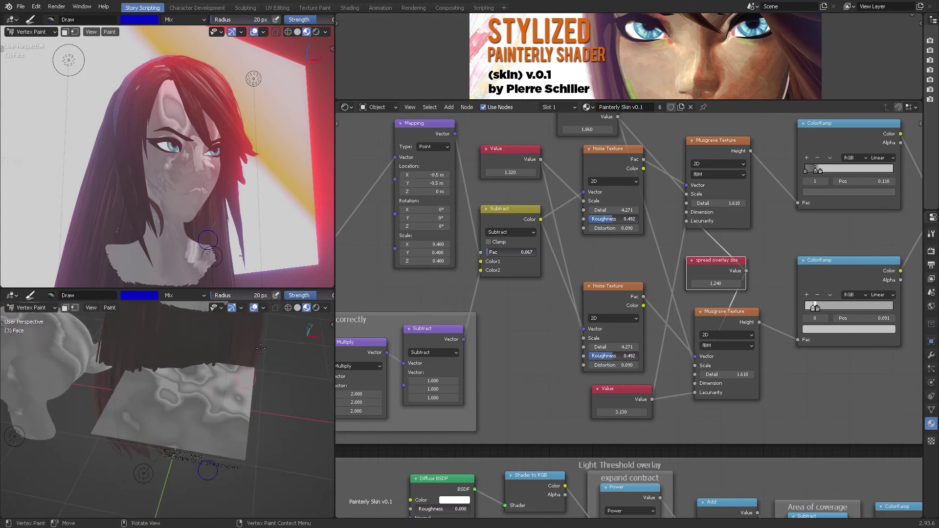
middle_drag(194, 396, 118, 440)
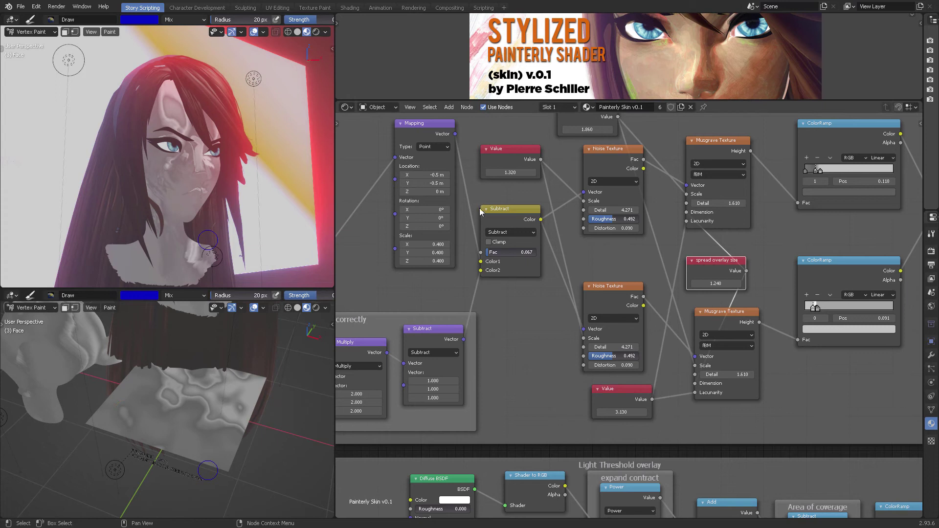
middle_drag(215, 352, 232, 402)
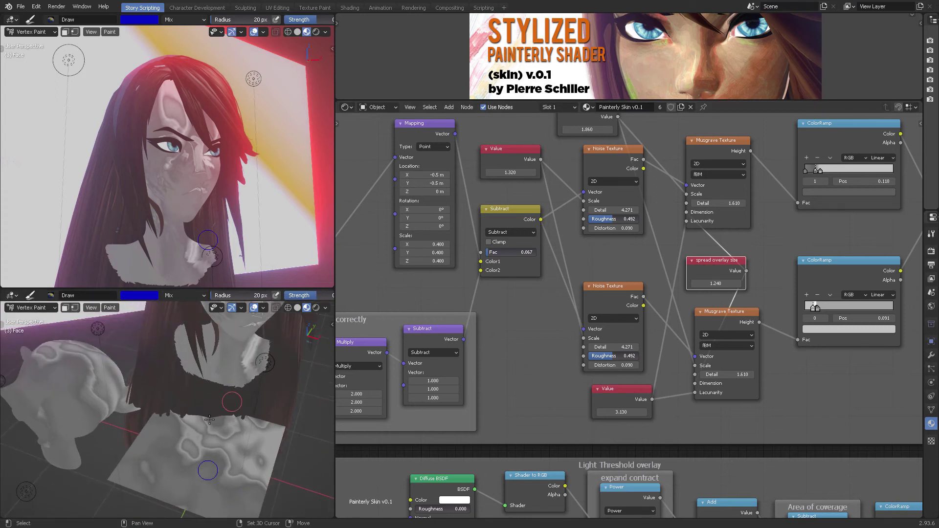
mouse_move(204, 432)
middle_down()
mouse_move(251, 370)
mouse_move(255, 377)
middle_up()
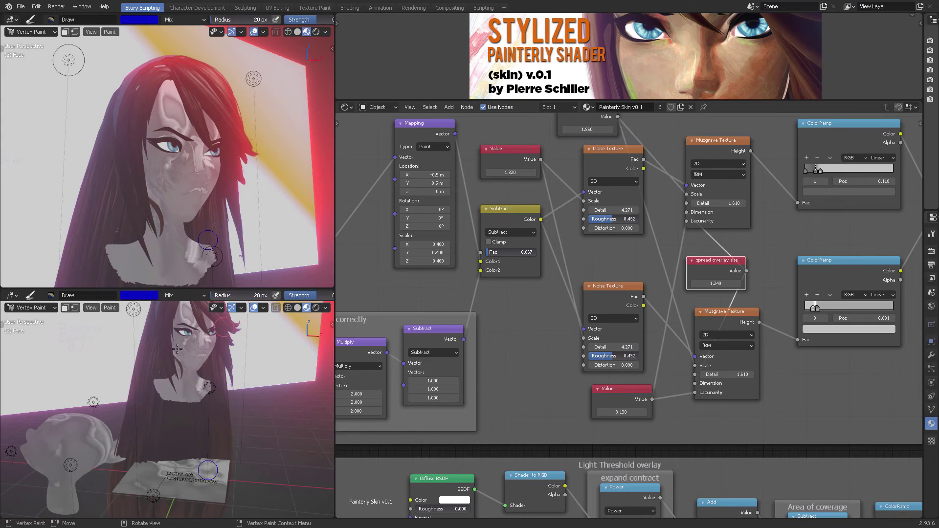
shift+middle_drag(244, 369, 220, 412)
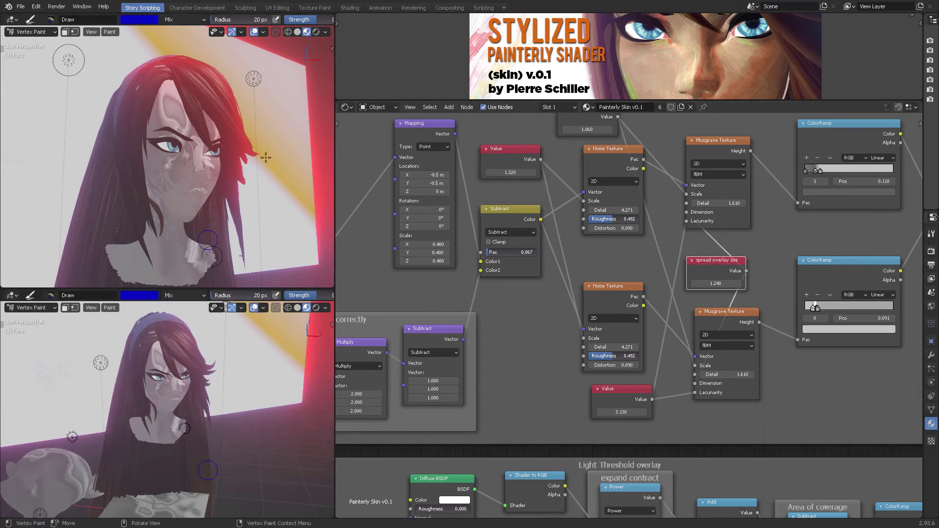
Preview the output of the Add node in the Painterly rimlight to add frame on the face
scroll(563, 301, down, 4)
mouse_move(754, 268)
middle_down()
mouse_move(747, 289)
mouse_move(503, 295)
middle_up()
mouse_move(632, 298)
middle_down()
mouse_move(435, 292)
mouse_move(649, 301)
middle_up()
scroll(649, 300, up, 2)
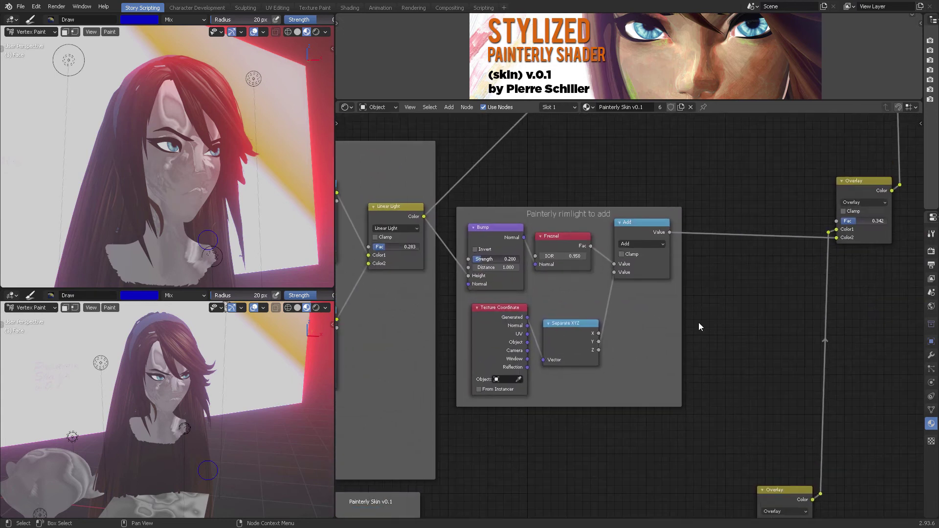
ctrl+shift+click(636, 224)
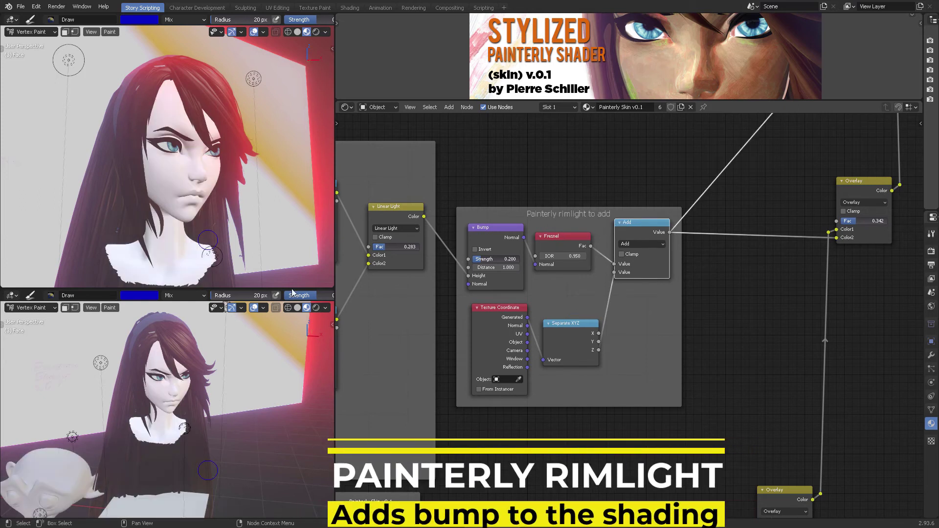
Examine the painterly rimlight on the face, neck and shoulders up close from several angles
middle_drag(244, 194, 230, 174)
scroll(229, 203, up, 3)
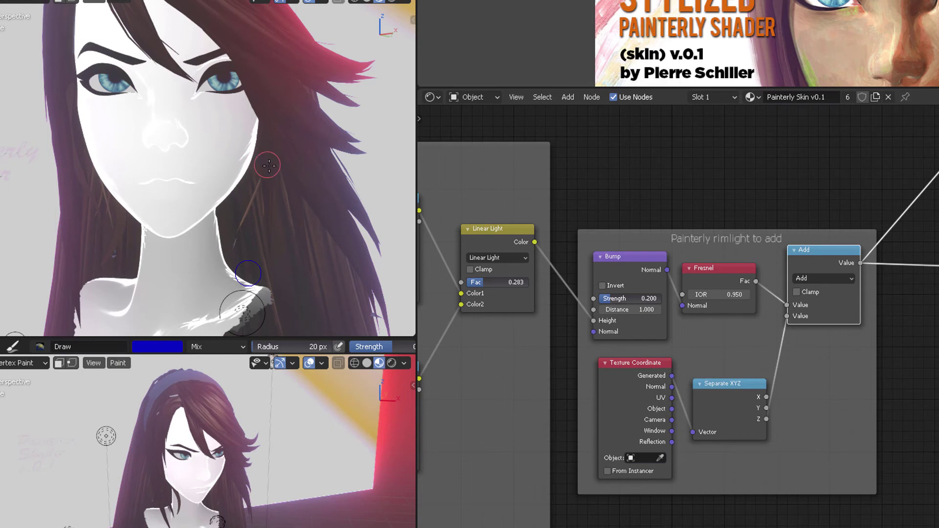
mouse_move(268, 164)
middle_down()
mouse_move(247, 185)
mouse_move(254, 172)
middle_up()
scroll(249, 179, up, 1)
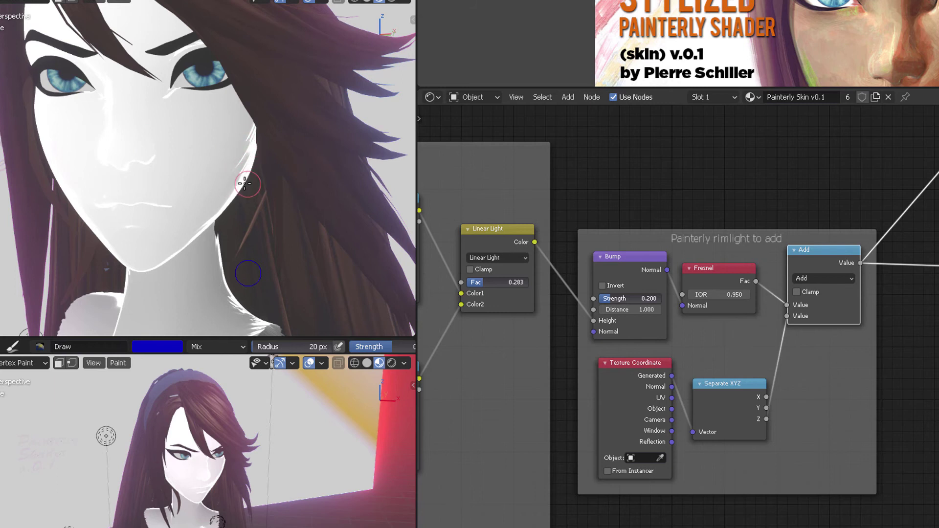
middle_drag(237, 235, 223, 263)
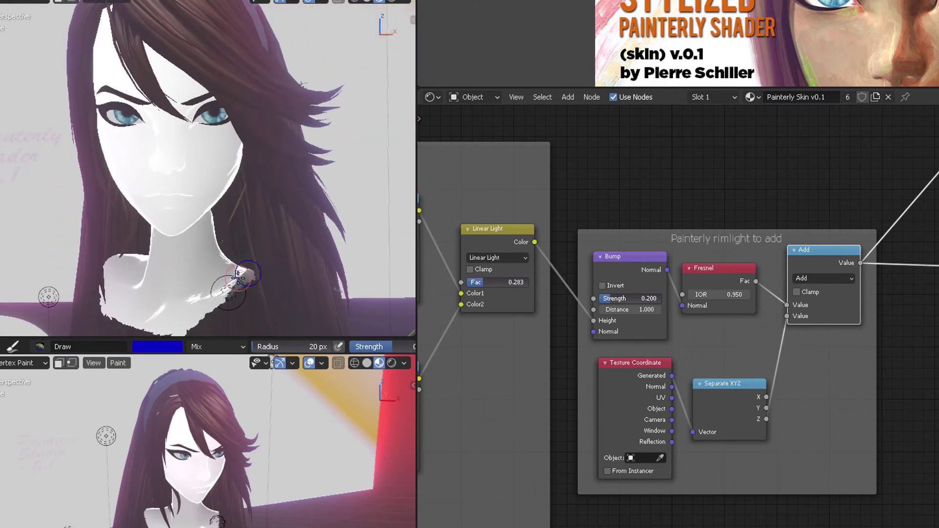
Preview the output of the Divide node in the Roughness edges variance / flakes frame on the face up close
scroll(723, 365, down, 8)
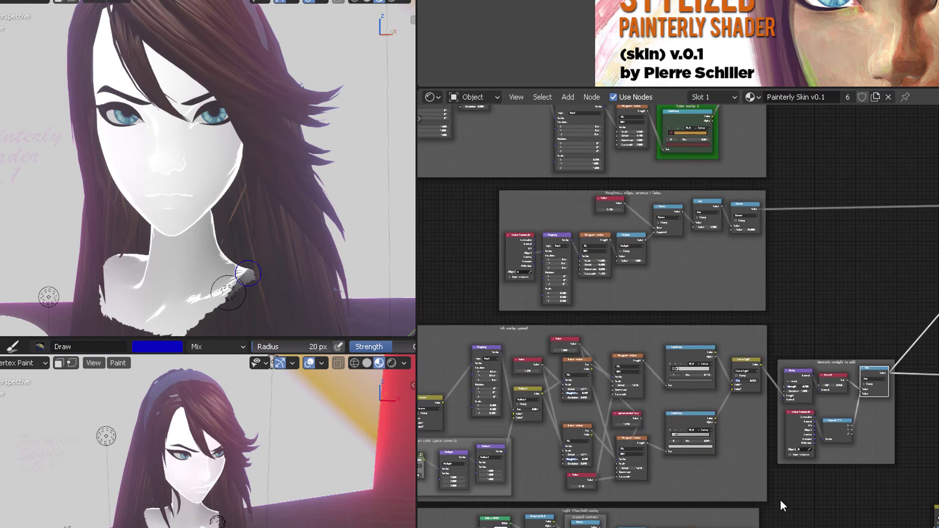
middle_drag(779, 503, 849, 353)
scroll(848, 352, up, 3)
scroll(902, 299, up, 2)
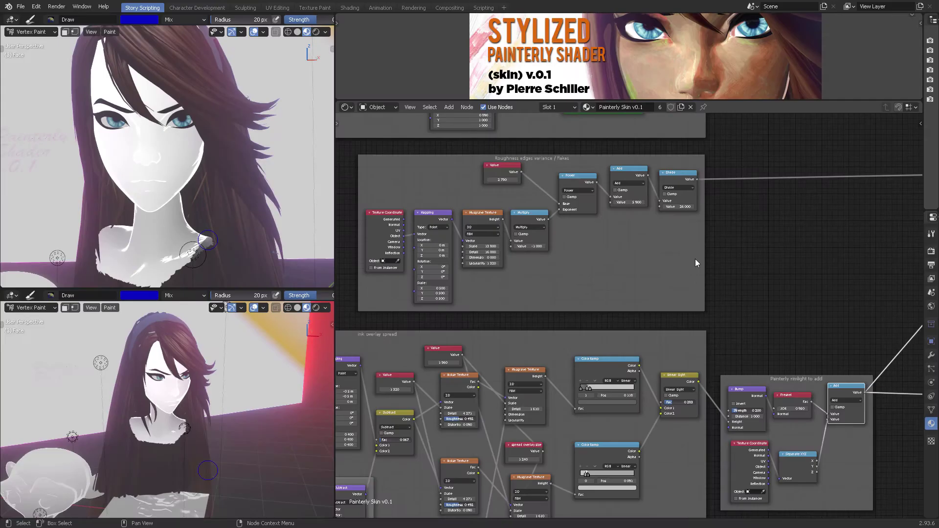
middle_drag(698, 257, 743, 293)
scroll(655, 294, up, 2)
middle_drag(663, 295, 692, 307)
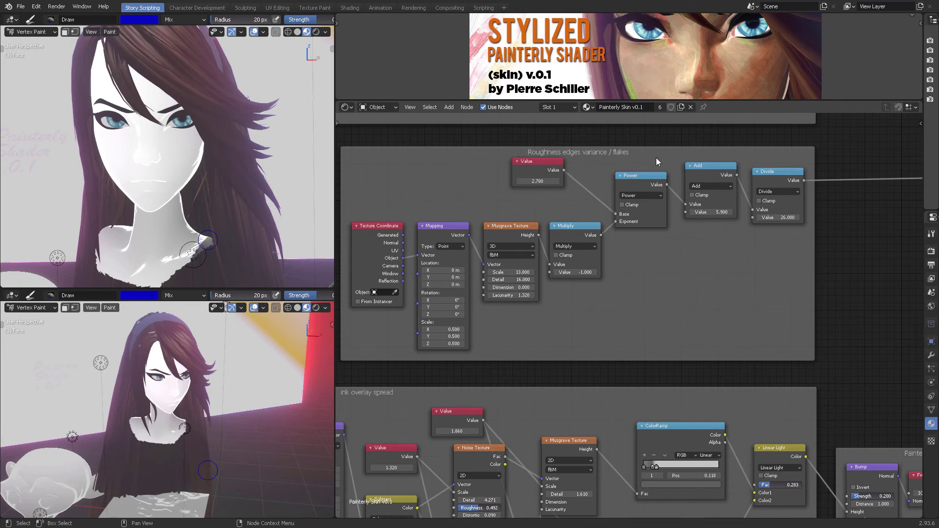
ctrl+shift+click(780, 179)
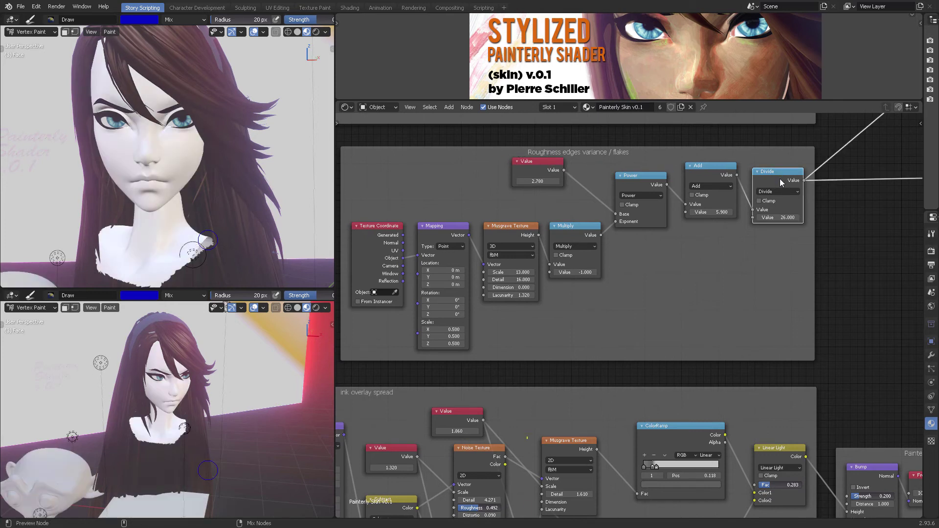
middle_drag(196, 180, 240, 182)
scroll(239, 182, up, 3)
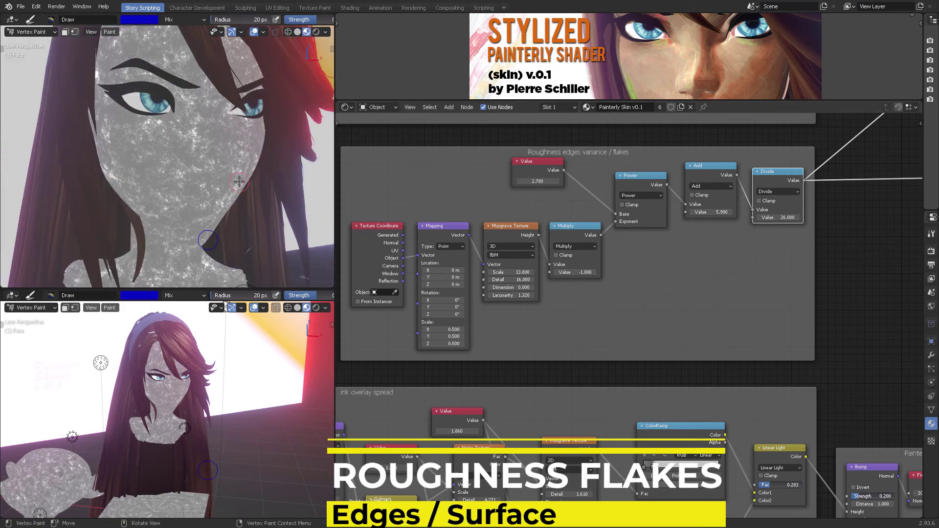
scroll(208, 240, up, 3)
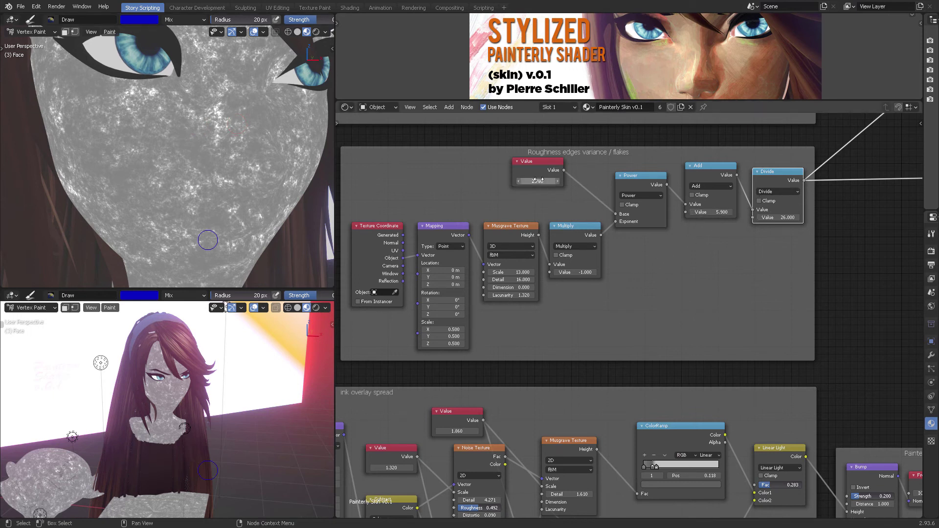
Try a value of 4.060 in the Value node feeding Power, and label that node Contrast
shift+drag(539, 181, 575, 181)
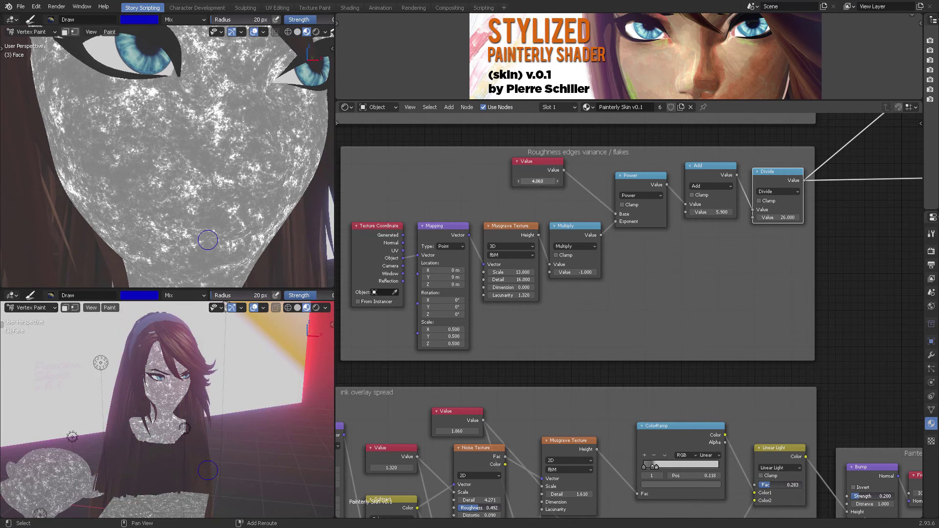
text(st)
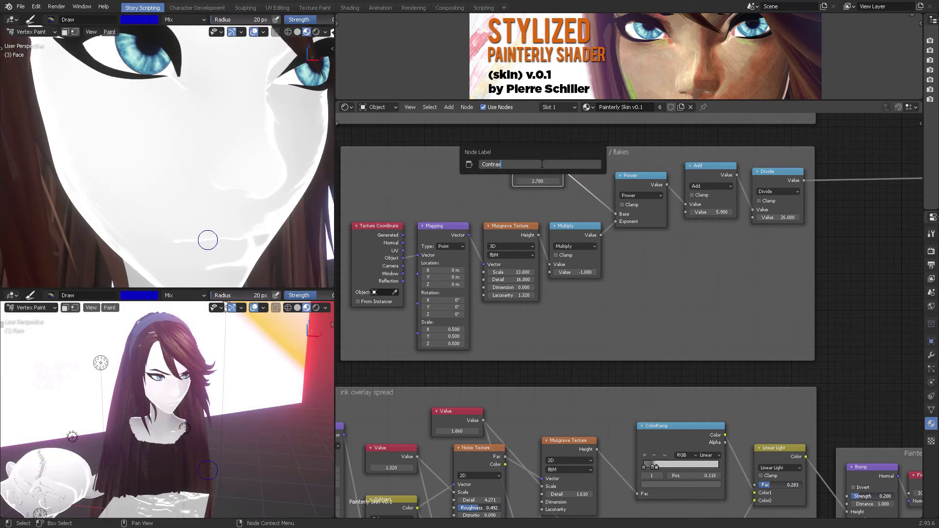
key(Return)
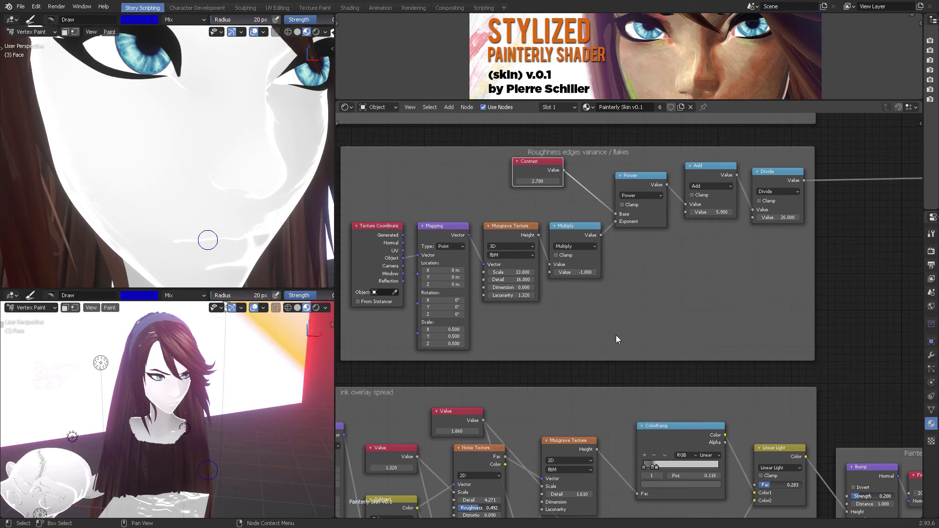
Preview the Divide node's output again and try a different scale on the flakes frame's Musgrave Texture
ctrl+shift+click(758, 213)
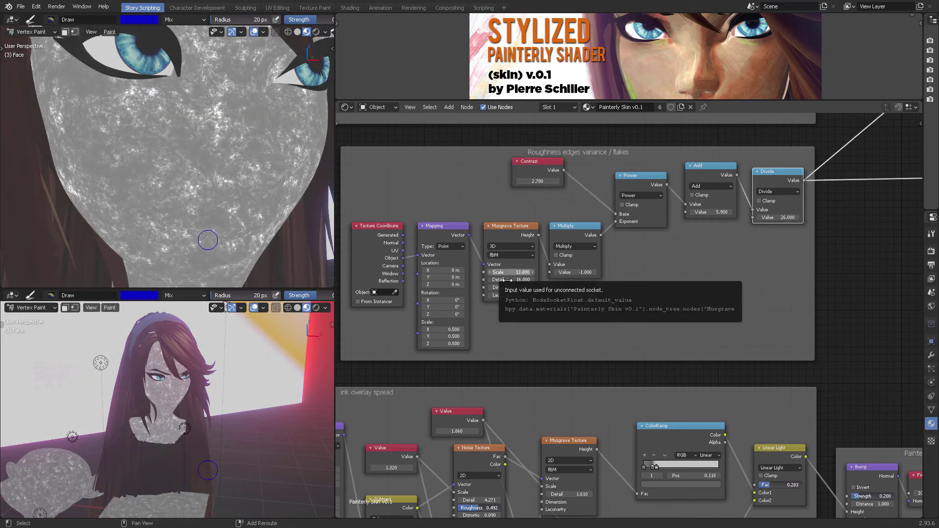
drag(517, 227, 518, 227)
shift+drag(515, 273, 550, 284)
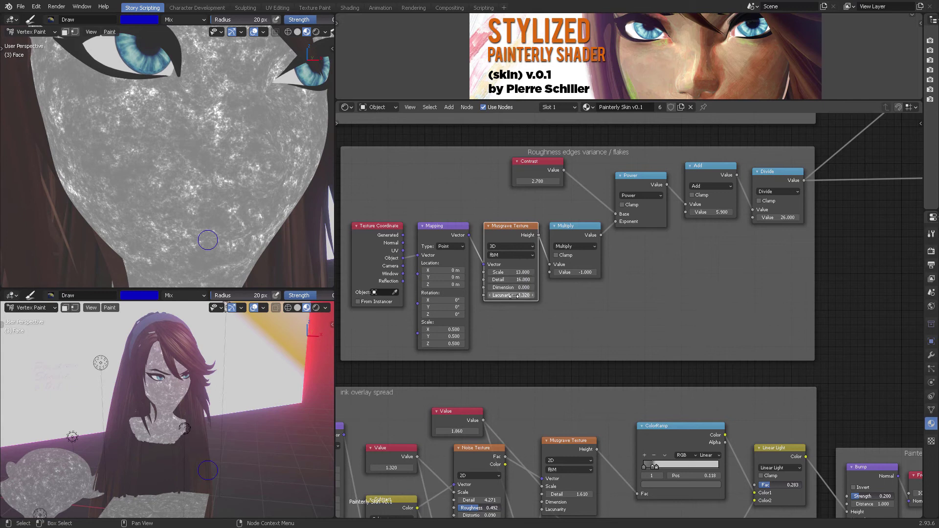
mouse_move(521, 295)
mouse_down()
mouse_move(543, 295)
mouse_move(521, 295)
mouse_up()
middle_drag(391, 283, 421, 287)
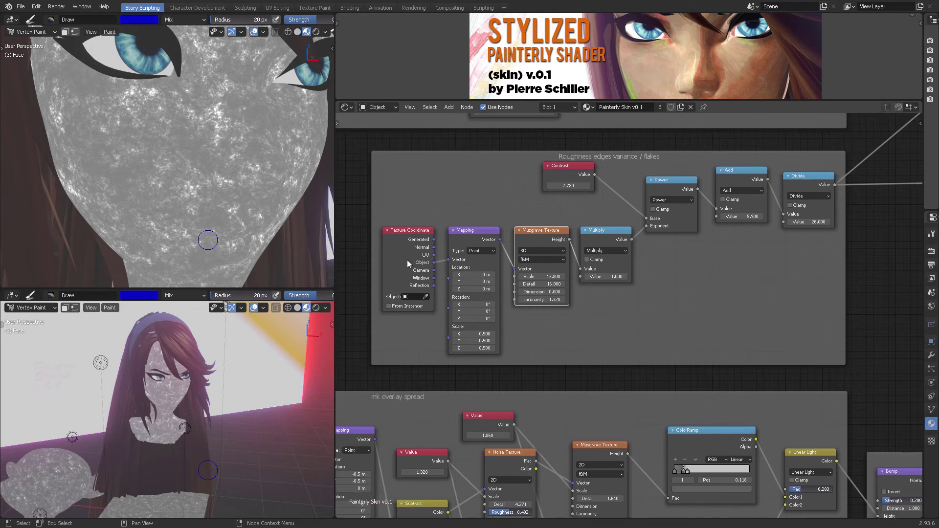
Nudge the flakes frame's Texture Coordinate node slightly upward and switch the face from Vertex Paint to Object Mode
drag(407, 261, 407, 258)
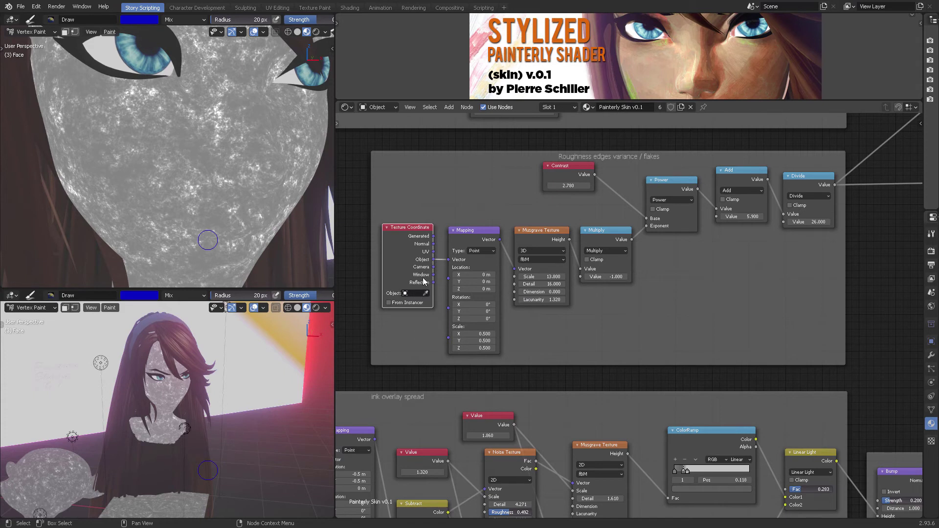
scroll(264, 184, down, 6)
shift+middle_drag(295, 252, 280, 209)
key(ctrl+Tab)
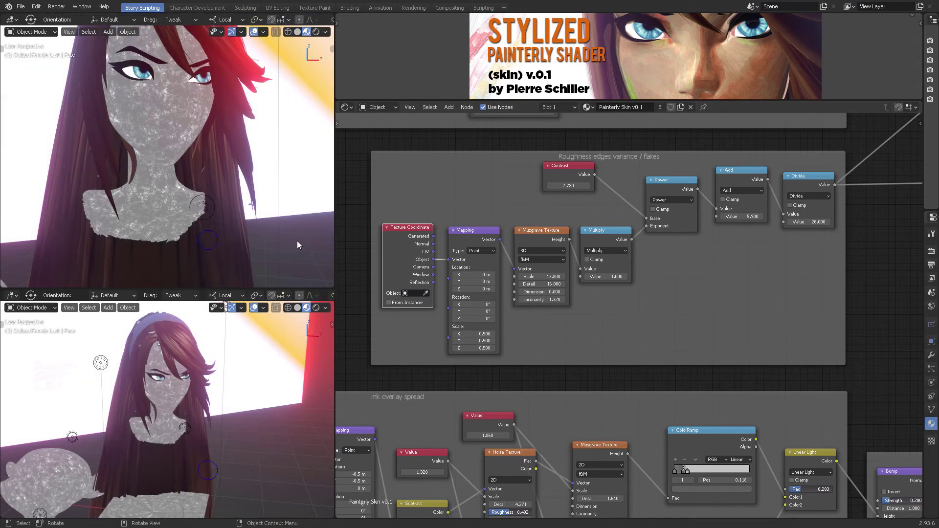
scroll(297, 241, down, 3)
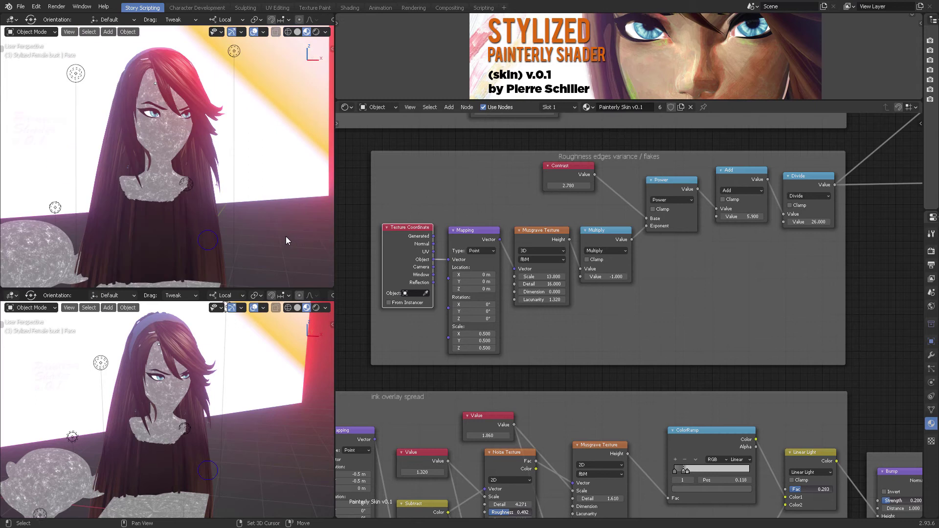
Add a cube empty to the scene and place it, scaled down, at the bust's neck
key(shift+a)
mouse_move(256, 332)
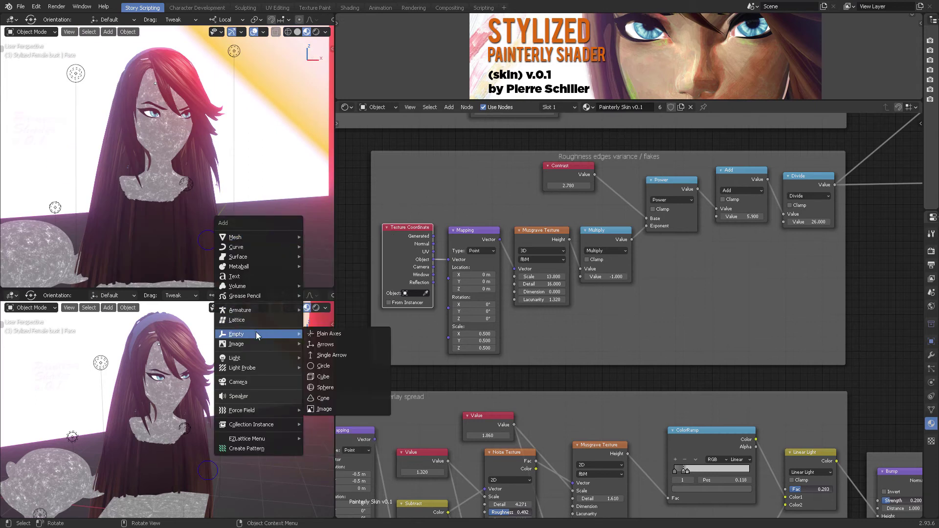
click(326, 376)
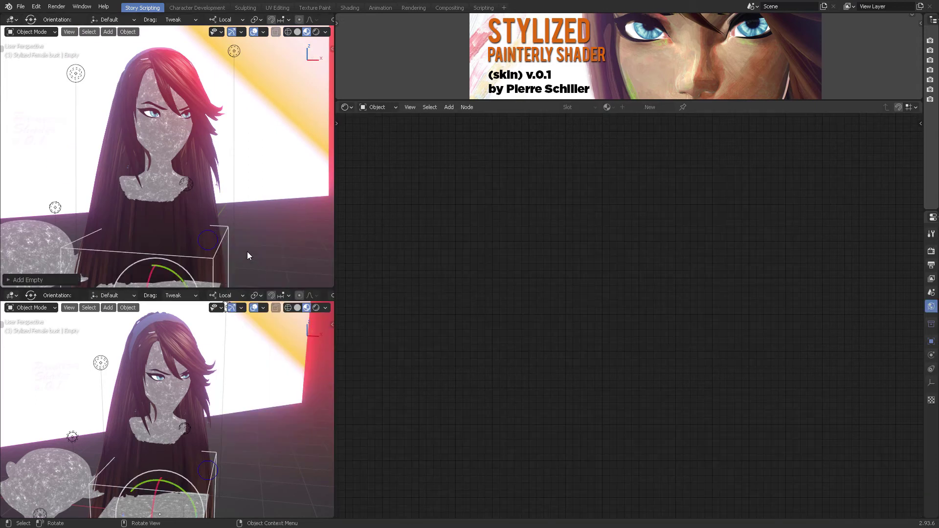
key(s)
click(225, 306)
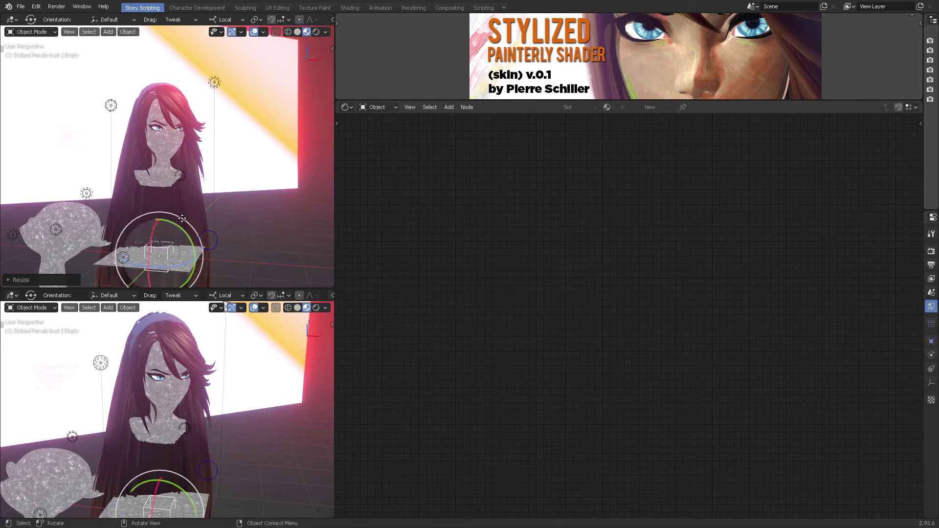
drag(182, 218, 192, 128)
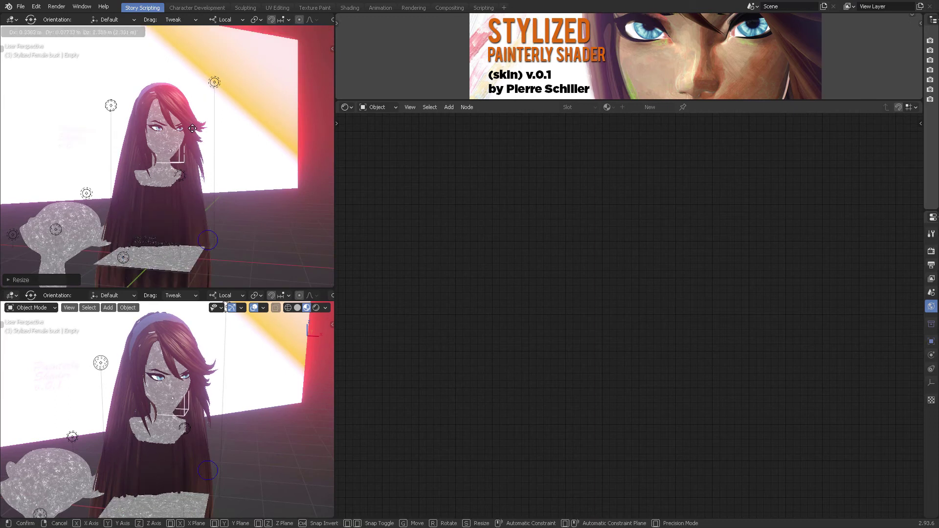
click(188, 163)
Select the face and assign the cube empty as the Object of the flakes frame's Texture Coordinate node
scroll(218, 172, up, 6)
click(169, 132)
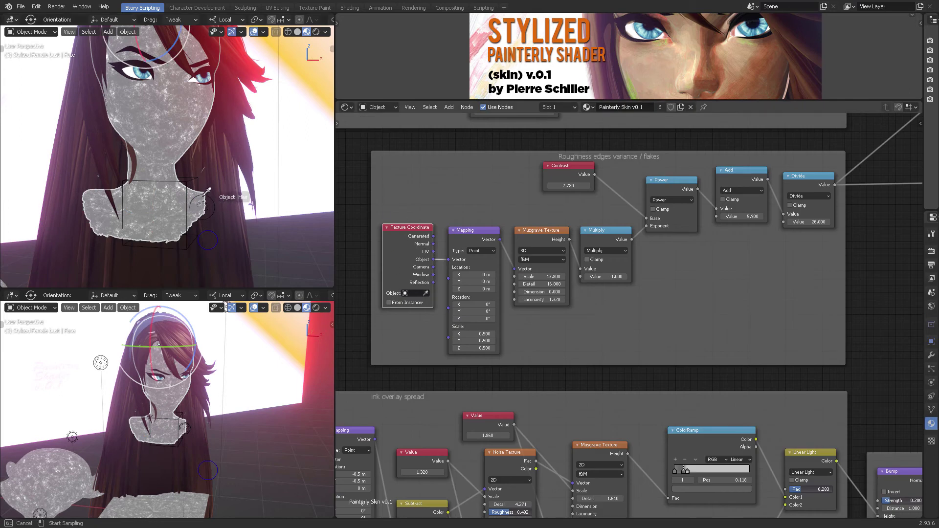
click(200, 175)
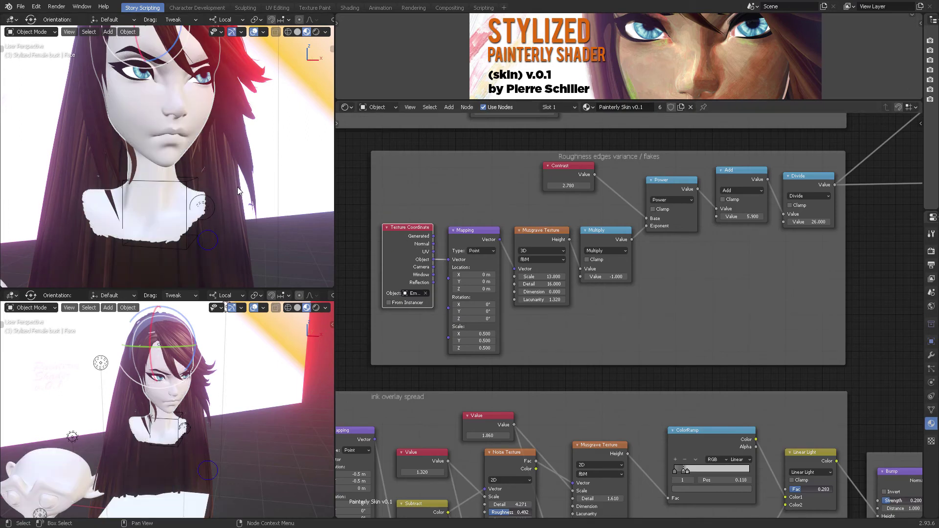
Select the cube empty and rotate it freely to test how it drives the flakes pattern on the skin
click(183, 186)
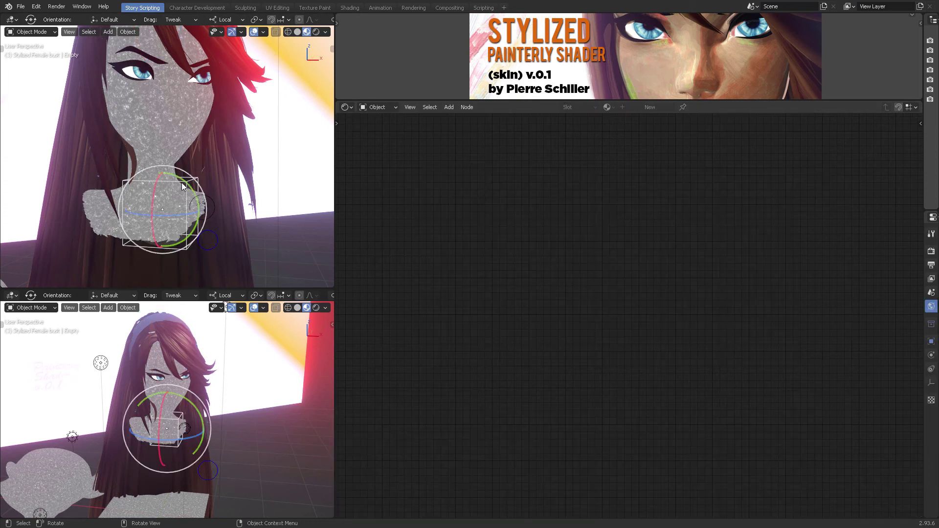
mouse_move(195, 201)
mouse_down()
mouse_move(195, 179)
mouse_move(203, 198)
mouse_move(211, 190)
mouse_move(190, 169)
mouse_move(204, 184)
mouse_up()
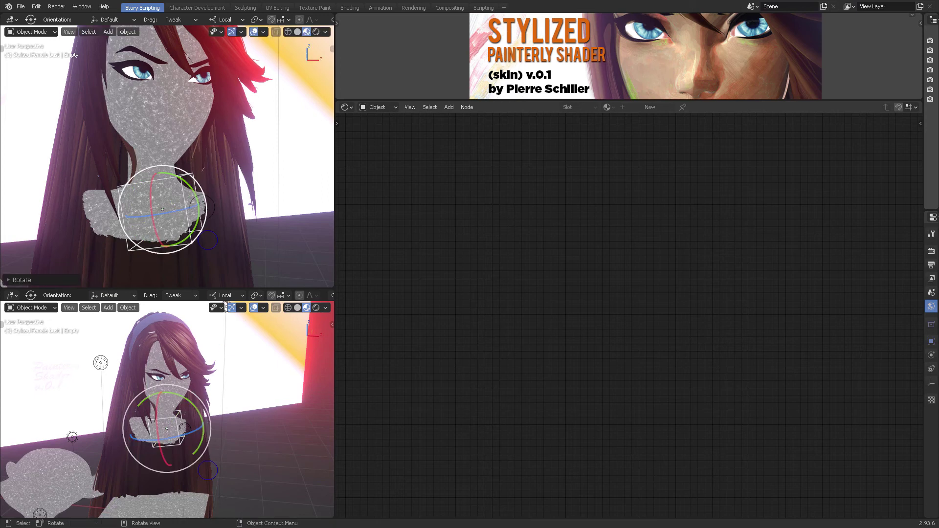
middle_drag(197, 187, 138, 189)
drag(138, 189, 139, 188)
middle_drag(162, 188, 204, 187)
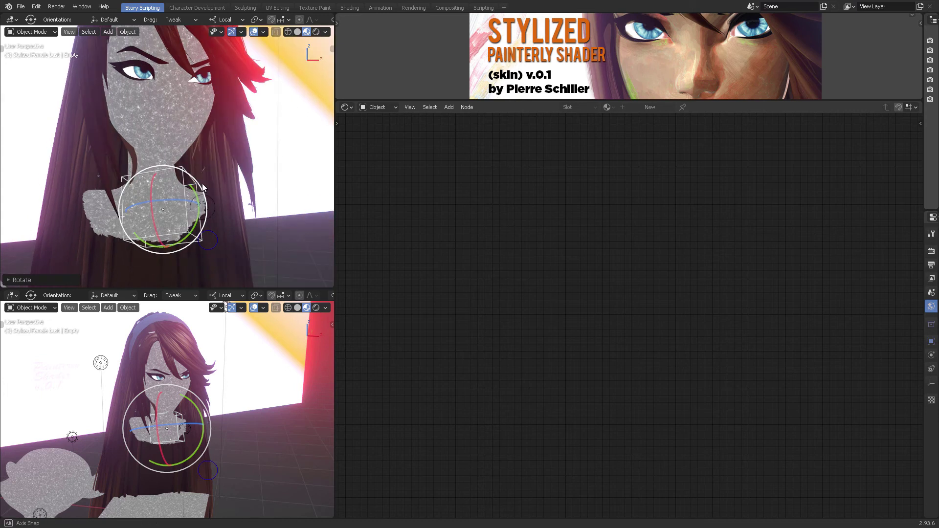
Delete the cube empty and clear it from the Object setting of the face material's Texture Coordinate node
key(x)
click(203, 186)
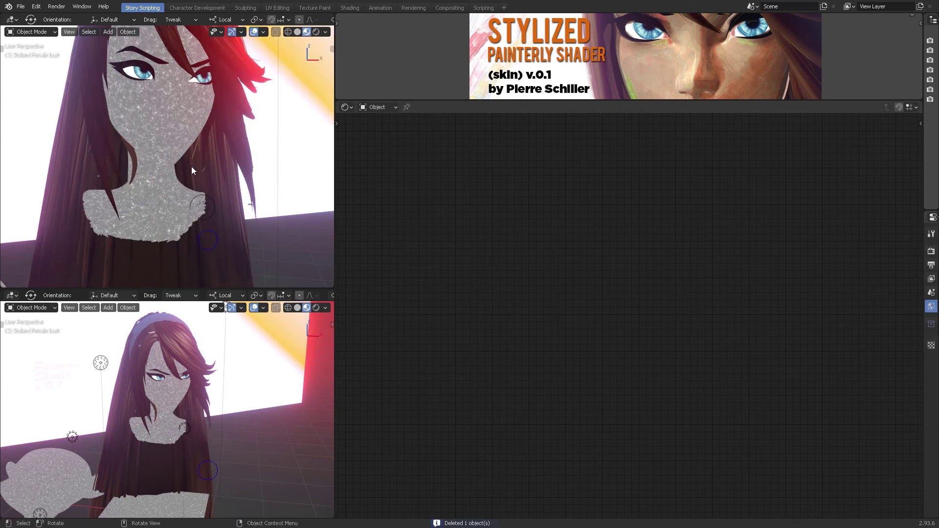
click(172, 115)
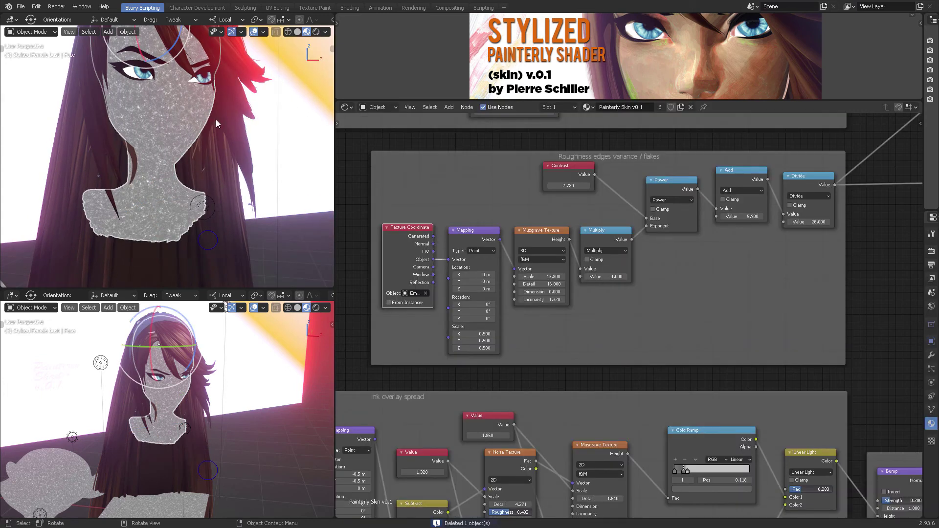
click(426, 293)
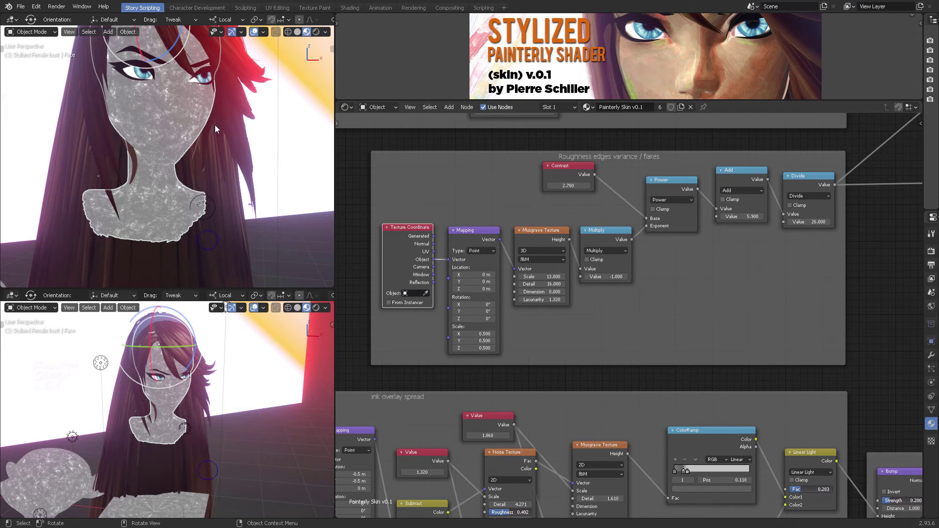
key(alt+a)
shift+middle_drag(231, 133, 246, 159)
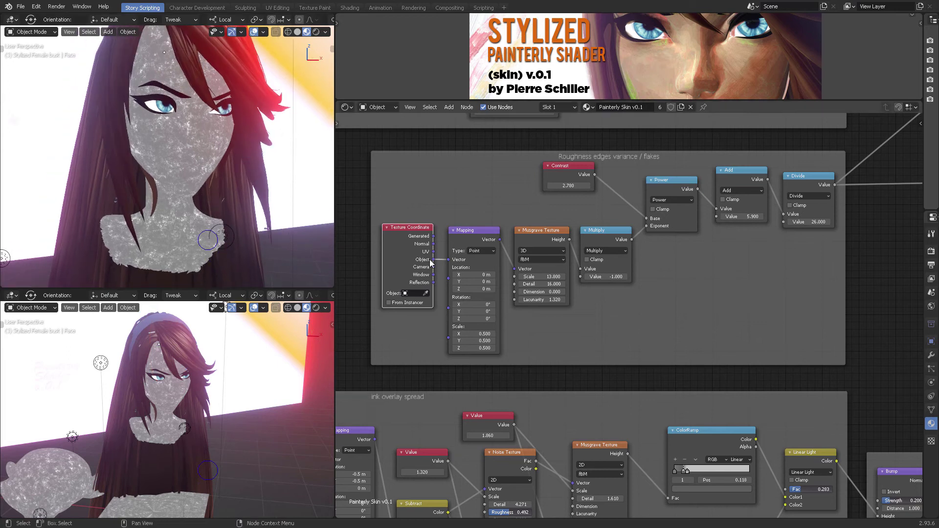
Examine where the flakes group connects in the node chain, up to the Saturation base color and contrast frame
middle_drag(663, 293, 634, 446)
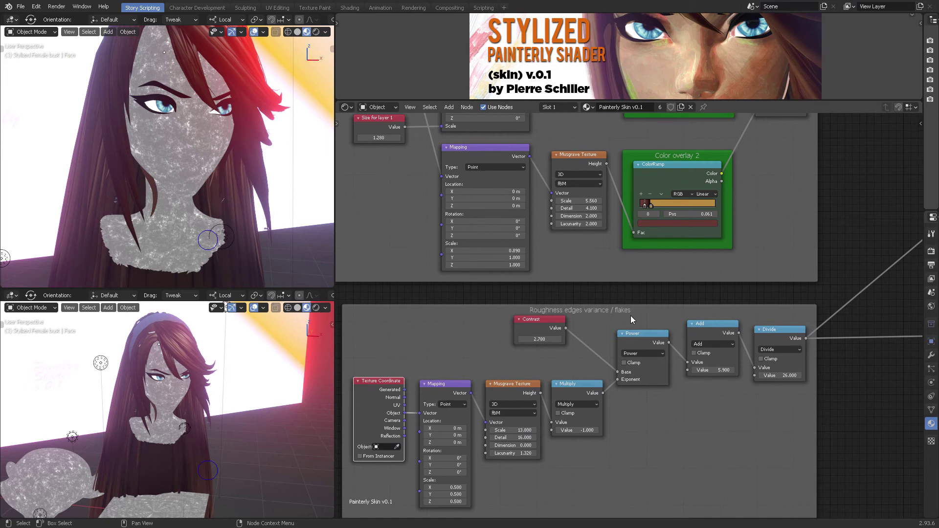
scroll(630, 316, down, 3)
scroll(700, 336, down, 5)
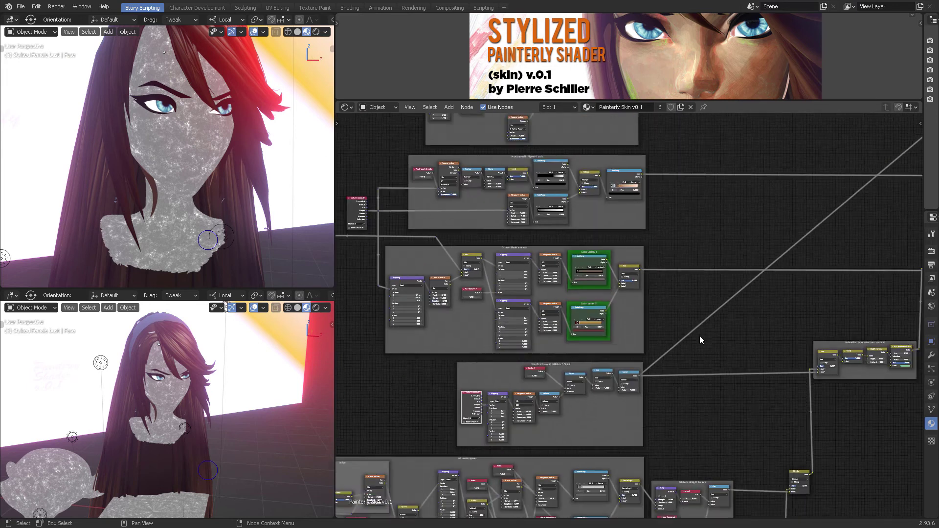
middle_drag(699, 335, 648, 376)
scroll(758, 280, down, 1)
middle_drag(759, 279, 515, 207)
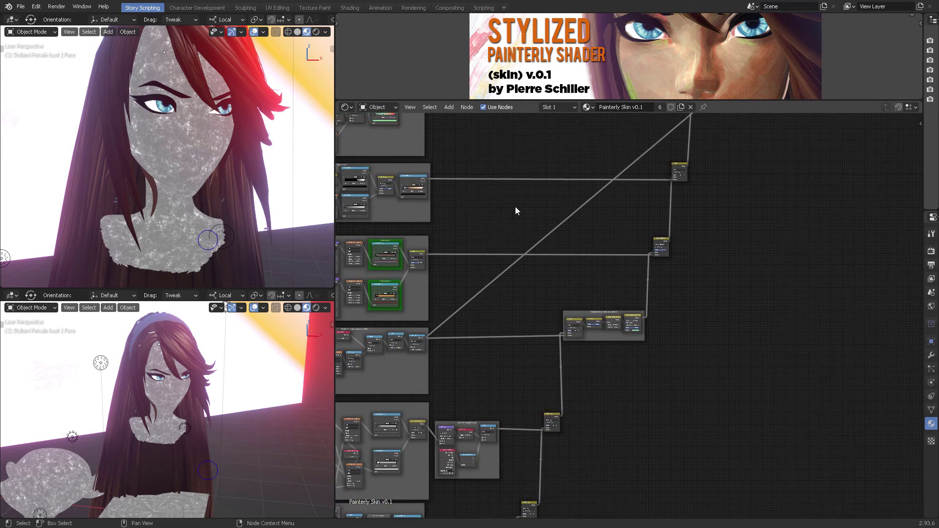
scroll(534, 240, up, 12)
middle_drag(475, 256, 590, 240)
scroll(591, 240, up, 2)
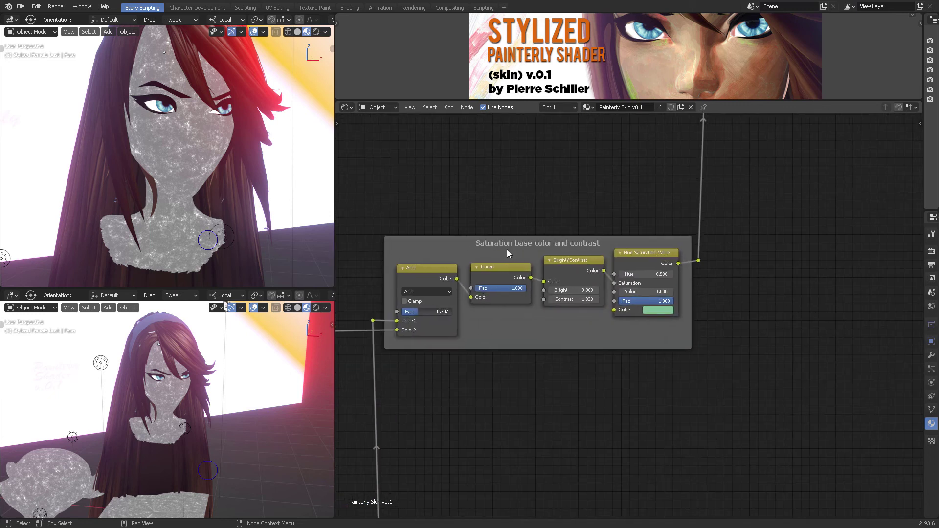
Preview the Mix Shader that combines the Custom Rimlight emission with the MAIN SHADER diffuse on the face
middle_drag(568, 215, 566, 354)
scroll(653, 261, down, 10)
mouse_move(754, 184)
middle_down()
mouse_move(755, 227)
mouse_move(722, 360)
middle_up()
middle_drag(800, 246, 727, 397)
middle_drag(783, 200, 719, 366)
middle_drag(794, 219, 690, 341)
middle_drag(658, 383, 701, 378)
scroll(660, 371, up, 4)
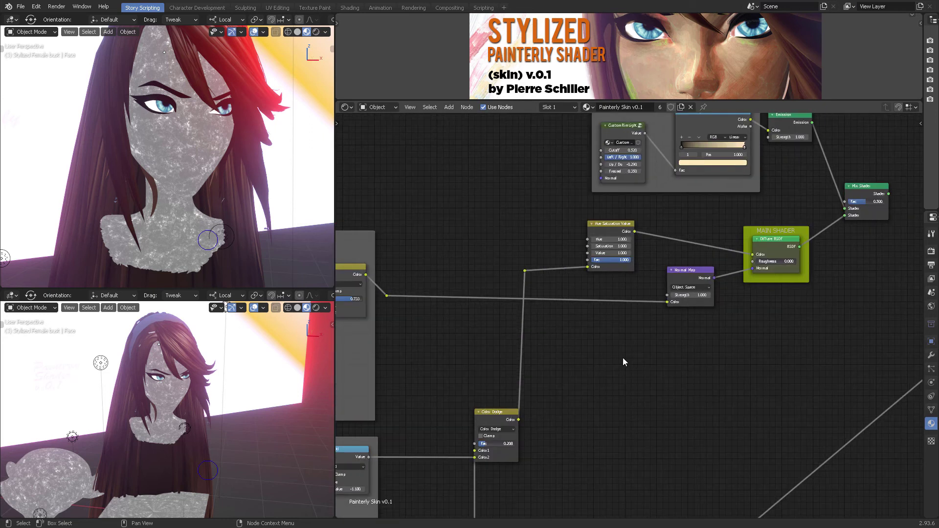
middle_drag(627, 357, 629, 388)
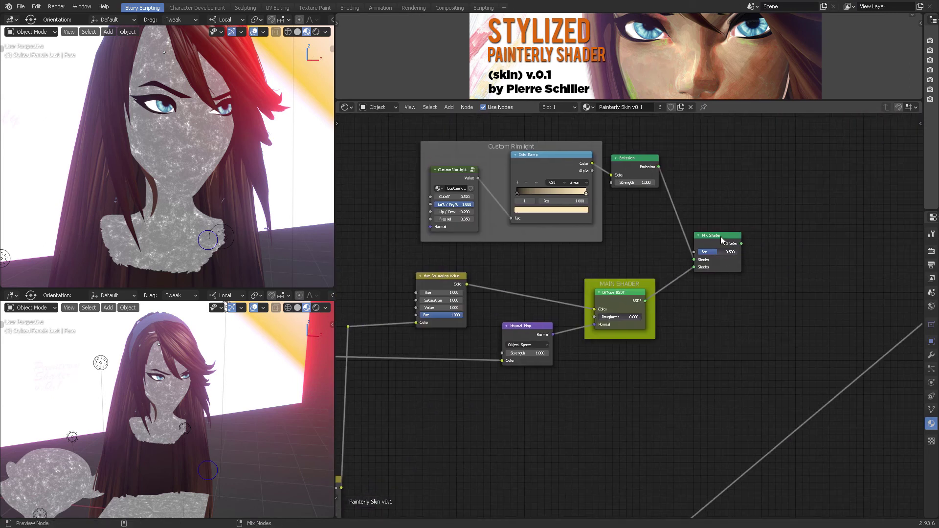
ctrl+shift+click(718, 239)
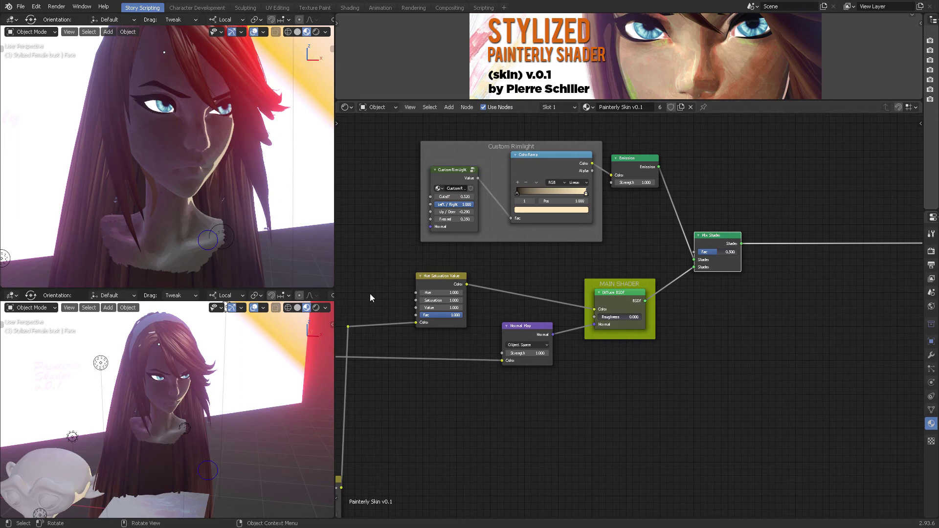
Set the upper viewport's shading to Rendered to show the face with the full painterly skin material
scroll(695, 365, down, 3)
mouse_move(747, 353)
middle_down()
mouse_move(632, 386)
mouse_move(713, 256)
mouse_move(658, 300)
mouse_move(518, 324)
mouse_move(570, 283)
mouse_move(568, 337)
mouse_move(552, 313)
mouse_move(750, 250)
mouse_move(580, 294)
mouse_move(566, 313)
mouse_move(509, 317)
mouse_move(551, 327)
mouse_move(546, 360)
middle_up()
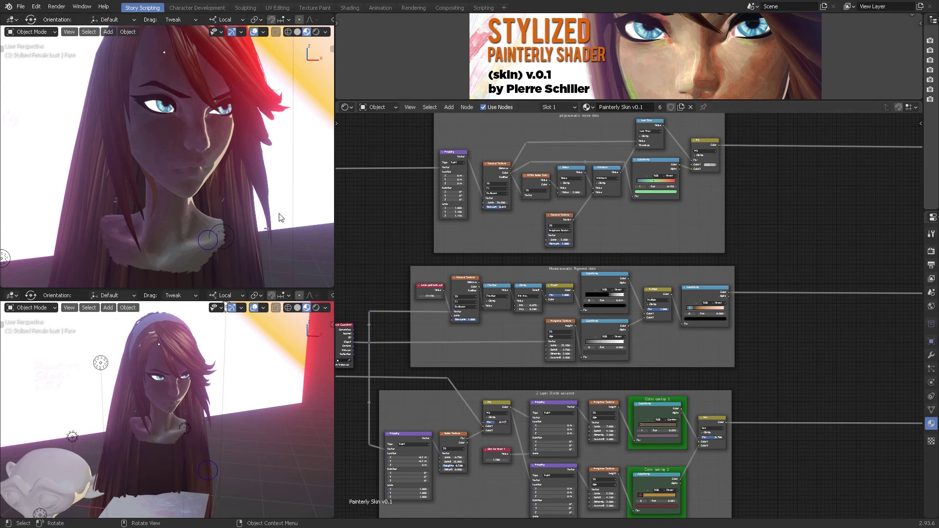
mouse_move(250, 165)
middle_down()
mouse_move(209, 160)
mouse_move(240, 141)
mouse_move(219, 166)
mouse_move(232, 173)
mouse_move(234, 198)
middle_up()
click(316, 32)
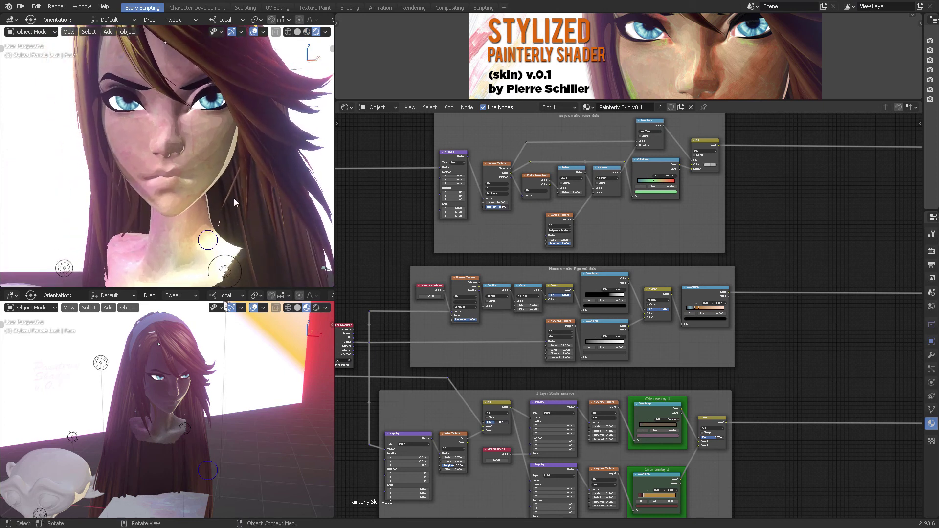
scroll(239, 193, down, 3)
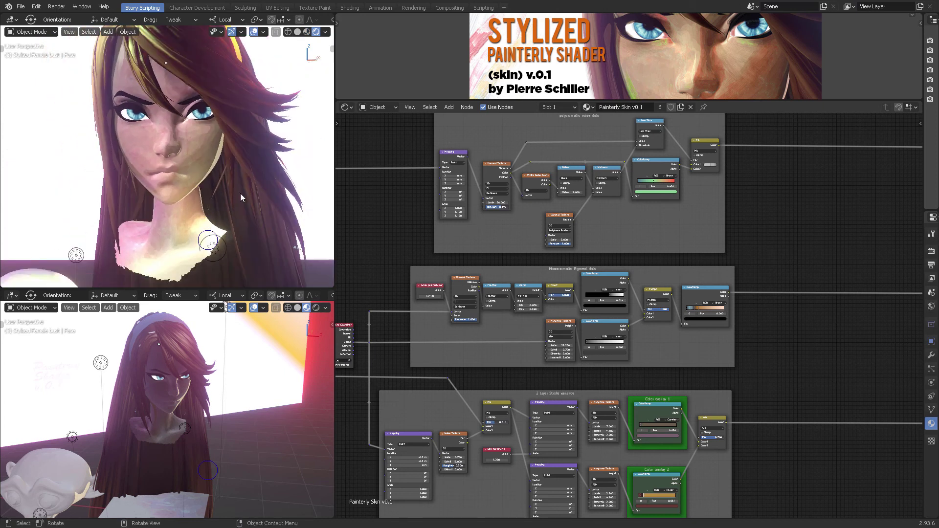
Select the light beside the shoulder and move it freely around the face to test how it tints the skin
click(207, 231)
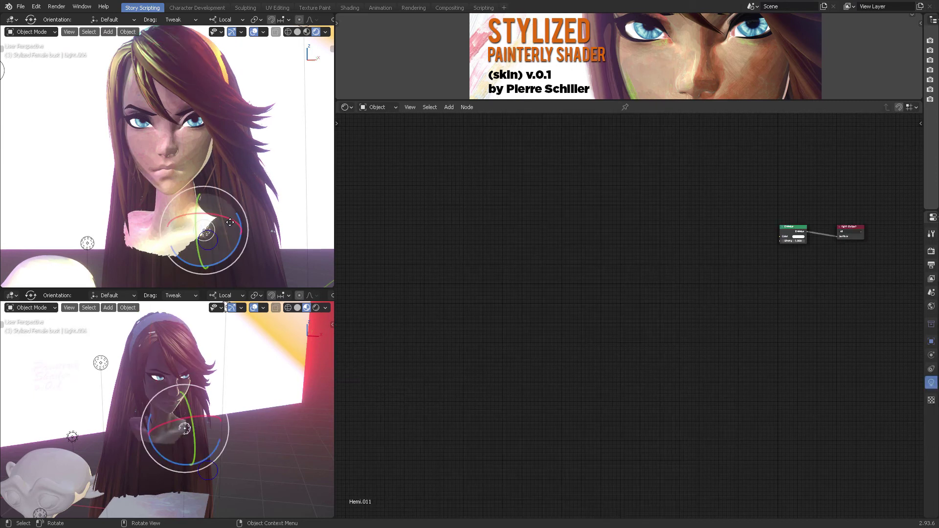
key(g)
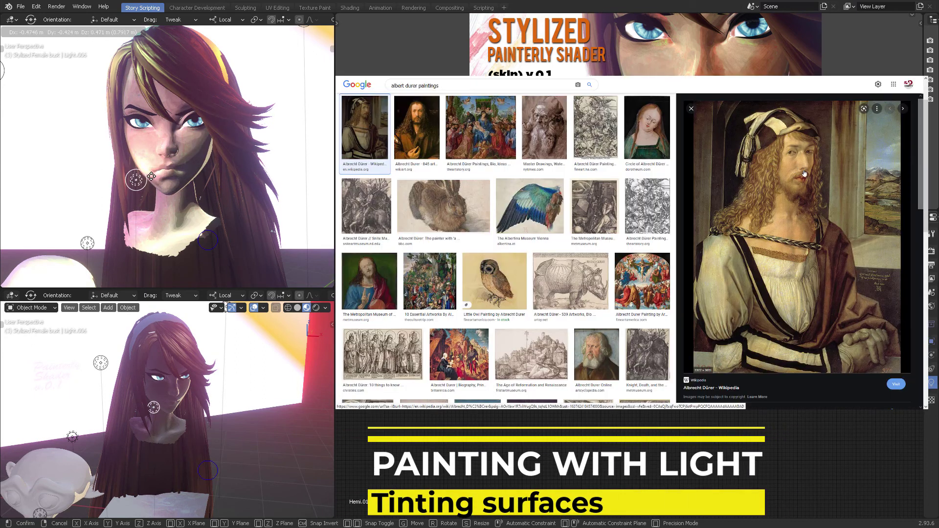
click(151, 176)
scroll(196, 177, up, 2)
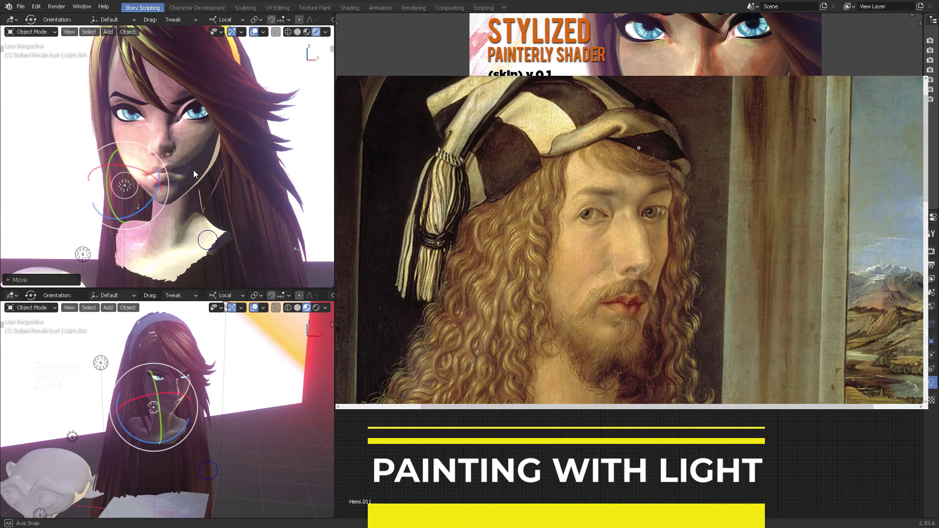
key(g)
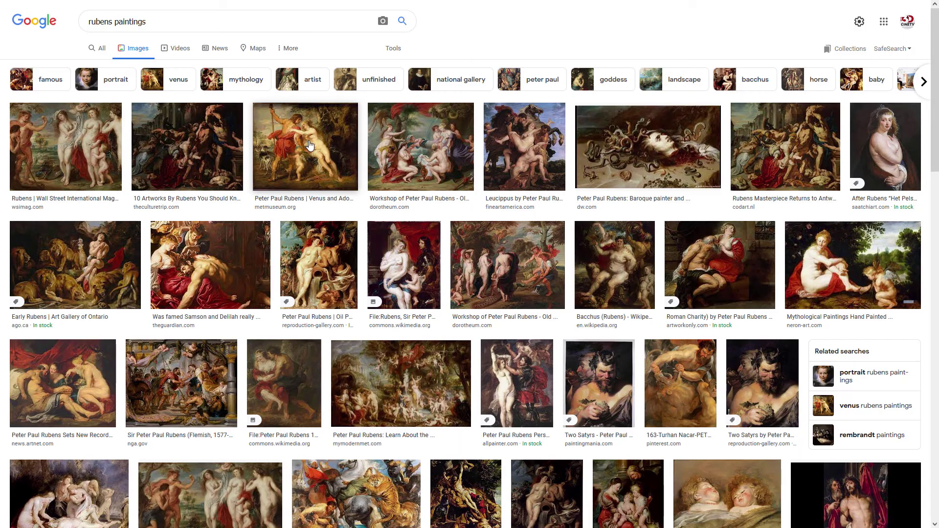
Enlarge the Venus and Adonis painting in the browser's Rubens image search to study its skin tones
click(309, 146)
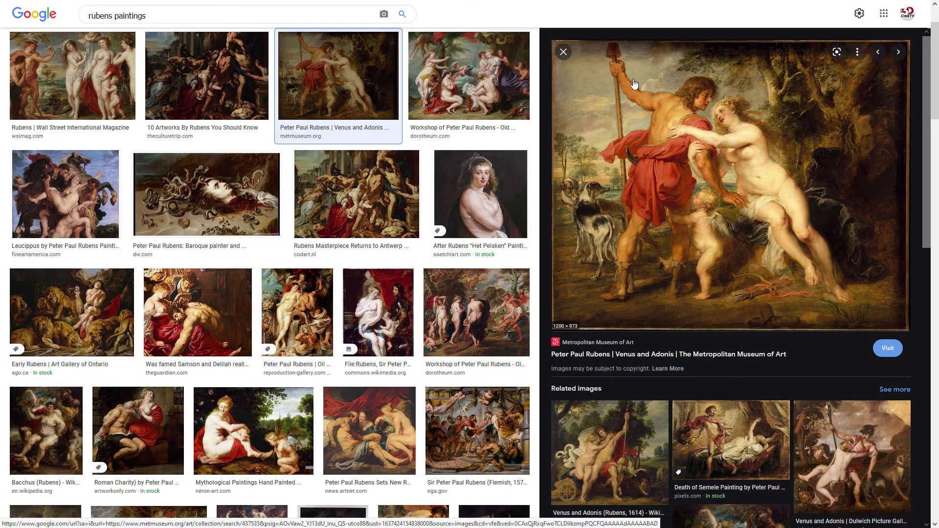
key(ctrl+Tab)
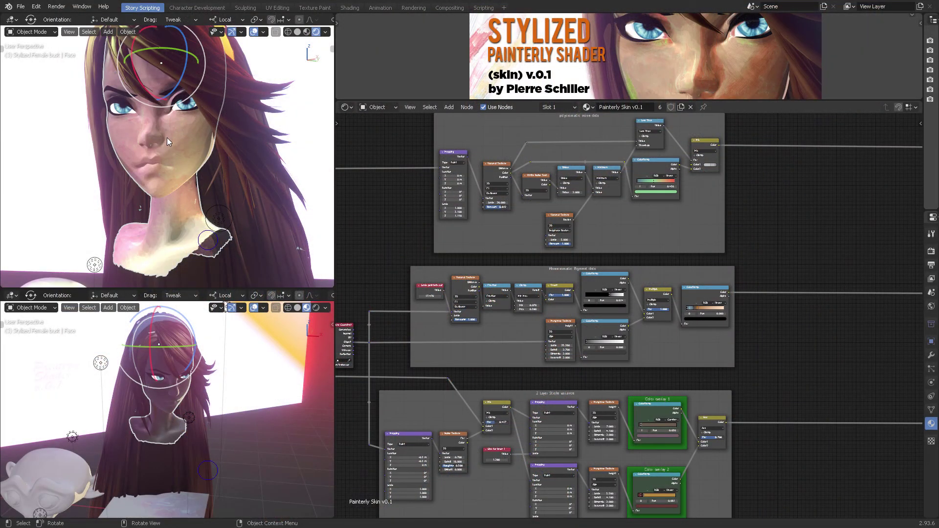
Preview the output of the Add node in the 2 Layer Stroke variance frame on the face
scroll(194, 144, up, 6)
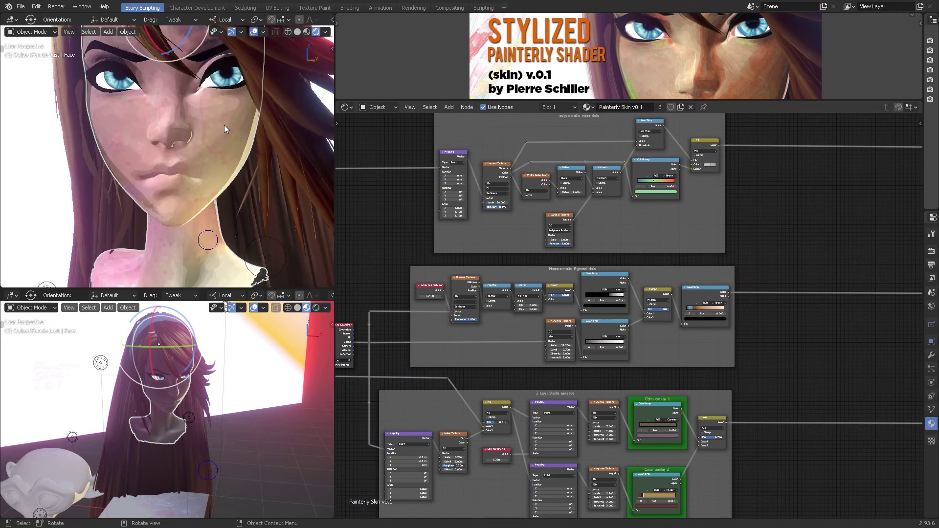
middle_drag(214, 126, 193, 68)
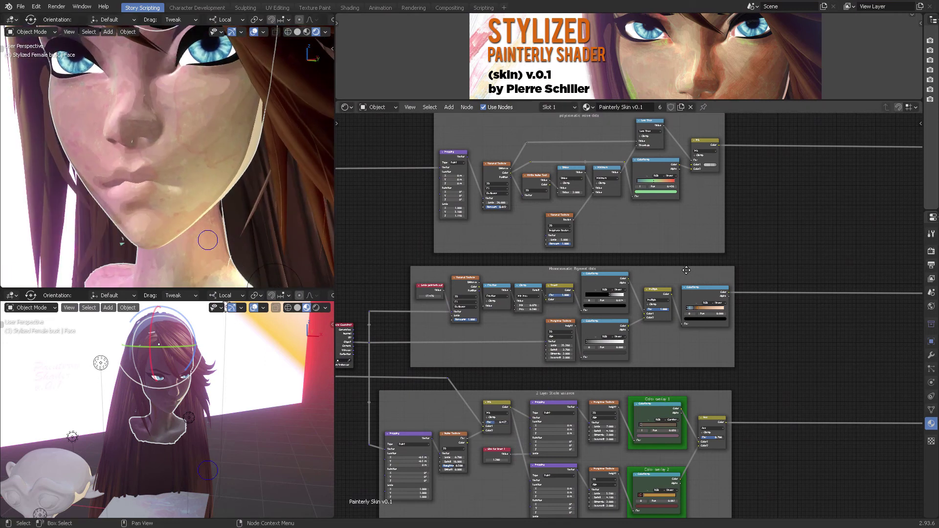
middle_drag(686, 270, 648, 326)
scroll(656, 321, up, 3)
middle_drag(684, 267, 747, 225)
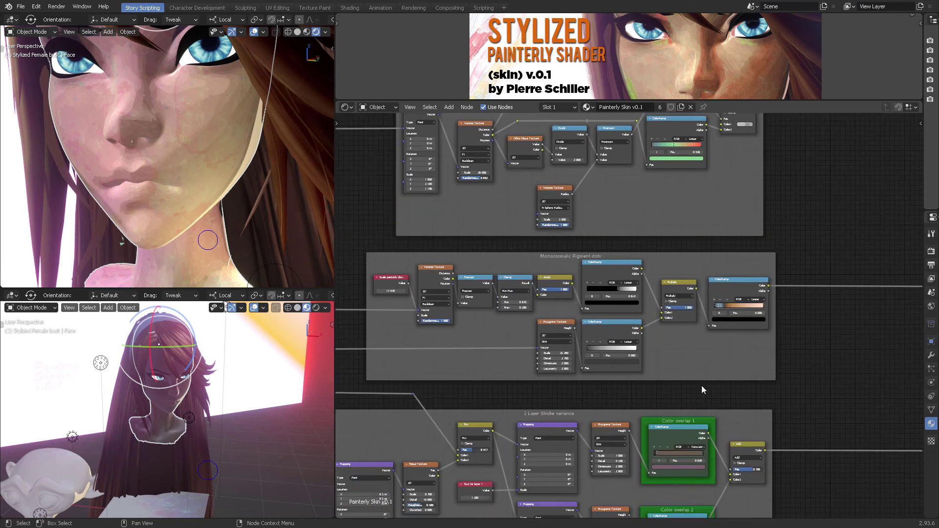
middle_drag(669, 438, 677, 251)
mouse_move(600, 312)
middle_down()
mouse_move(648, 307)
mouse_move(619, 307)
middle_up()
scroll(647, 307, up, 4)
ctrl+shift+click(829, 239)
ctrl+shift+click(453, 228)
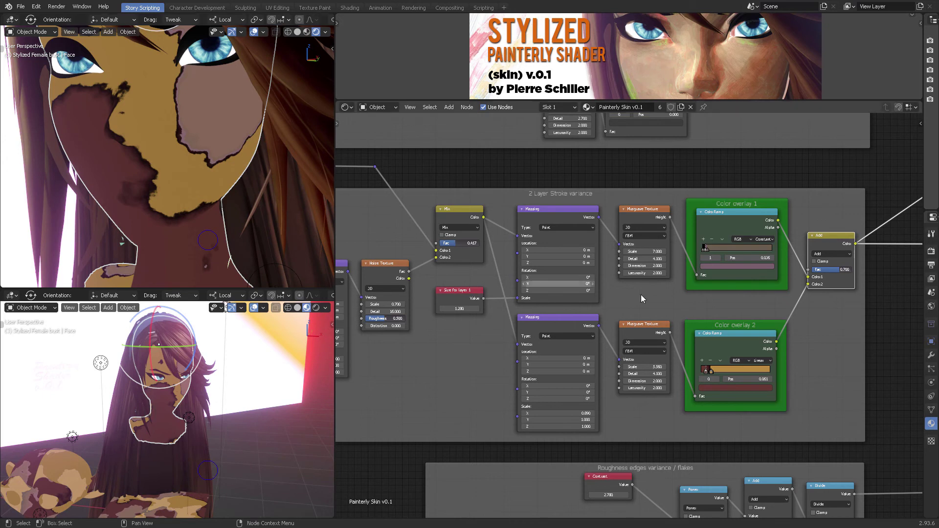
Try repositioning the color stops of the Color overlay 2 ramp, and undo the change
middle_drag(640, 295, 612, 291)
scroll(611, 245, up, 3)
middle_drag(600, 227, 601, 224)
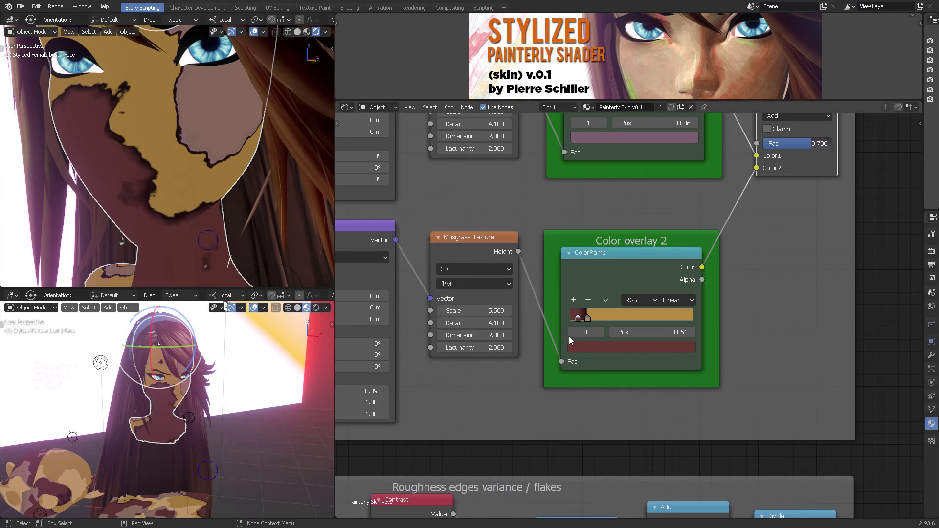
mouse_move(588, 321)
mouse_down()
mouse_move(604, 328)
mouse_move(572, 322)
mouse_move(579, 331)
mouse_up()
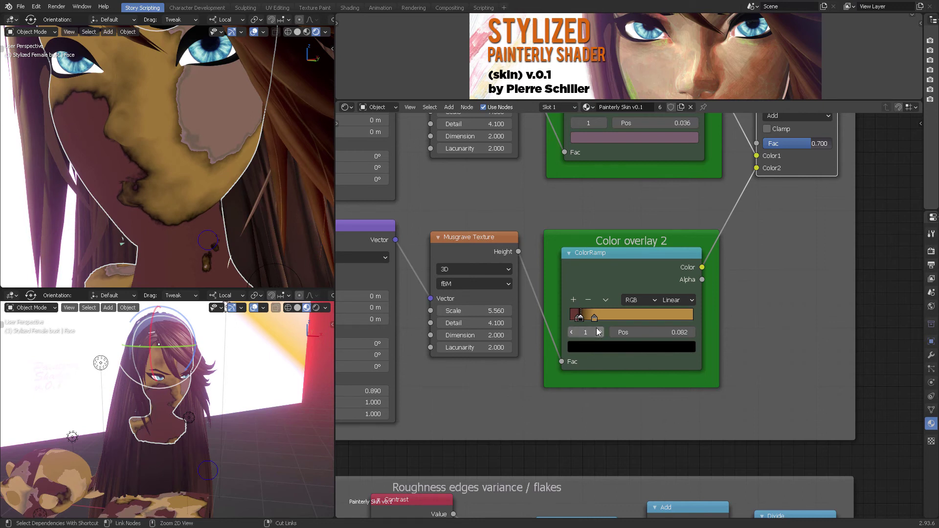
click(597, 332)
key(ctrl+z)
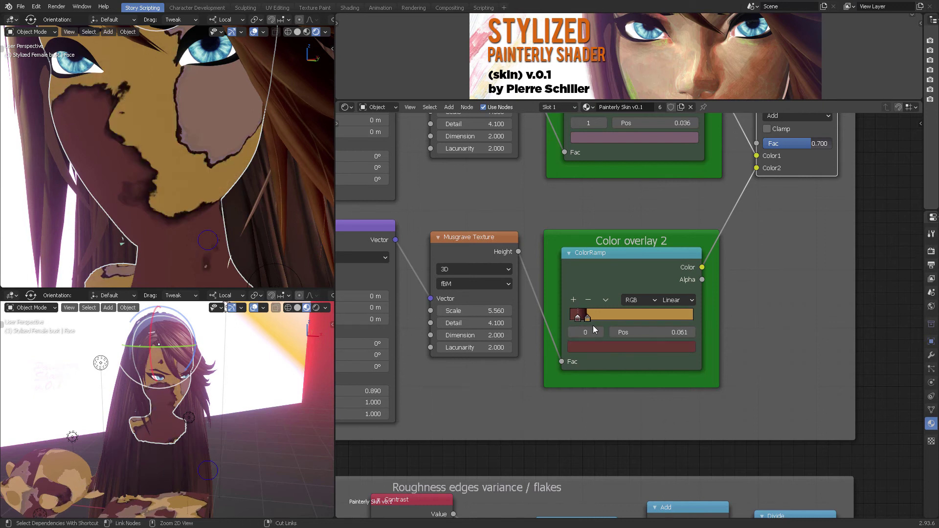
Shift the Color overlay 2 frame slightly away from its Musgrave Texture node
scroll(181, 136, down, 3)
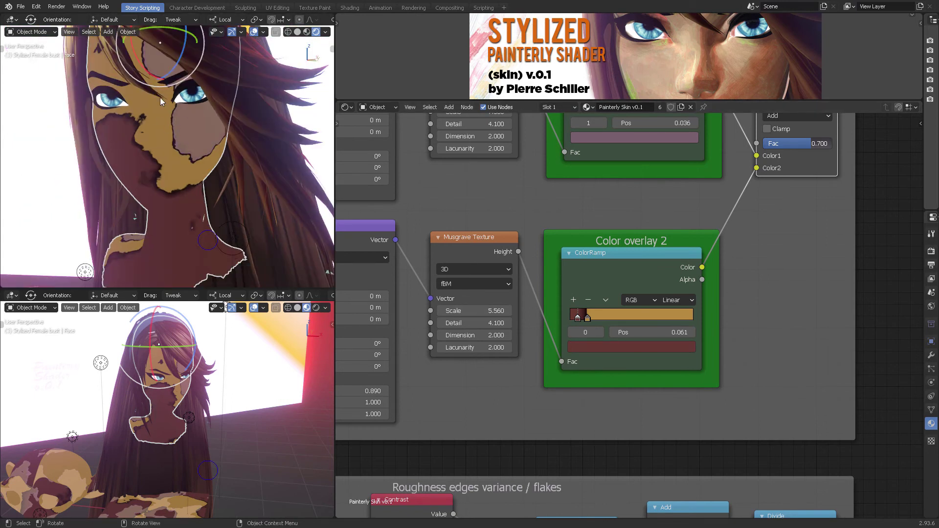
middle_drag(437, 186, 461, 308)
mouse_move(664, 373)
mouse_down()
mouse_move(646, 362)
mouse_move(676, 363)
mouse_up()
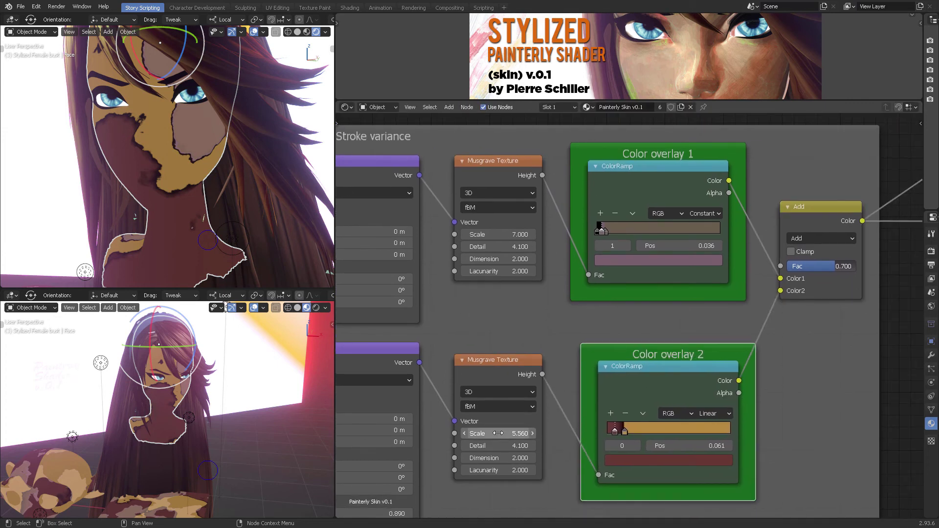
Try a Musgrave Texture Scale of 4.350 for the second stroke layer and 6.450 for the first
mouse_move(501, 434)
mouse_down()
mouse_move(531, 434)
mouse_move(442, 434)
mouse_up()
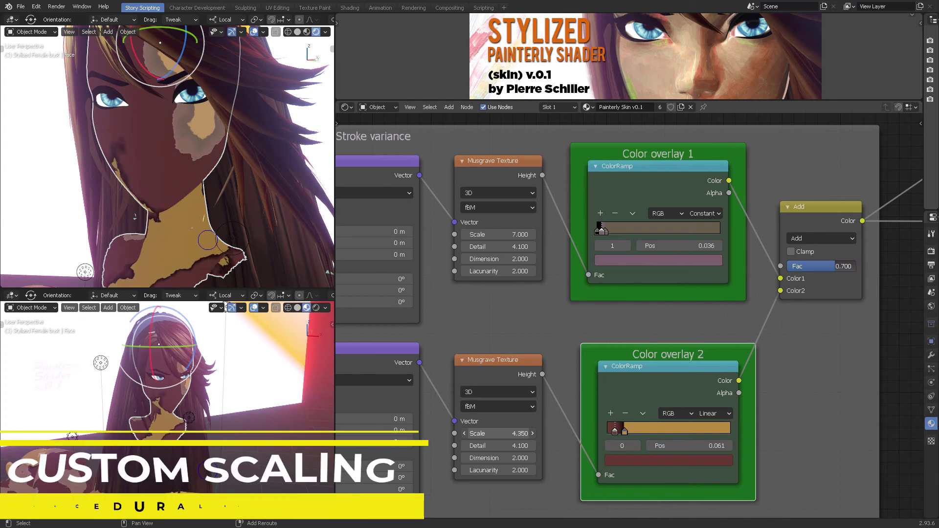
drag(501, 235, 478, 234)
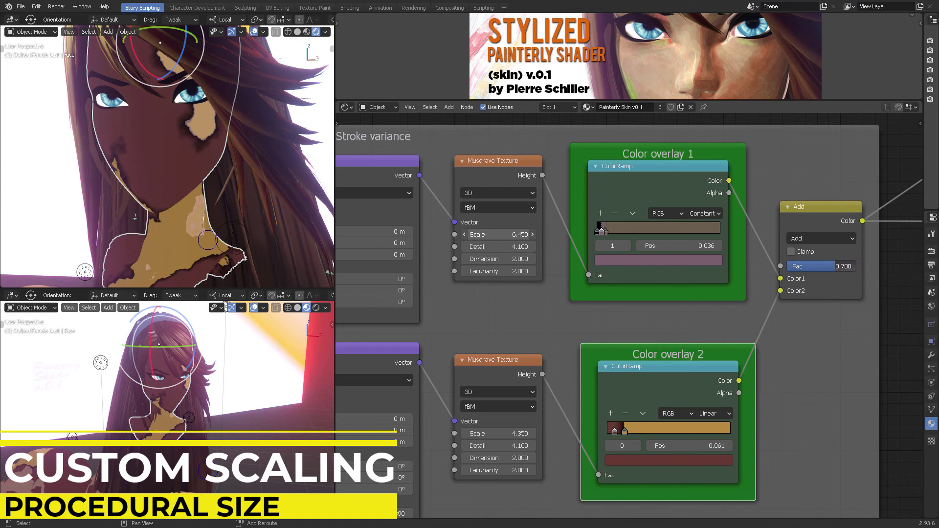
drag(496, 234, 548, 290)
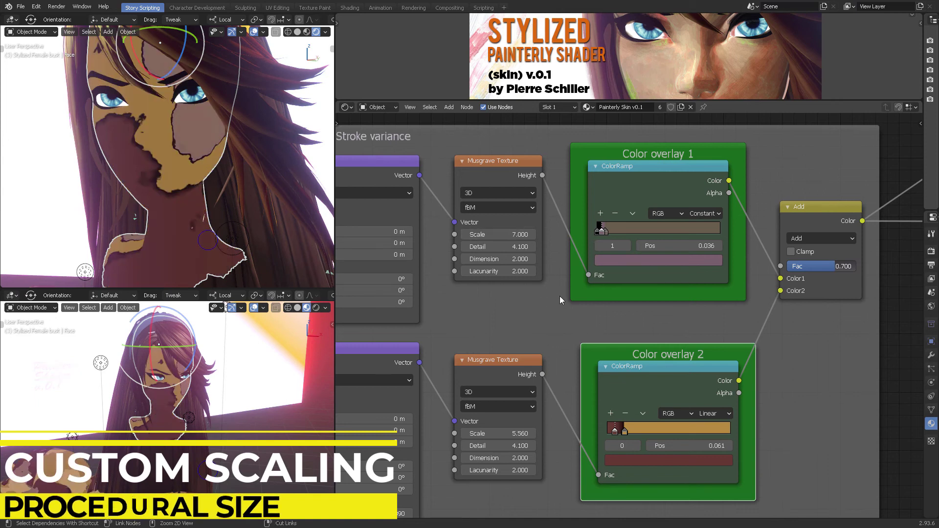
Move the Size for layer 1 value node slightly closer to the first layer's Mapping node
middle_drag(435, 299, 744, 273)
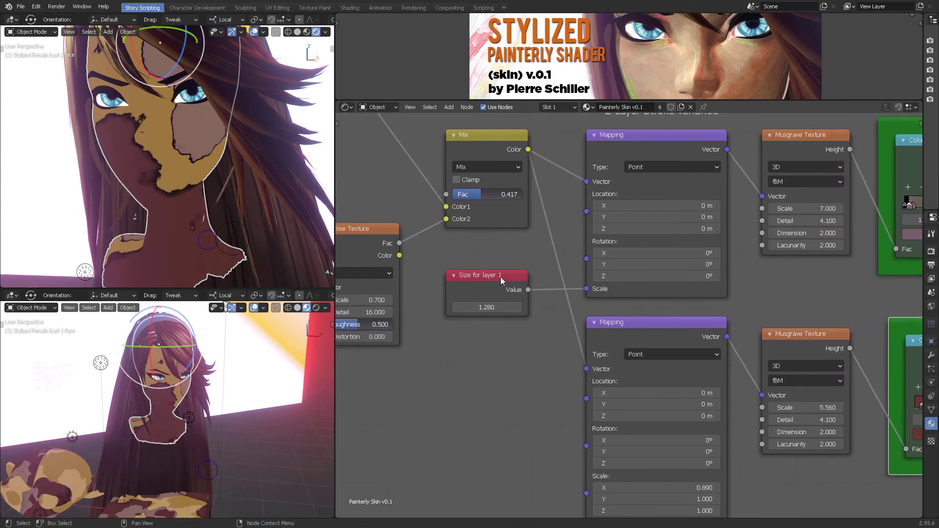
mouse_move(488, 284)
mouse_down()
mouse_move(502, 282)
mouse_move(518, 305)
mouse_move(538, 305)
mouse_move(504, 306)
mouse_up()
key(ctrl+z)
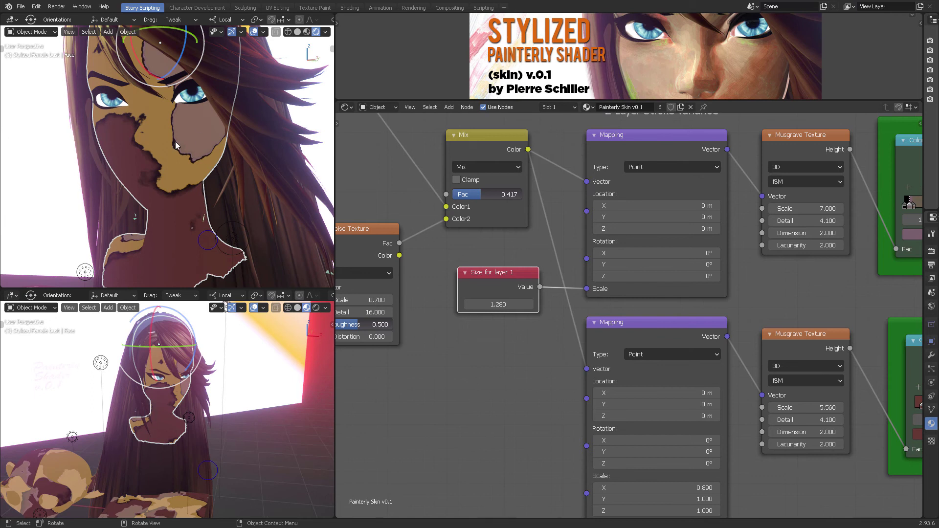
Try a lower Scale on the stroke variance Noise Texture and a different X Scale on its Mapping node
middle_drag(413, 277, 671, 304)
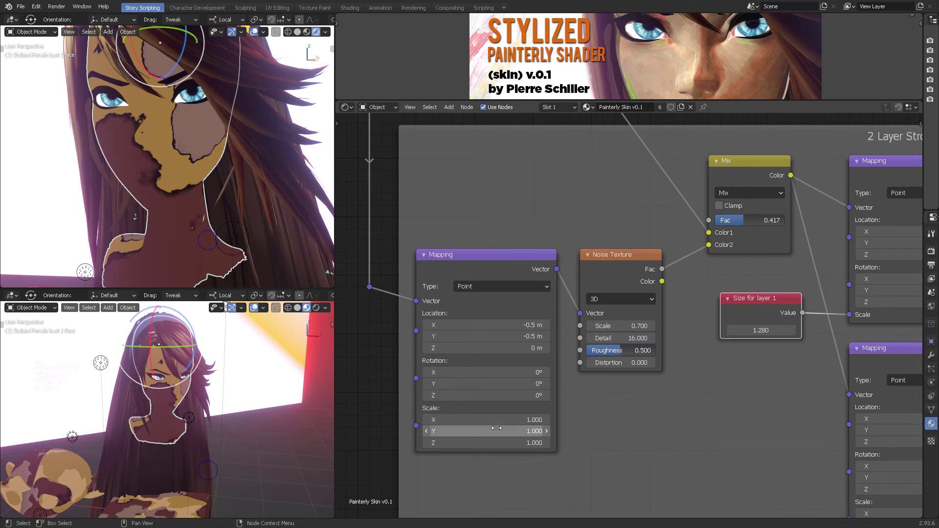
mouse_move(620, 326)
mouse_down()
mouse_move(629, 326)
mouse_move(570, 326)
mouse_up()
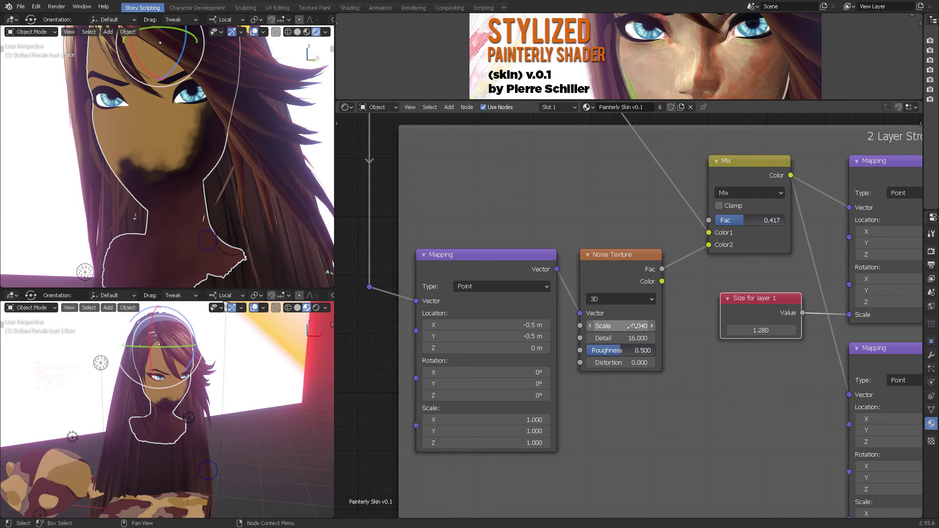
key(ctrl+z)
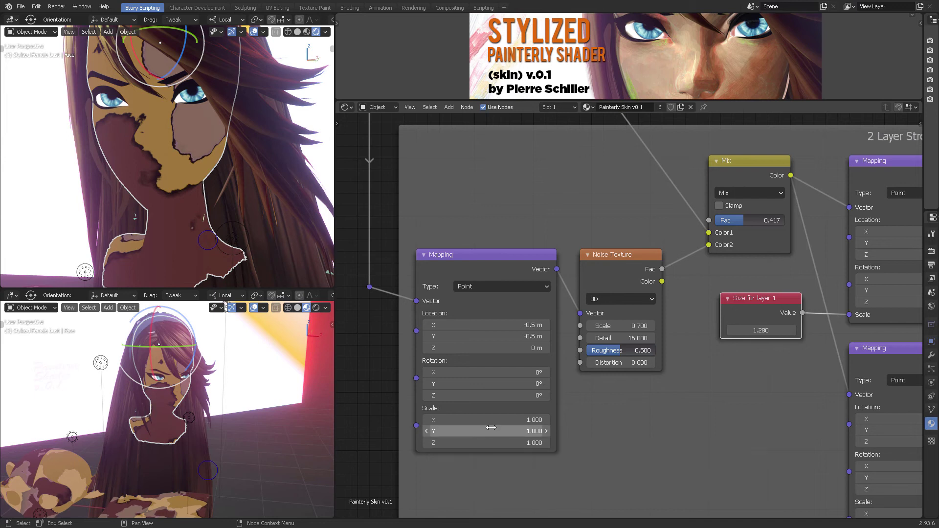
drag(486, 420, 508, 421)
key(ctrl+z)
key(BackSpace)
Nudge the second layer's Musgrave Texture and Mapping nodes and the Size for layer 1 node within the stroke variance frame
scroll(594, 384, down, 2)
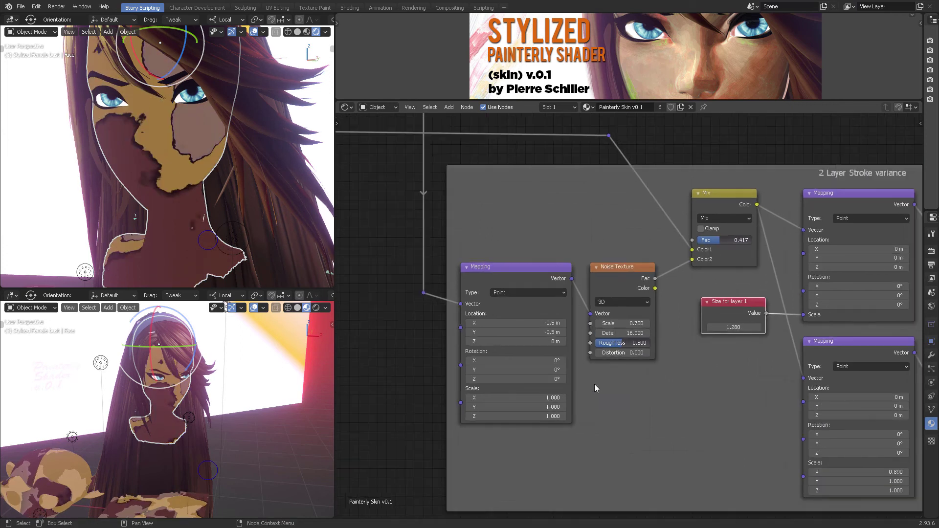
scroll(562, 386, down, 3)
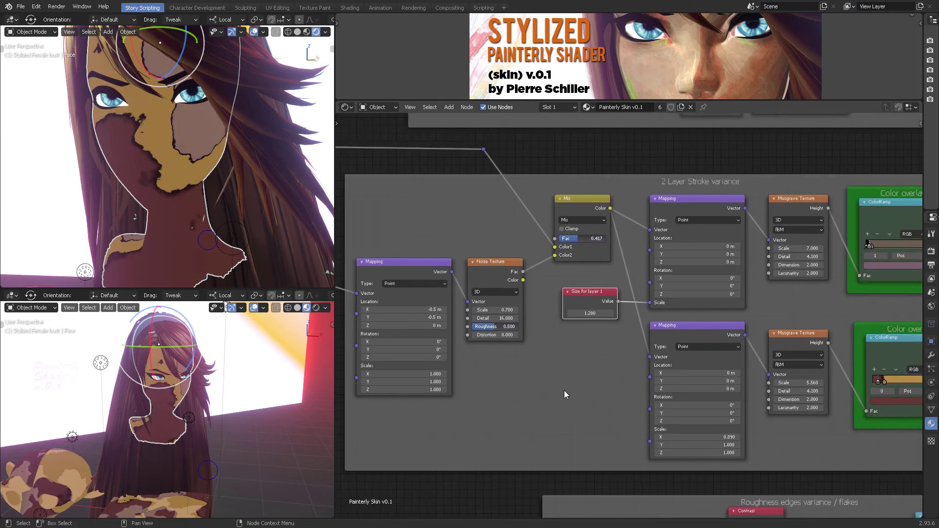
middle_drag(598, 371, 415, 368)
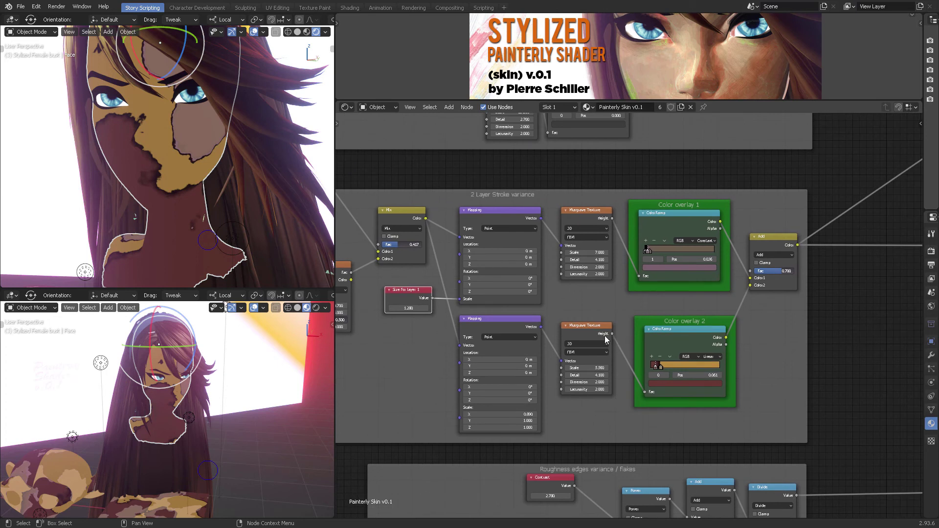
drag(580, 335, 584, 339)
drag(494, 328, 496, 331)
middle_drag(414, 361, 527, 364)
drag(520, 299, 523, 300)
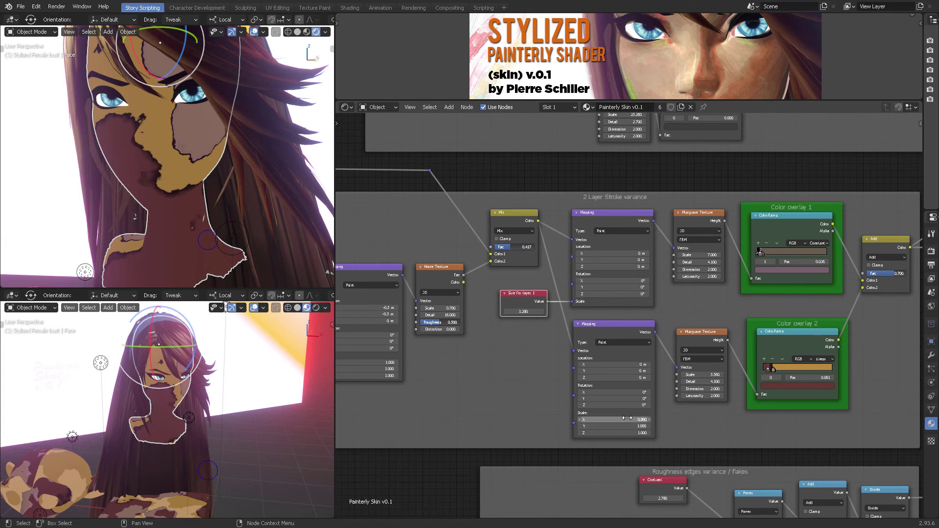
Try a different Y Scale on the second layer's Mapping node, and undo the change
middle_drag(627, 419, 582, 348)
scroll(599, 367, up, 8)
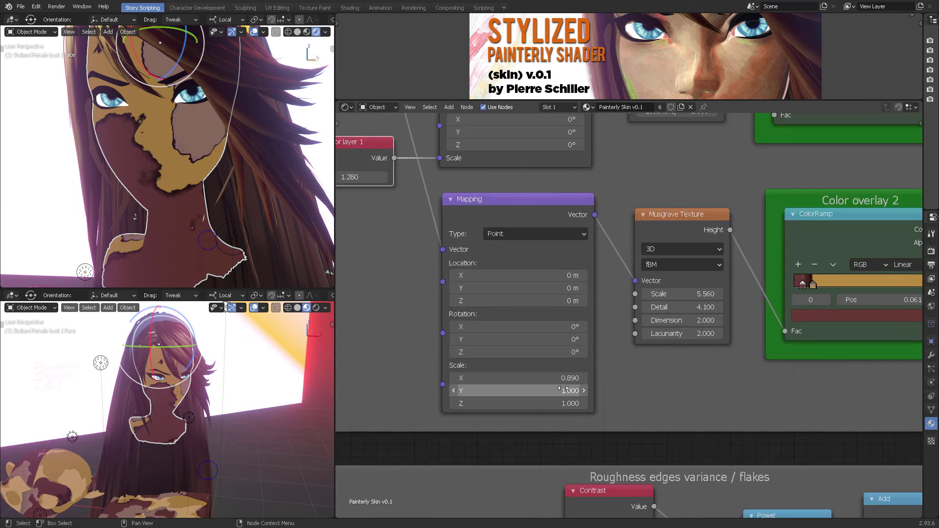
mouse_move(562, 389)
mouse_down()
mouse_move(587, 388)
mouse_move(544, 390)
mouse_up()
key(ctrl+z)
middle_drag(717, 204, 564, 244)
middle_drag(675, 218, 726, 208)
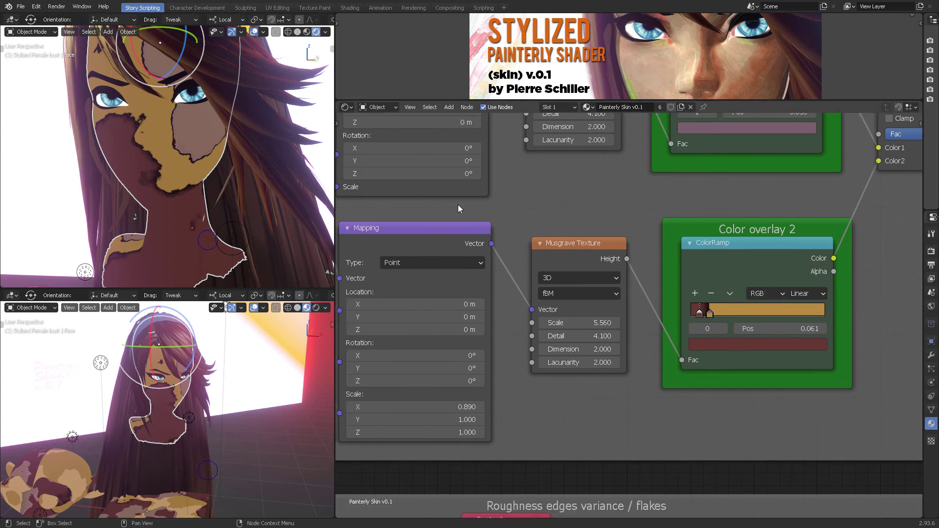
Nudge the Noise Texture and the Mapping node feeding it within the 2 Layer Stroke variance frame
middle_drag(479, 193, 696, 275)
scroll(590, 333, down, 4)
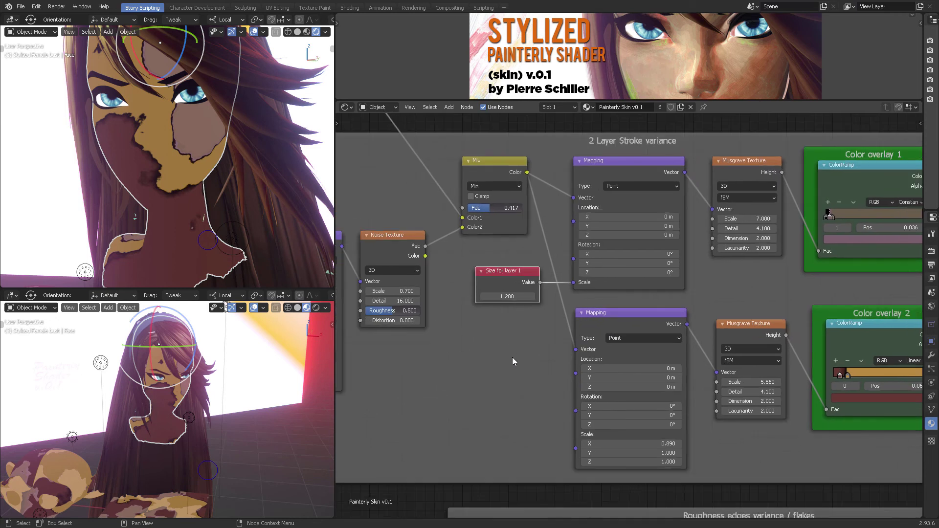
middle_drag(512, 362, 666, 419)
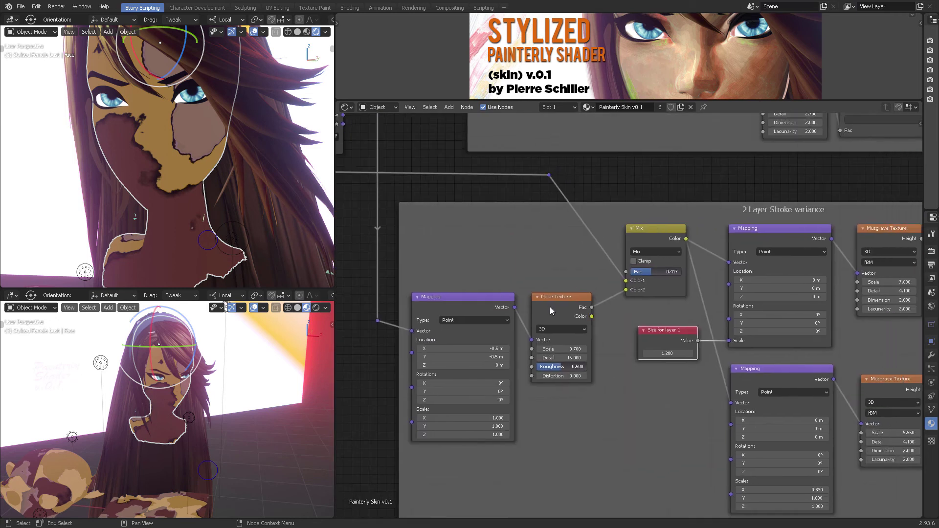
mouse_move(550, 307)
mouse_down()
mouse_move(558, 295)
mouse_move(559, 307)
mouse_up()
drag(476, 305, 478, 308)
middle_drag(896, 357, 514, 303)
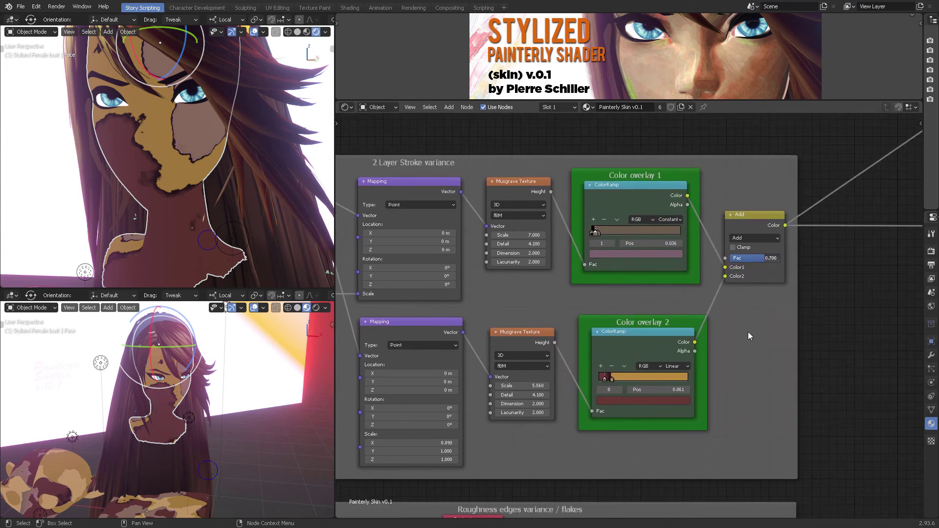
Deselect the face mesh, and examine the cloud blend color red group with its rotation, scale, pigment size and sharpness value nodes
click(289, 172)
scroll(752, 189, down, 6)
middle_drag(839, 156, 724, 264)
middle_drag(783, 166, 707, 222)
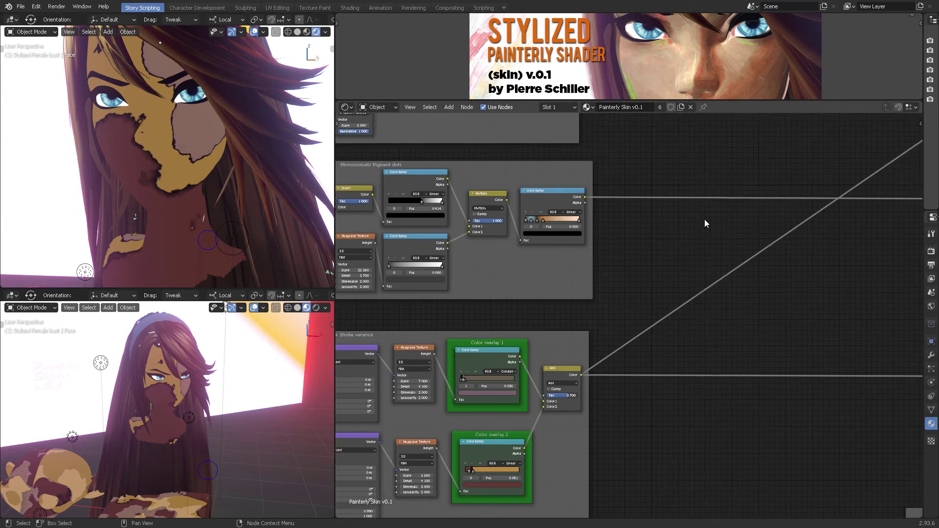
middle_drag(856, 180, 687, 245)
mouse_move(808, 174)
middle_down()
mouse_move(738, 284)
mouse_move(719, 250)
mouse_move(650, 296)
mouse_move(677, 275)
mouse_move(701, 205)
middle_up()
scroll(736, 283, down, 3)
mouse_move(680, 360)
middle_down()
mouse_move(704, 274)
mouse_move(738, 239)
middle_up()
middle_drag(581, 354, 713, 189)
scroll(637, 353, up, 3)
middle_drag(650, 373, 722, 264)
scroll(661, 356, up, 1)
mouse_move(661, 356)
middle_down()
mouse_move(710, 266)
mouse_move(675, 315)
mouse_move(685, 266)
middle_up()
scroll(658, 363, up, 3)
scroll(656, 356, up, 3)
middle_drag(637, 342, 461, 298)
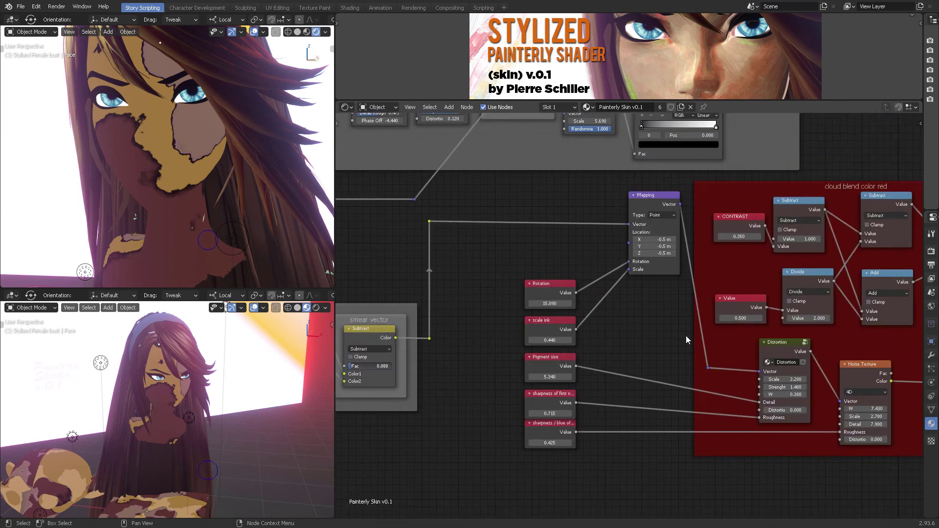
middle_drag(678, 338, 645, 335)
middle_drag(572, 313, 514, 321)
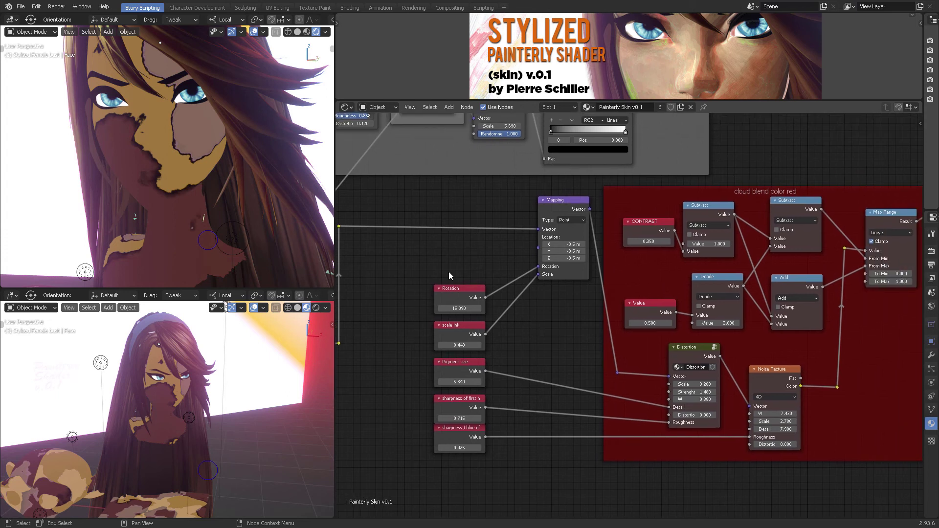
Preview the final Mix Shader node on the model
middle_drag(571, 351, 612, 348)
middle_drag(739, 174, 638, 294)
scroll(646, 293, down, 10)
middle_drag(719, 306, 613, 380)
middle_drag(776, 157, 656, 398)
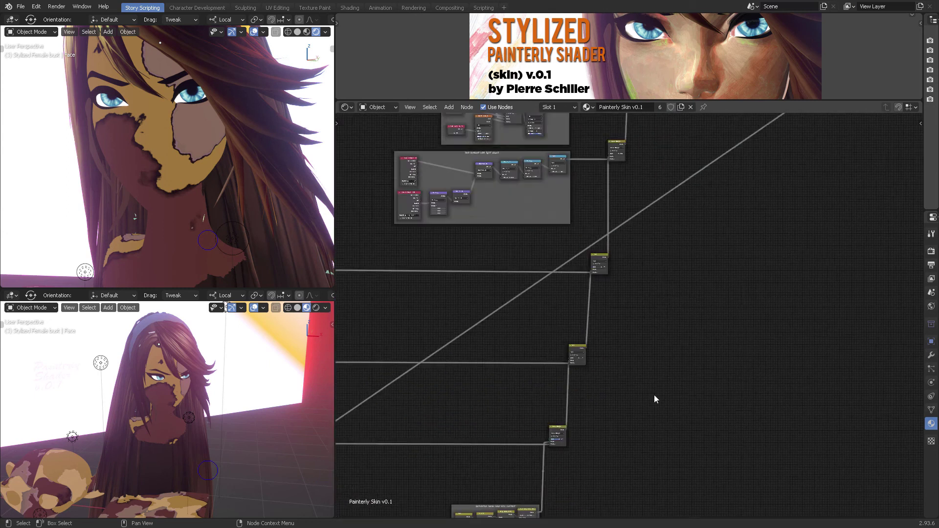
scroll(680, 294, down, 7)
middle_drag(729, 228, 742, 155)
ctrl+shift+click(743, 150)
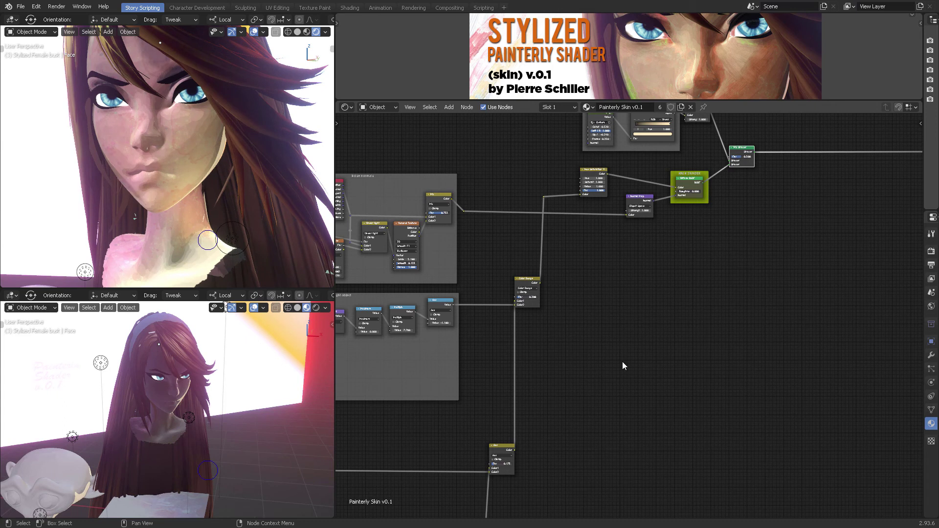
Examine the vertex color space group, its smear vector node and how they feed the cloud blend color red group
scroll(620, 372, down, 4)
scroll(603, 382, down, 5)
middle_drag(604, 386, 786, 229)
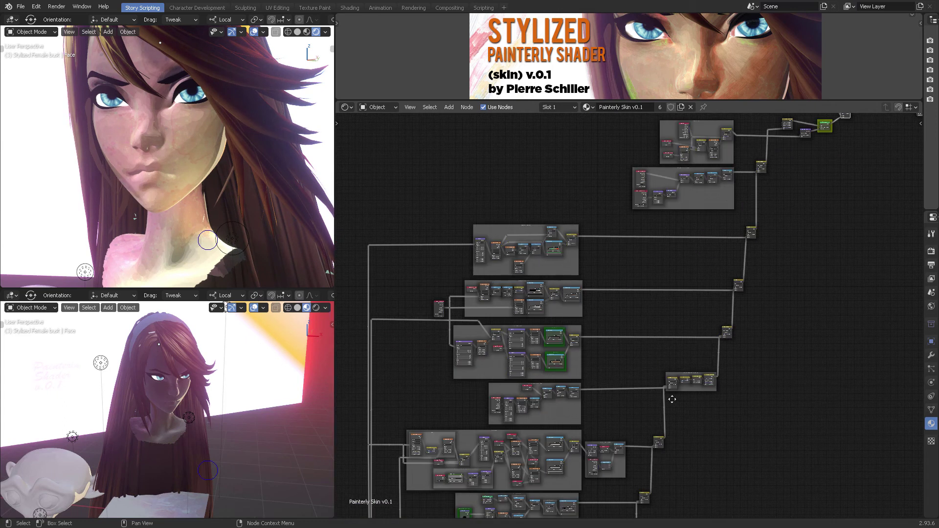
middle_drag(672, 398, 740, 267)
middle_drag(719, 336, 725, 267)
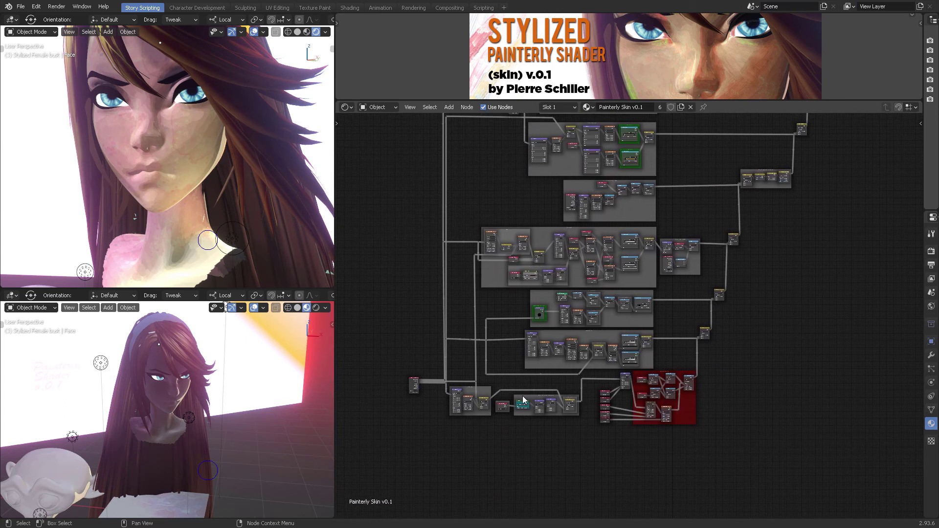
scroll(522, 401, up, 8)
middle_drag(509, 432, 576, 304)
scroll(565, 310, up, 11)
middle_drag(508, 332, 747, 309)
middle_drag(592, 286, 488, 266)
ctrl+scroll(604, 266, right, 2)
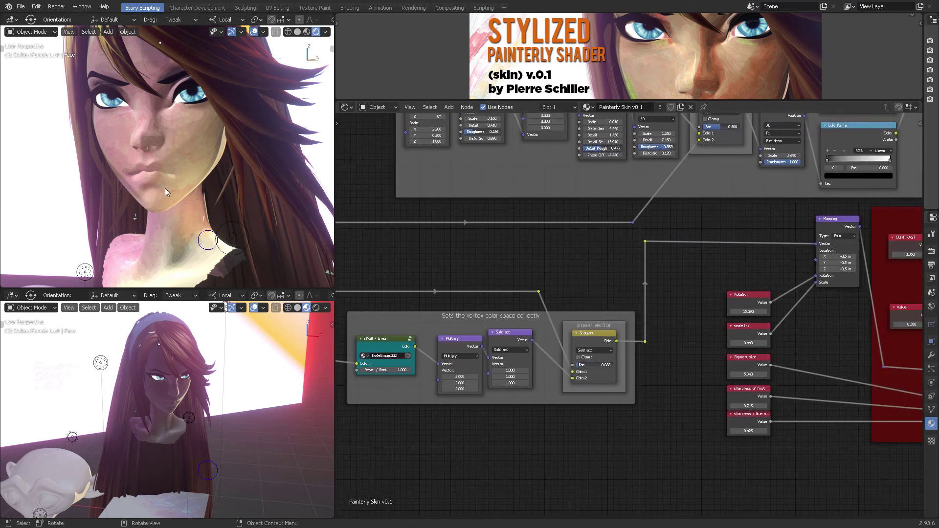
ctrl+scroll(702, 276, right, 12)
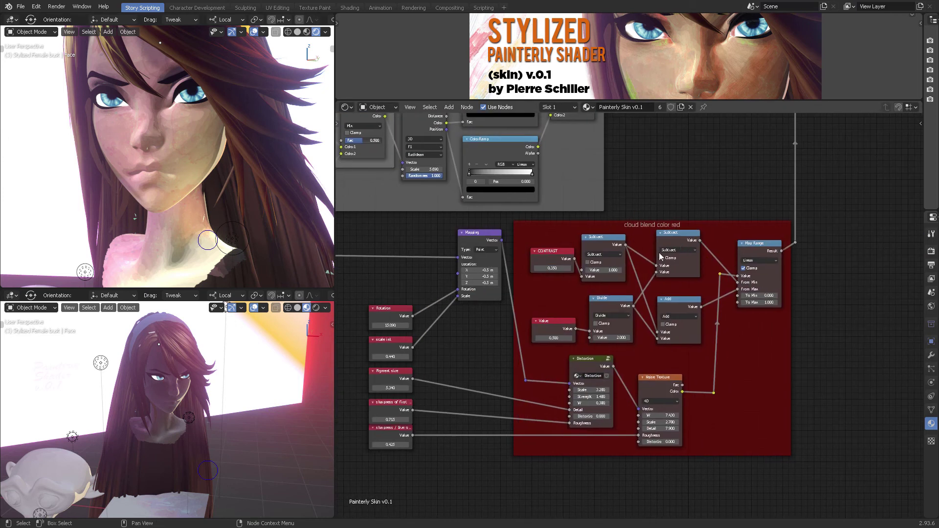
middle_drag(511, 289, 586, 278)
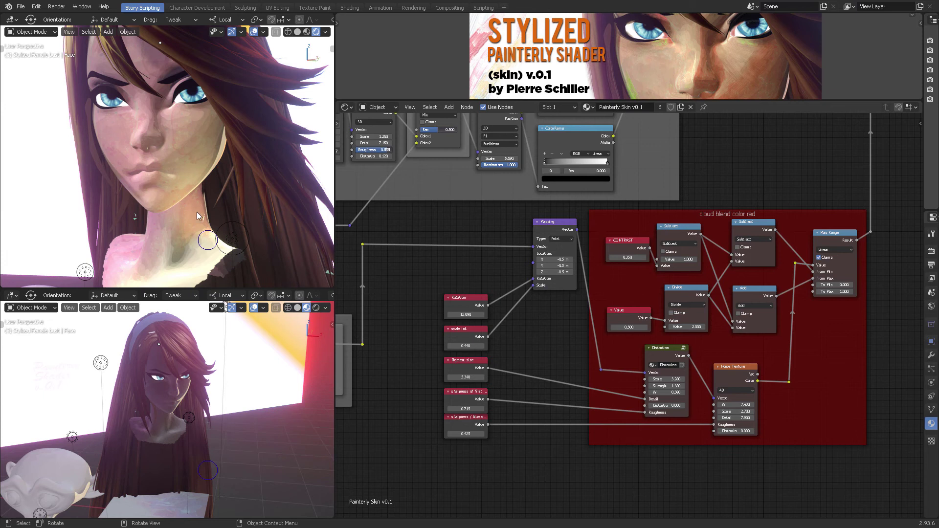
mouse_move(488, 272)
middle_down()
mouse_move(545, 225)
mouse_move(586, 215)
middle_up()
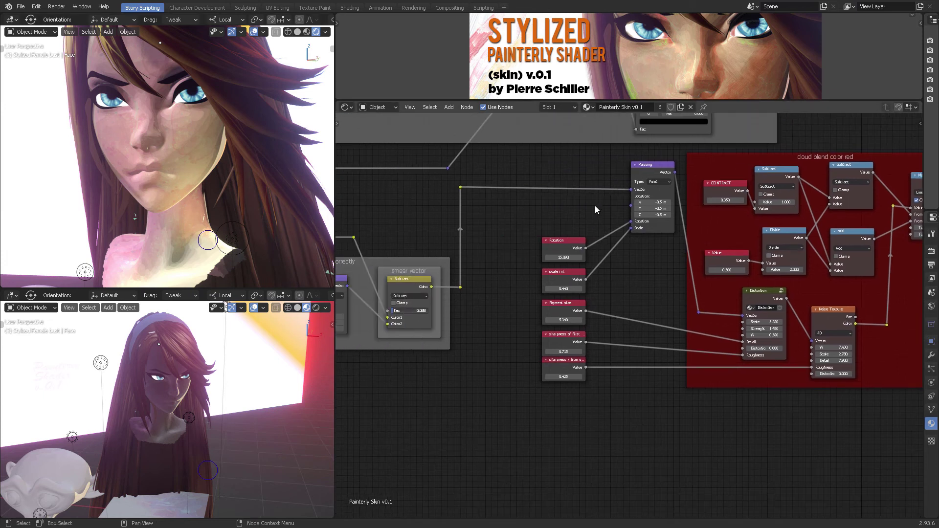
Examine the Blockiness stroke and Light Threshold overlay groups and the mix nodes they feed
mouse_move(782, 118)
middle_down()
mouse_move(713, 317)
mouse_move(783, 340)
middle_up()
middle_drag(551, 347, 724, 358)
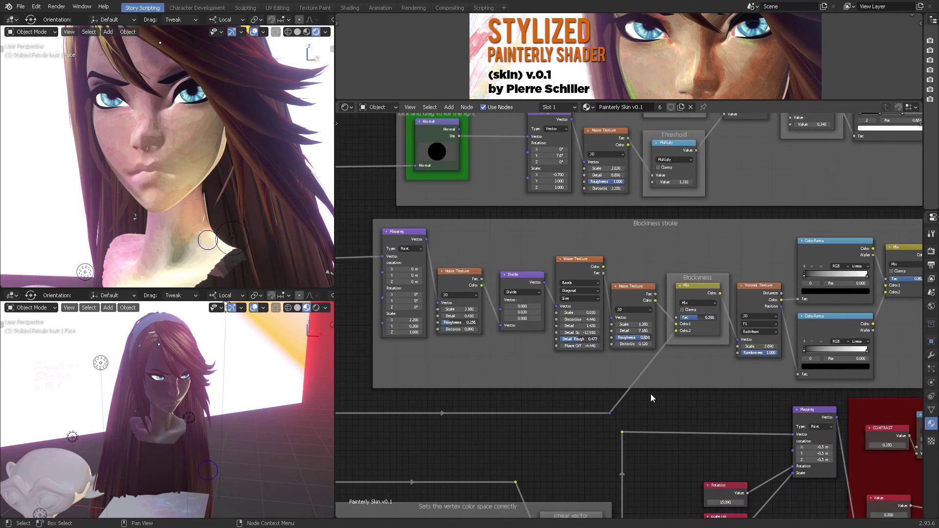
middle_drag(651, 394, 666, 393)
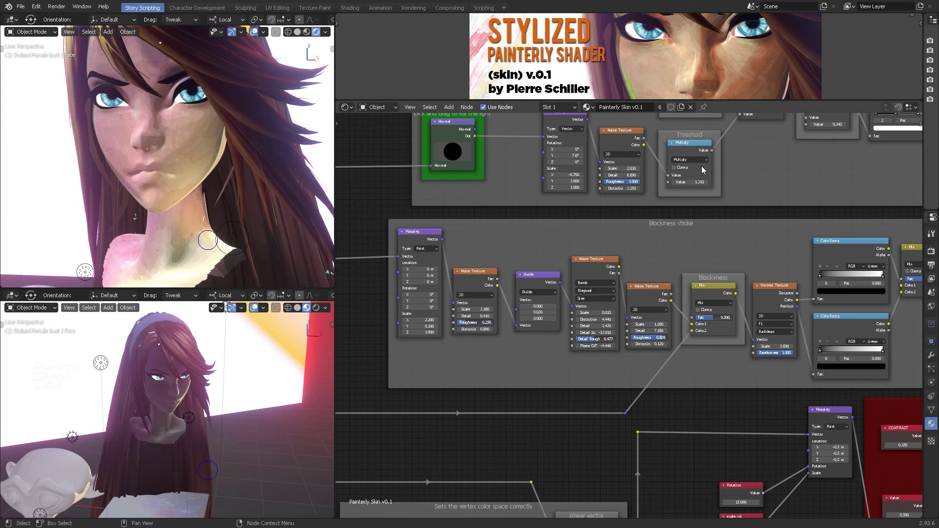
middle_drag(678, 246, 667, 383)
middle_drag(663, 289, 753, 393)
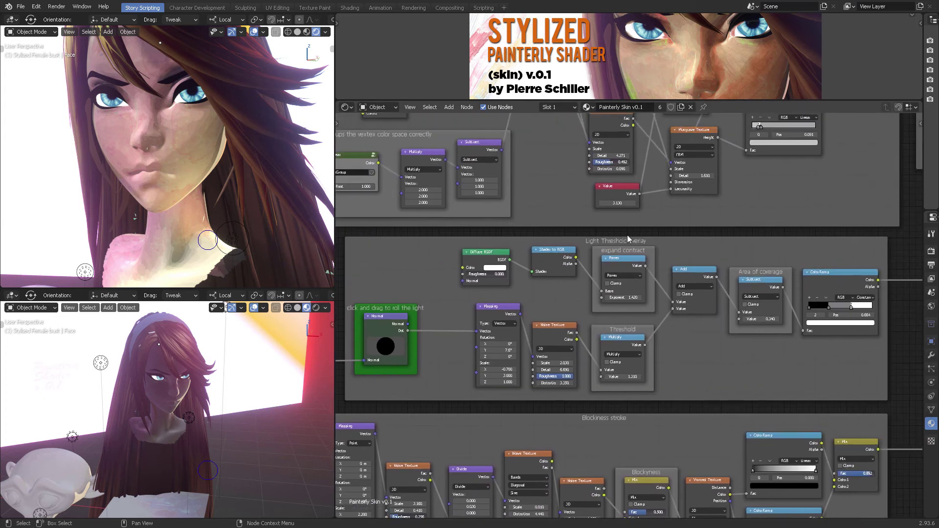
middle_drag(671, 300, 653, 309)
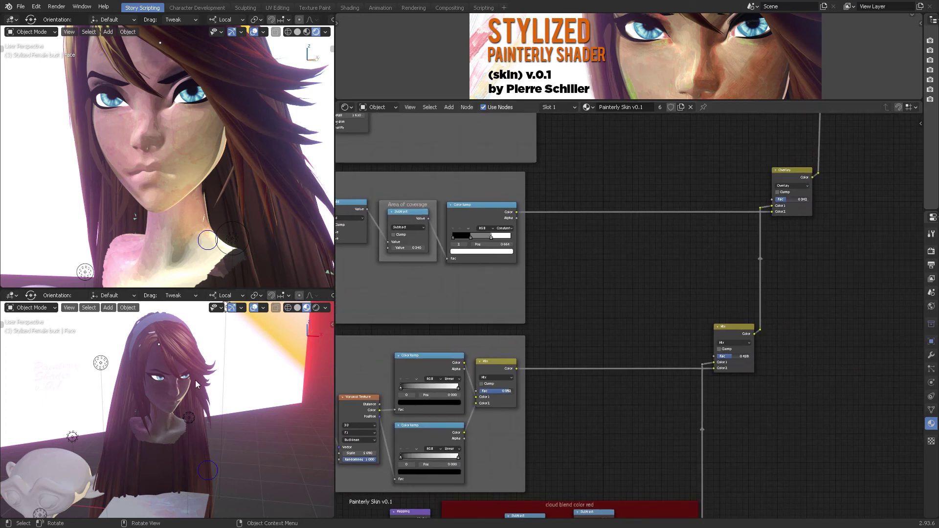
Inspect the painted skin surface up close in the second 3D view, and look over the Painterly rimlight to add group
middle_drag(198, 422, 264, 430)
scroll(178, 455, up, 5)
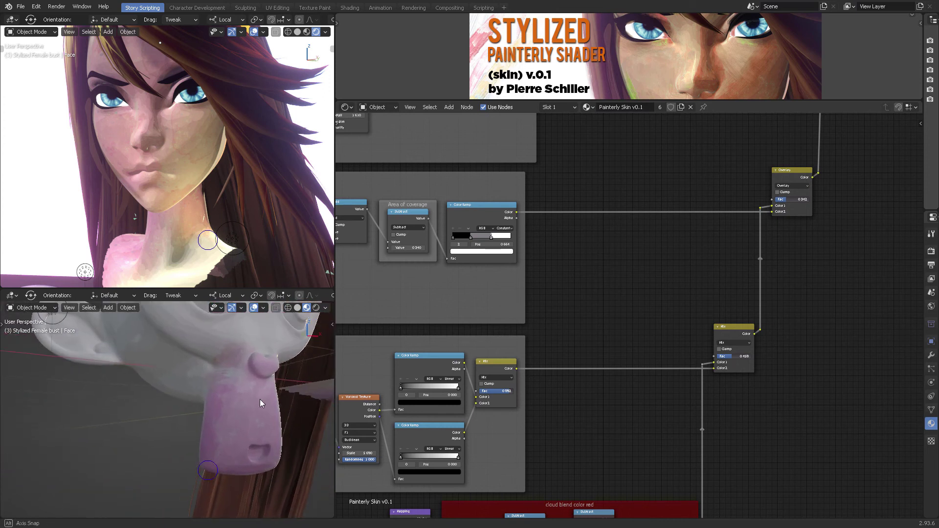
scroll(248, 395, up, 2)
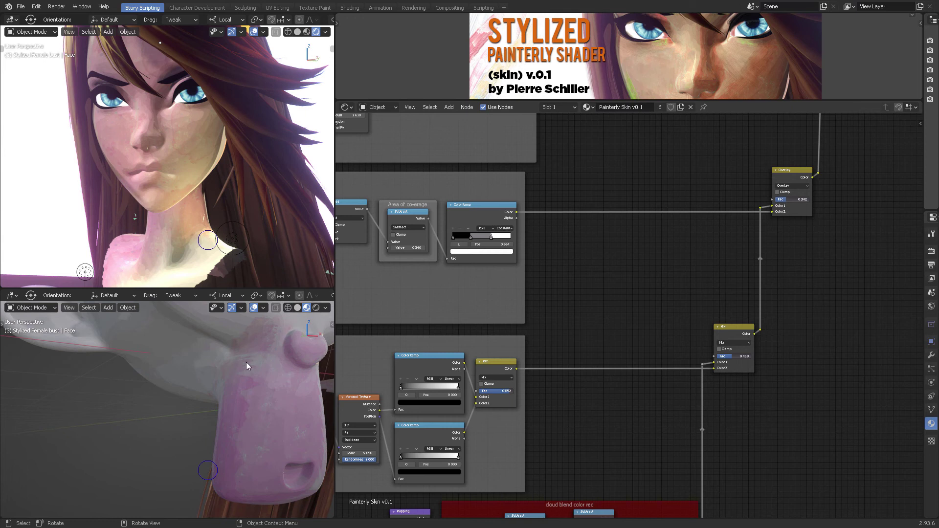
scroll(642, 243, down, 1)
mouse_move(644, 239)
middle_down()
mouse_move(591, 384)
mouse_move(650, 324)
middle_up()
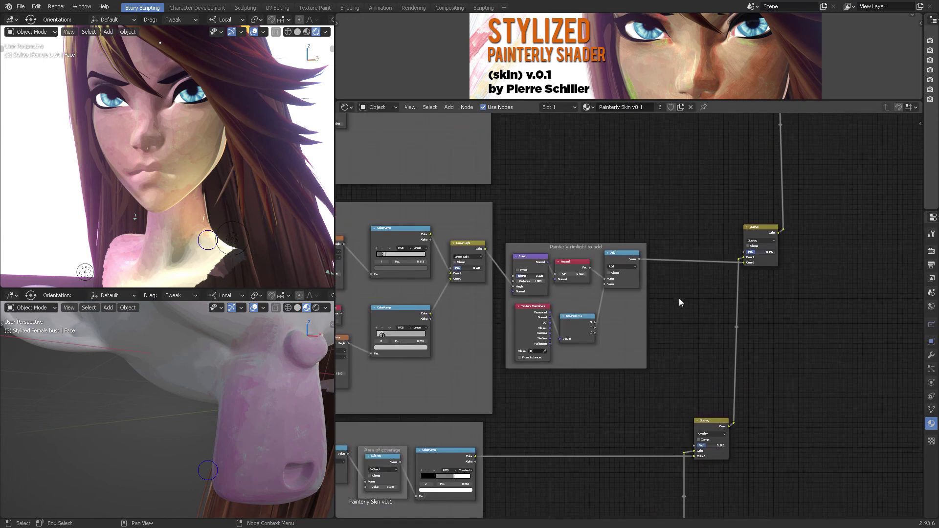
scroll(697, 290, up, 1)
middle_drag(272, 347, 232, 374)
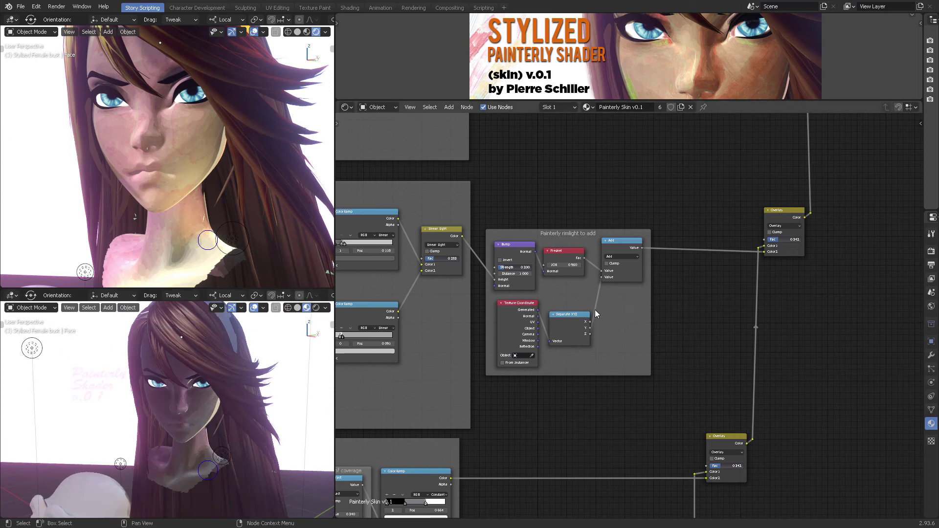
Preview the final Divide node of the Roughness edges variance / flakes group on the model
middle_drag(667, 223, 656, 365)
scroll(656, 366, down, 3)
middle_drag(636, 278, 677, 320)
middle_drag(612, 326, 759, 316)
middle_drag(780, 262, 710, 268)
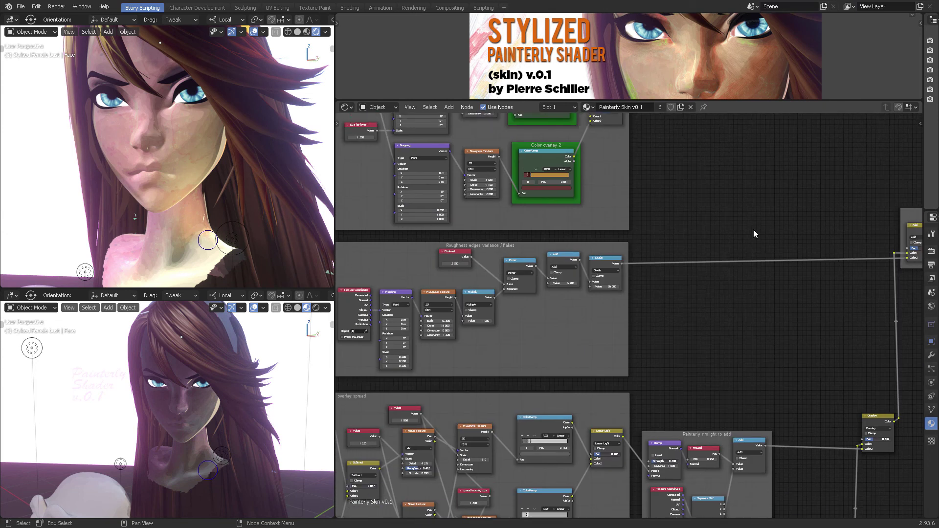
middle_drag(713, 343, 770, 282)
middle_drag(732, 315, 737, 294)
middle_drag(744, 343, 726, 341)
middle_drag(690, 282, 766, 343)
scroll(720, 338, down, 1)
scroll(733, 321, up, 6)
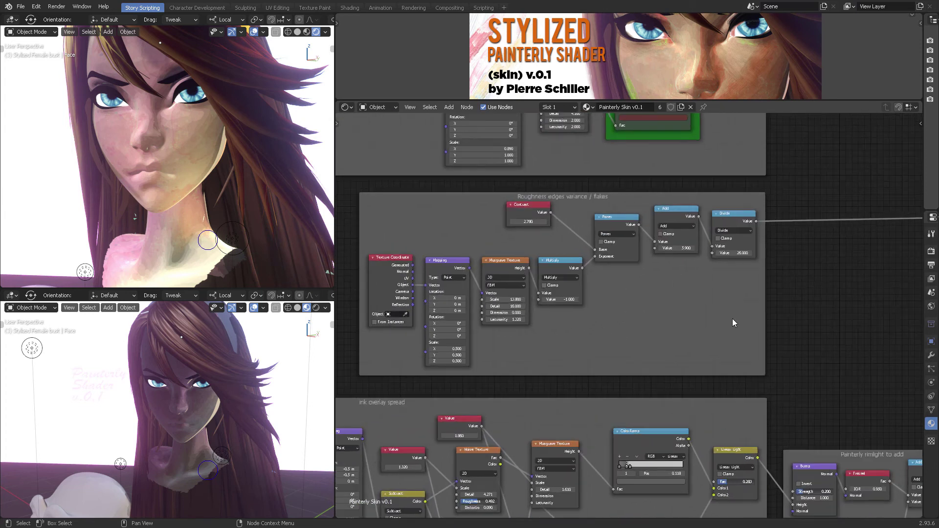
ctrl+shift+click(742, 217)
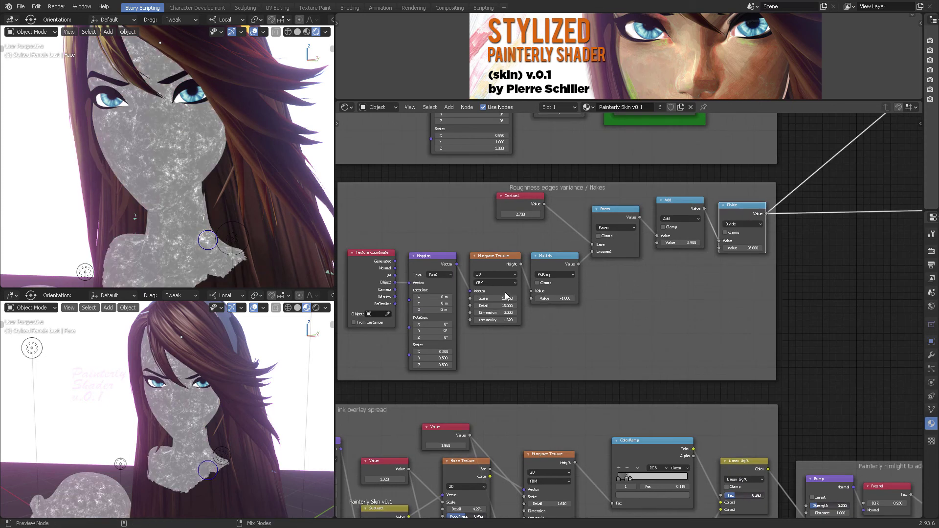
Preview the Hue Saturation Value node of the Saturation base color and contrast group on the model
scroll(786, 356, down, 3)
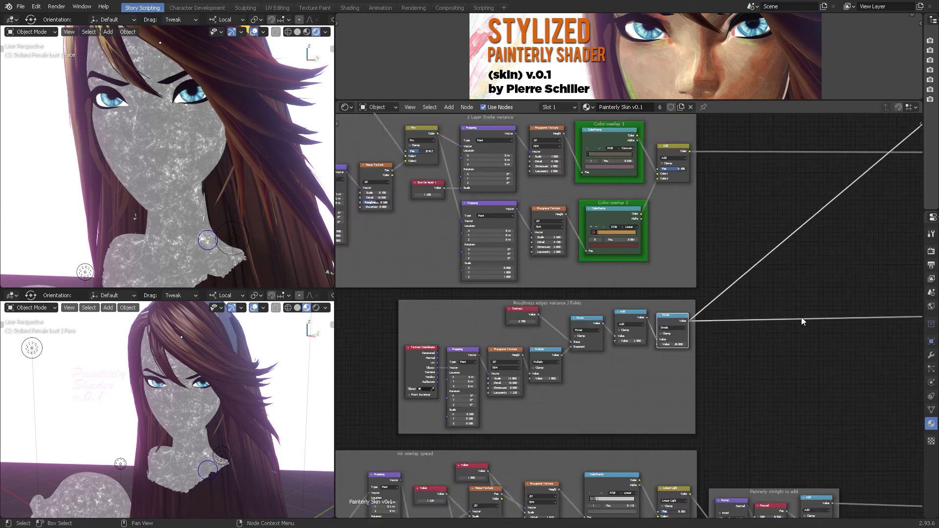
scroll(629, 325, down, 4)
middle_drag(795, 327, 549, 326)
scroll(749, 256, up, 2)
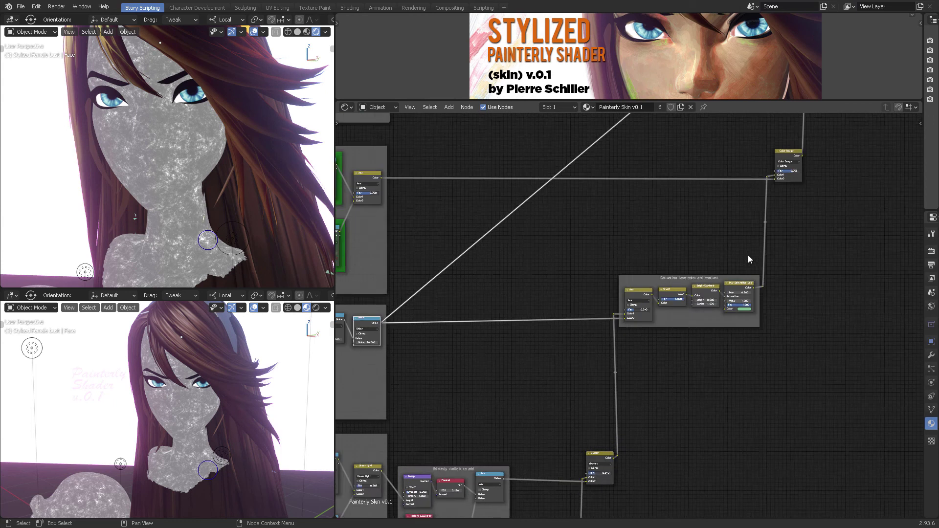
scroll(749, 259, up, 3)
ctrl+shift+click(730, 275)
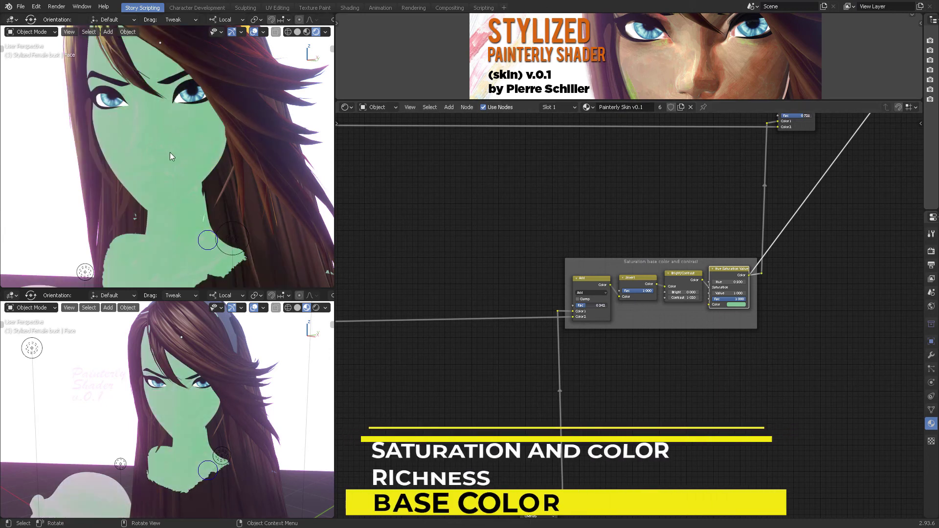
Change the Hue Saturation Value node's base color to a saturated orange, inspecting its effect on the face up close
scroll(802, 320, up, 5)
middle_drag(799, 319, 692, 324)
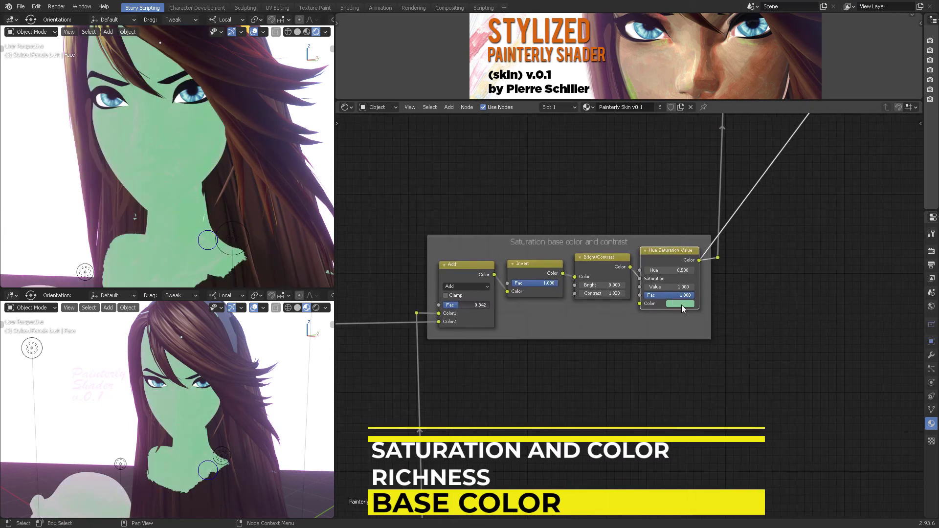
click(683, 304)
drag(701, 231, 689, 235)
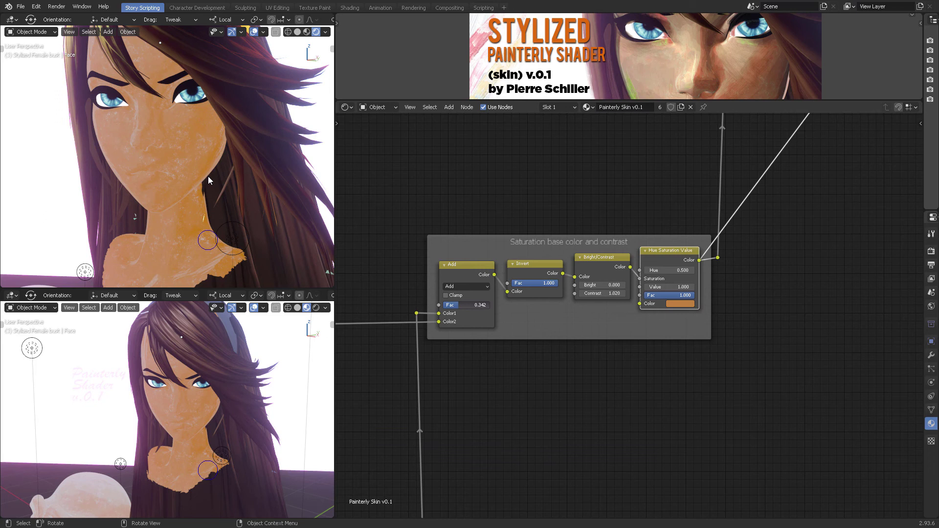
middle_drag(199, 180, 247, 180)
scroll(246, 175, up, 6)
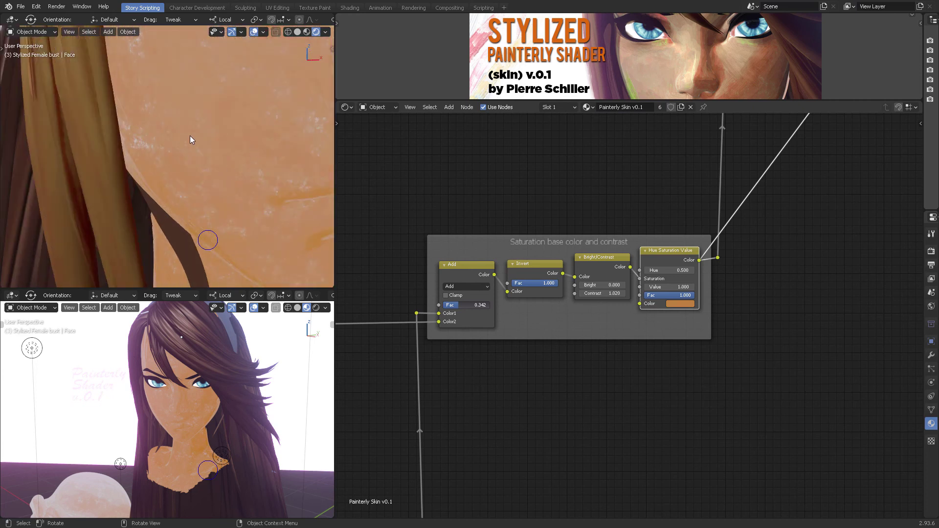
middle_drag(262, 201, 205, 220)
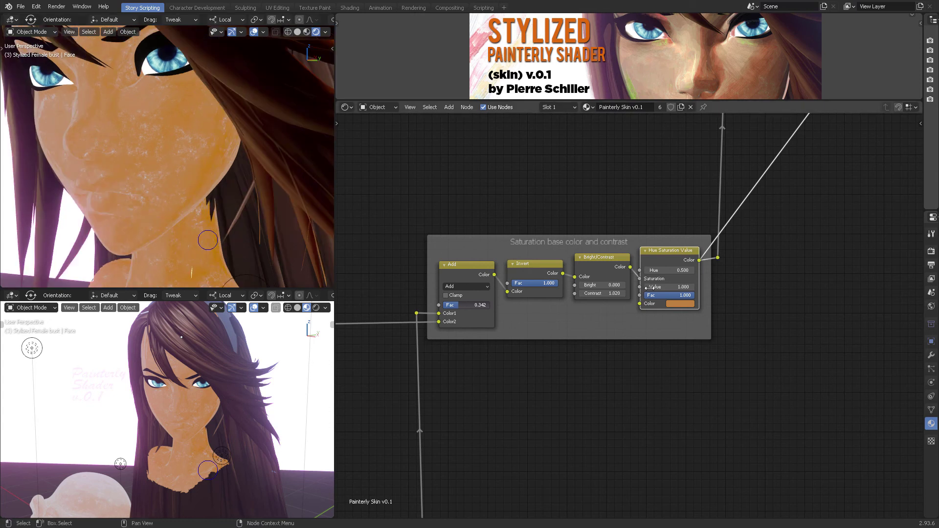
click(684, 307)
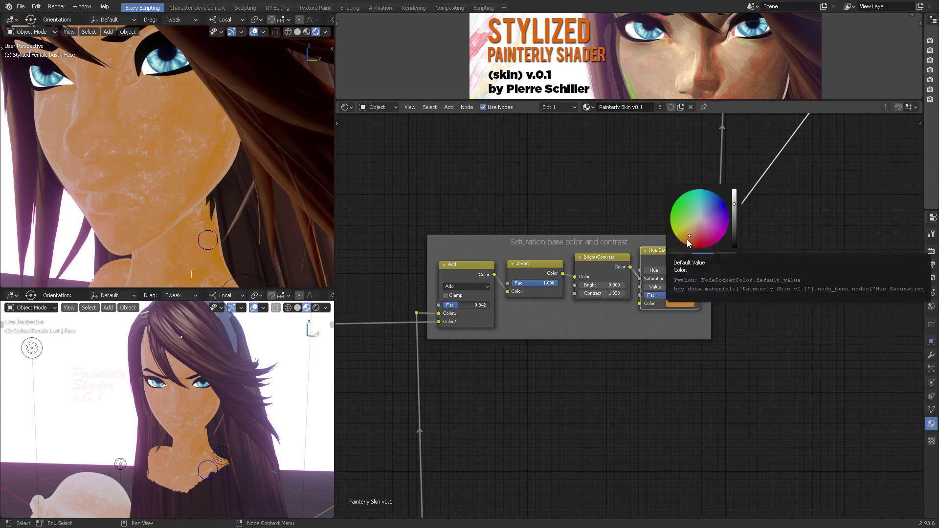
click(686, 240)
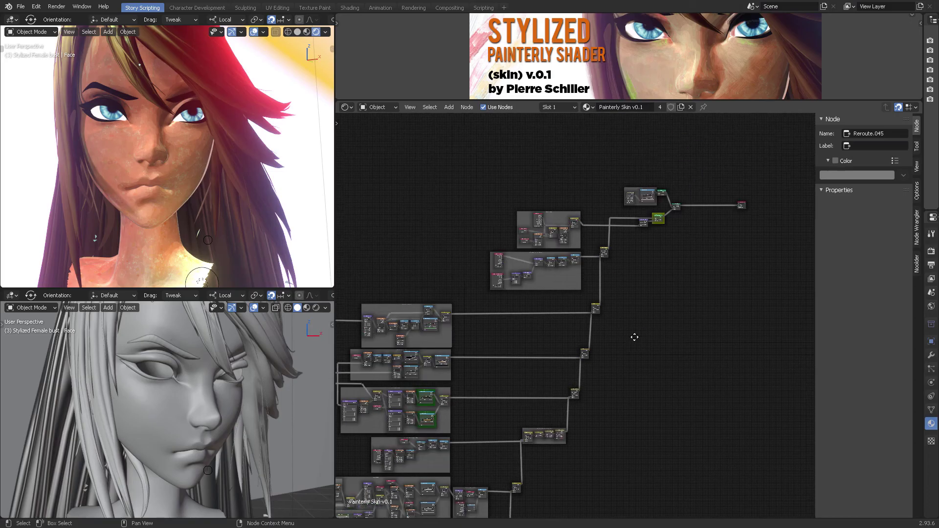
Trace the chain of Mix nodes that layers the groups together, down to the cloud blend color red group
scroll(634, 336, up, 3)
middle_drag(668, 302, 642, 358)
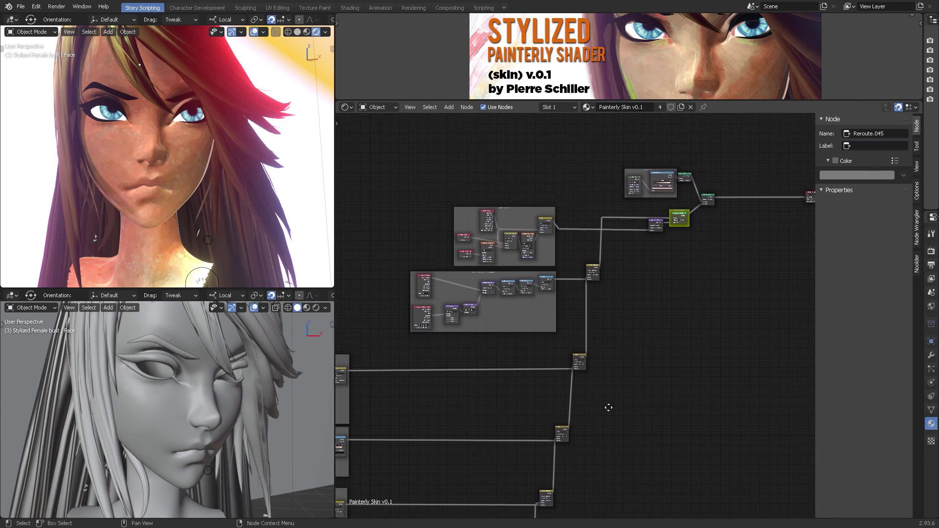
middle_drag(609, 408, 671, 254)
middle_drag(618, 447, 677, 293)
middle_drag(644, 355, 690, 207)
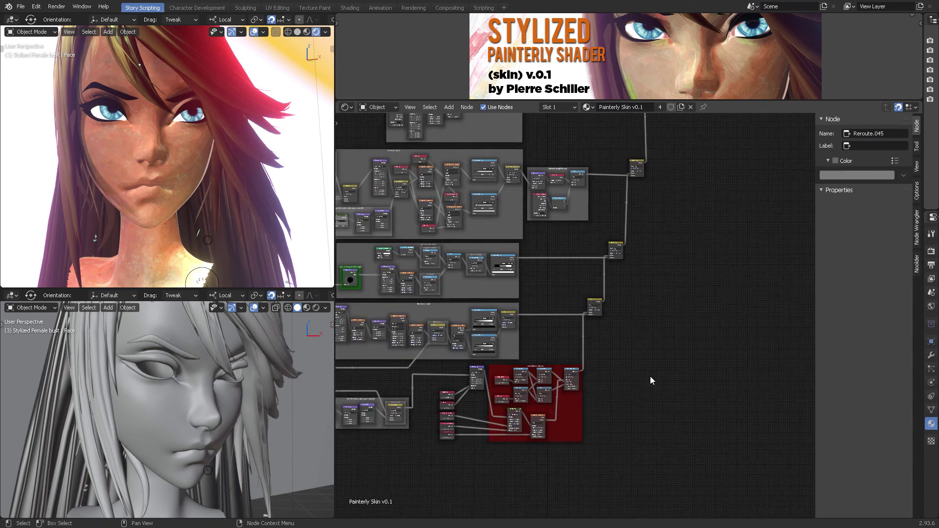
scroll(652, 376, up, 16)
scroll(654, 367, up, 1)
middle_drag(653, 362, 538, 407)
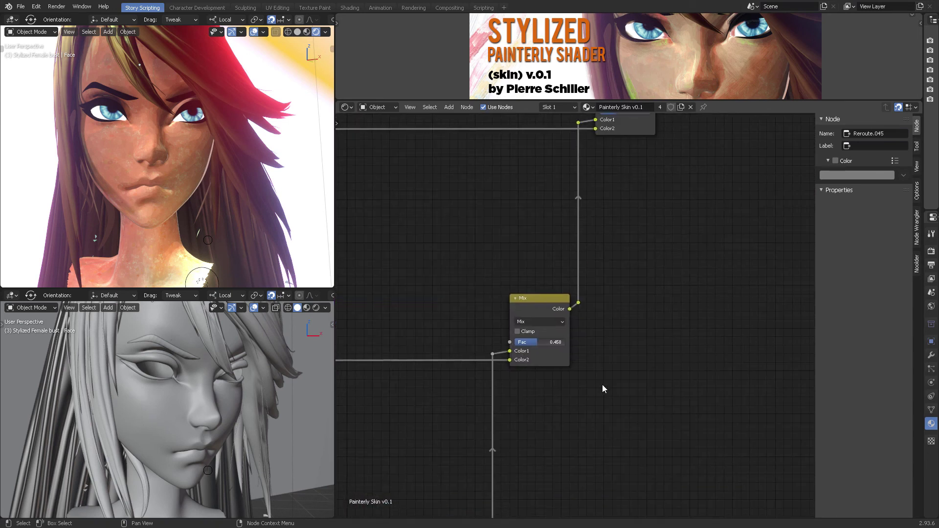
Select the lowest Mix node in the layer blending chain and examine its inputs, blend mode and factor
scroll(605, 389, up, 1)
middle_drag(617, 385, 645, 378)
scroll(645, 376, down, 2)
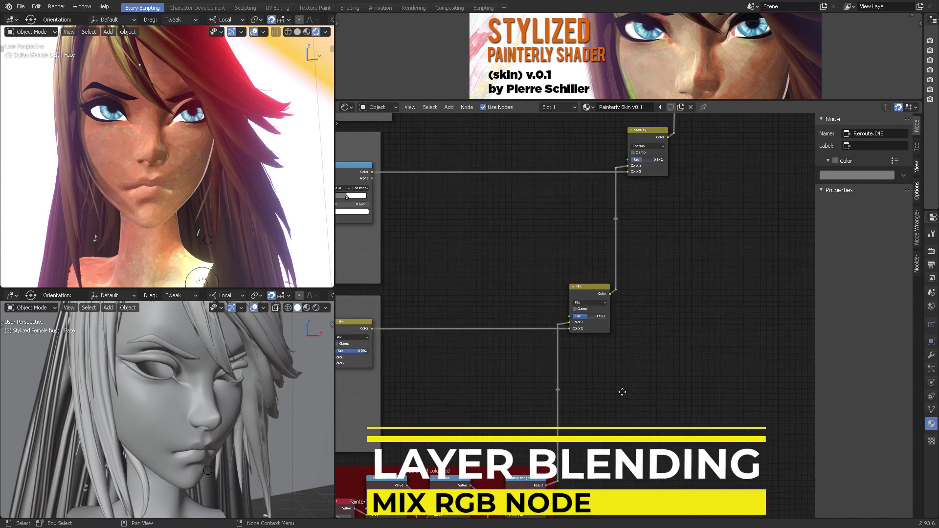
middle_drag(623, 389, 587, 409)
scroll(520, 273, up, 2)
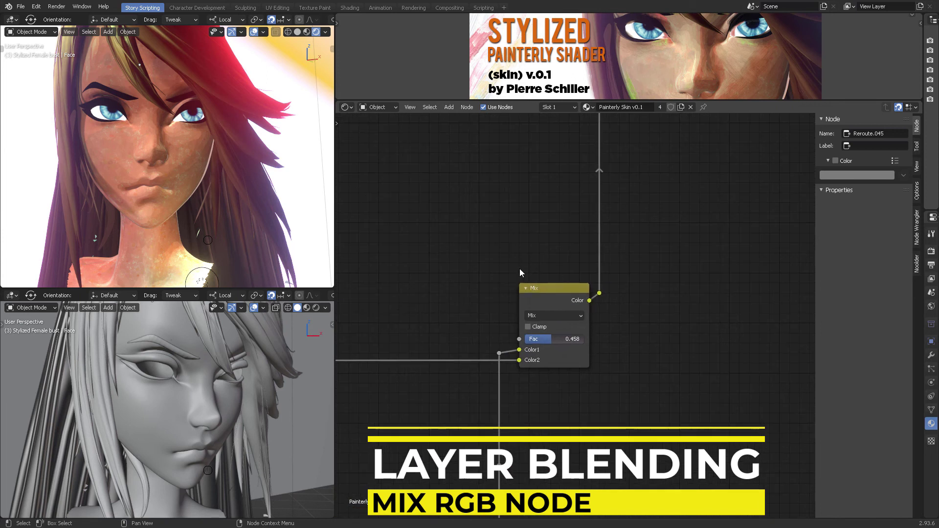
click(550, 304)
key(g)
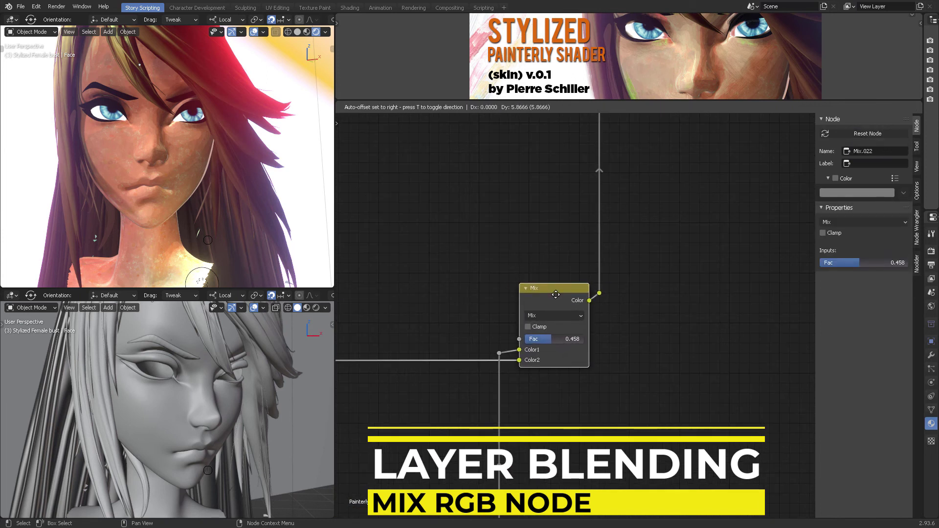
click(555, 294)
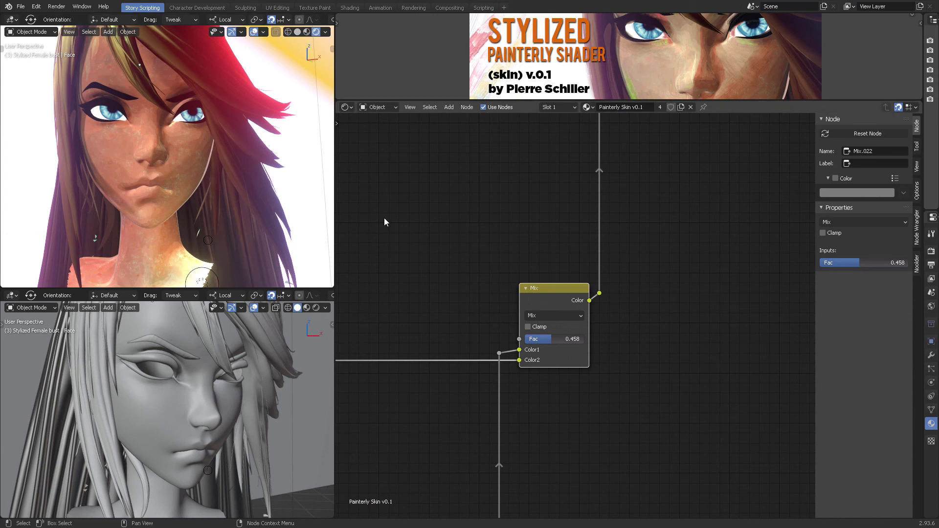
middle_drag(508, 242, 543, 197)
drag(589, 296, 619, 308)
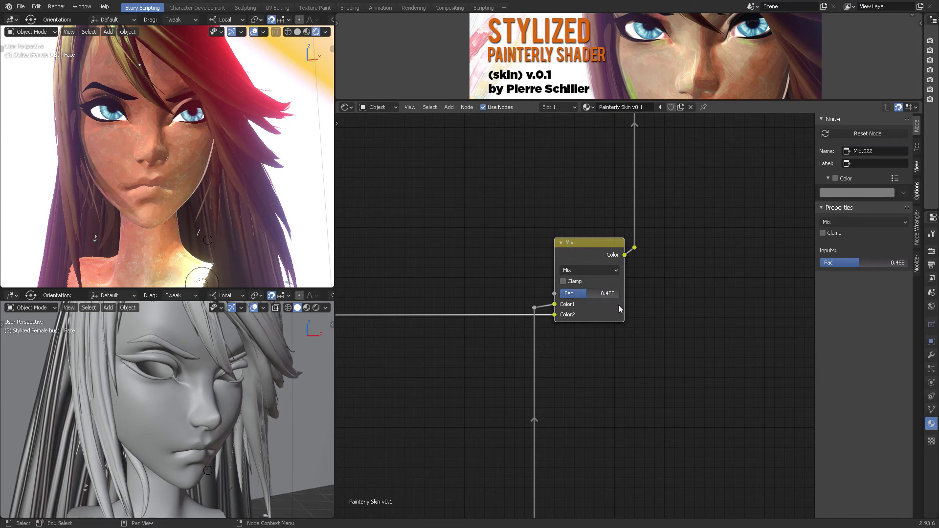
Preview the Map Range node of the cloud blend color red group on the model
scroll(542, 390, down, 4)
middle_drag(506, 419, 675, 240)
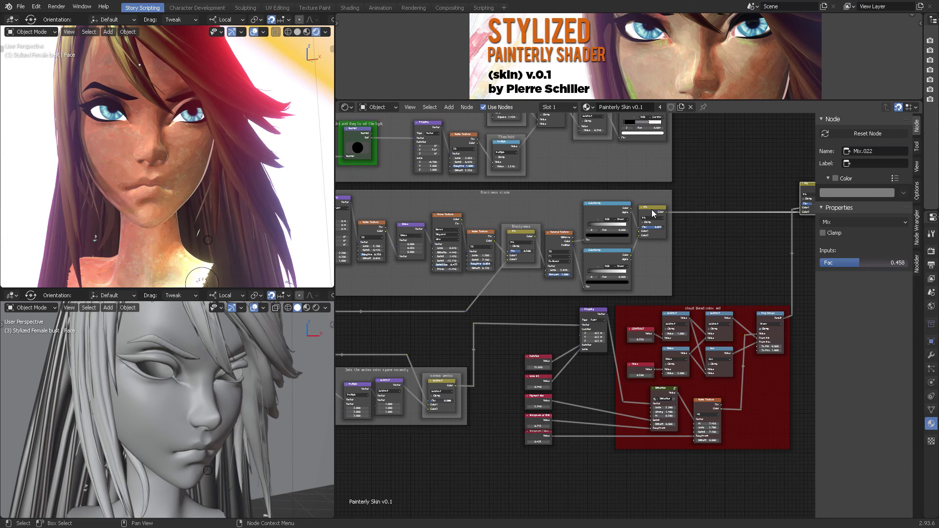
middle_drag(660, 226, 609, 219)
ctrl+shift+click(728, 309)
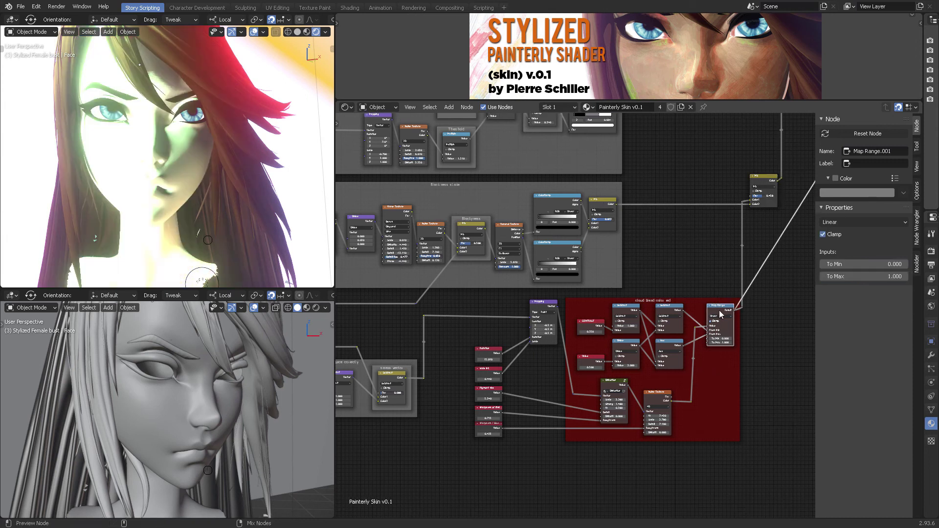
middle_drag(175, 181, 190, 172)
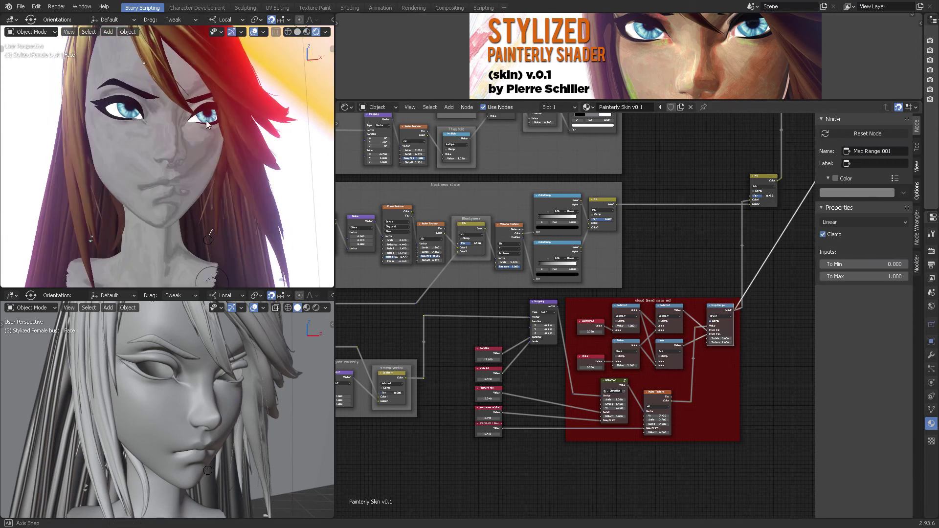
Preview the final Mix node of the Blockiness stroke group and trace its nodes back to the texture coordinates
middle_drag(631, 373, 713, 340)
middle_drag(611, 317, 562, 342)
scroll(557, 308, up, 1)
middle_drag(558, 308, 641, 291)
middle_drag(695, 325, 645, 303)
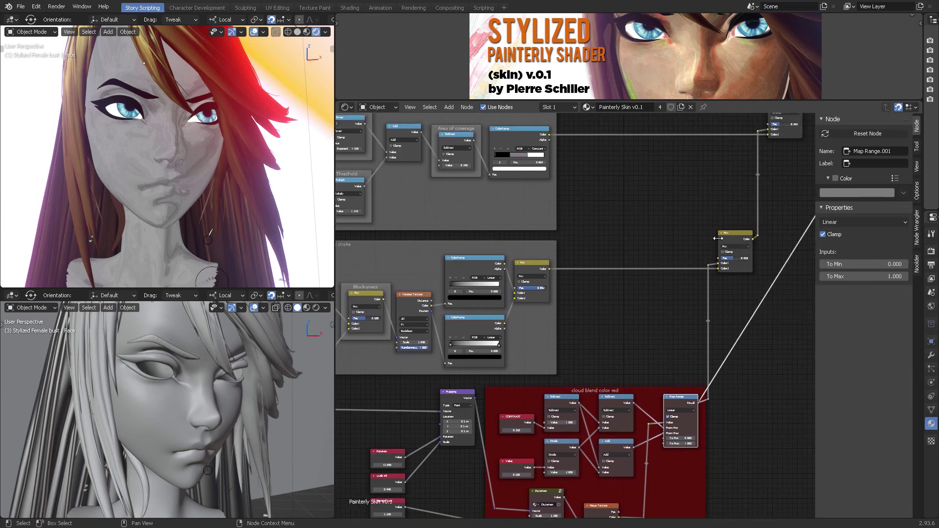
ctrl+shift+click(531, 273)
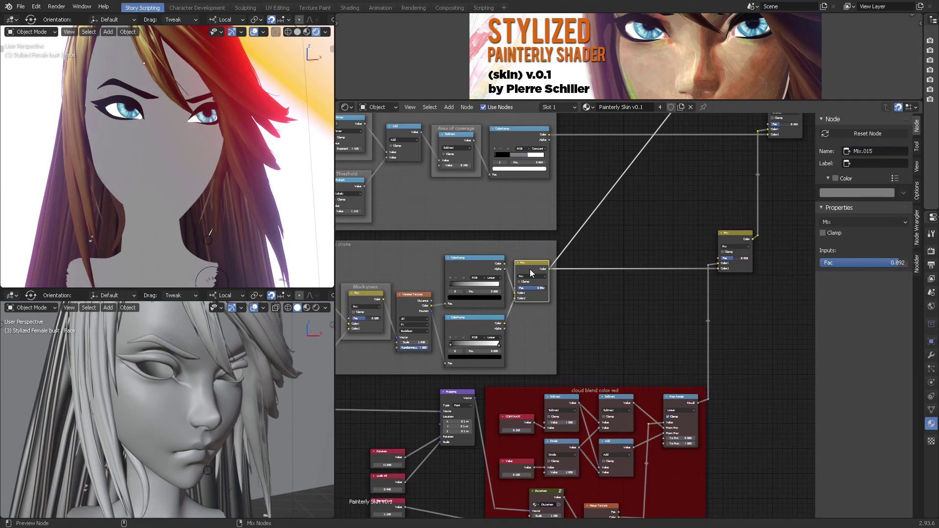
middle_drag(415, 351, 729, 329)
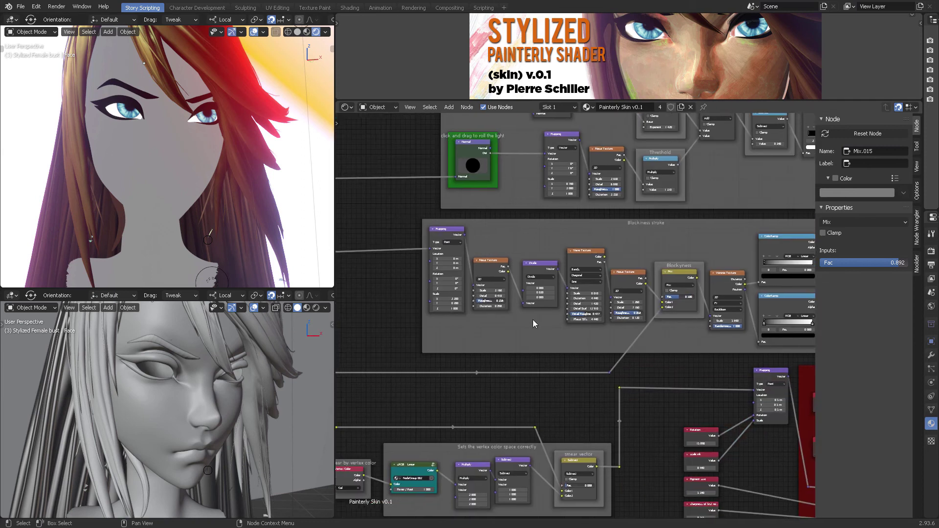
mouse_move(506, 316)
middle_down()
mouse_move(785, 326)
mouse_move(828, 316)
middle_up()
middle_drag(546, 300, 597, 282)
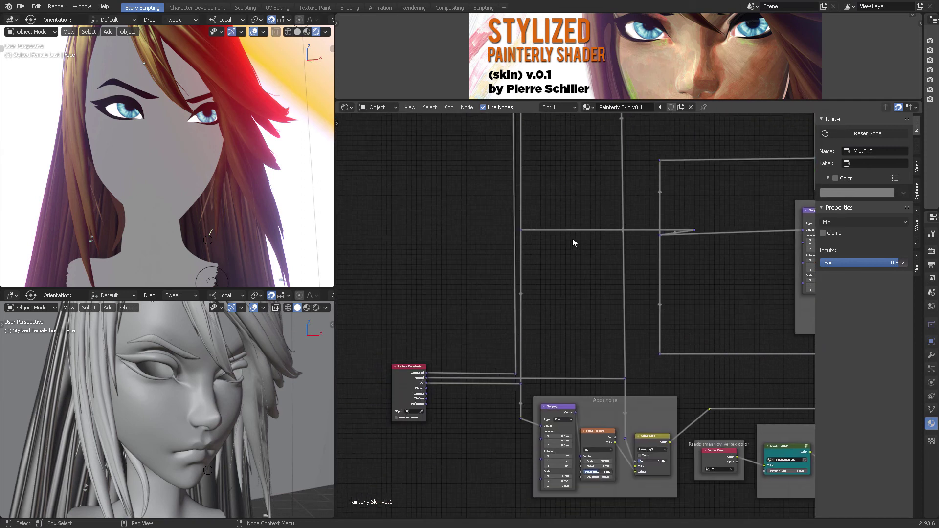
middle_drag(684, 271, 675, 272)
Switch the second 3D view to Material Preview shading and frame the flat test plane
middle_drag(227, 391, 236, 413)
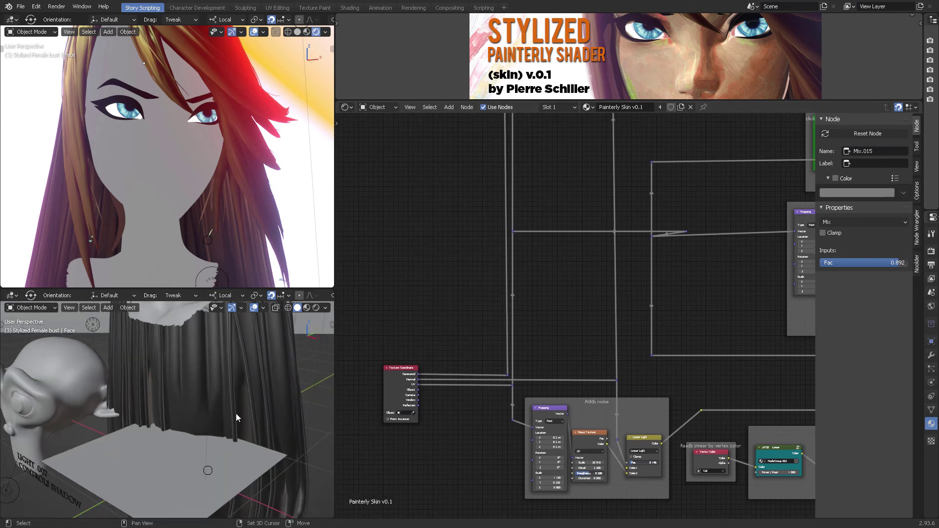
click(307, 308)
middle_drag(195, 463, 233, 437)
Preview the Mix node that blends Blockiness stroke with cloud blend color red, inspecting it on the test plane
middle_drag(625, 286, 520, 320)
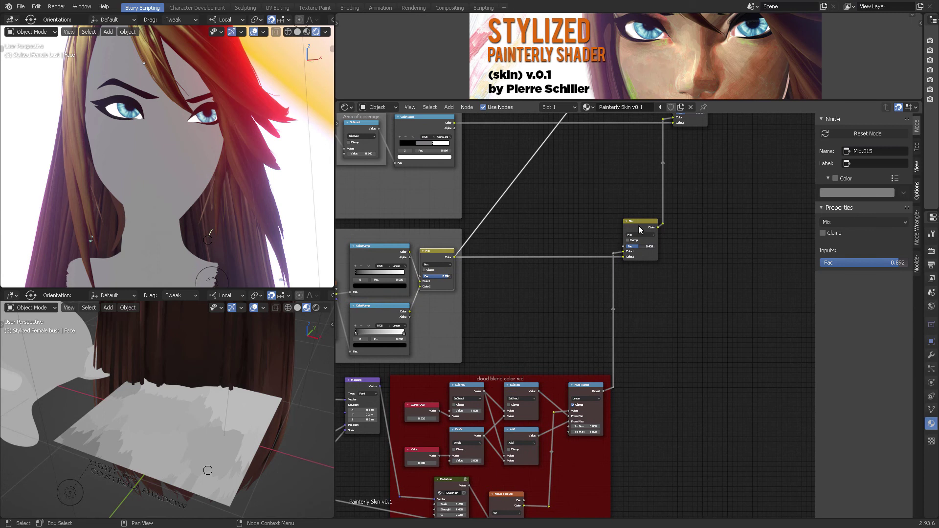
ctrl+shift+click(639, 225)
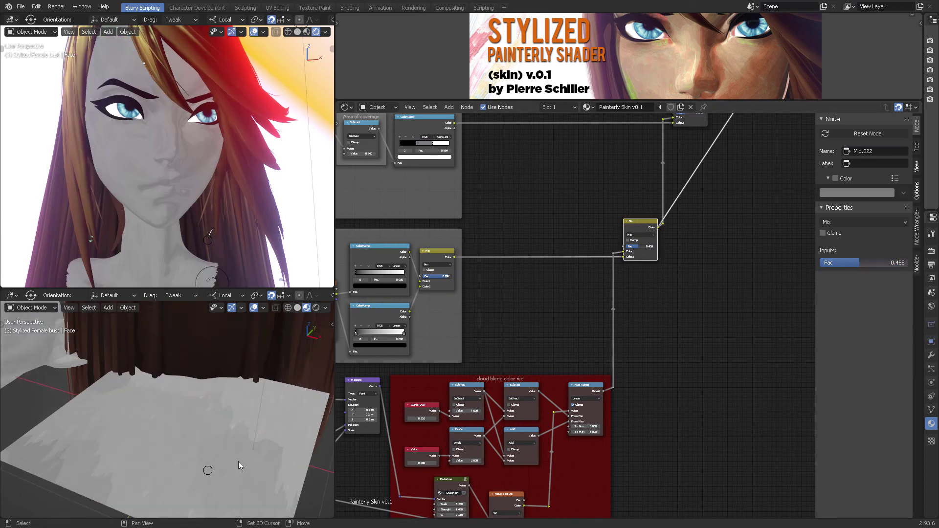
middle_drag(239, 462, 211, 401)
Lower the factor of the Mix node blending Blockiness stroke with cloud blend color red to 0.292
middle_drag(576, 438, 606, 384)
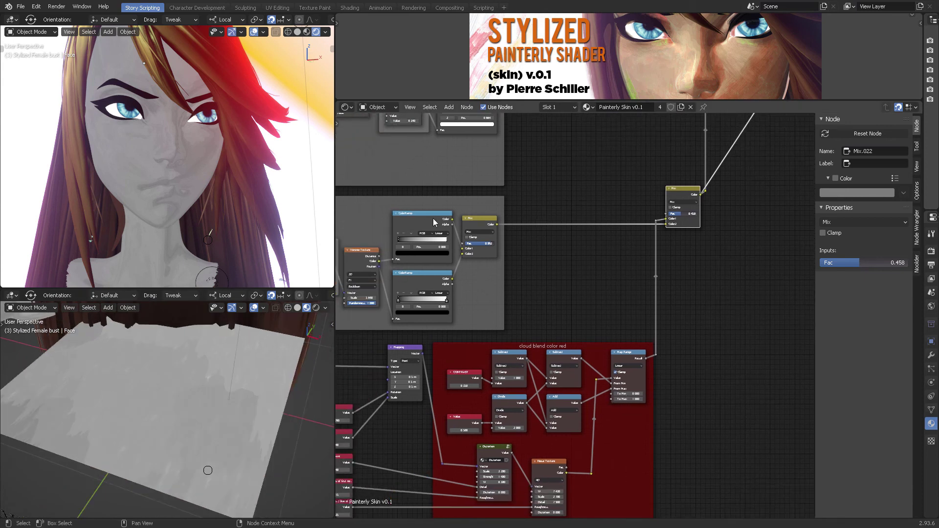
mouse_move(680, 215)
mouse_down()
mouse_move(694, 215)
mouse_move(666, 216)
mouse_move(695, 216)
mouse_move(675, 216)
mouse_up()
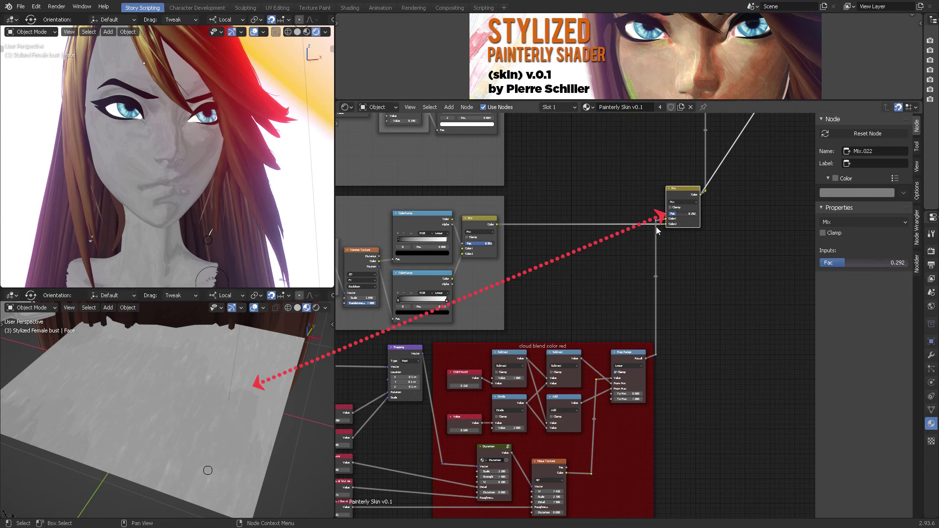
mouse_move(670, 216)
mouse_down()
mouse_move(685, 214)
mouse_move(665, 214)
mouse_up()
drag(851, 262, 845, 263)
Preview the Overlay mix node on the model and look over the Light Threshold overlay and Blockiness stroke groups feeding it
middle_drag(643, 308, 709, 463)
middle_drag(563, 311, 610, 320)
scroll(739, 338, down, 1)
middle_drag(738, 338, 623, 320)
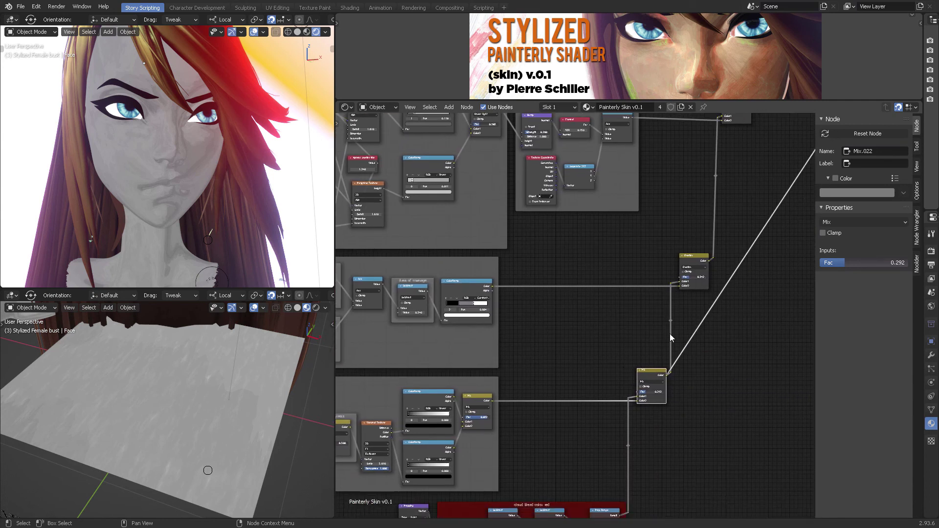
ctrl+shift+click(694, 257)
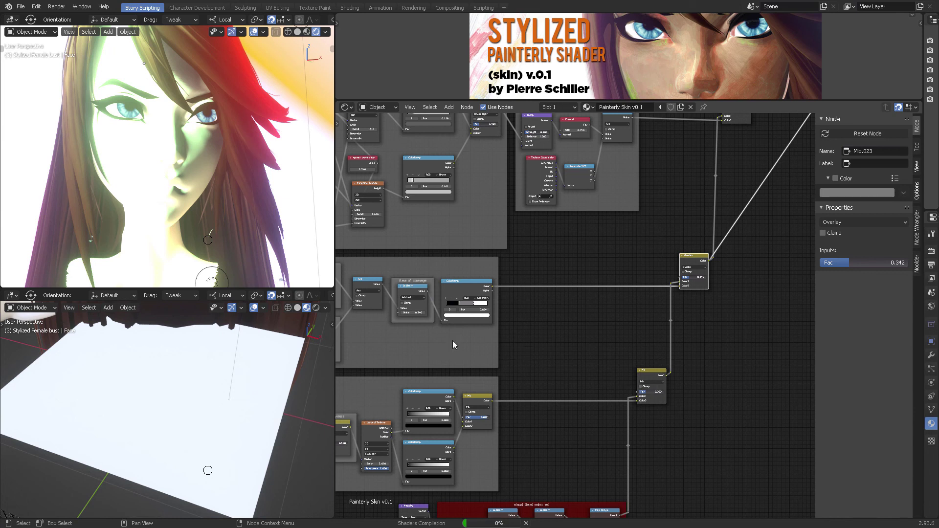
middle_drag(379, 356, 676, 339)
middle_drag(387, 338, 616, 329)
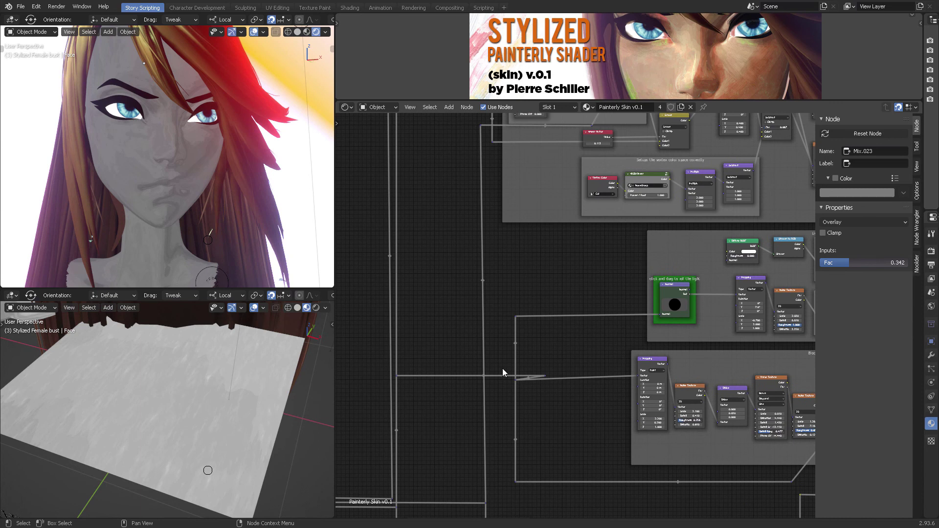
middle_drag(473, 389, 511, 300)
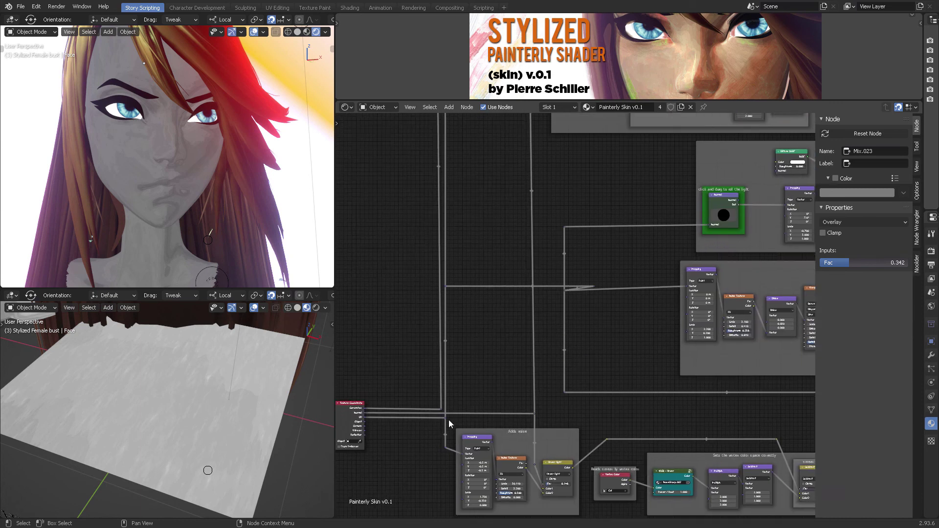
middle_drag(628, 335, 407, 381)
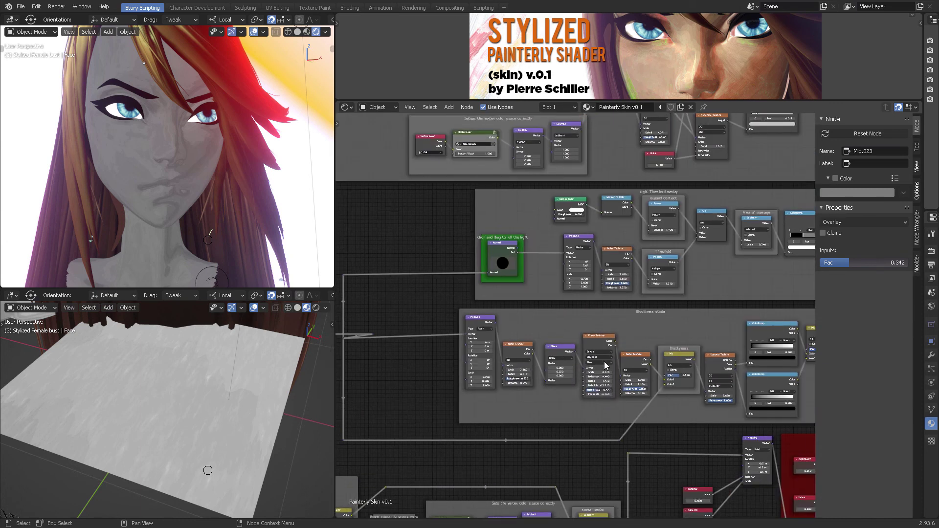
mouse_move(604, 362)
middle_down()
mouse_move(465, 380)
mouse_move(472, 369)
middle_up()
middle_drag(713, 308, 562, 327)
Try a factor of 0.875 on the Overlay mix node and undo the change
scroll(570, 325, up, 5)
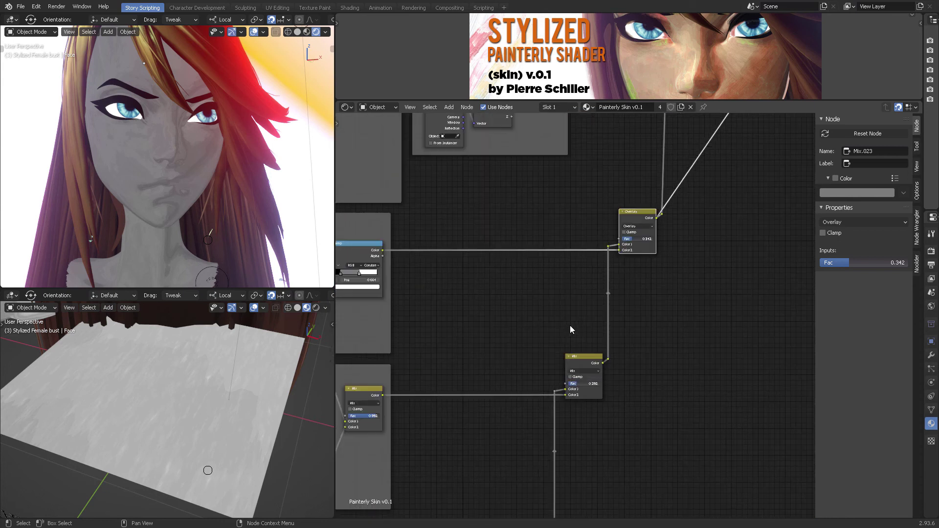
middle_drag(533, 277, 455, 324)
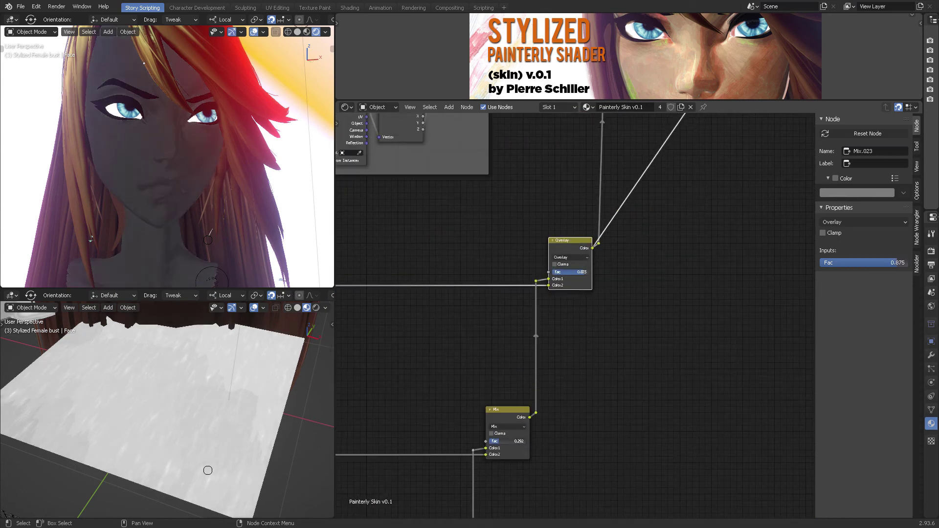
mouse_move(842, 263)
mouse_down()
mouse_move(874, 263)
mouse_move(826, 263)
mouse_move(863, 263)
mouse_up()
key(ctrl+z)
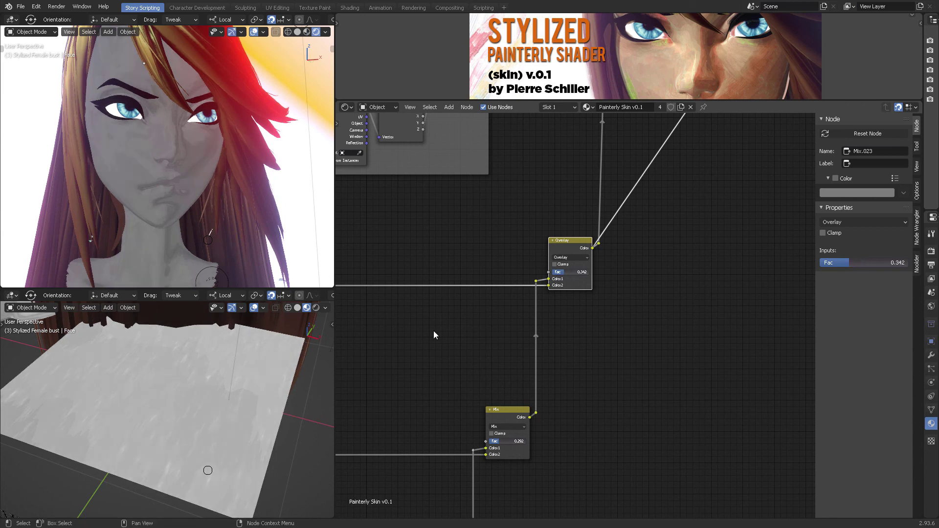
Preview the Linear Light node of the overlay spread group on the model and test plane
middle_drag(433, 331, 575, 392)
scroll(541, 316, down, 1)
scroll(541, 316, down, 1)
middle_drag(575, 287, 543, 346)
middle_drag(614, 320, 731, 310)
mouse_move(589, 375)
middle_down()
mouse_move(700, 372)
mouse_move(674, 378)
middle_up()
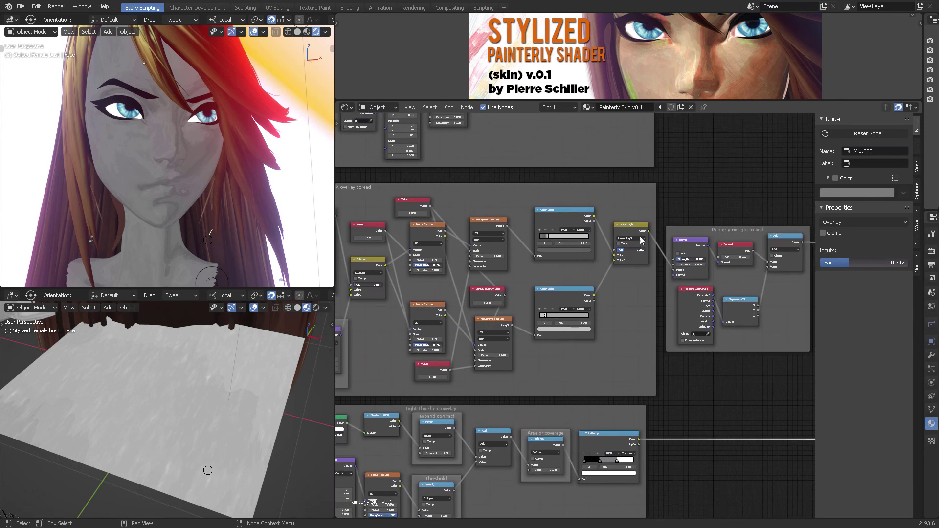
ctrl+shift+click(636, 230)
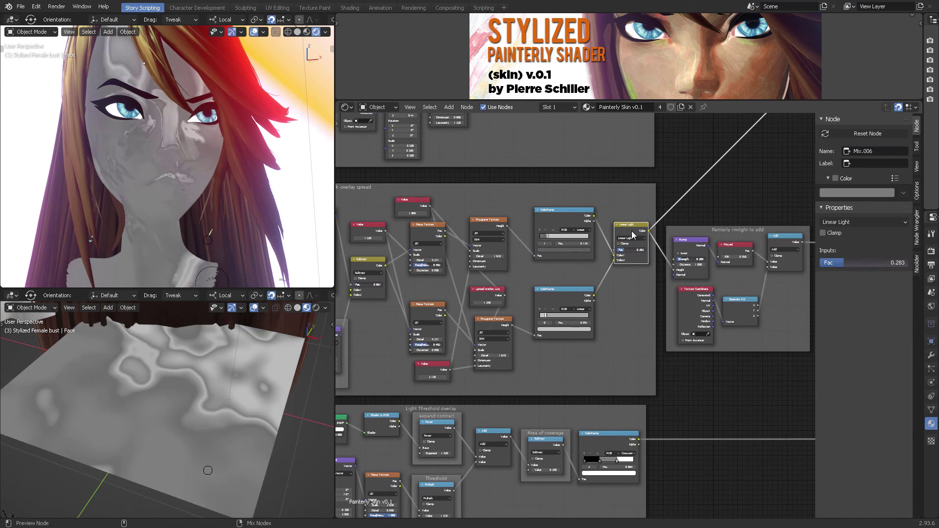
Try a different factor on the overlay spread group's Linear Light node and undo the change
middle_drag(541, 277, 597, 275)
scroll(622, 257, up, 6)
middle_drag(635, 235, 550, 273)
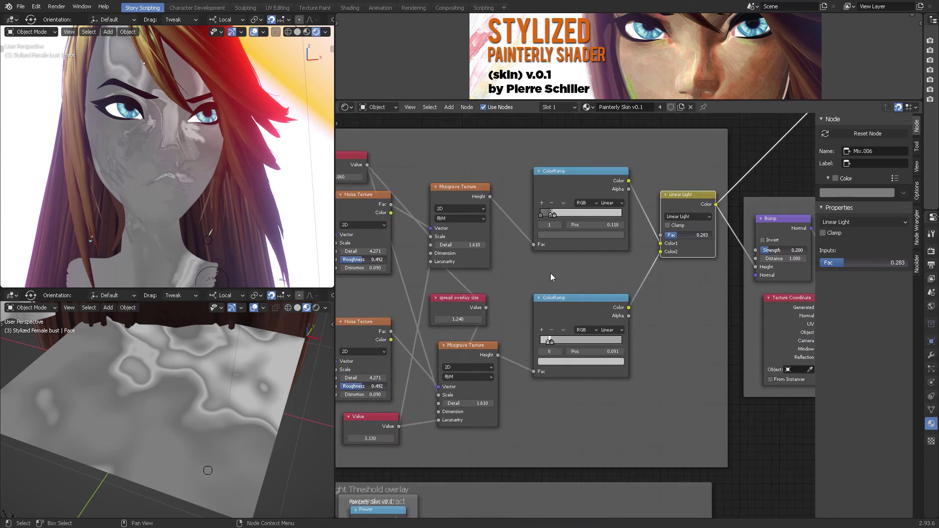
scroll(634, 222, up, 3)
mouse_move(704, 217)
mouse_down()
mouse_move(682, 217)
mouse_move(695, 217)
mouse_up()
key(ctrl+z)
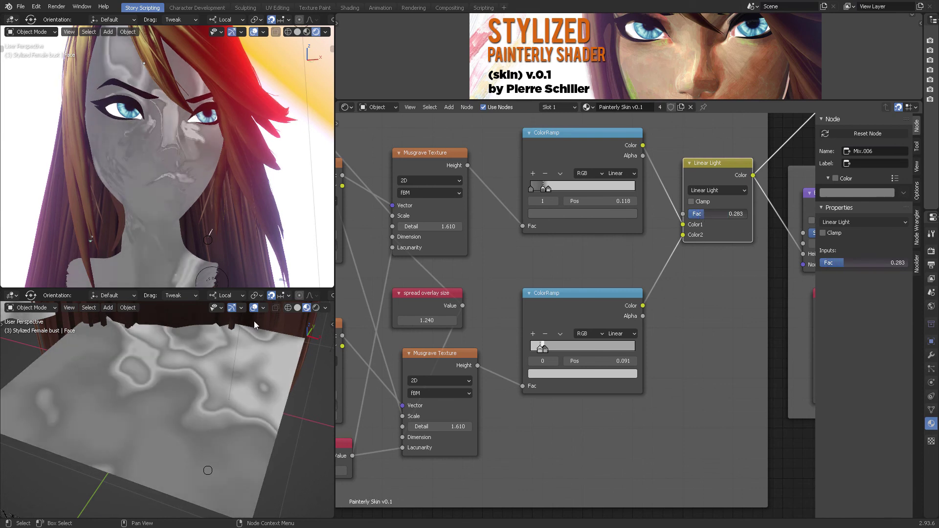
Try a different number in the Value node driving the Musgrave textures' lacunarity and undo the change
middle_drag(497, 305, 644, 270)
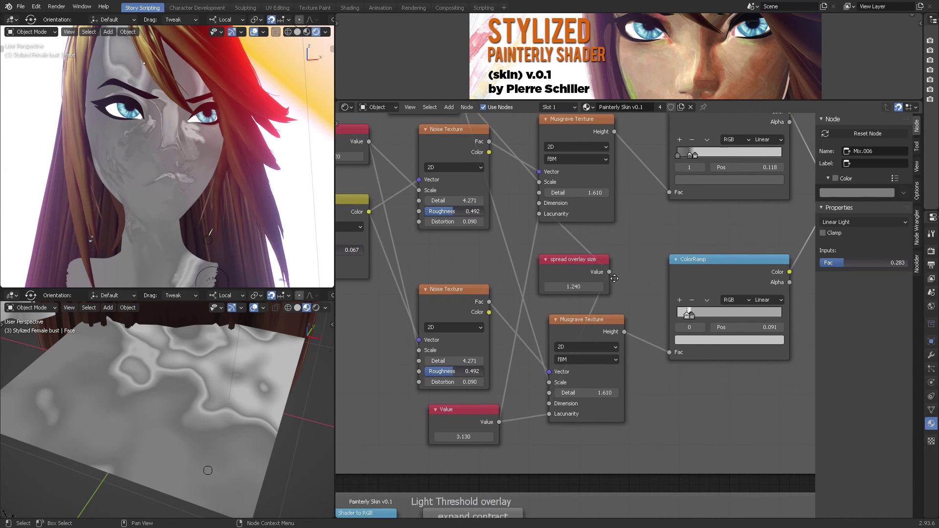
mouse_move(484, 433)
mouse_down()
mouse_move(458, 432)
mouse_move(470, 432)
mouse_up()
key(ctrl+z)
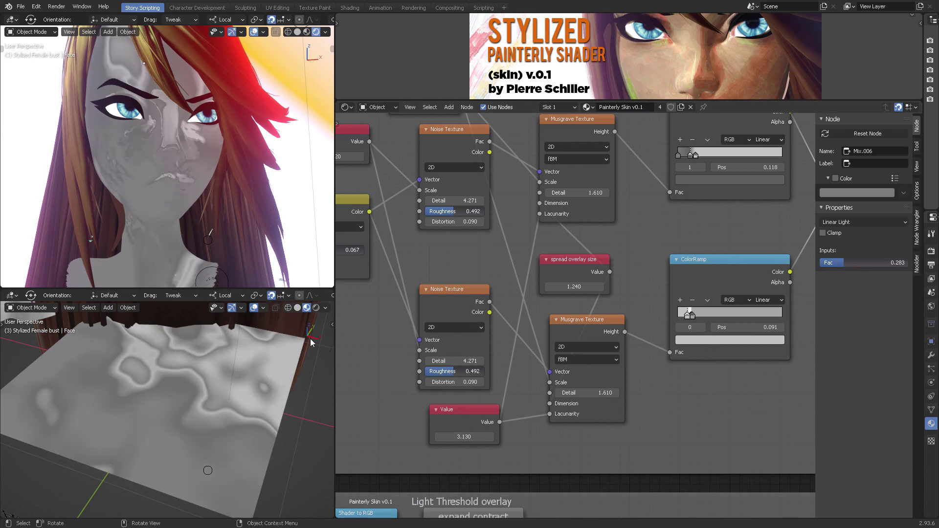
Try a value of 1.760 in the Value node above the ink overlay spread group's noise textures and undo the change
mouse_move(541, 240)
middle_down()
mouse_move(582, 294)
mouse_move(555, 326)
mouse_move(553, 345)
middle_up()
scroll(566, 313, down, 2)
click(470, 181)
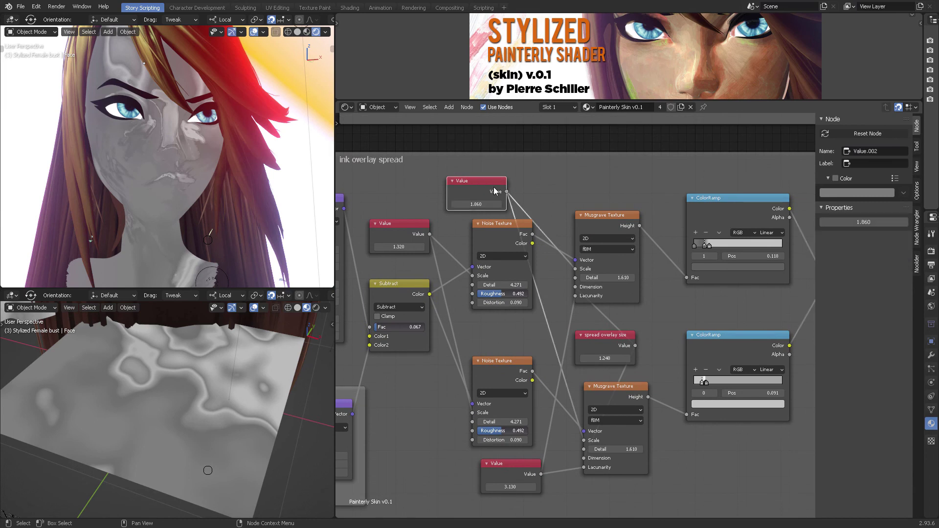
shift+drag(484, 203, 464, 204)
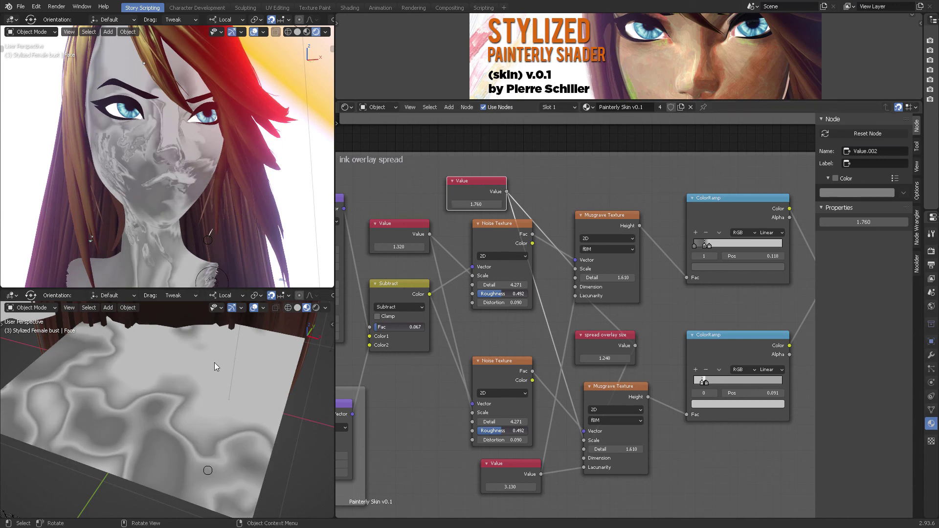
middle_drag(430, 199, 540, 203)
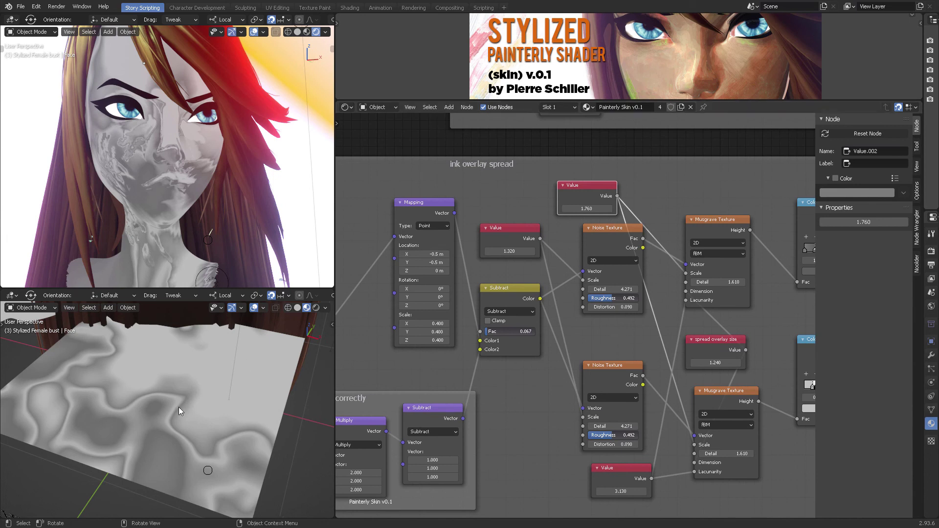
key(ctrl+z)
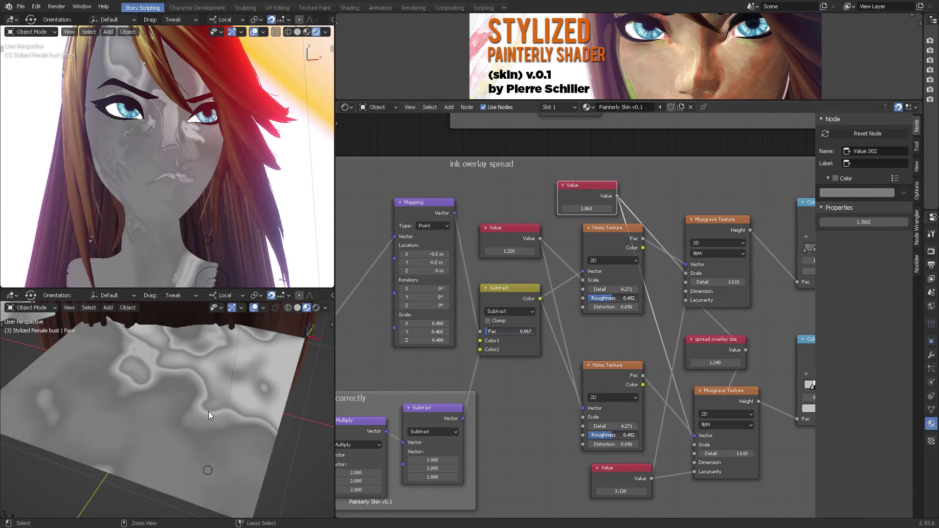
Preview the Overlay mix node that blends the painterly rimlight group into the shader
scroll(661, 367, down, 5)
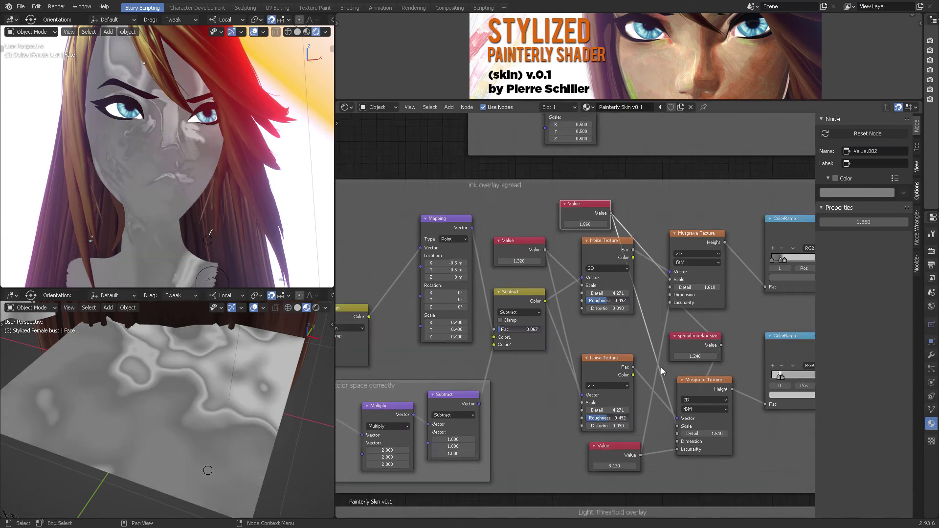
mouse_move(686, 335)
middle_down()
mouse_move(556, 362)
mouse_move(474, 363)
middle_up()
middle_drag(673, 306, 491, 343)
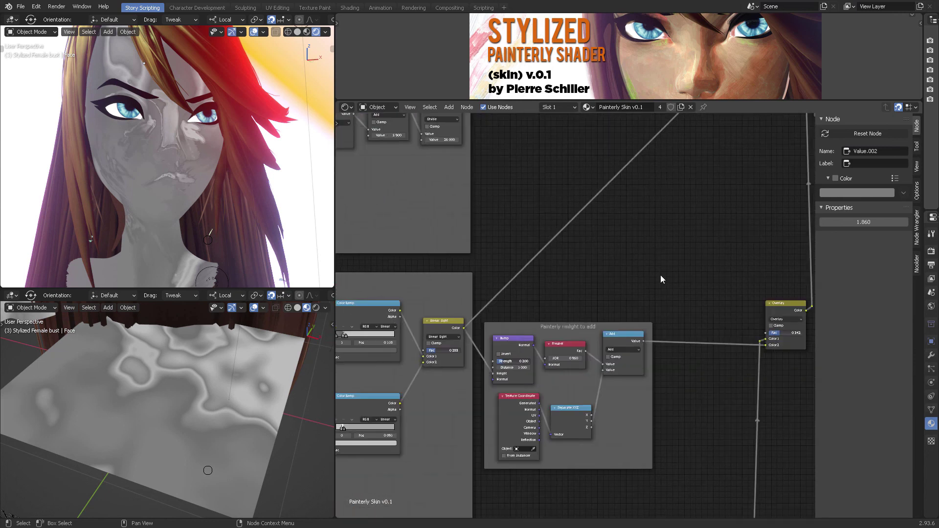
mouse_move(661, 275)
middle_down()
mouse_move(620, 204)
mouse_move(613, 208)
mouse_move(648, 201)
middle_up()
ctrl+shift+click(557, 267)
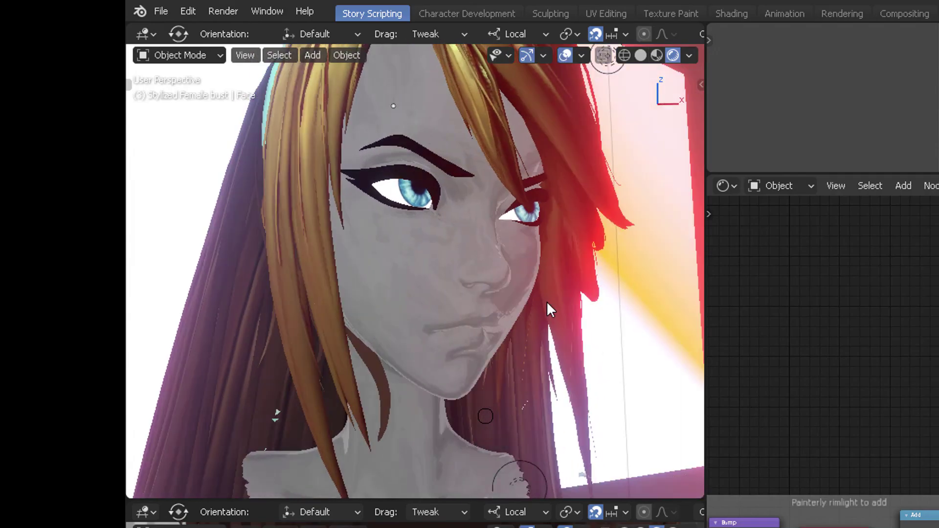
Examine the previewed rimlight overlay from several angles on the female bust, the monkey head and the test plane
middle_drag(547, 300, 443, 361)
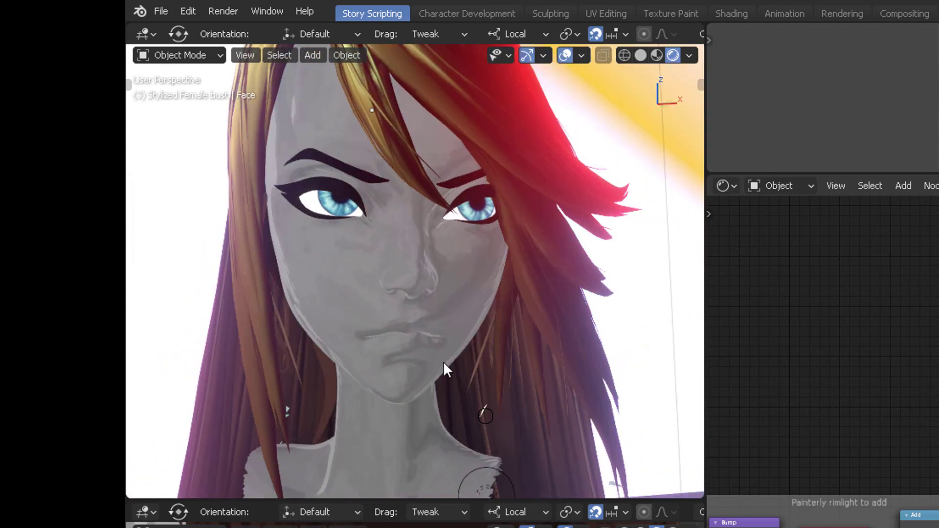
middle_drag(513, 331, 459, 331)
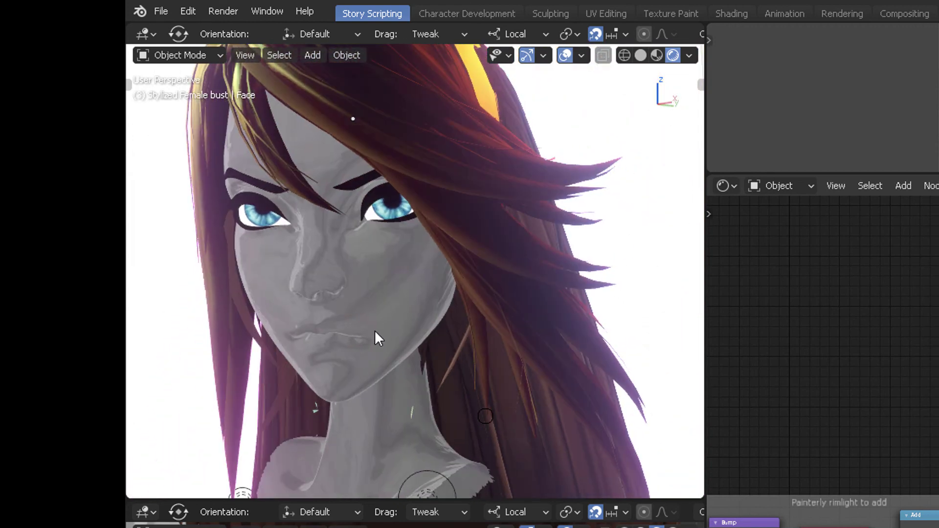
scroll(353, 360, down, 1)
shift+middle_drag(432, 289, 551, 227)
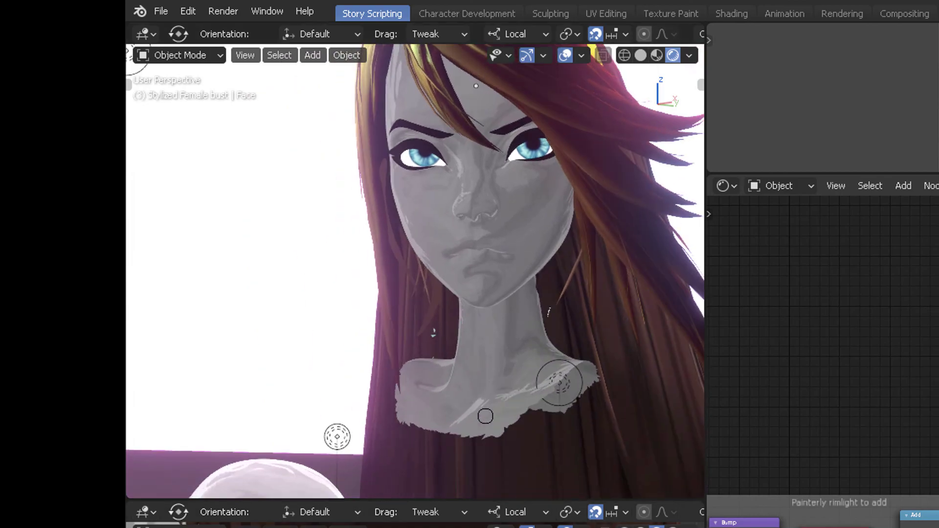
shift+middle_drag(243, 209, 108, 185)
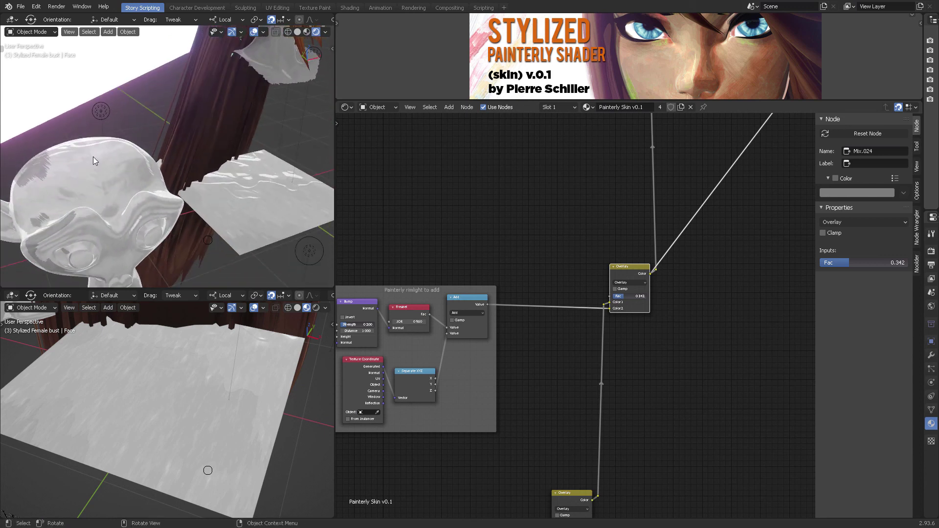
middle_drag(148, 227, 167, 162)
scroll(195, 174, up, 2)
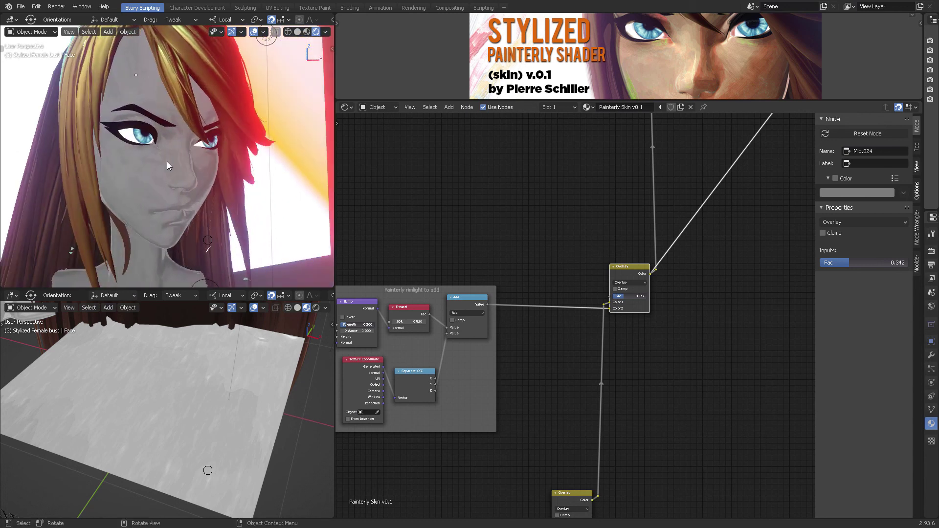
middle_drag(209, 185, 178, 181)
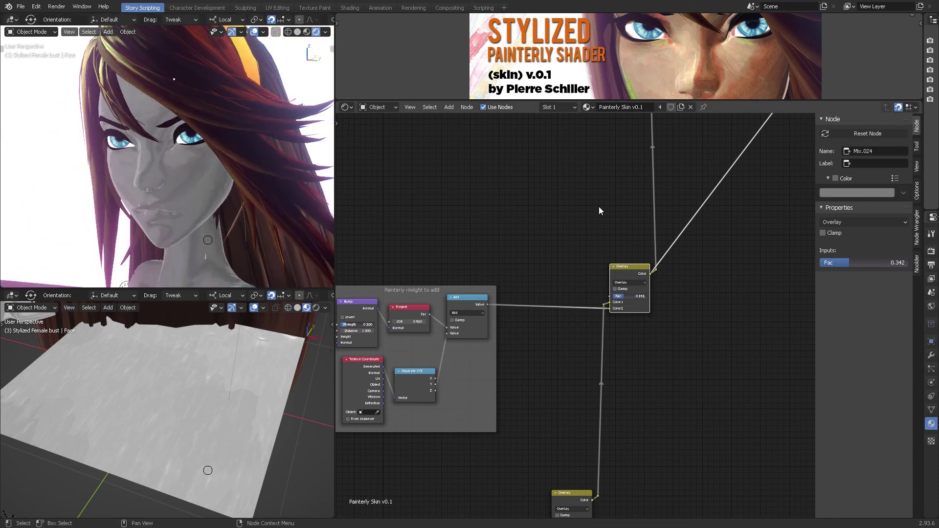
Connect the final Mix Shader to the material output and compare the bust's finished skin with an enlarged view of the title image
scroll(675, 242, down, 3)
middle_drag(679, 256, 626, 310)
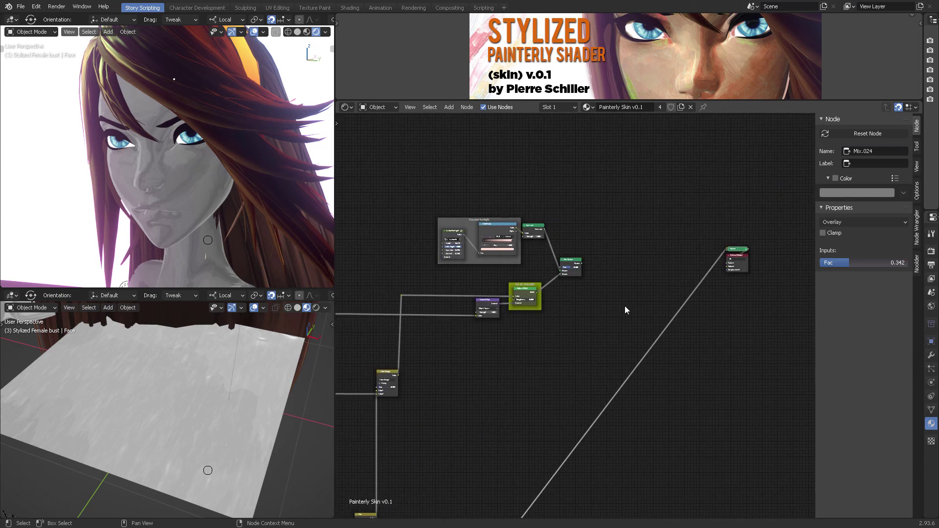
ctrl+shift+click(568, 266)
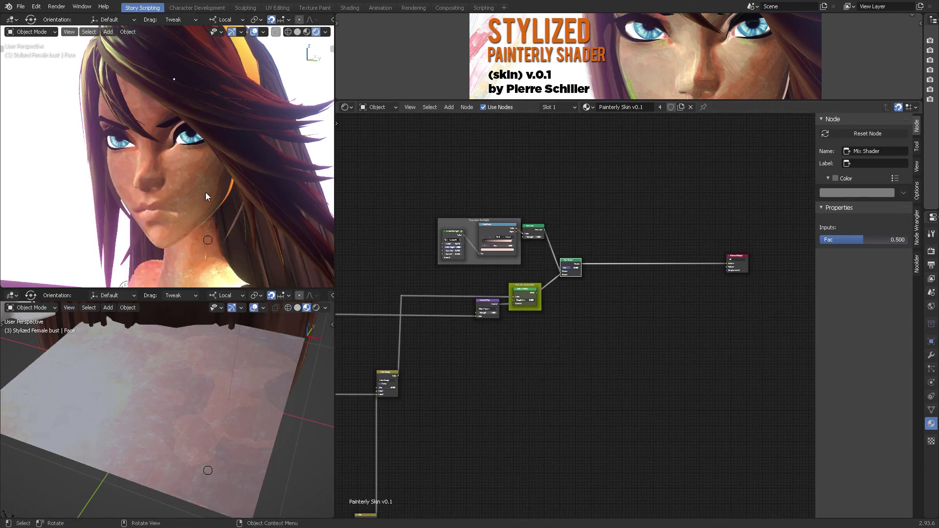
middle_drag(225, 195, 268, 205)
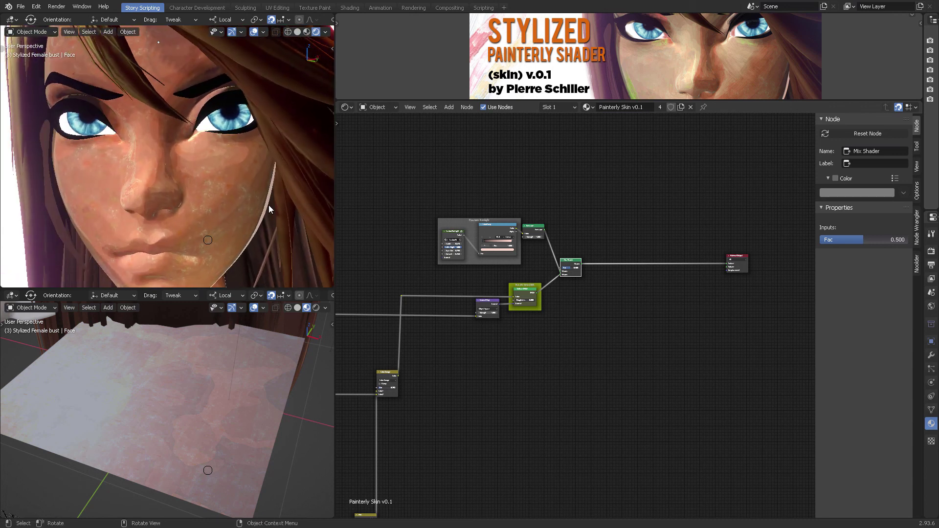
scroll(268, 205, down, 2)
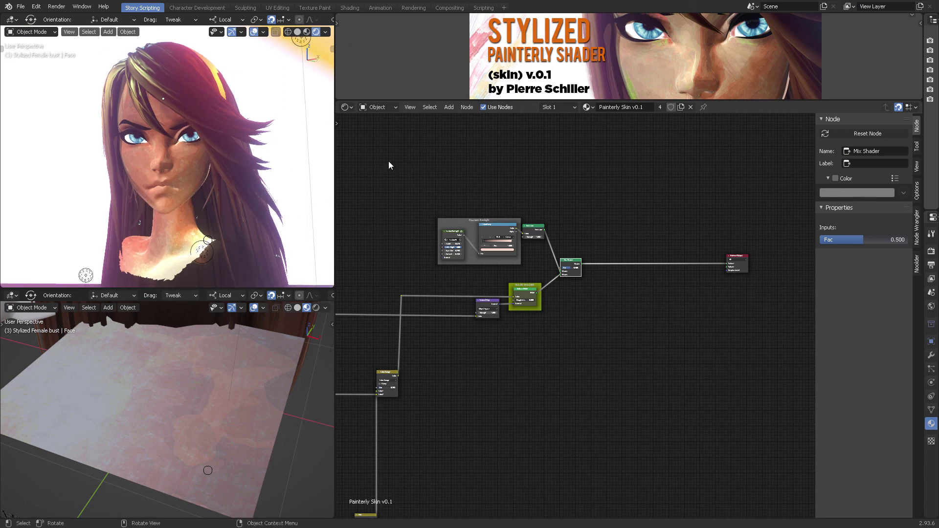
drag(576, 100, 575, 135)
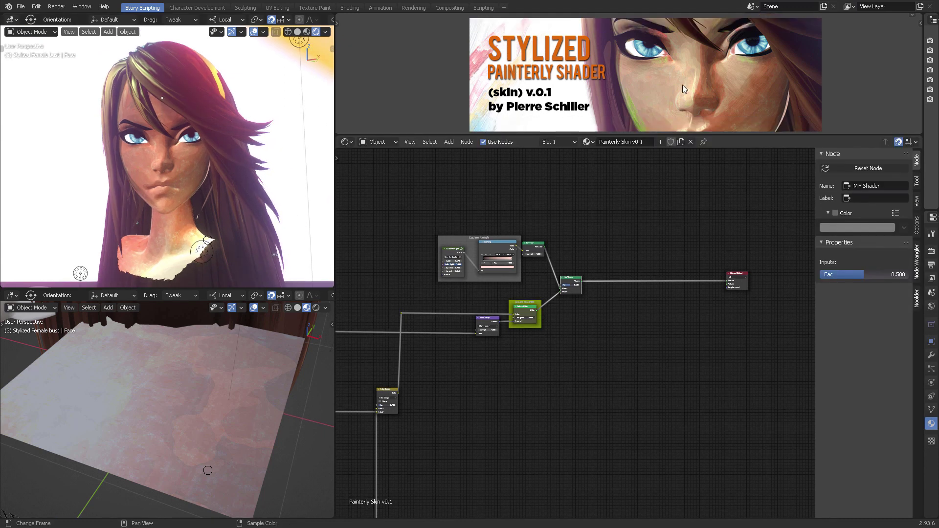
scroll(250, 188, up, 4)
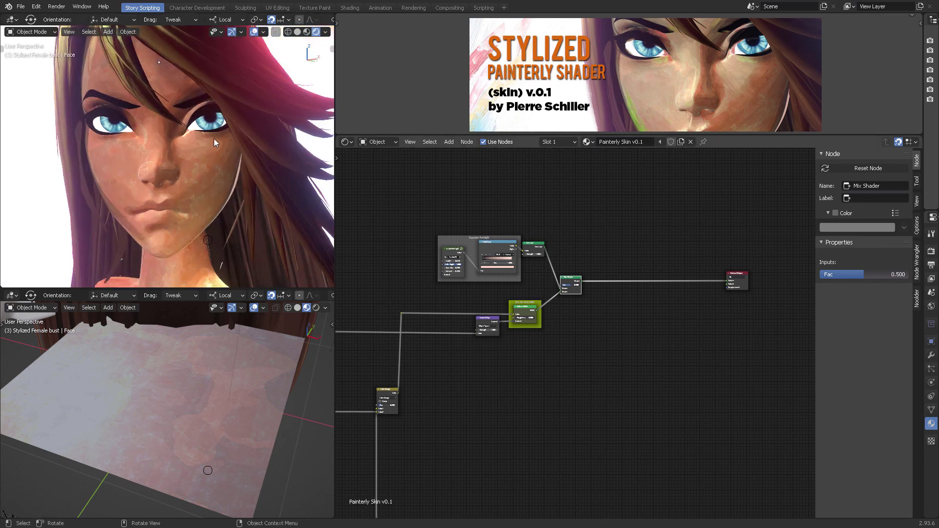
Reopen the recent skinOPTIMIZED v0.1 file of the Stylized Painterly shader and bring the node editor back from full screen
click(21, 7)
mouse_move(51, 39)
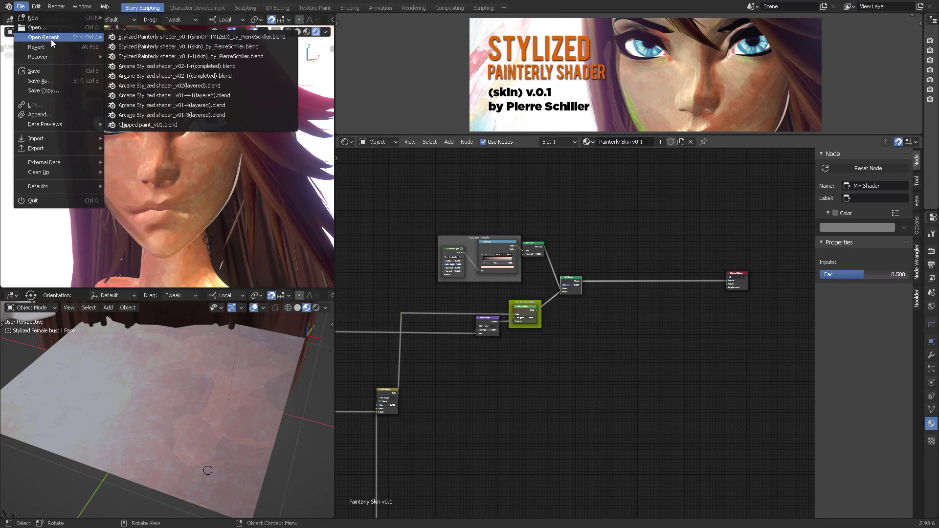
click(219, 38)
click(493, 283)
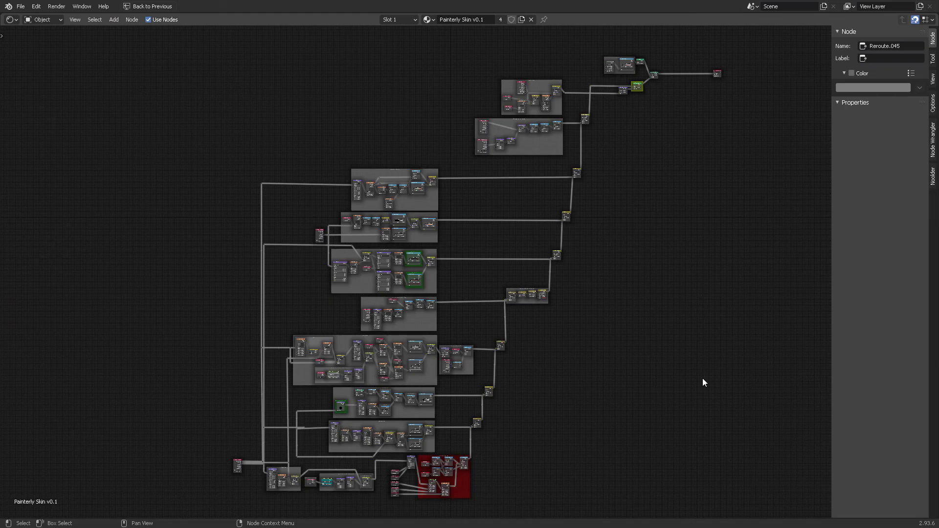
key(ctrl+space)
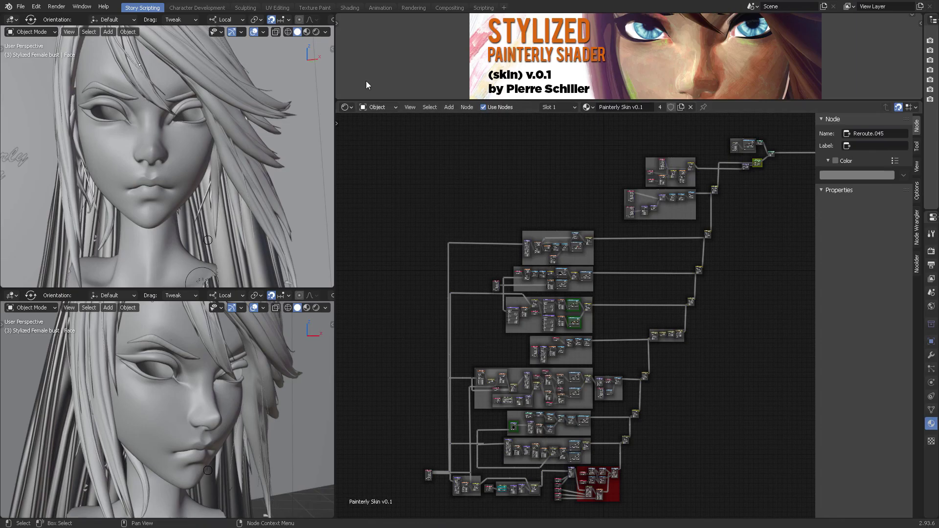
Show the upper viewport in rendered shading through the camera and render the image
click(311, 33)
click(316, 32)
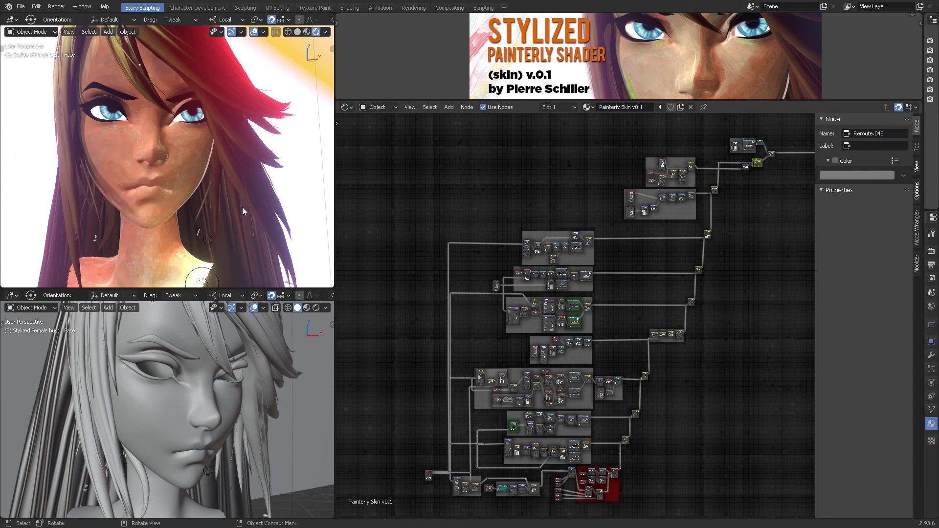
key(KP_0)
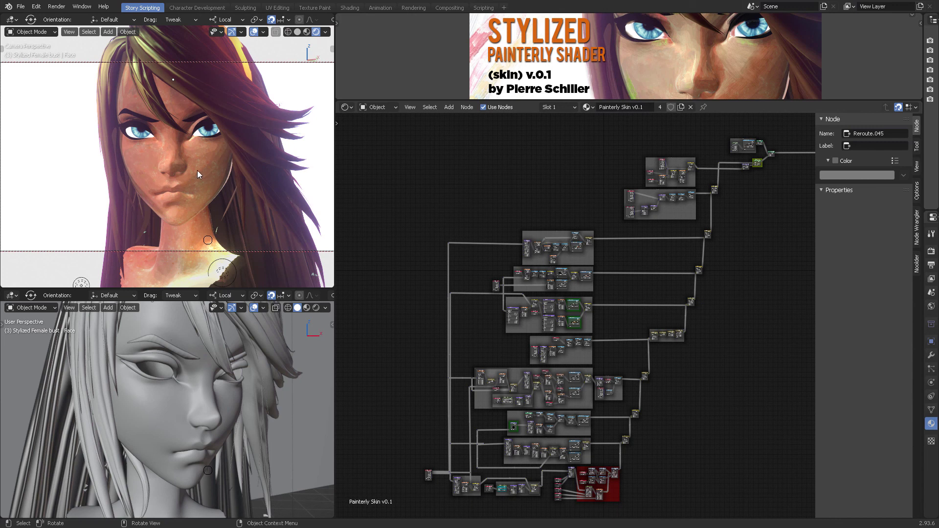
key(F12)
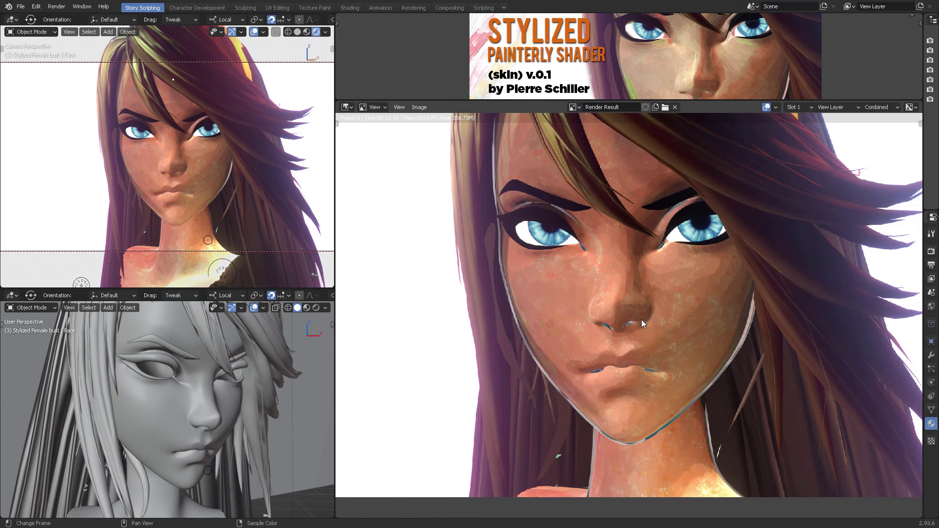
click(419, 108)
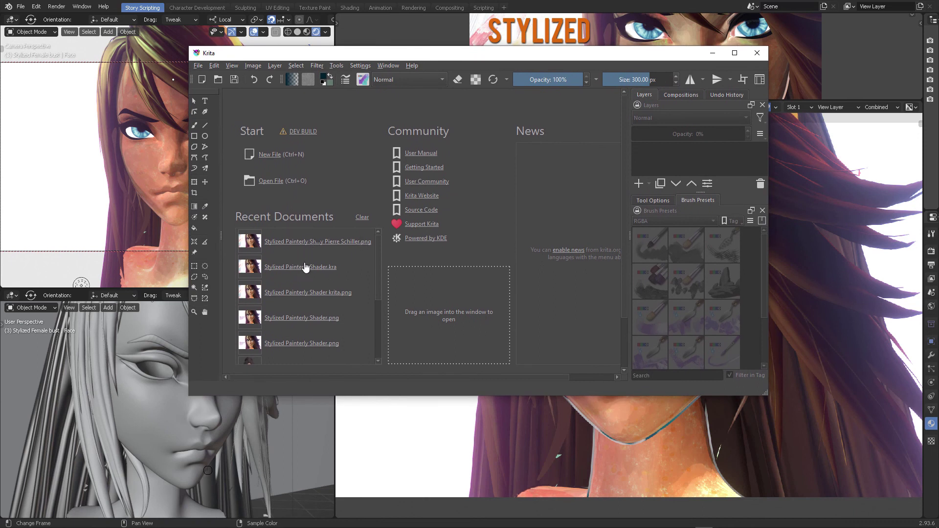
Switch to Krita and open the recent document Stylized Painterly Shader.kra in a maximized window
click(304, 266)
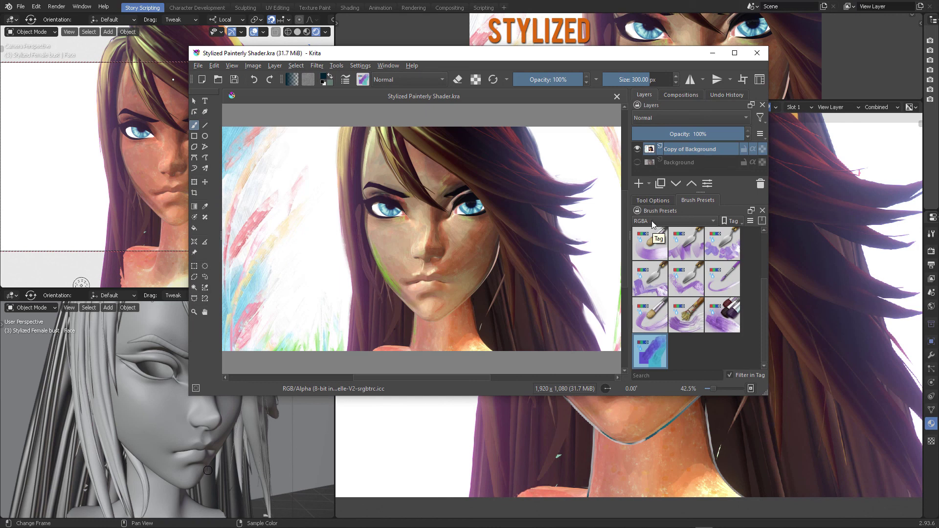
double_click(682, 54)
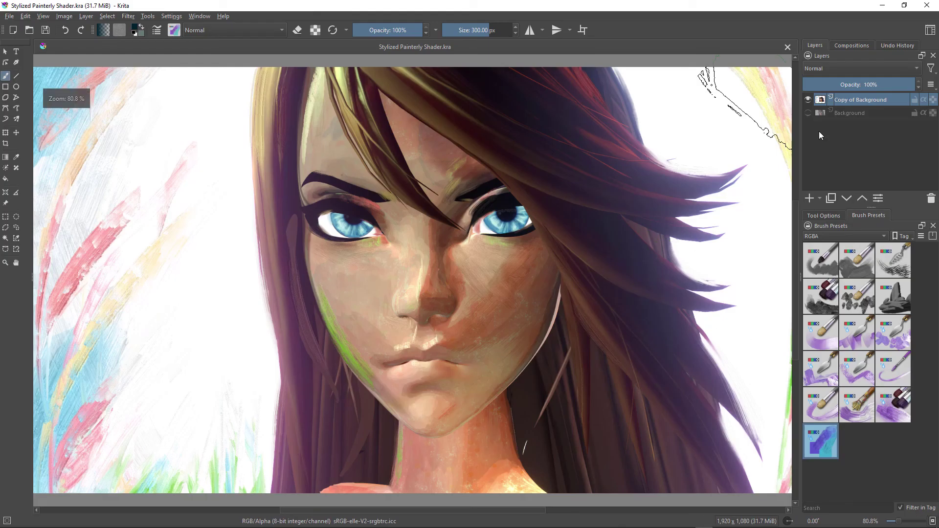
Show the RGBA brush presets and reduce the brush size to 70.83 px
click(844, 236)
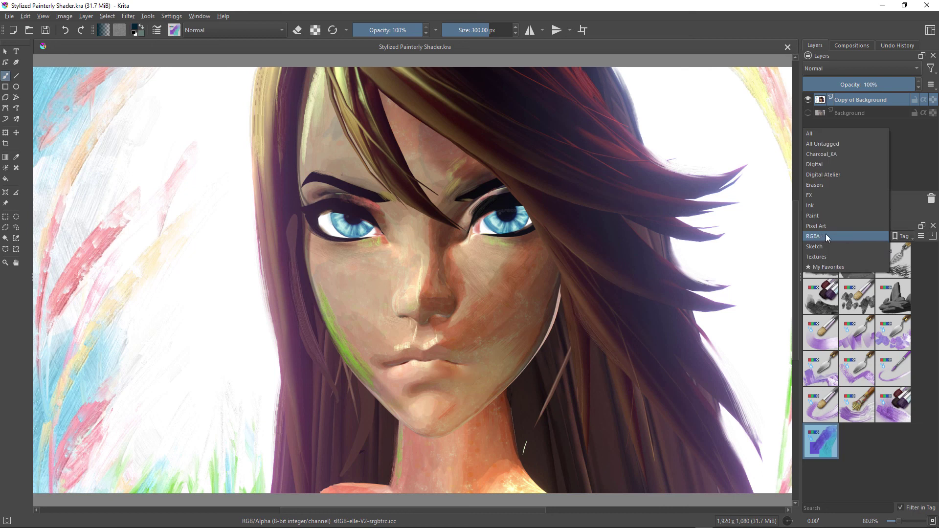
click(829, 236)
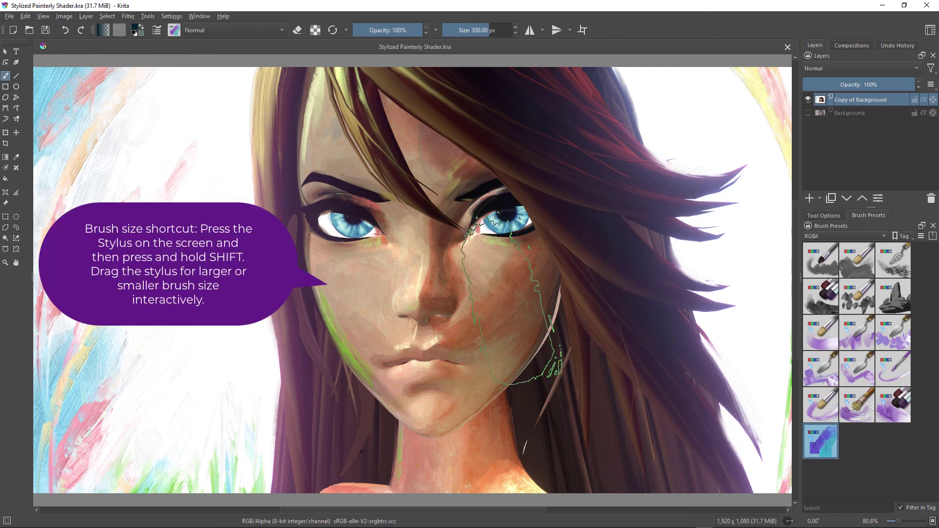
shift+drag(511, 301, 470, 301)
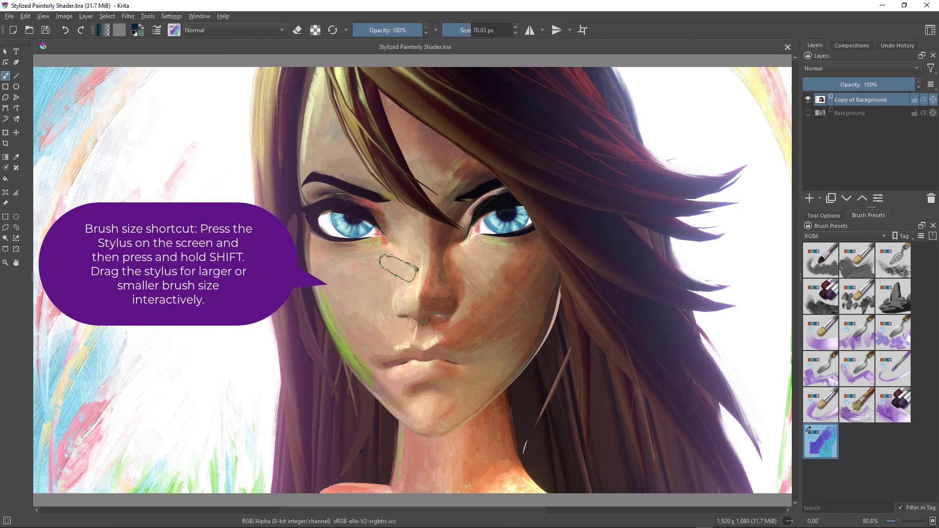
Try smearing strokes on the cheek and along the outer edge of the hair beside it, undoing each stroke
drag(405, 256, 367, 297)
key(ctrl+z)
drag(266, 241, 272, 322)
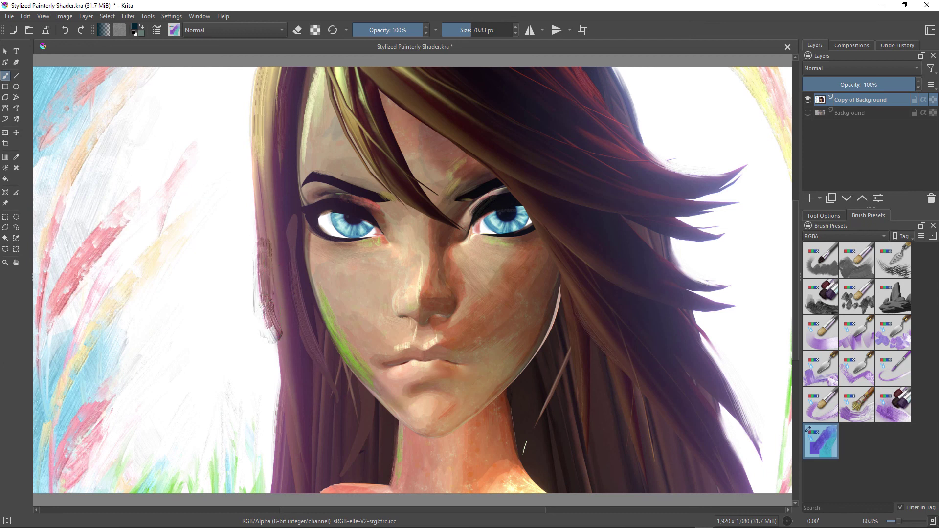
key(ctrl+z)
drag(249, 177, 252, 257)
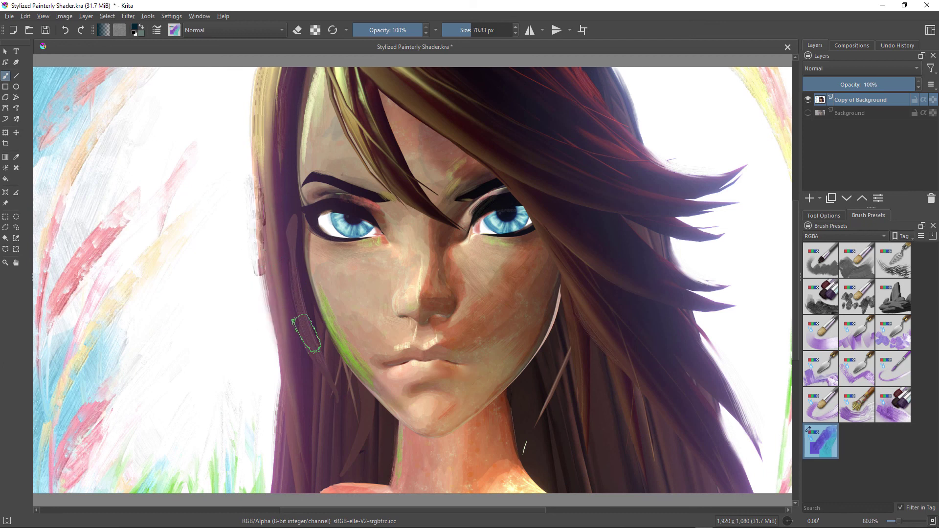
key(ctrl+z)
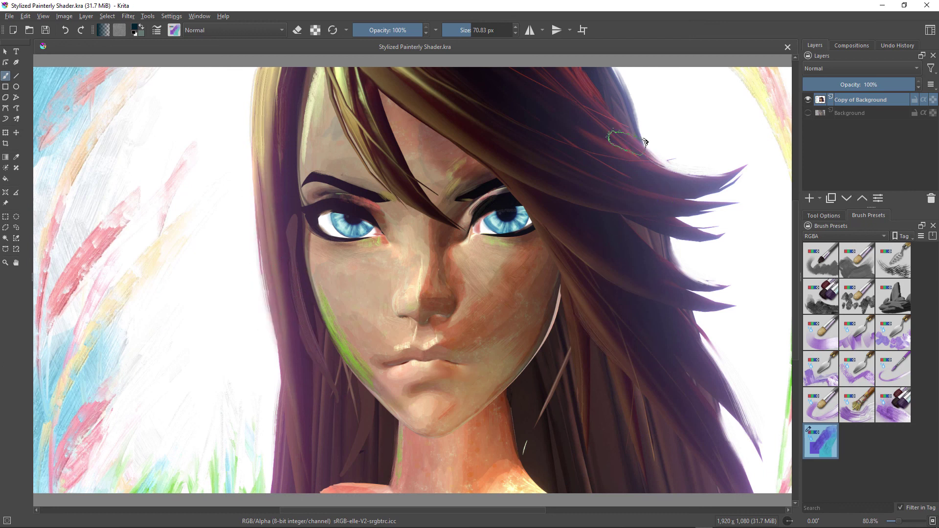
Try smearing strokes outward along the dark windswept hair strands, undoing each one
drag(601, 126, 692, 176)
key(ctrl+z)
drag(631, 112, 704, 255)
key(ctrl+z)
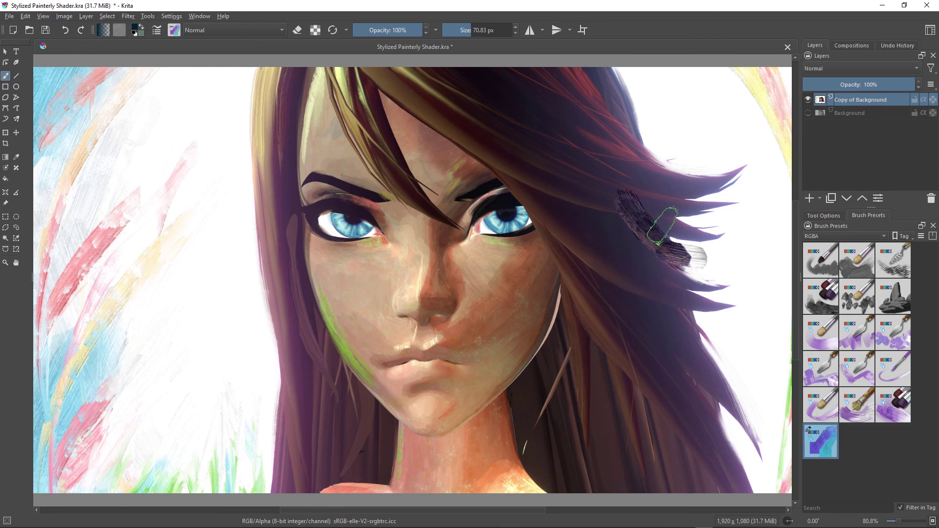
key(ctrl+z)
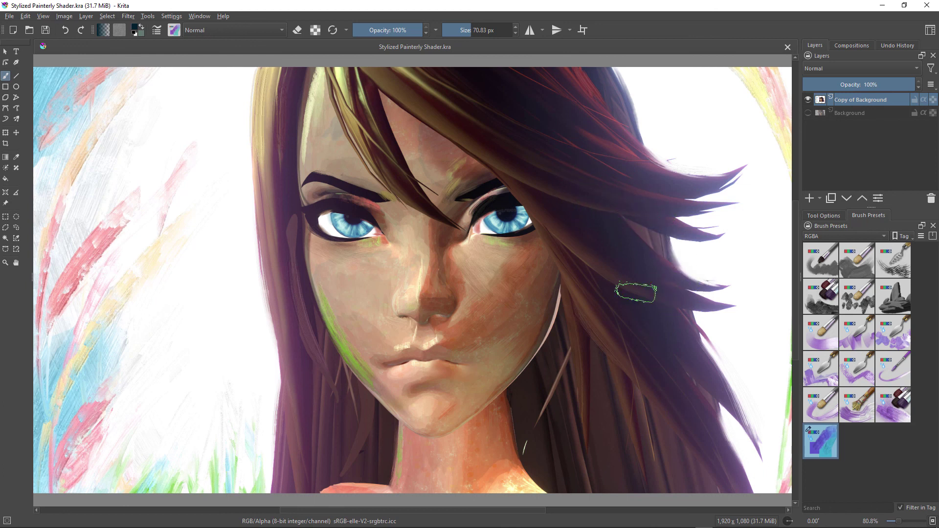
drag(633, 286, 708, 298)
key(ctrl+z)
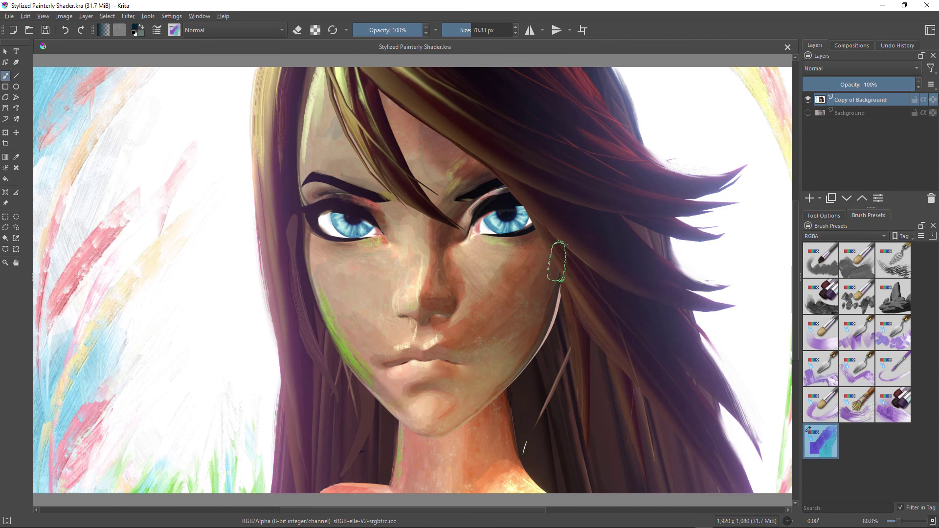
Change the foreground colour from dark teal to a brighter, more saturated blue of the same hue
click(137, 32)
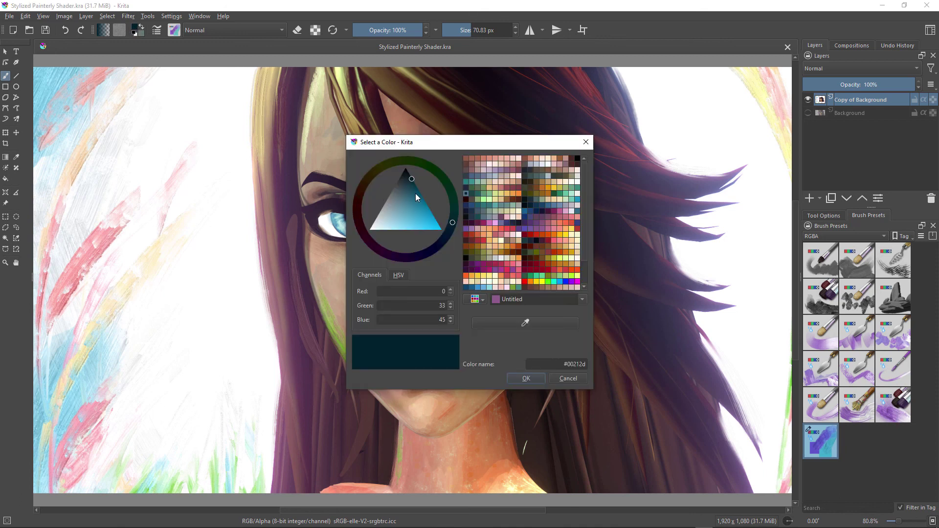
click(429, 208)
click(585, 143)
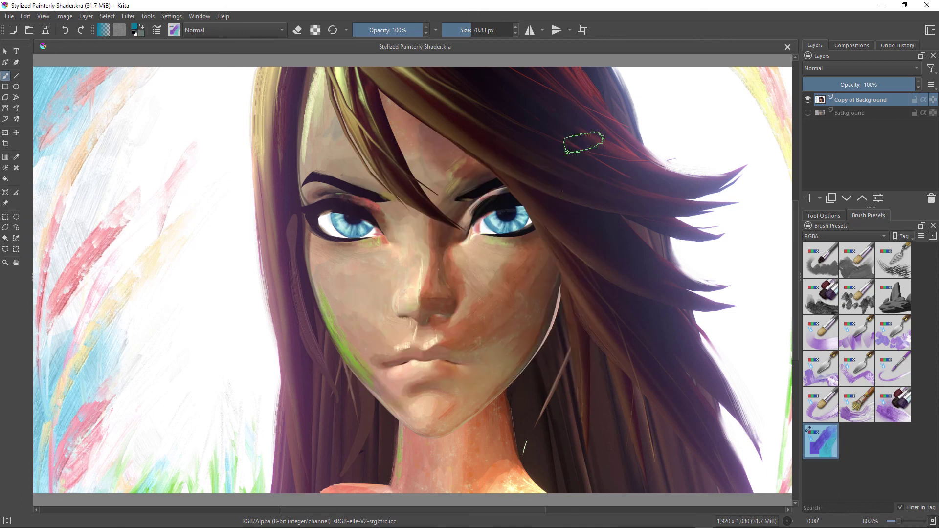
Show the brush settings beside the on-canvas palette and set ColorRate to 0.00 so the brush only mixes underlying colours
right_click(487, 265)
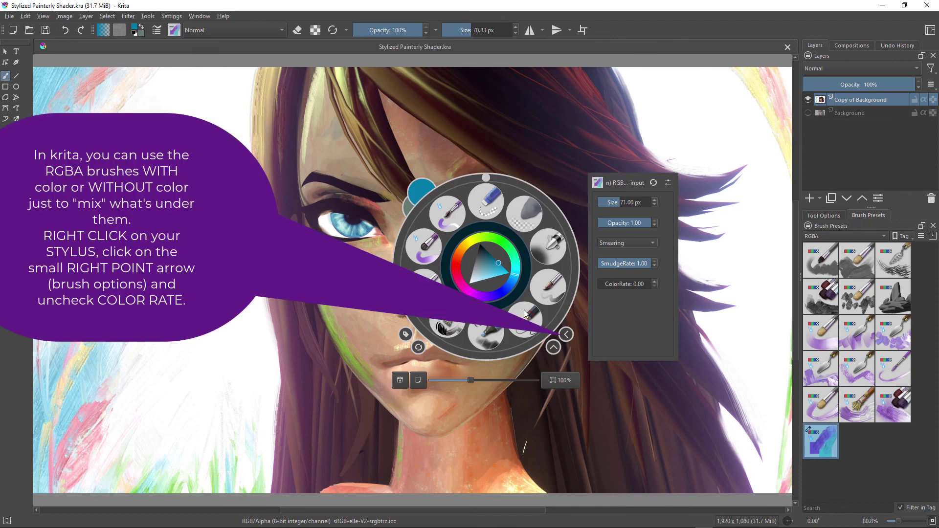
click(567, 334)
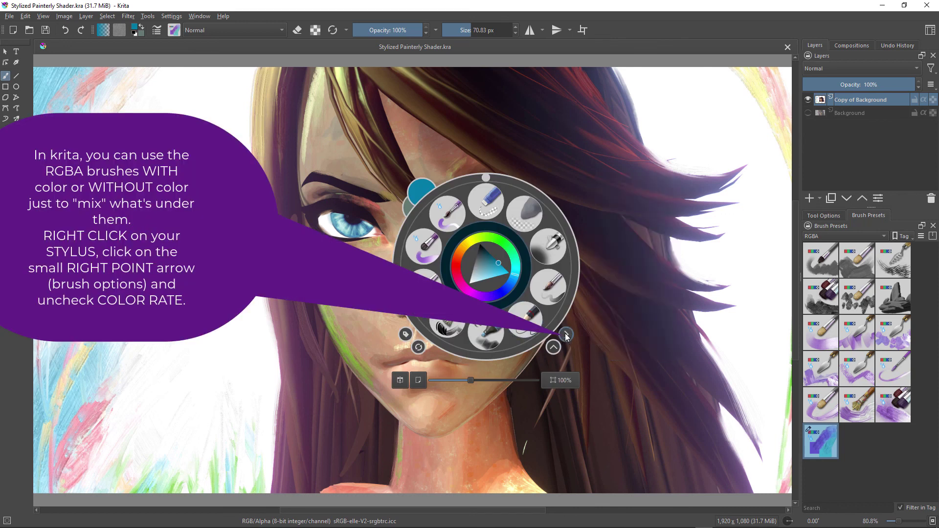
click(566, 335)
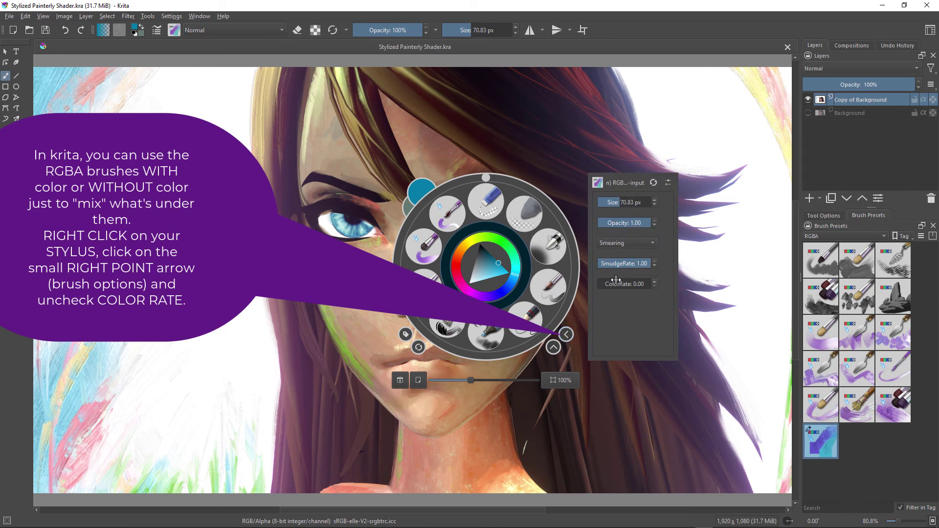
drag(607, 287, 652, 280)
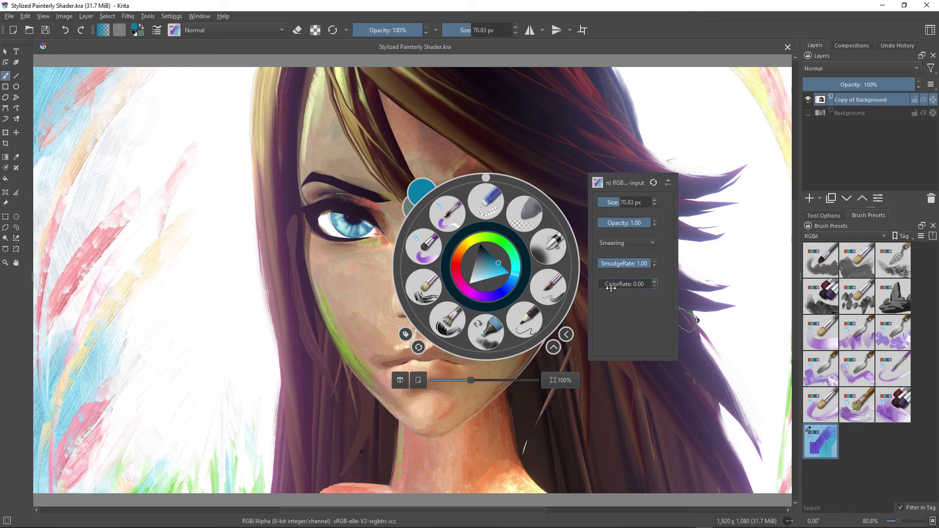
click(450, 135)
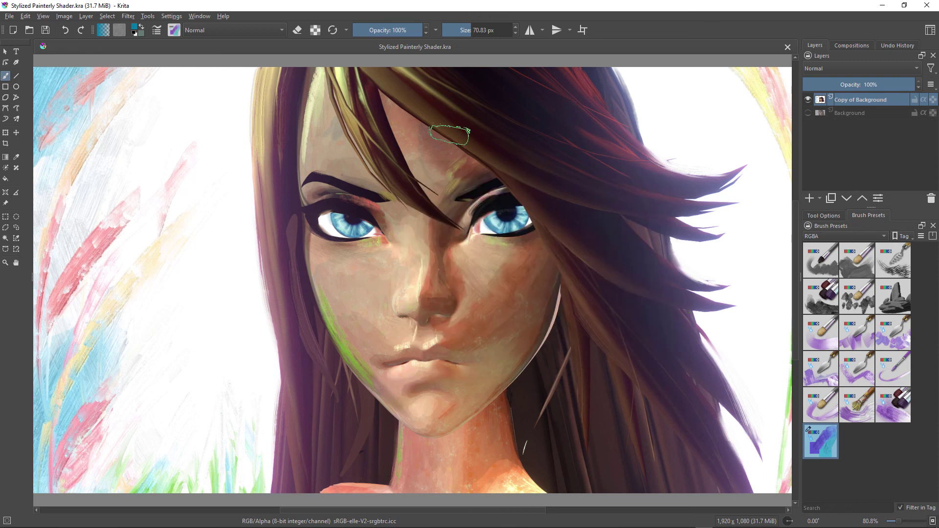
Smear the painting with brush strokes over the forehead hair edges, the eyebrow, the jawline from cheek to chin and the neck edge
drag(397, 114, 522, 171)
drag(388, 132, 477, 236)
drag(377, 190, 333, 160)
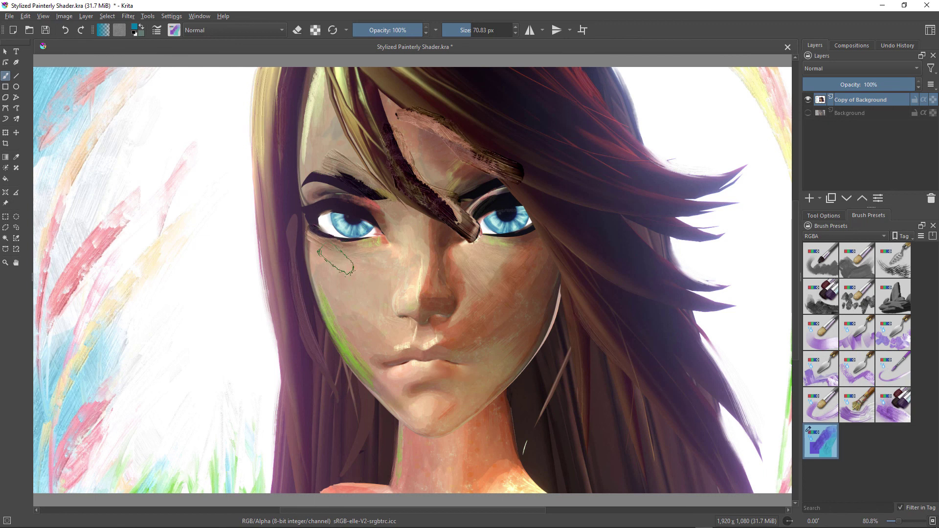
mouse_move(309, 250)
mouse_down()
mouse_move(345, 342)
mouse_move(394, 398)
mouse_move(431, 421)
mouse_move(499, 409)
mouse_move(536, 343)
mouse_move(544, 288)
mouse_up()
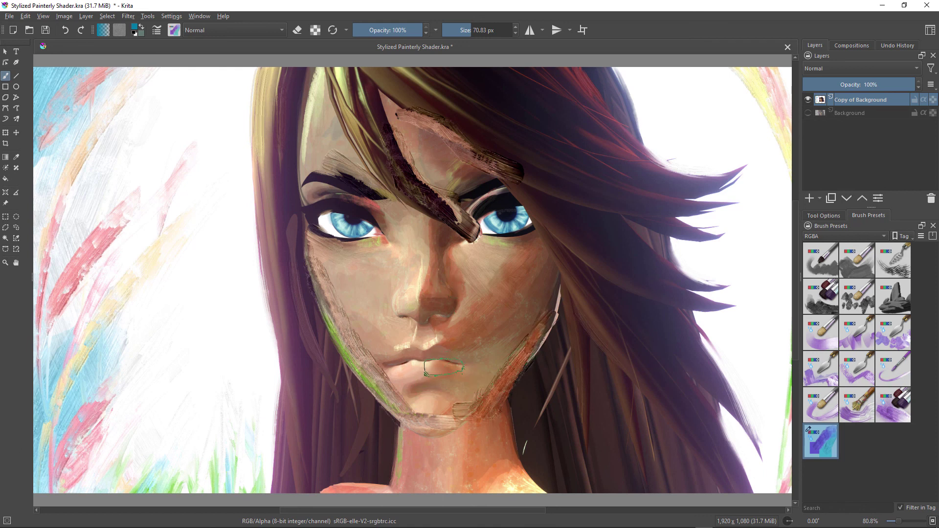
drag(517, 394, 513, 475)
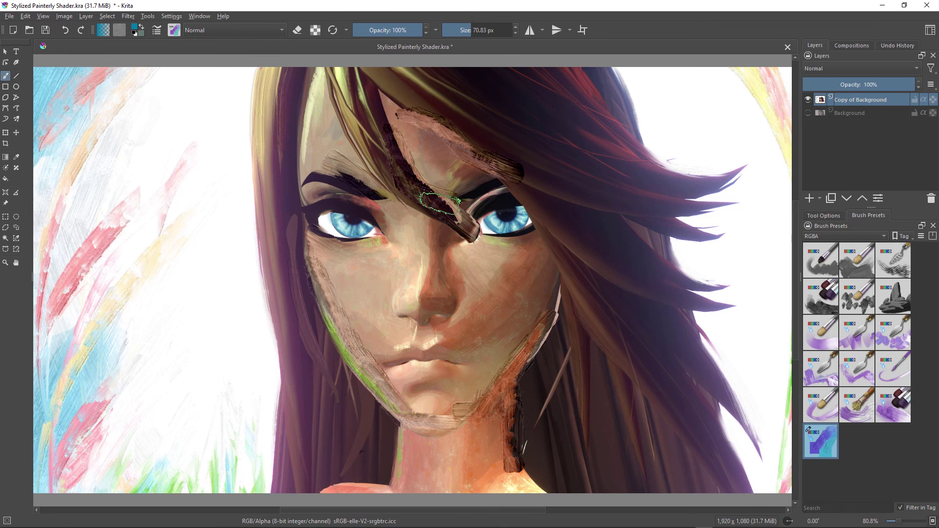
drag(474, 236, 477, 232)
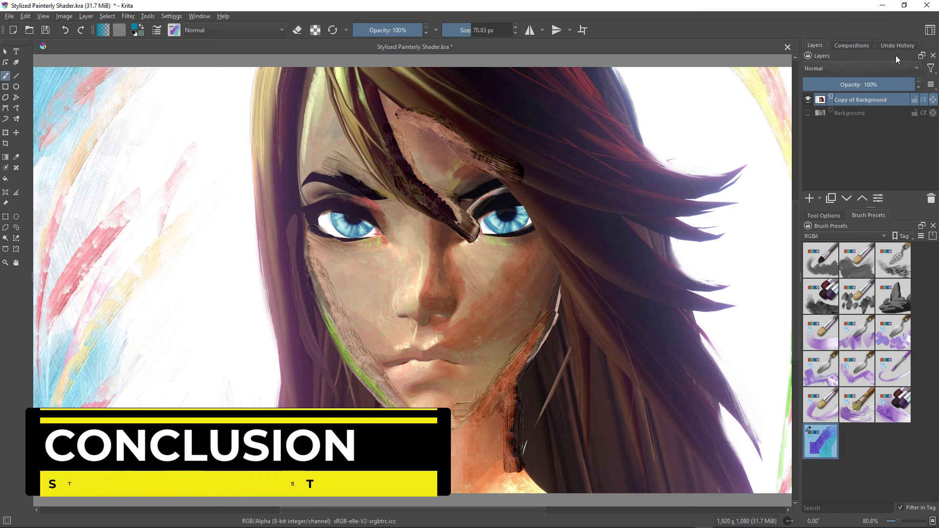
Close Krita, return to Blender and replace the render result with the overview of the Painterly Skin v0.1 node tree
click(933, 6)
click(503, 281)
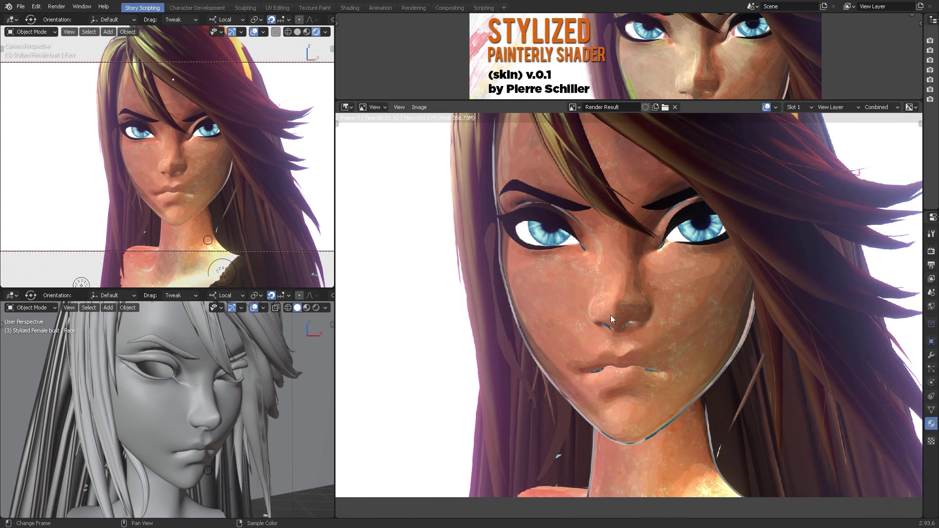
key(Escape)
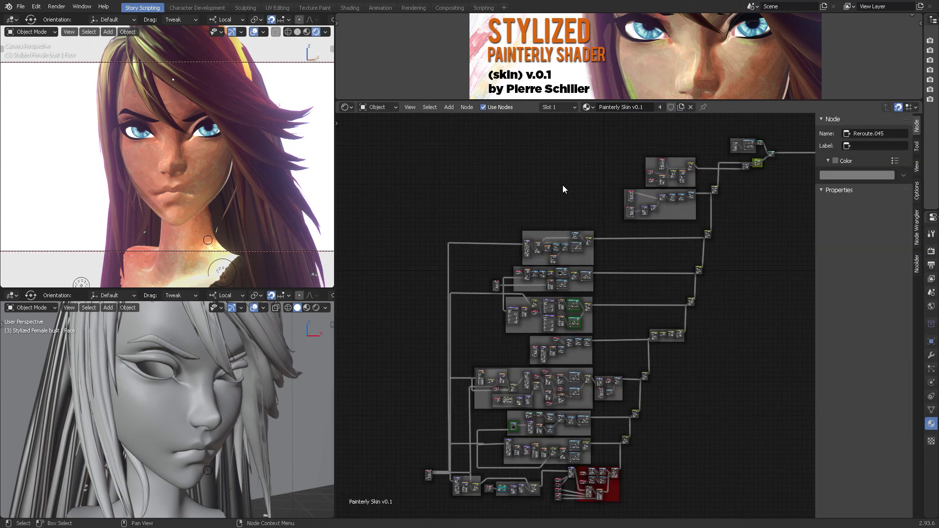
scroll(628, 323, down, 1)
middle_drag(628, 324, 643, 266)
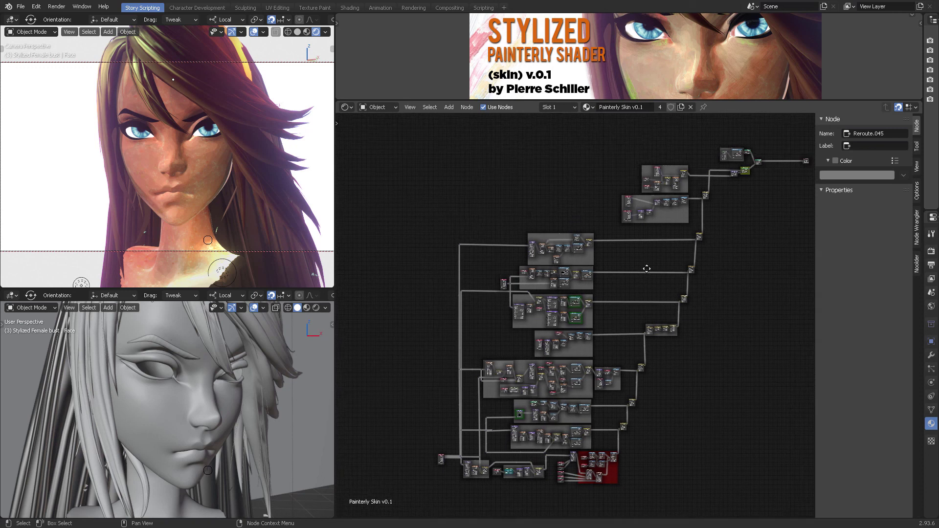
Take the upper viewport out of camera view and show a close-up of the face in material preview shading
click(306, 33)
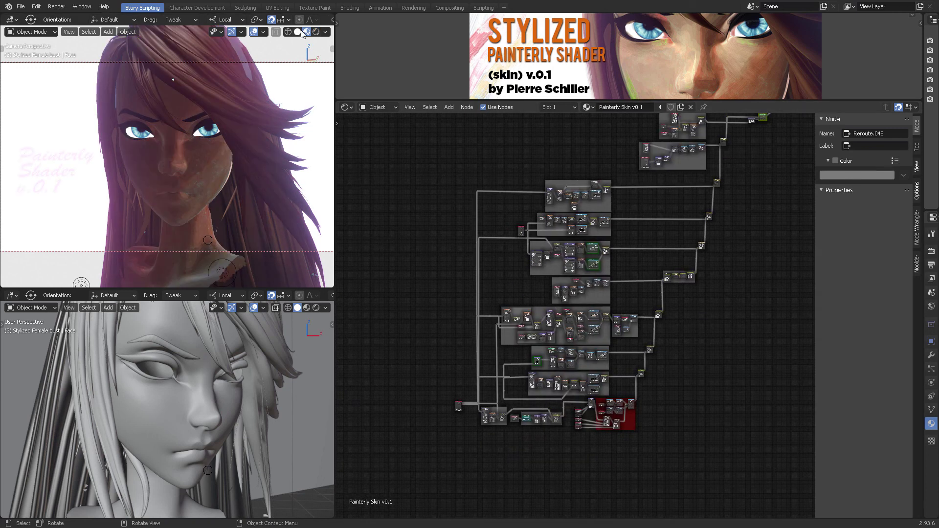
click(298, 32)
key(KP_0)
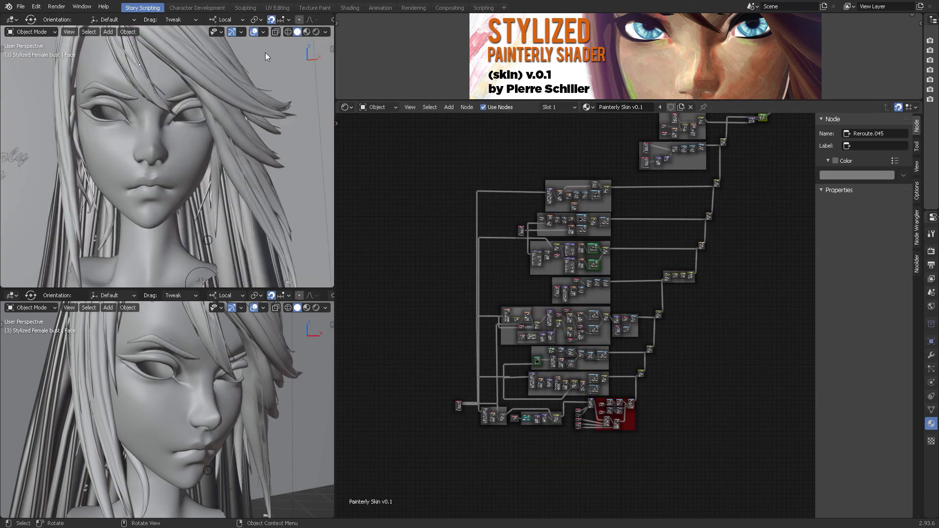
click(307, 31)
mouse_move(195, 160)
middle_down()
mouse_move(246, 165)
mouse_move(136, 189)
middle_up()
scroll(245, 164, up, 3)
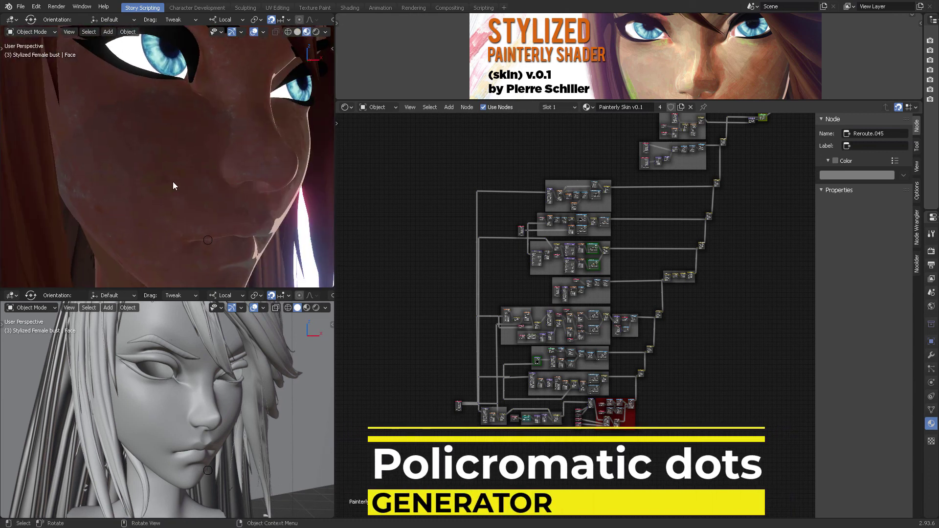
Find the polycromatic noise dots frame in the node tree and select the Add mix node that its output feeds
scroll(660, 217, up, 6)
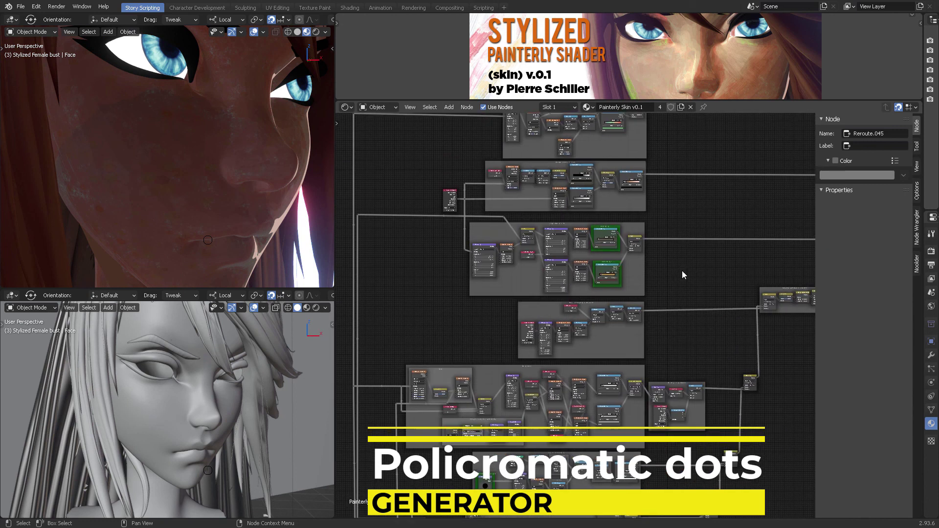
scroll(682, 266, up, 6)
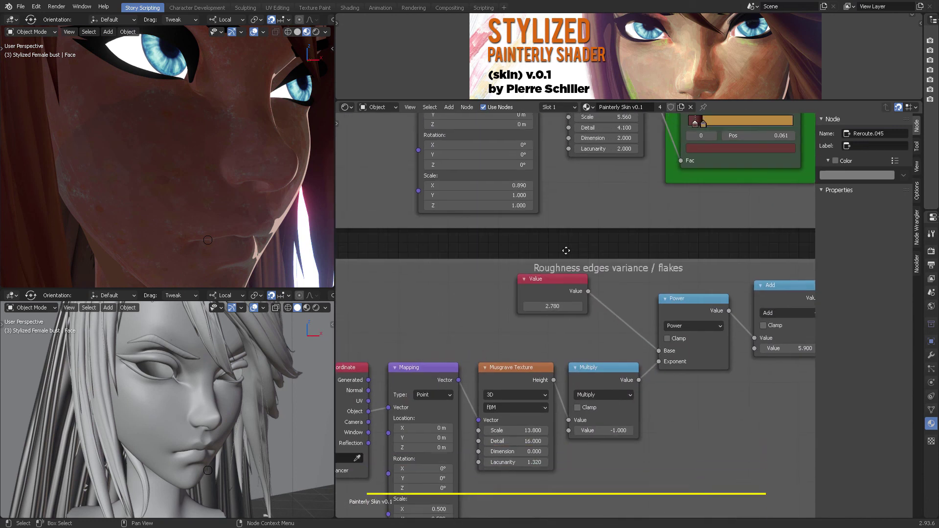
mouse_move(617, 265)
middle_down()
mouse_move(615, 421)
mouse_move(608, 366)
mouse_move(634, 139)
mouse_move(618, 247)
mouse_move(617, 447)
mouse_move(664, 293)
middle_up()
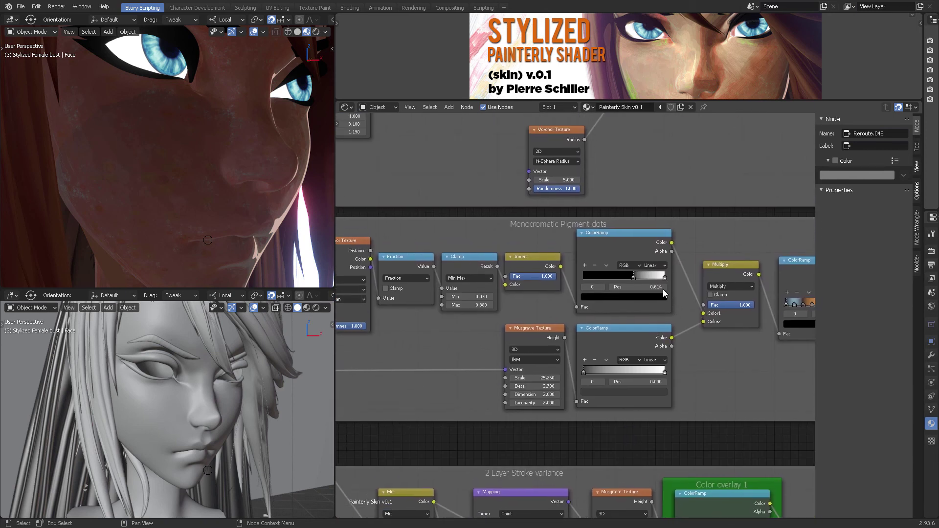
middle_drag(629, 192, 618, 371)
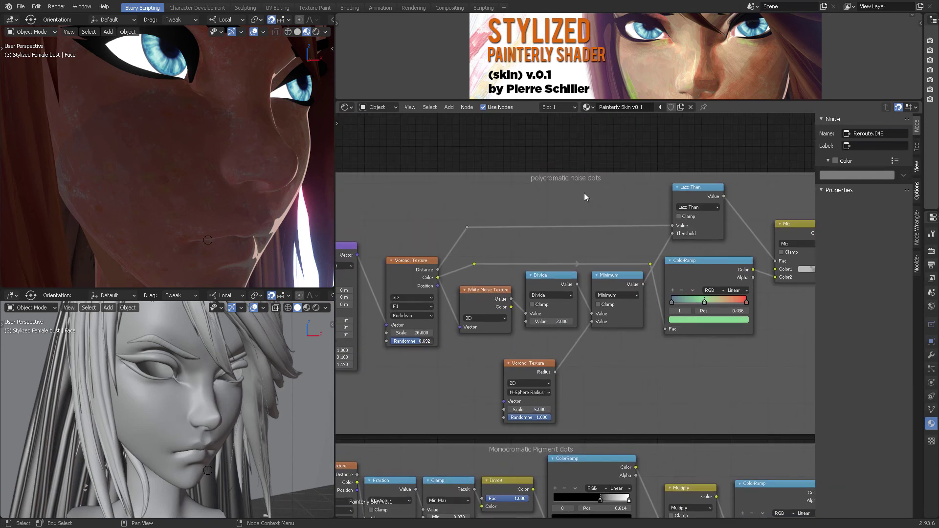
middle_drag(646, 251, 406, 230)
middle_drag(666, 232, 610, 198)
drag(610, 198, 600, 199)
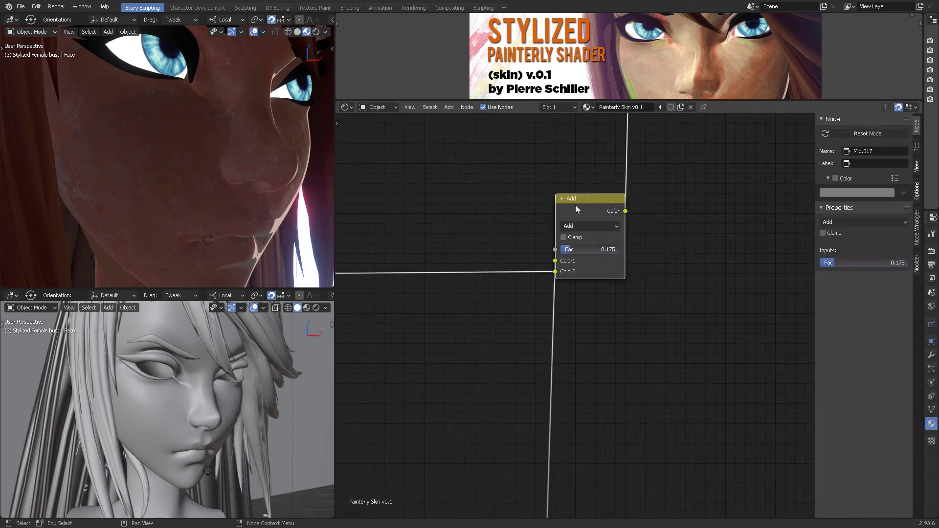
Show the upper viewport in rendered shading, test the Add node's Fac at 0.000, set it to 0.408 and inspect the face
click(316, 32)
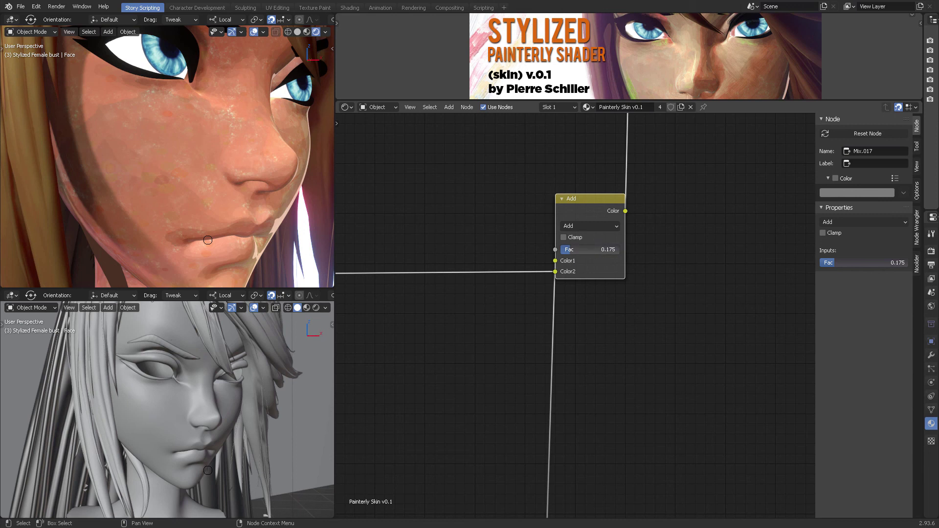
drag(571, 249, 561, 250)
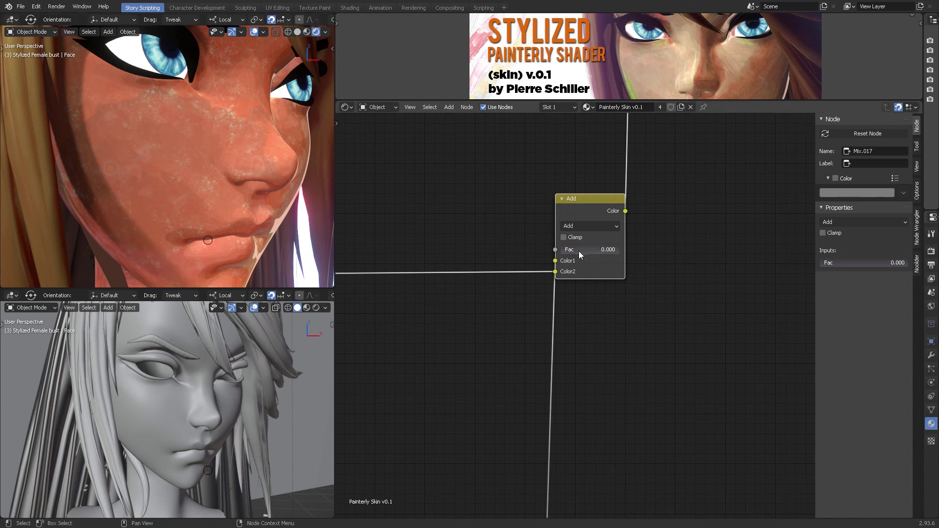
drag(577, 249, 601, 250)
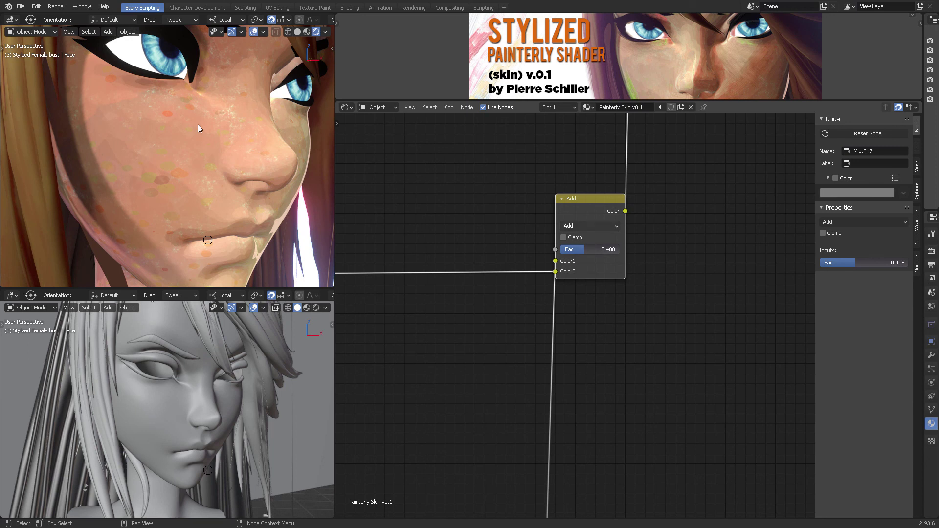
scroll(282, 179, down, 5)
mouse_move(283, 179)
middle_down()
mouse_move(221, 186)
mouse_move(268, 190)
middle_up()
Set the Scale of the 3D F1 Voronoi Texture in the polycromatic noise dots frame to 16.700 and inspect the face
middle_drag(484, 236, 772, 229)
scroll(545, 288, down, 10)
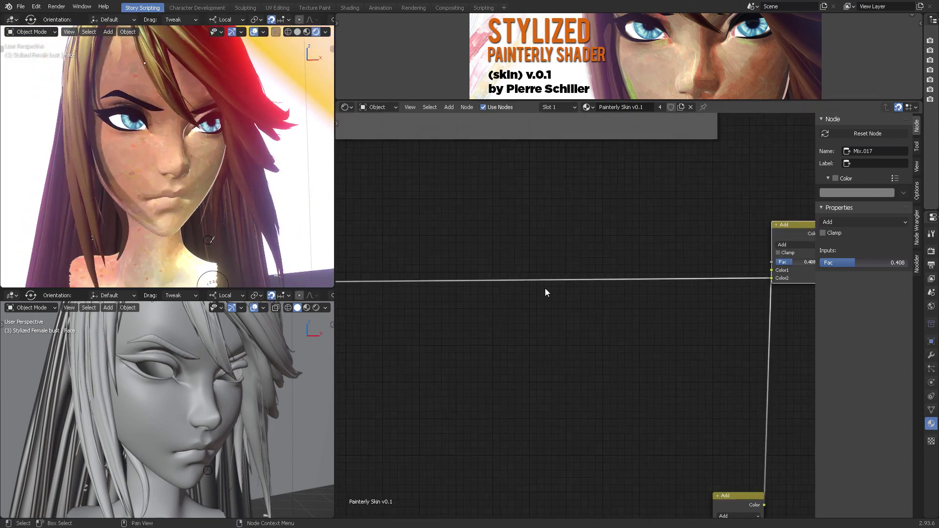
middle_drag(541, 241, 726, 213)
middle_drag(489, 233, 679, 208)
scroll(539, 192, up, 3)
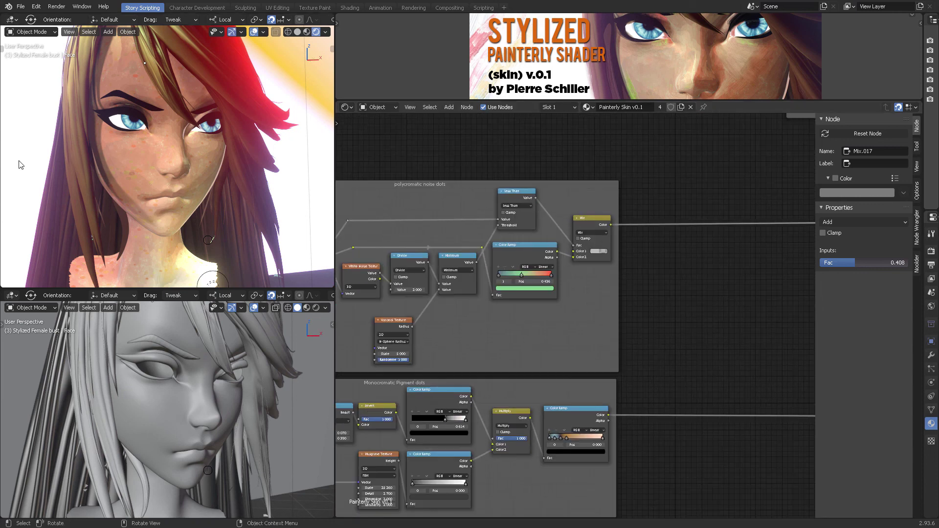
middle_drag(20, 163, 198, 177)
middle_drag(283, 164, 216, 156)
middle_drag(384, 210, 713, 197)
scroll(538, 207, up, 3)
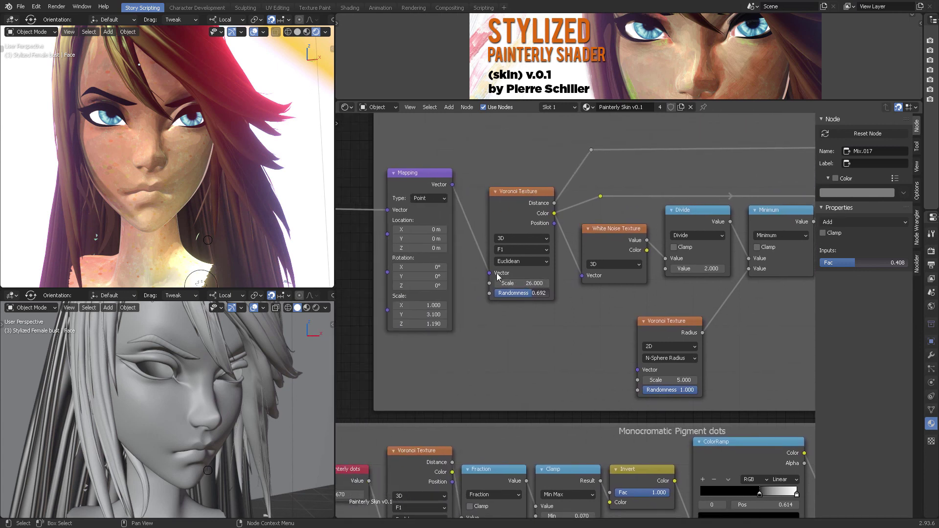
drag(522, 283, 514, 284)
mouse_move(513, 283)
mouse_down()
mouse_move(488, 284)
mouse_move(523, 284)
mouse_up()
middle_drag(198, 203, 357, 274)
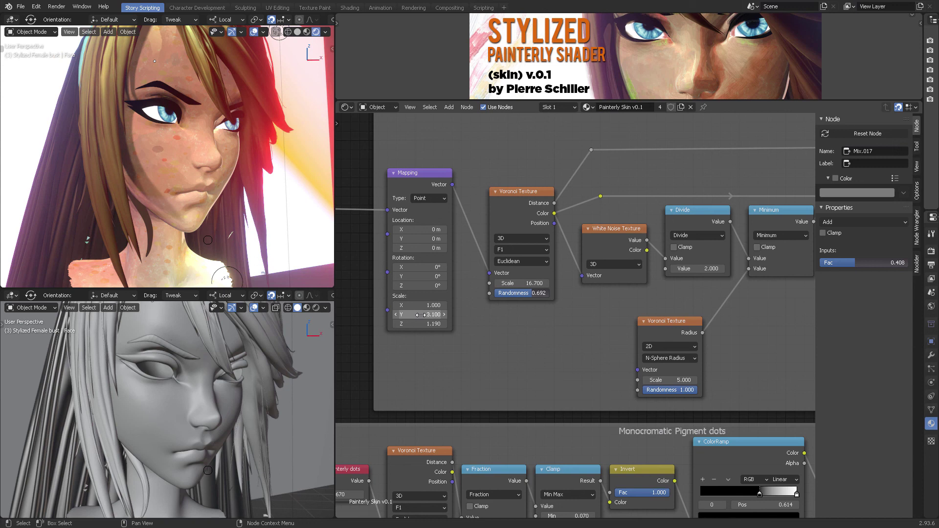
Try a Y Scale of 7.600 on the Mapping node feeding the polycromatic noise dots, then cancel the change
drag(419, 316, 422, 316)
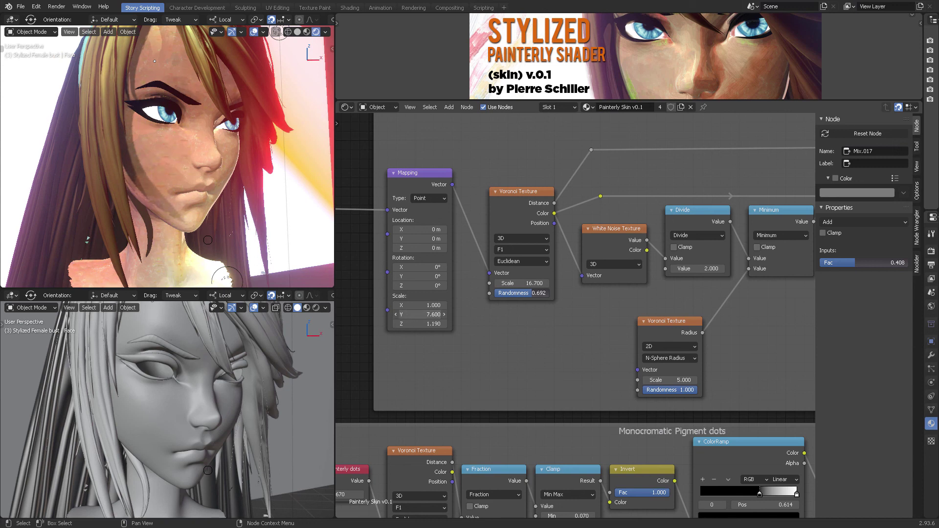
right_click(420, 316)
Trace the polycromatic noise dots output through the node tree to its Add mix node, and inspect the face from the front
middle_drag(609, 308, 364, 328)
scroll(561, 333, down, 2)
scroll(553, 331, down, 2)
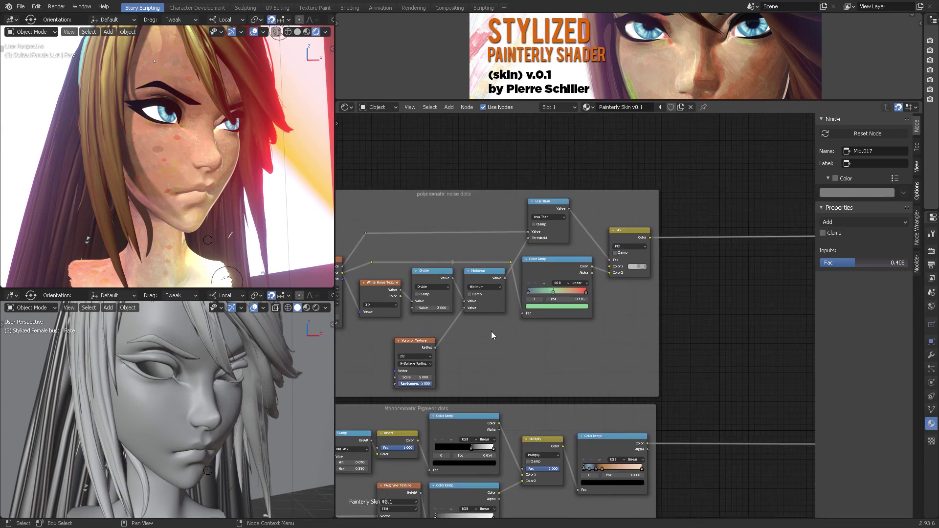
scroll(494, 336, up, 1)
middle_drag(618, 329, 495, 321)
scroll(608, 319, down, 5)
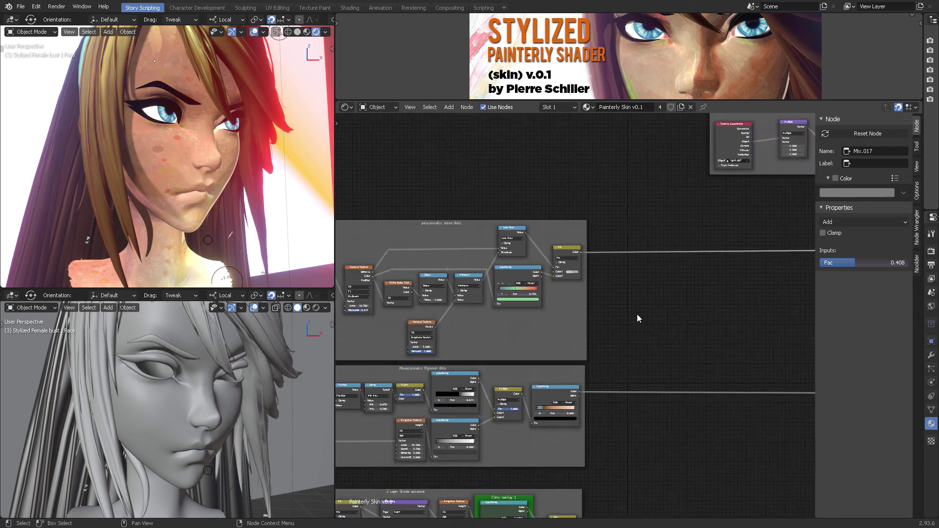
mouse_move(646, 314)
middle_down()
mouse_move(558, 295)
mouse_move(508, 330)
middle_up()
middle_drag(556, 324, 522, 336)
scroll(534, 310, down, 1)
middle_drag(584, 318, 571, 383)
scroll(595, 317, up, 3)
scroll(595, 317, down, 7)
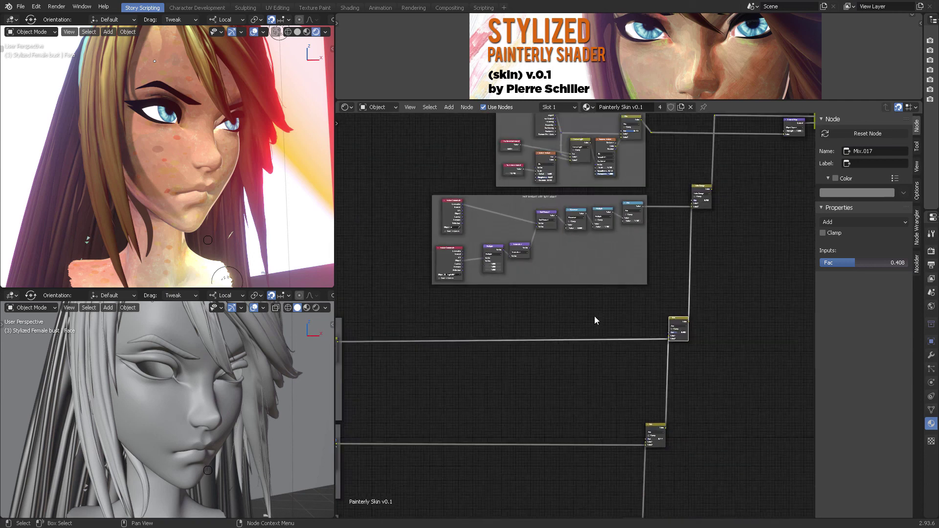
middle_drag(596, 316, 464, 336)
scroll(612, 300, up, 2)
scroll(629, 313, left, 1)
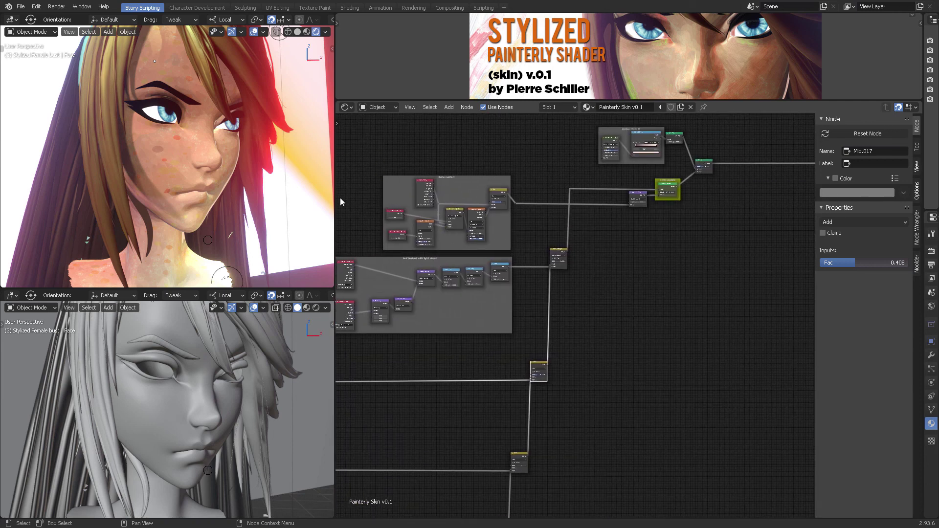
middle_drag(255, 186, 282, 193)
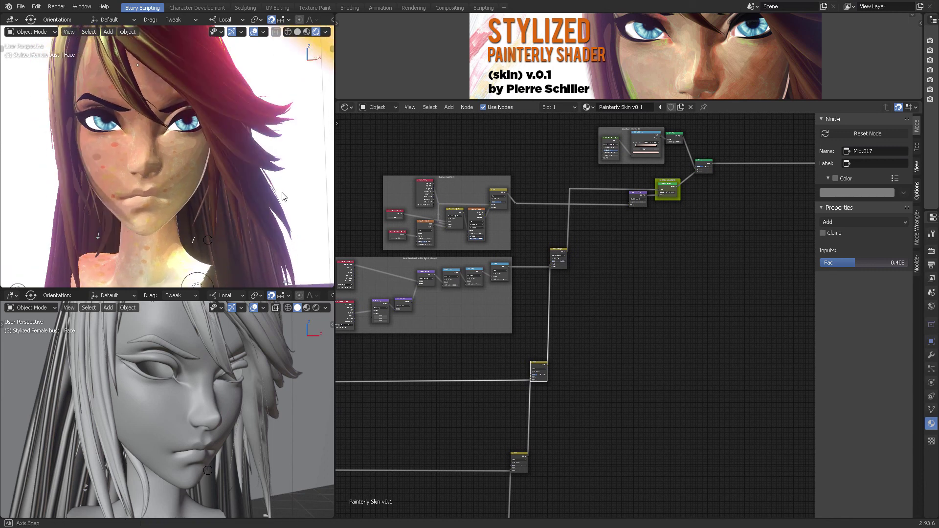
Set the Fac of the Add mix node for the polycromatic noise dots to 0.367
middle_drag(439, 277, 650, 222)
middle_drag(611, 349, 735, 274)
middle_drag(736, 274, 576, 325)
scroll(520, 314, up, 6)
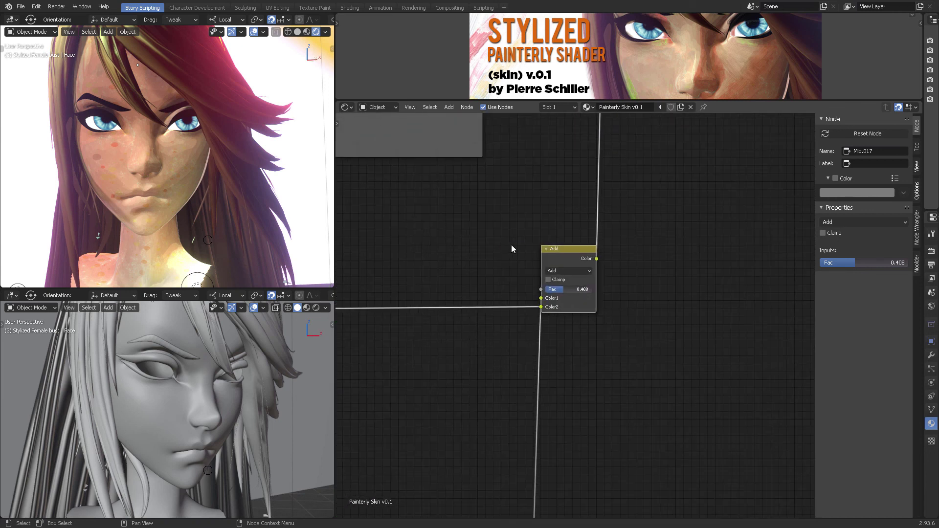
mouse_move(562, 292)
mouse_down()
mouse_move(542, 292)
mouse_move(571, 290)
mouse_up()
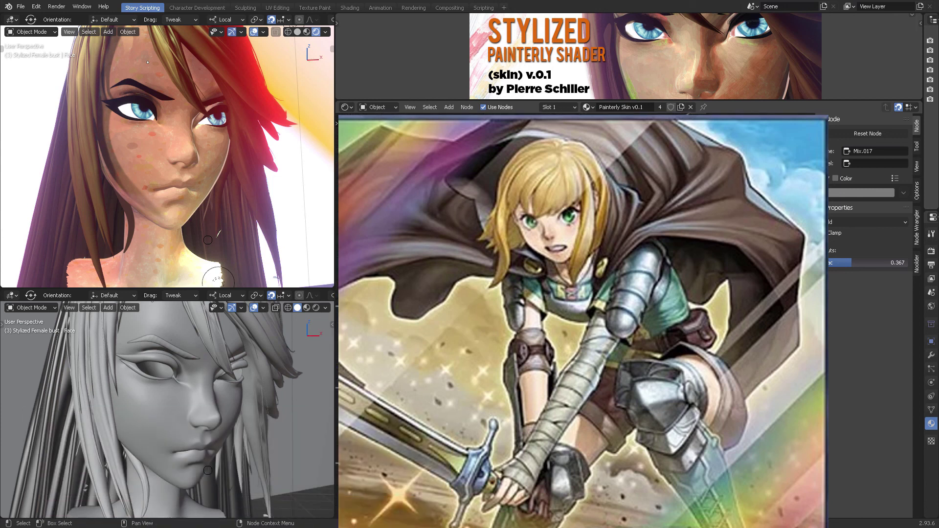
Hide the node editor's sidebar and show an overview of the shader's stacked node frames
key(n)
scroll(717, 254, down, 12)
middle_drag(585, 360, 690, 233)
scroll(683, 283, down, 3)
middle_drag(673, 323, 601, 353)
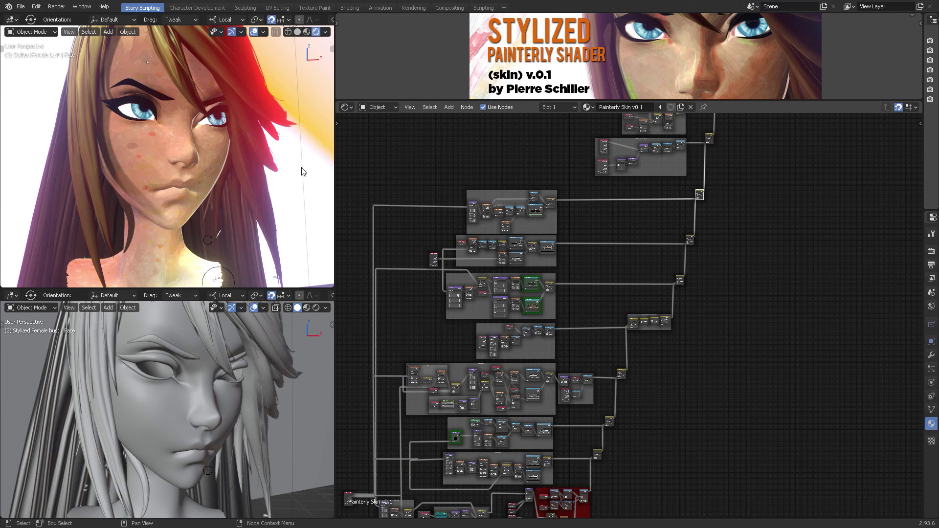
Orbit the rendered bust to a front view and enlarge the image editor area to show the whole title banner
middle_drag(254, 181, 237, 195)
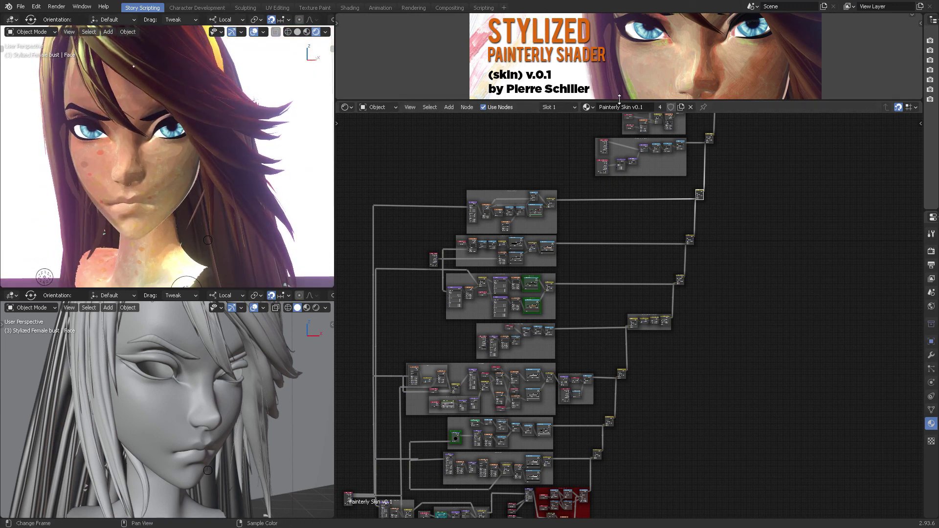
drag(616, 101, 618, 149)
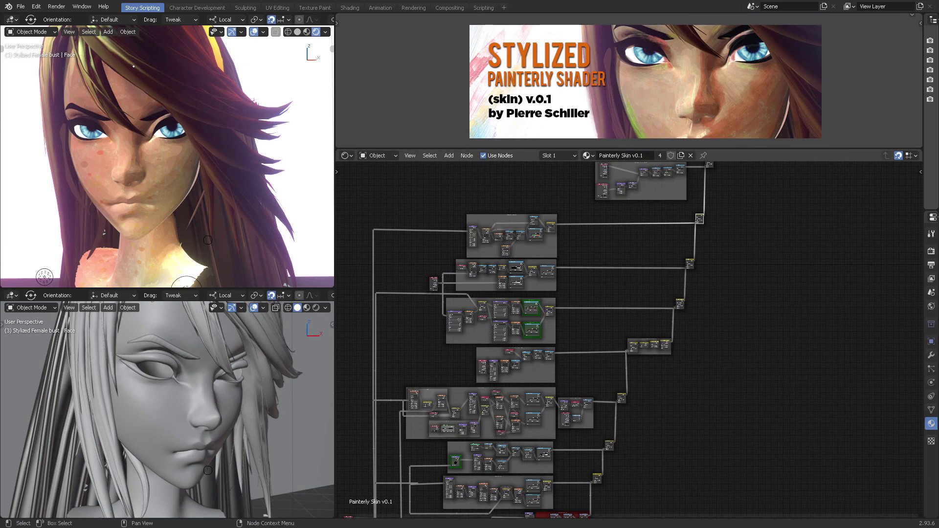